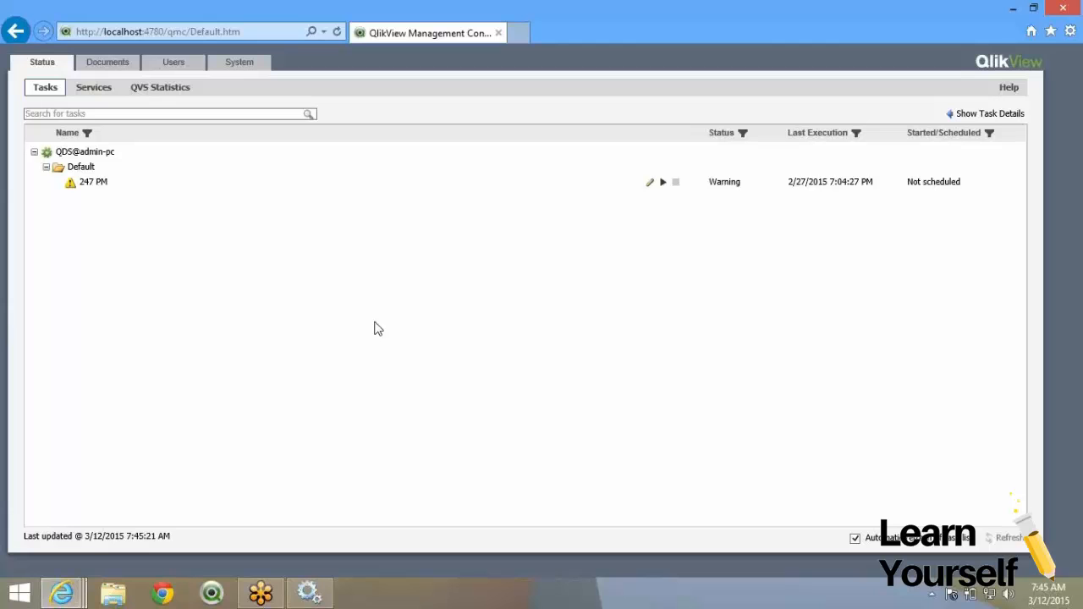
Navigate File Explorer to Desktop > Train > Session01312015.
double_click(258, 34)
click(296, 252)
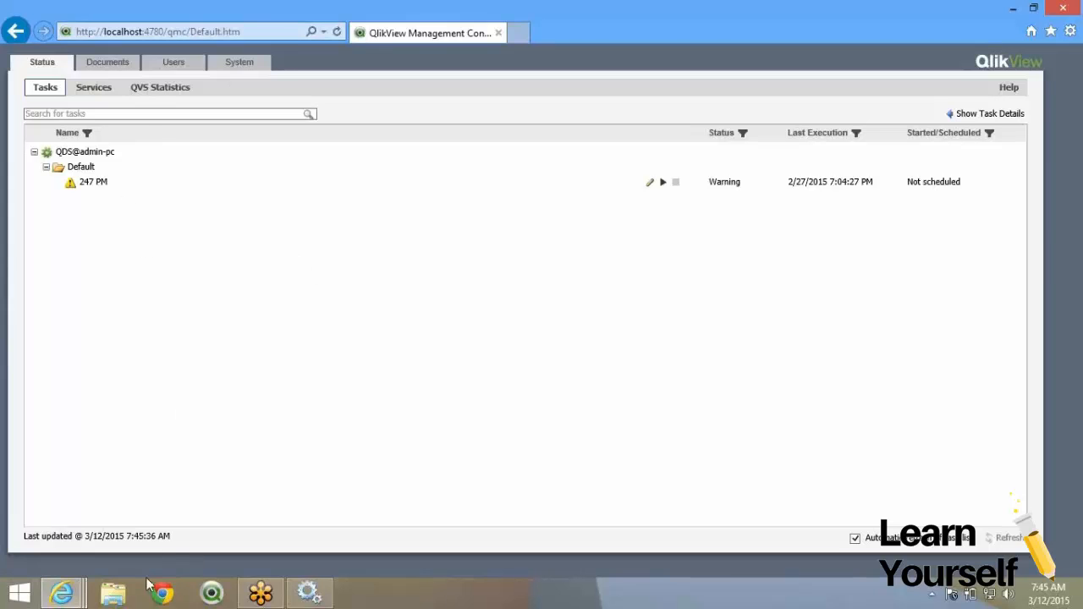
click(123, 599)
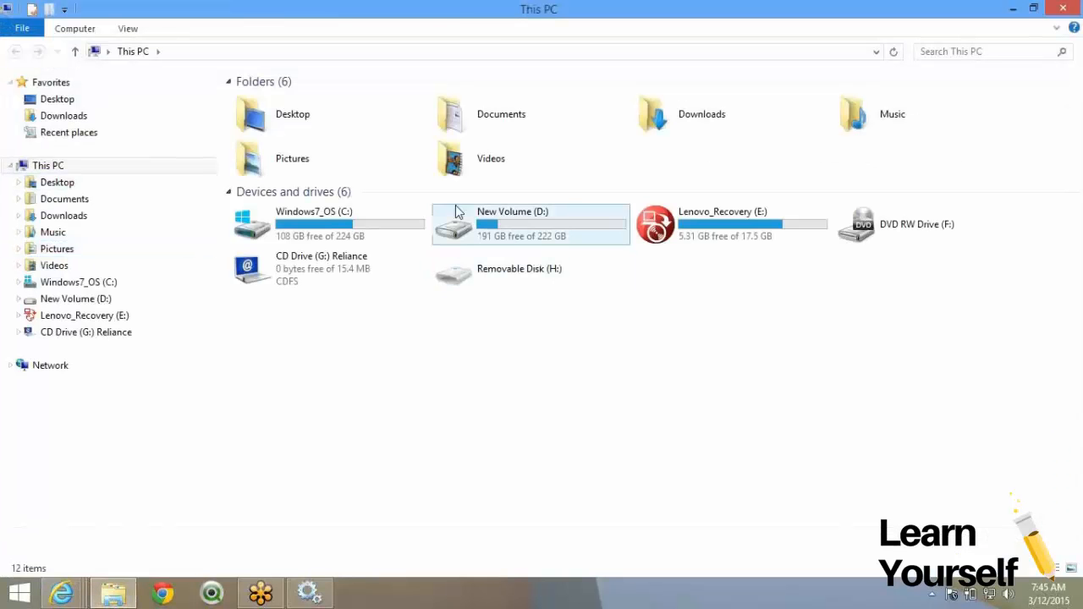
click(57, 99)
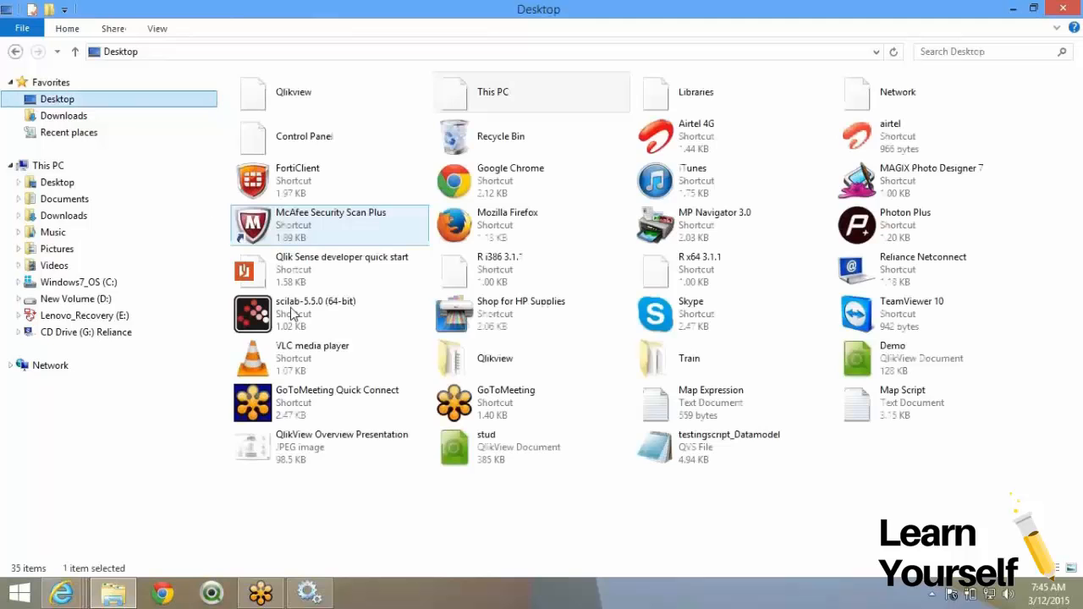
double_click(495, 358)
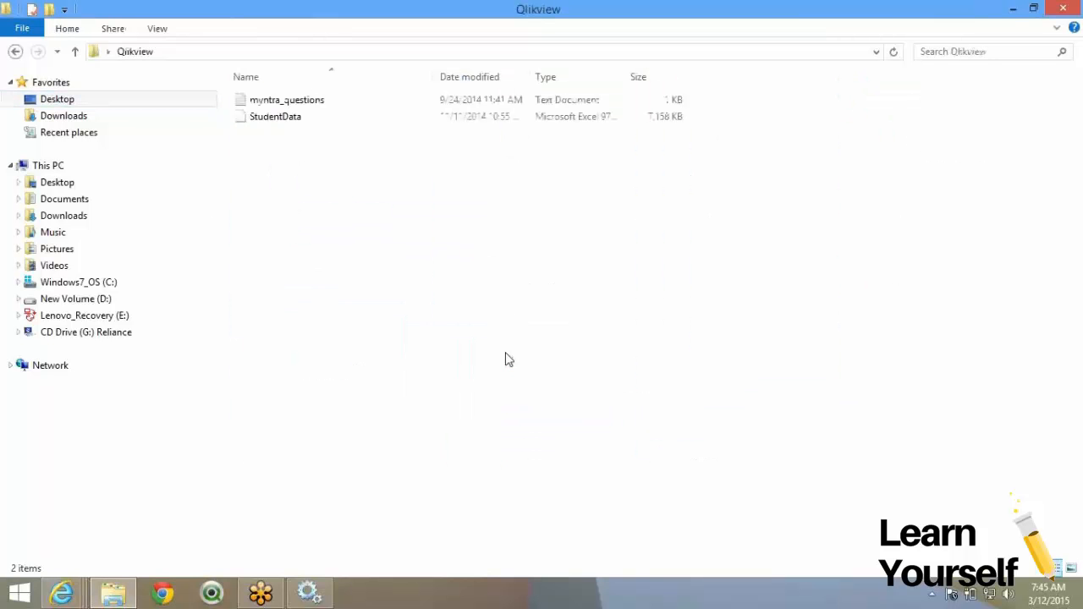
click(15, 51)
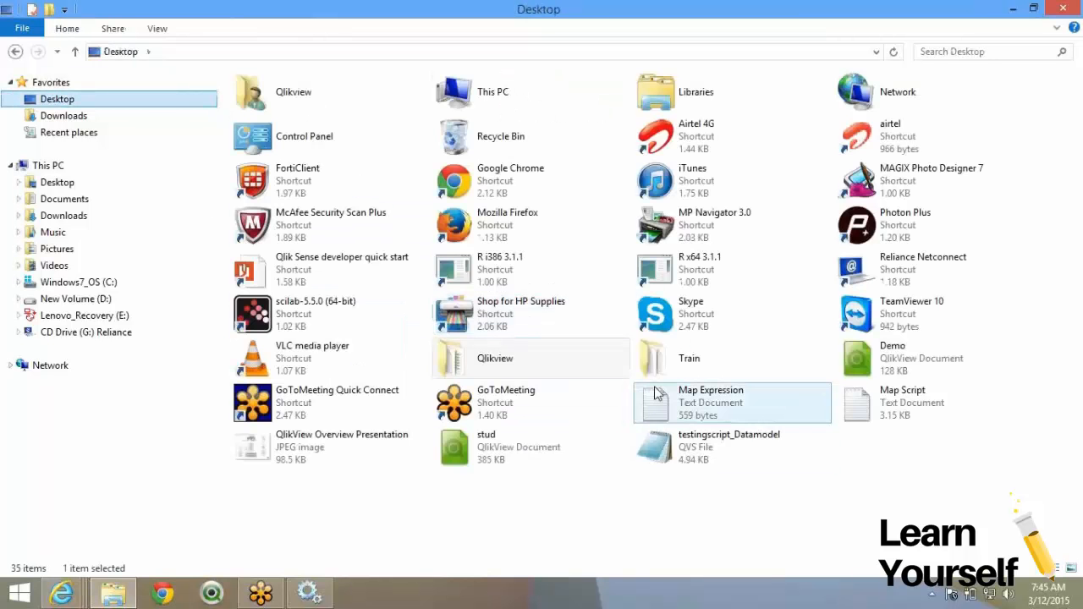
click(656, 368)
double_click(656, 368)
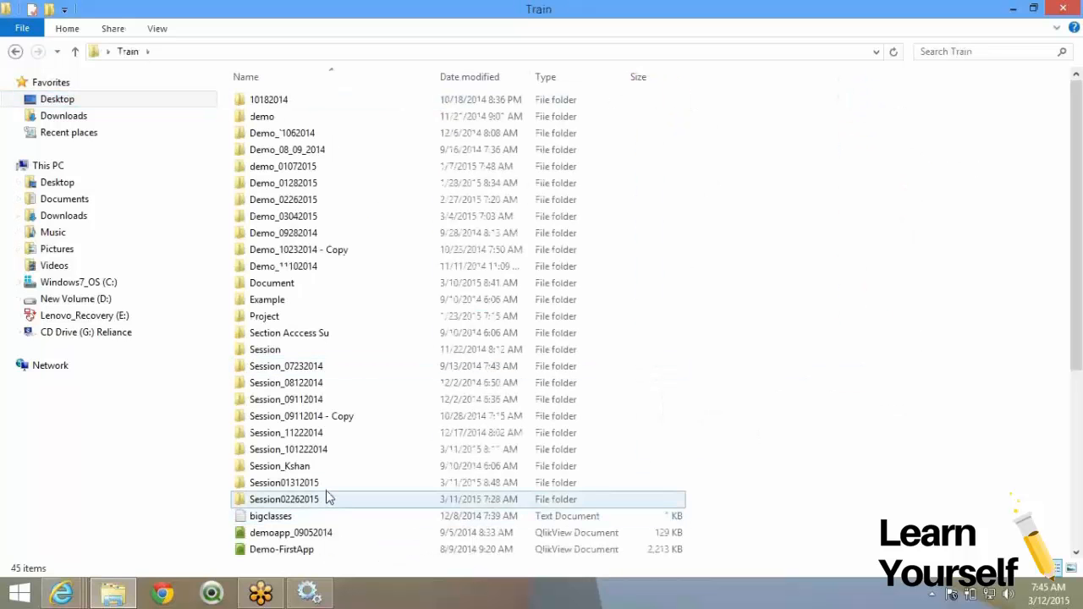
double_click(328, 489)
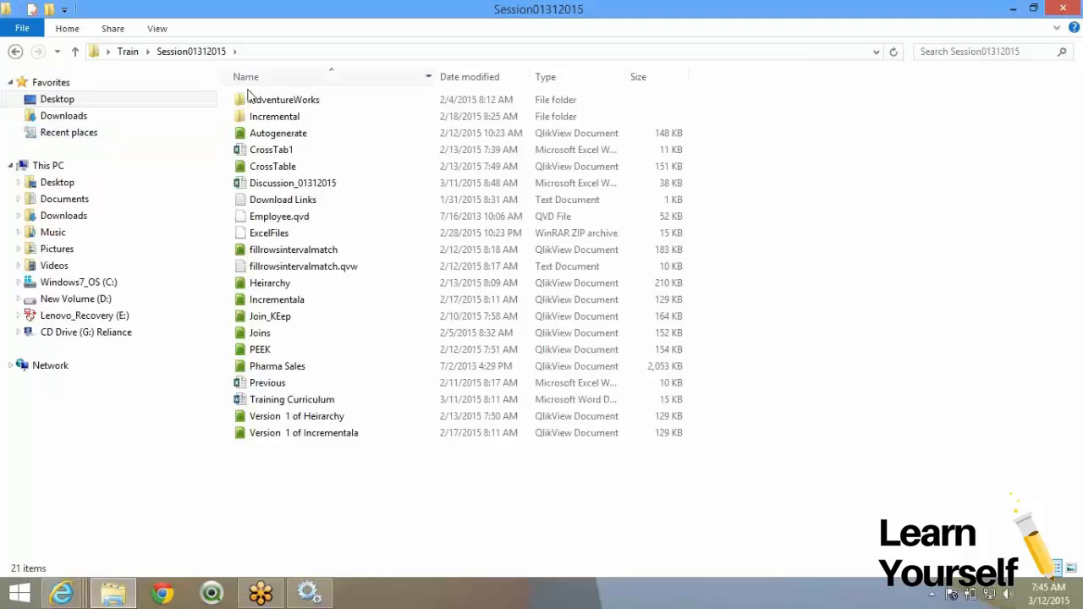
Look through the AdventureWorks folder's subfolders, including Application.
click(256, 102)
double_click(256, 103)
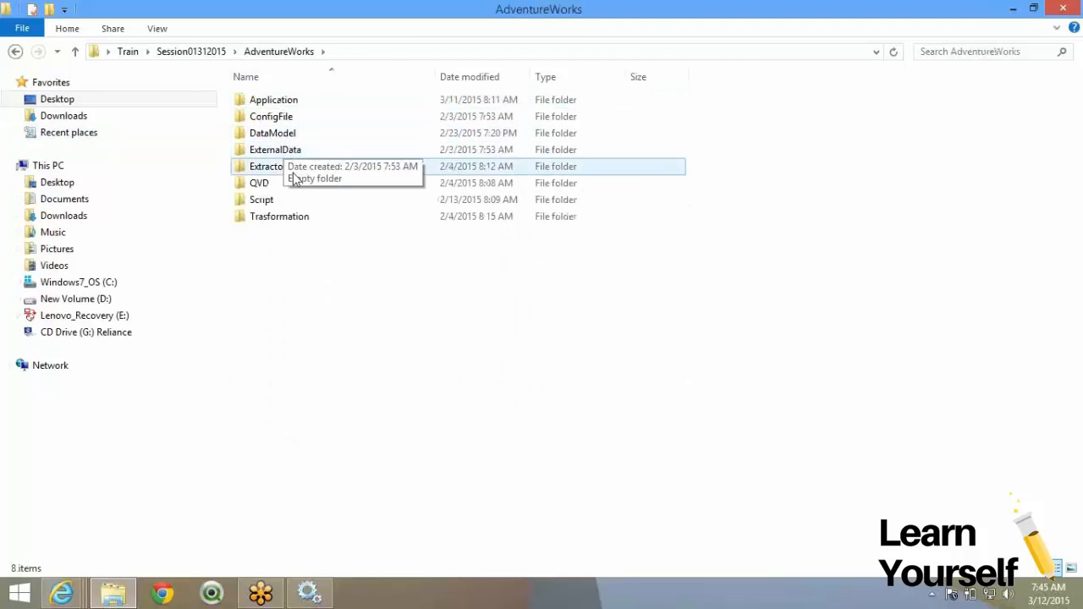
double_click(289, 106)
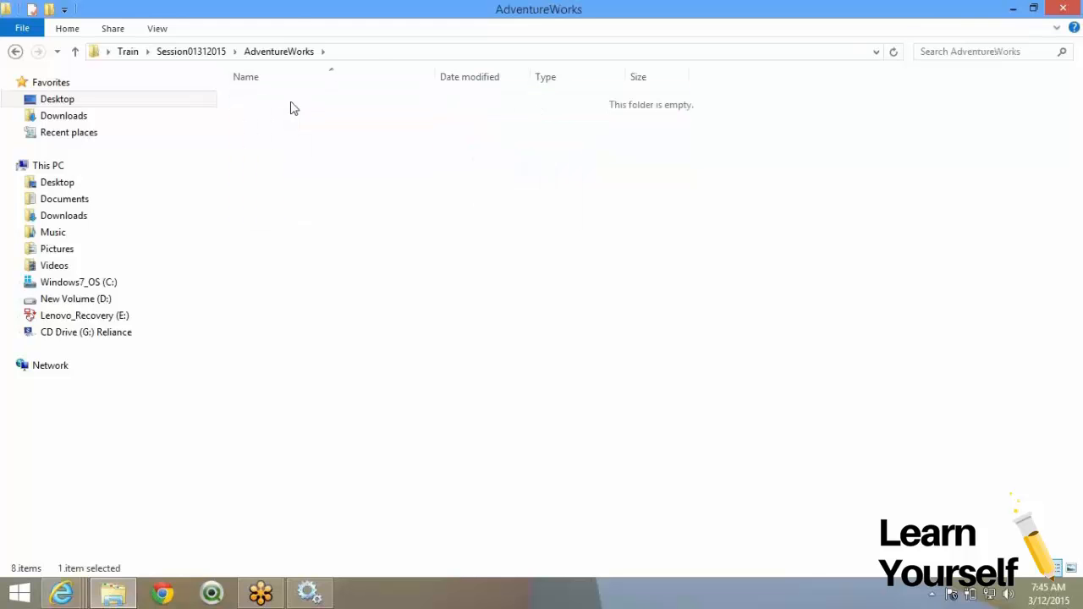
click(296, 52)
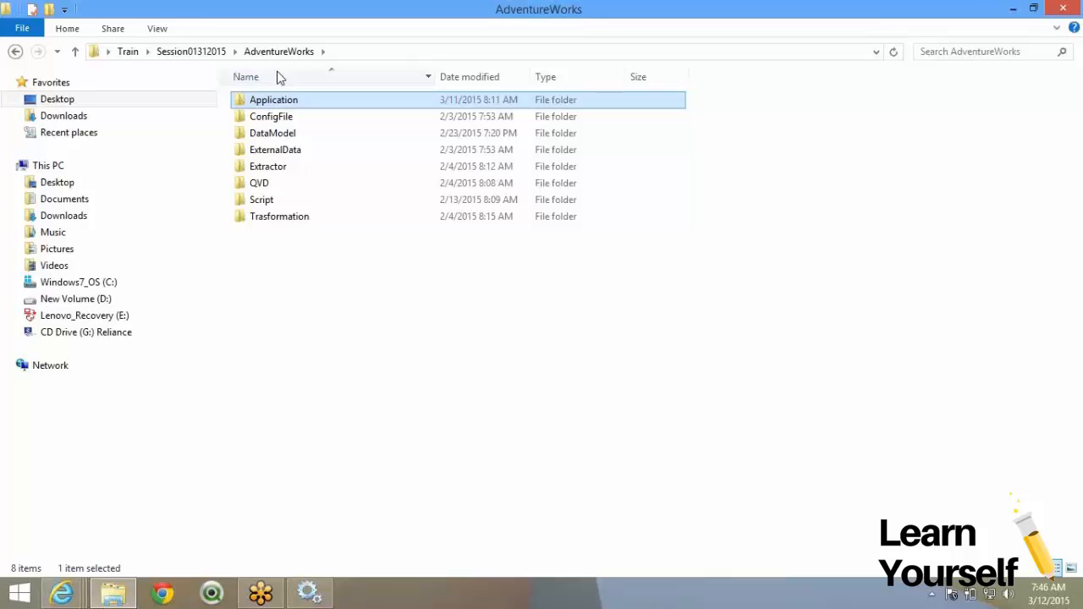
Copy the AdventureWorks folder from Session01312015.
click(193, 52)
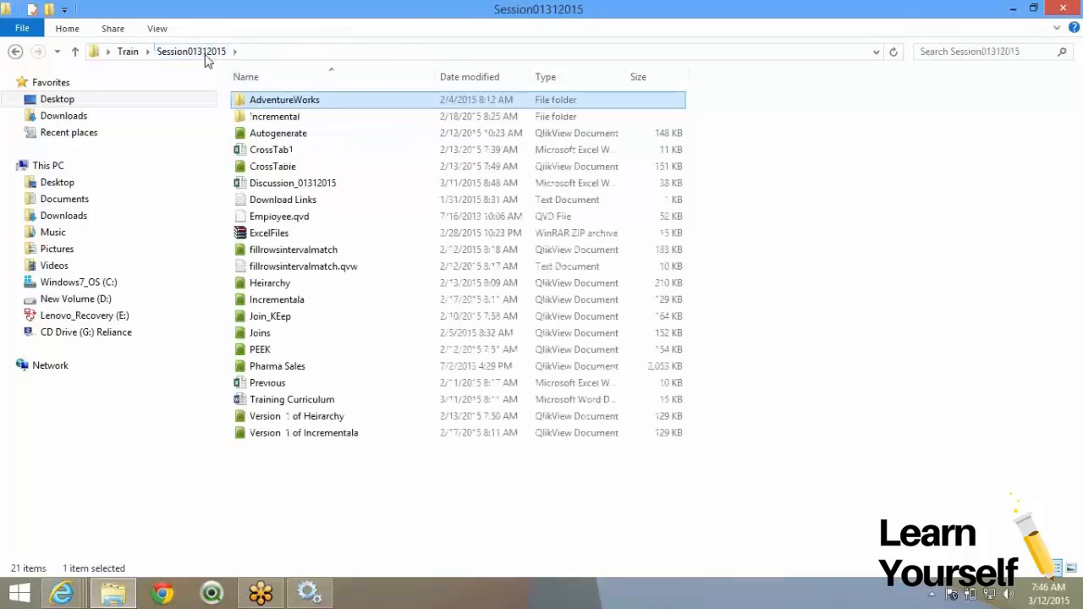
right_click(286, 103)
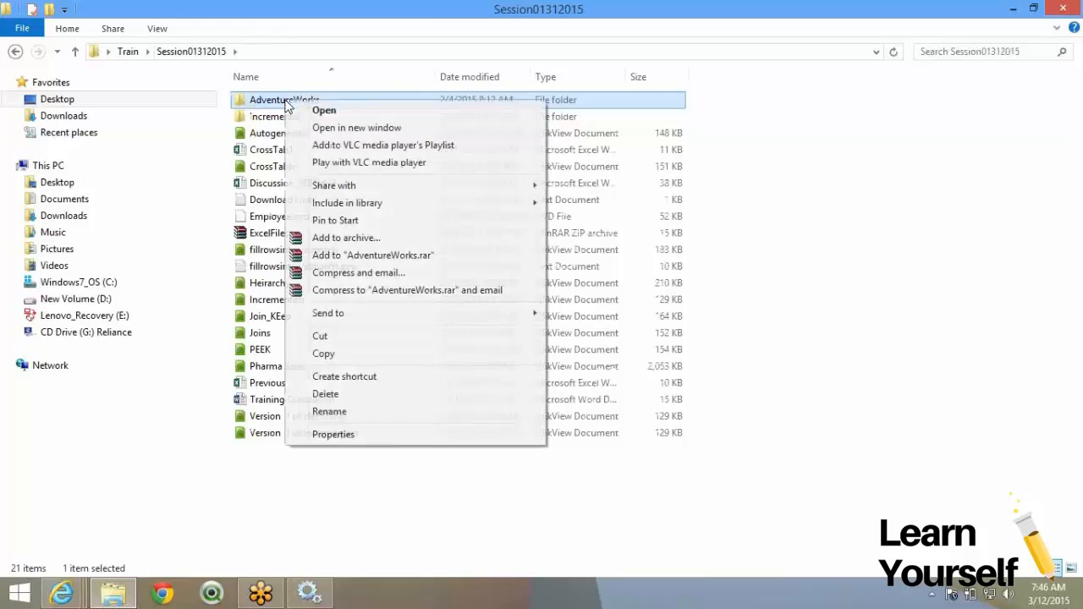
click(360, 357)
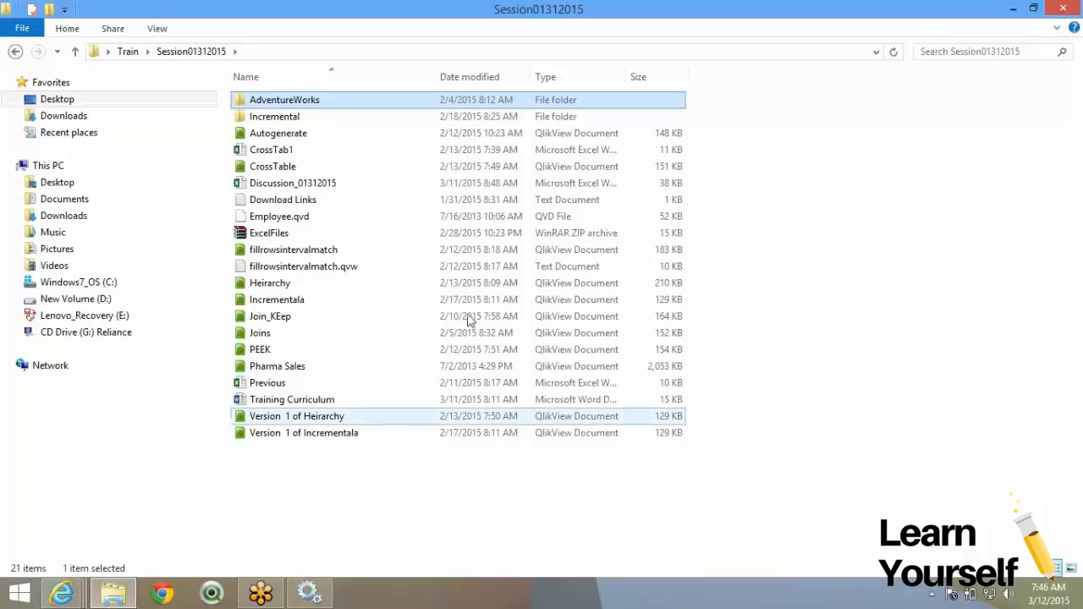
Open the ProgramData folder on the C: drive.
click(111, 286)
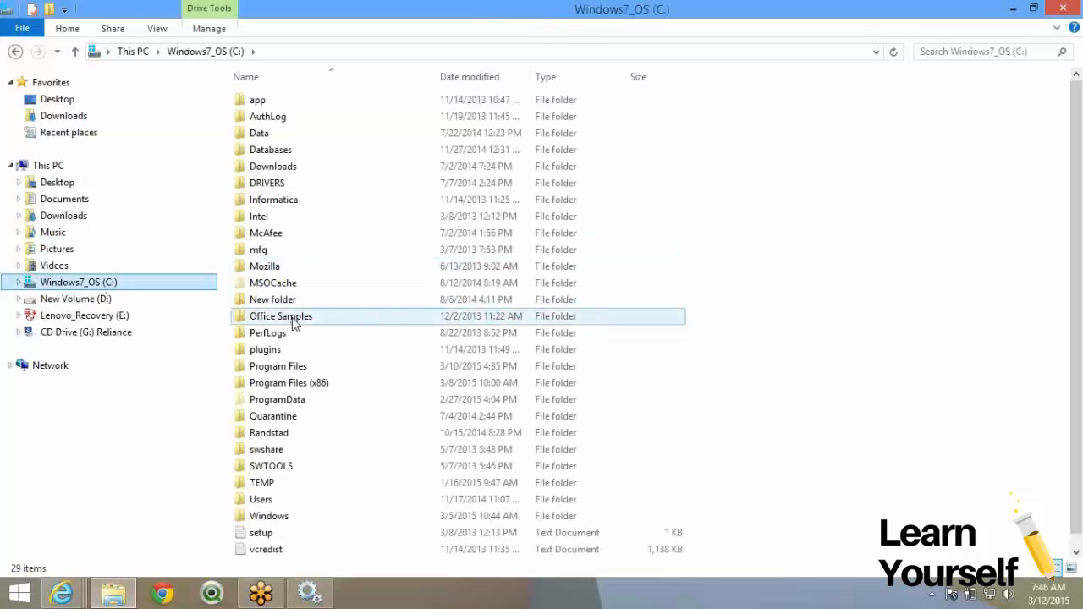
double_click(285, 408)
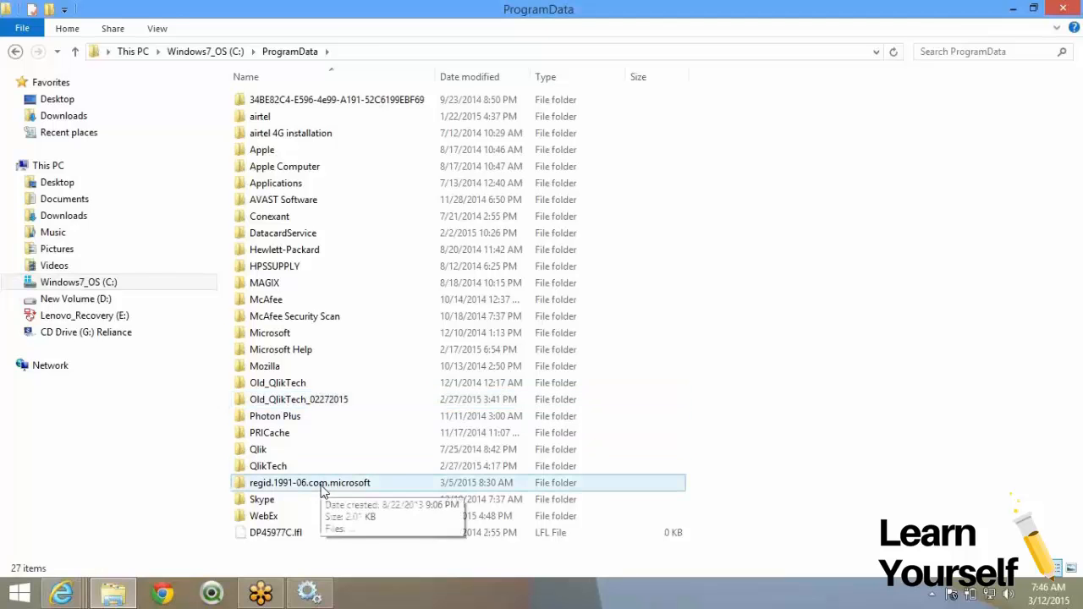
double_click(306, 450)
click(290, 50)
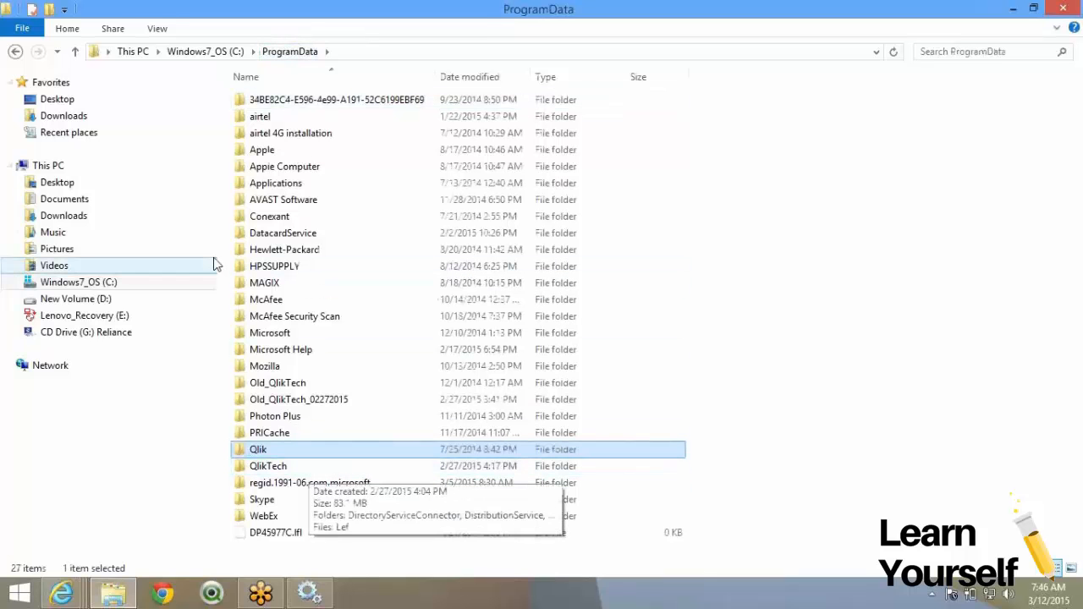
click(237, 54)
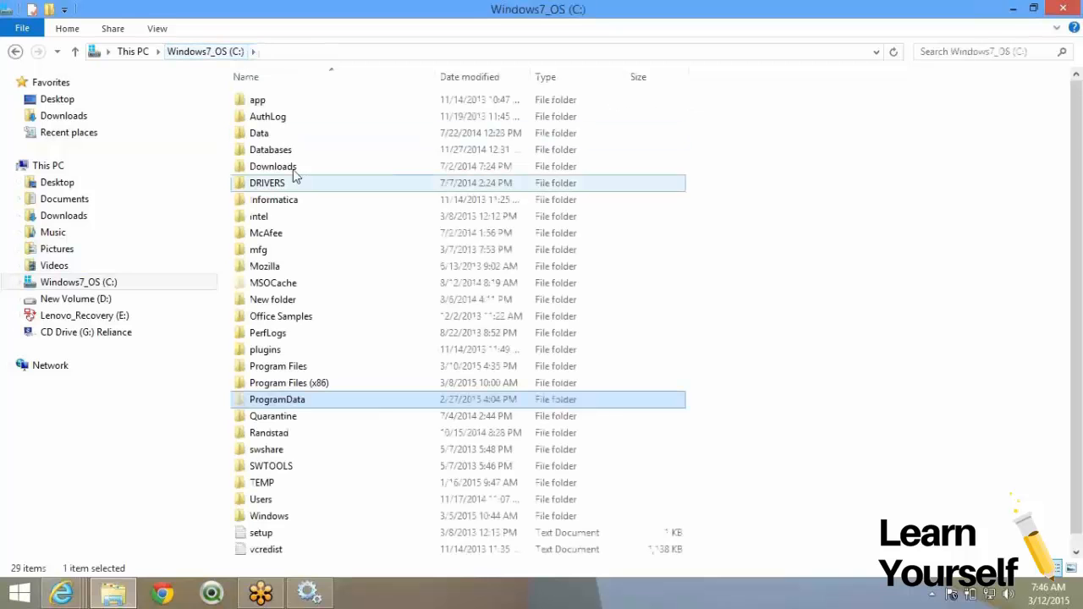
double_click(292, 404)
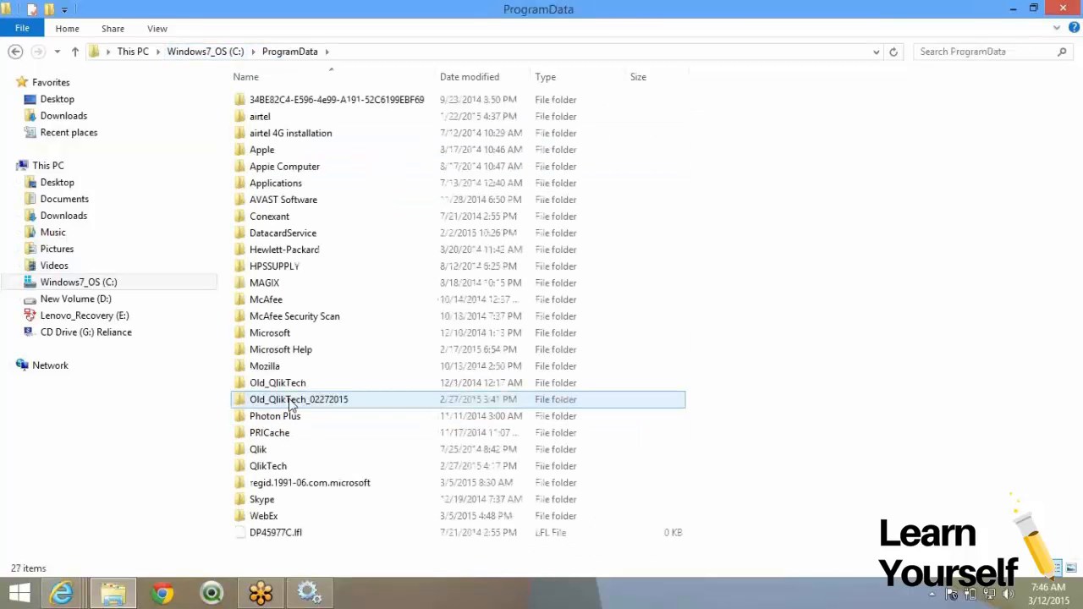
Paste the AdventureWorks folder into QlikTech\SourceDocuments.
click(298, 383)
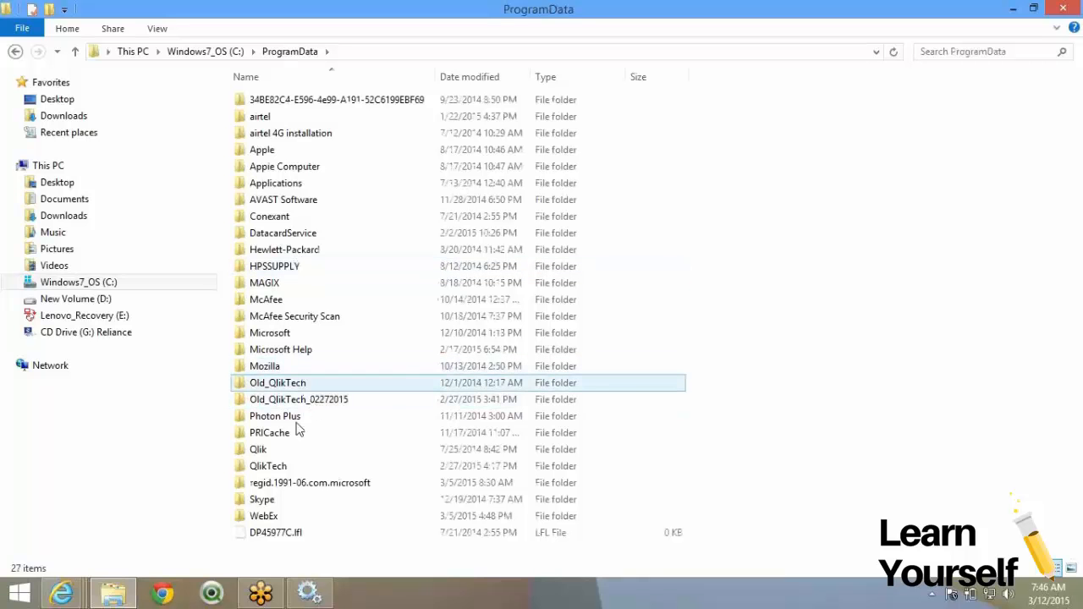
click(301, 433)
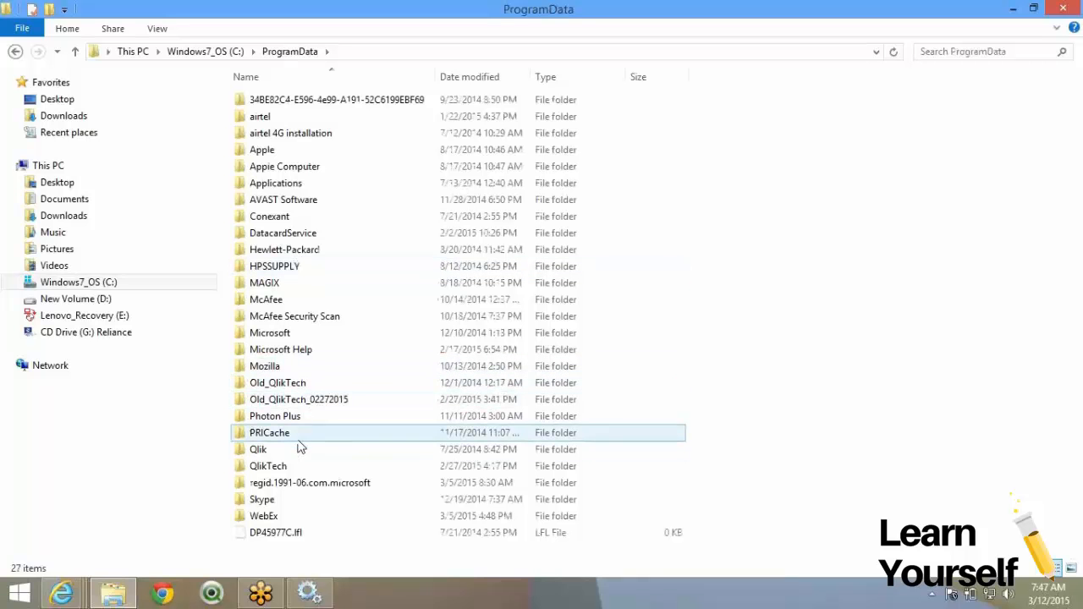
click(300, 466)
click(299, 467)
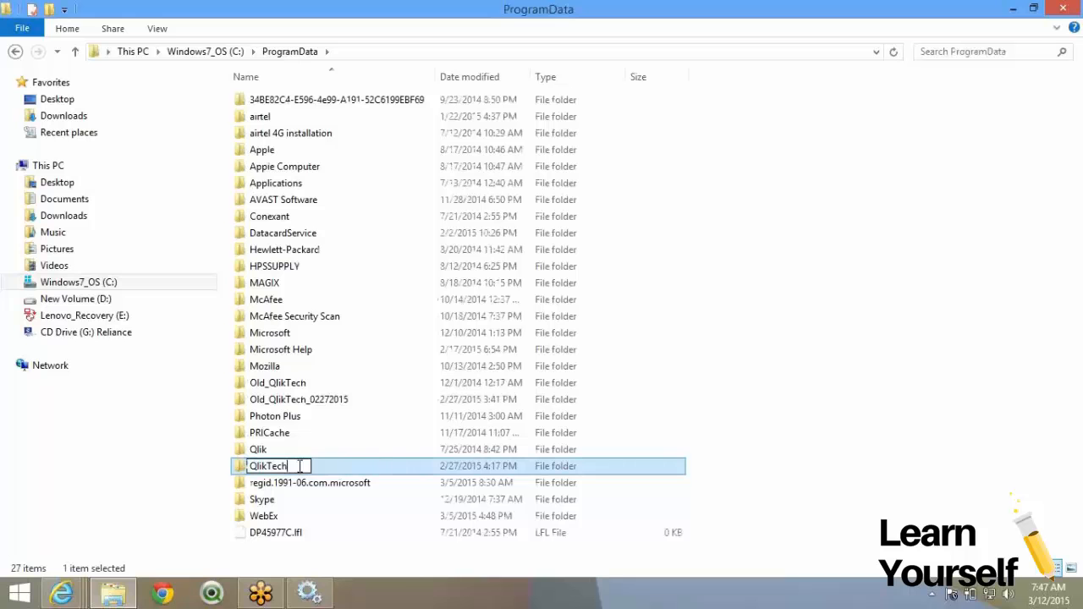
double_click(314, 476)
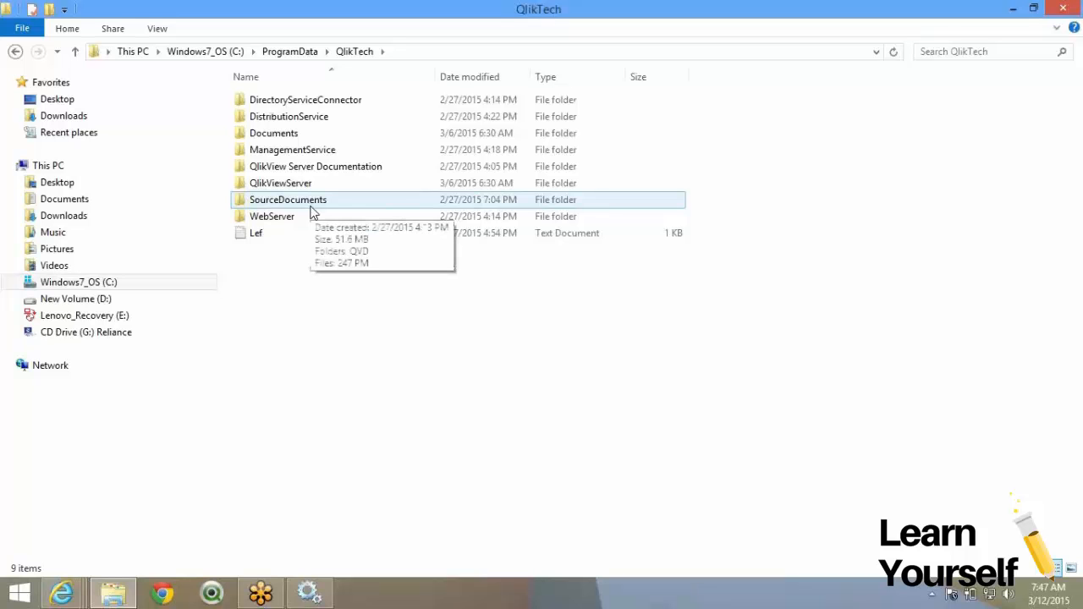
double_click(310, 207)
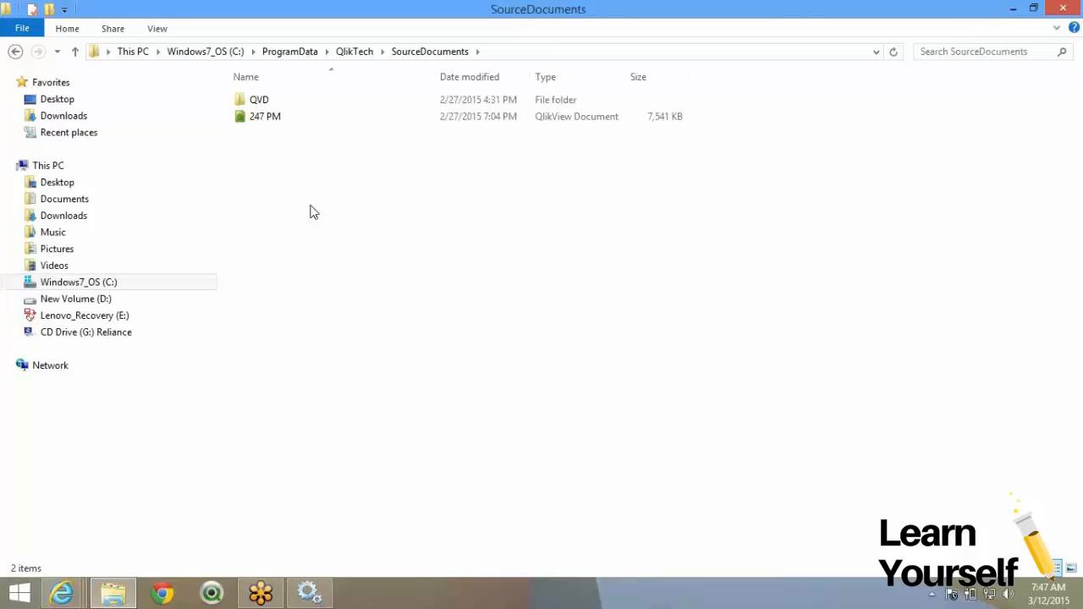
key(ctrl+v)
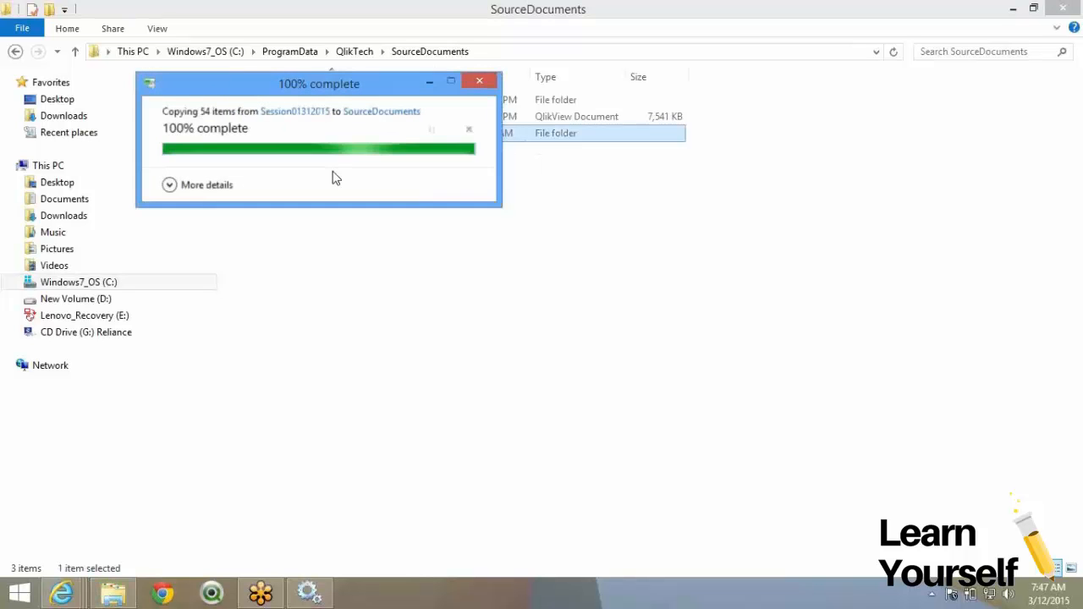
Permanently delete Extractor Versions 1–5 in the pasted AdventureWorks folder.
double_click(364, 135)
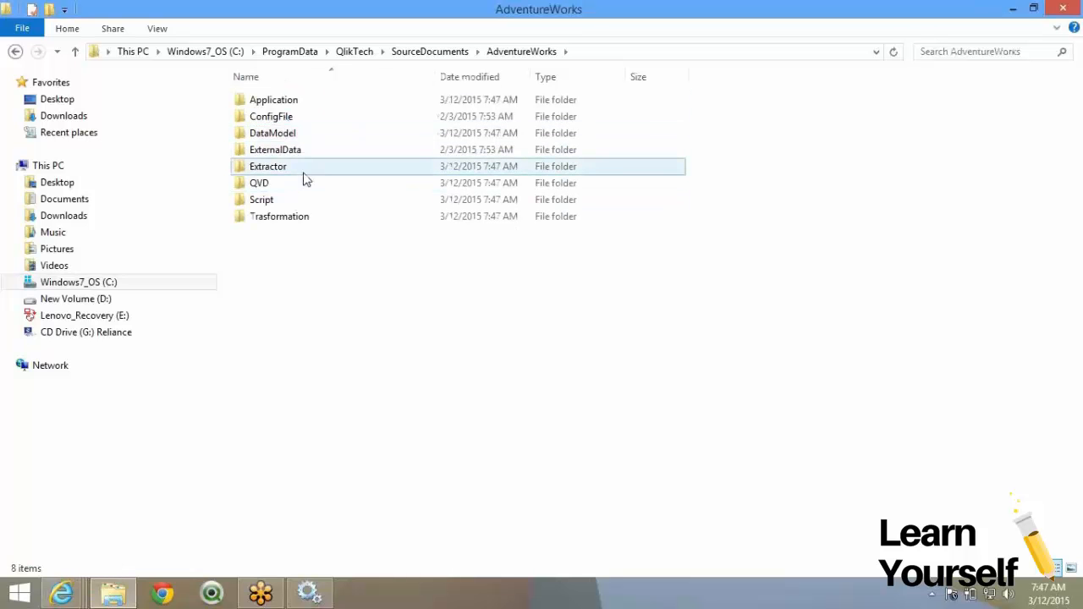
double_click(305, 174)
click(315, 119)
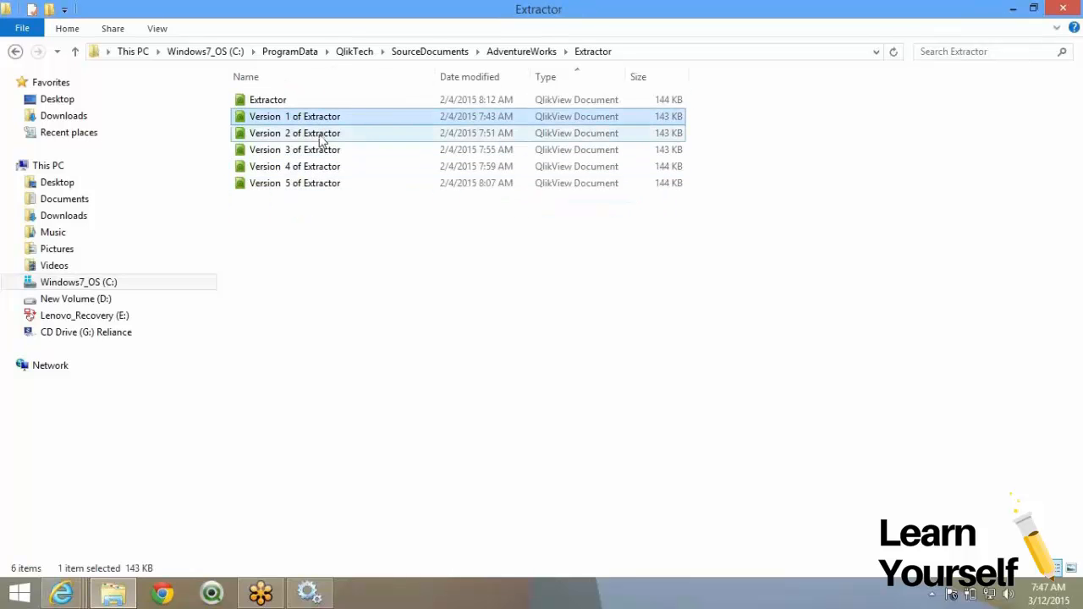
shift+click(327, 188)
key(shift+Delete)
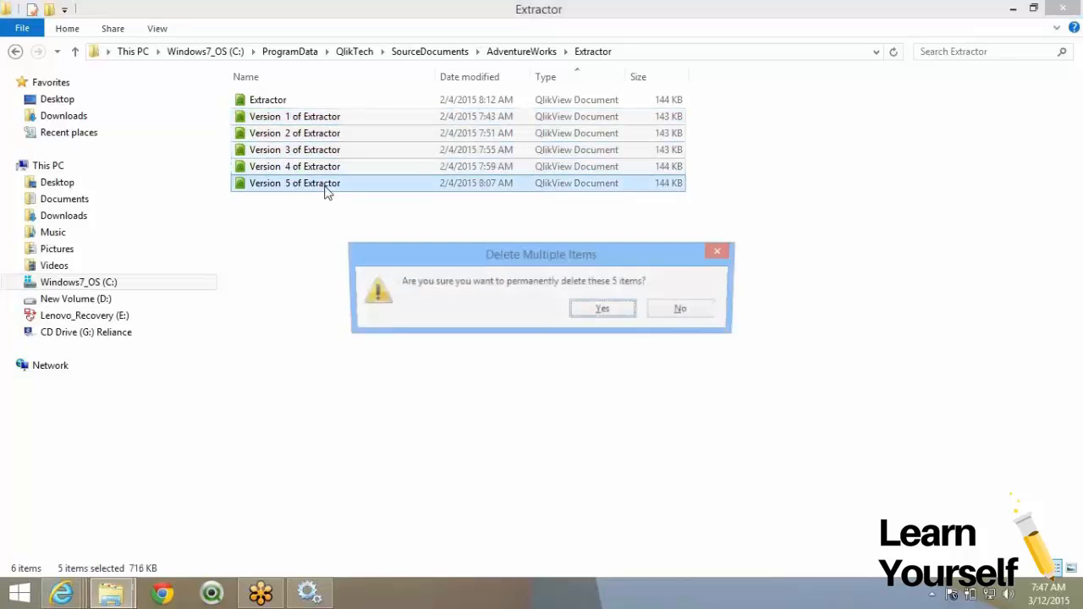
key(Return)
Delete the twelve old Datamodel and Datamodel_Section Version files in DataModel.
click(509, 52)
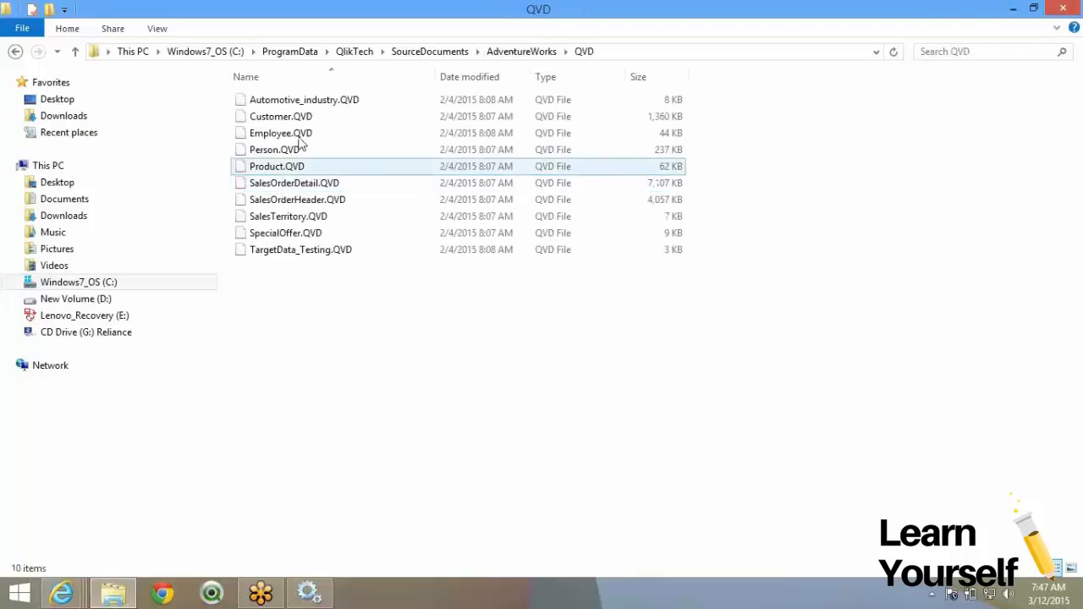
click(503, 51)
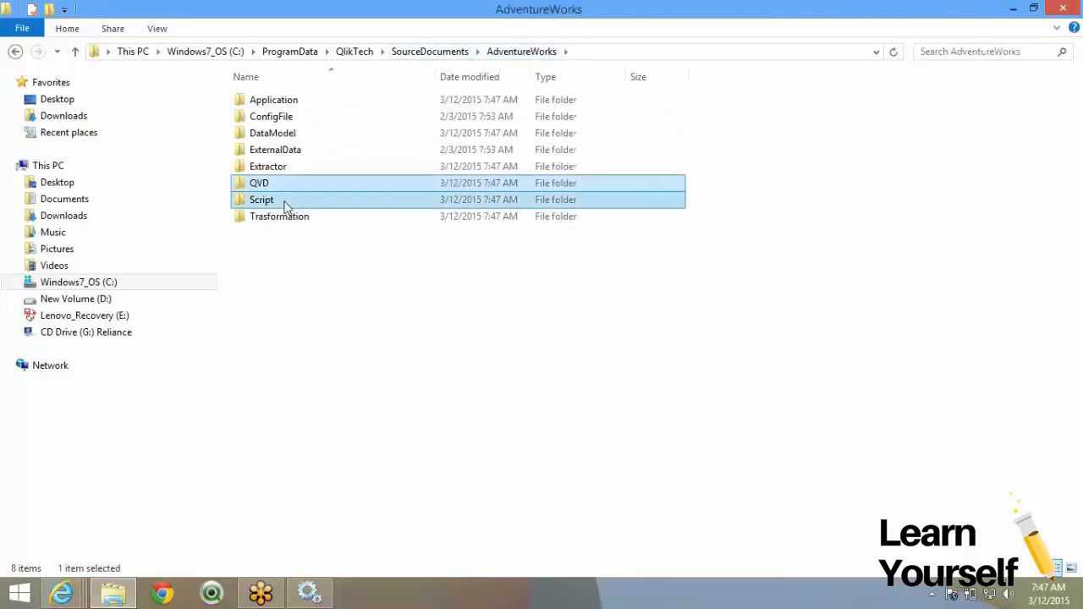
double_click(284, 201)
click(519, 54)
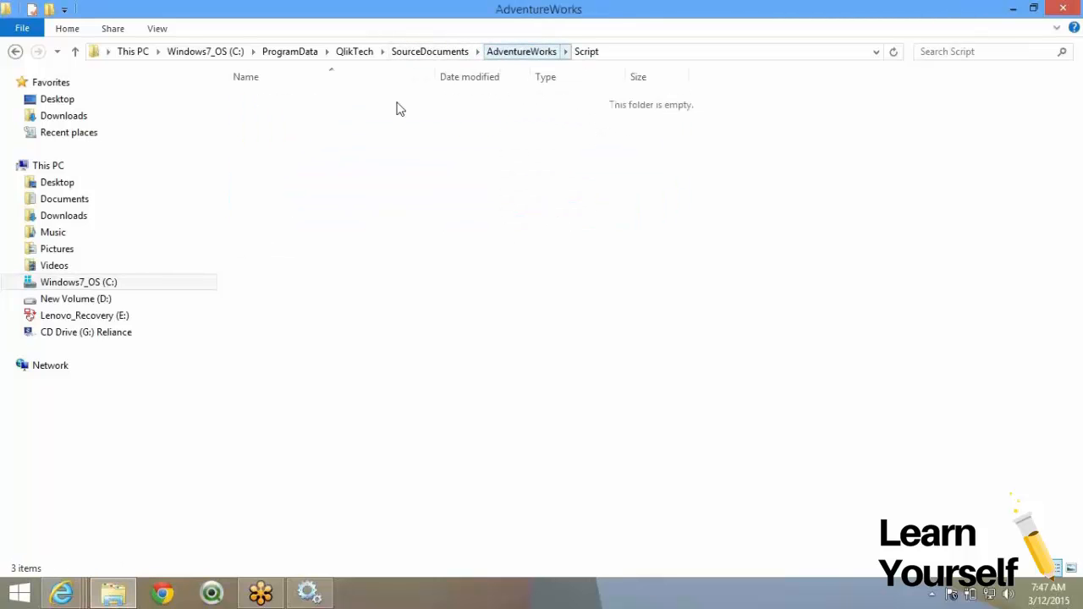
double_click(332, 133)
click(353, 137)
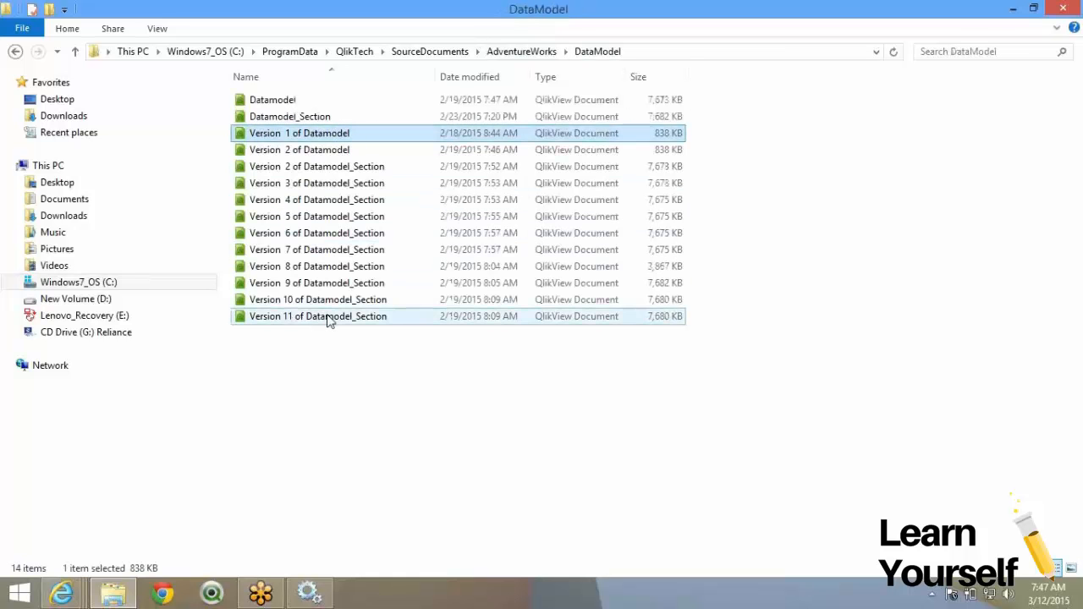
shift+click(329, 316)
key(Delete)
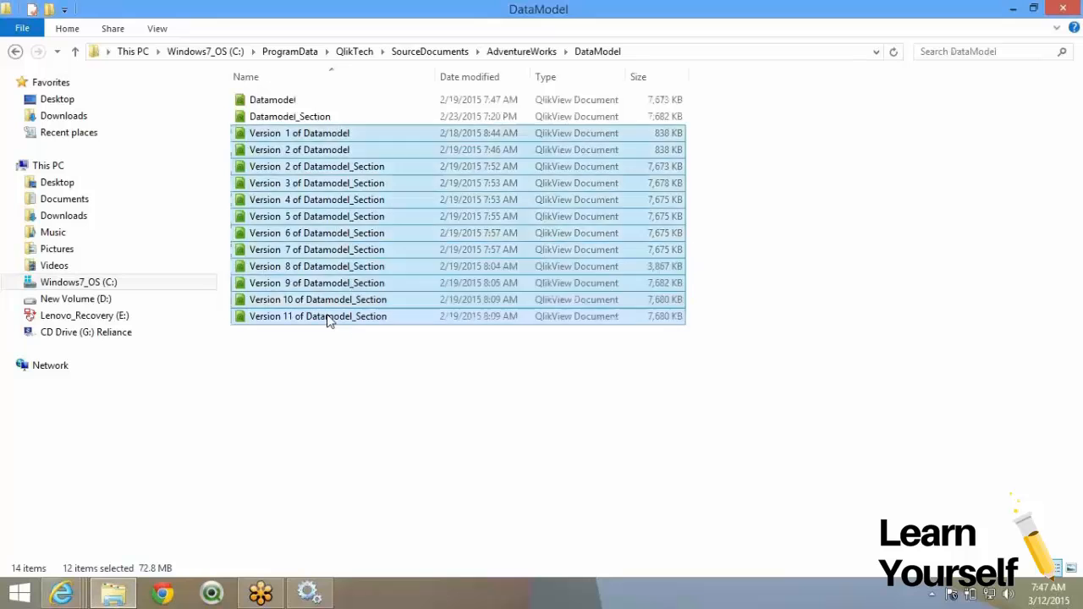
Delete AdventureWorks_APP Versions 1–10 from the Application folder.
click(500, 51)
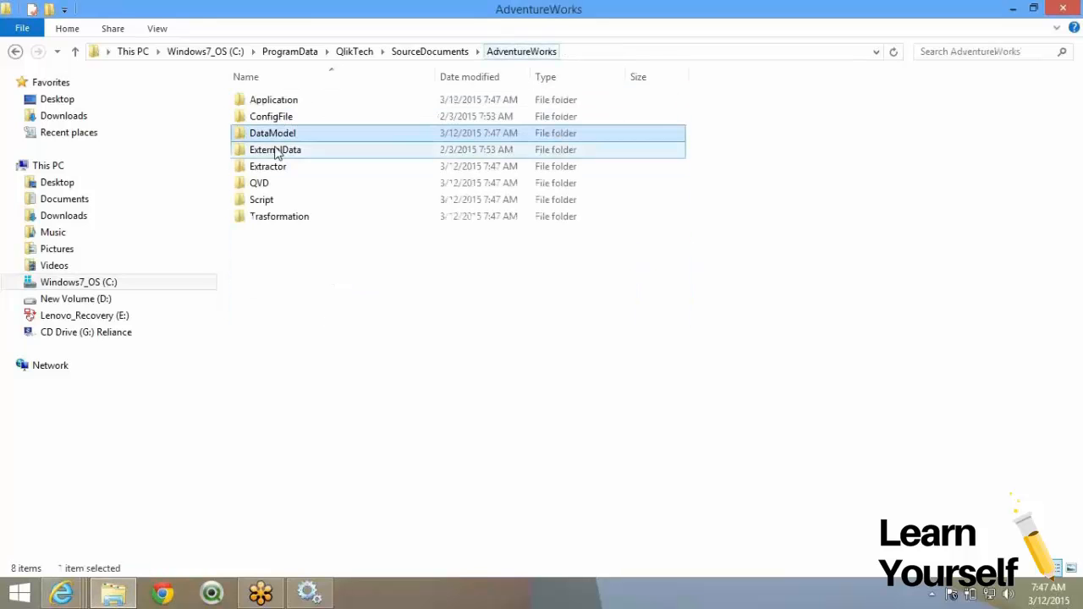
double_click(309, 103)
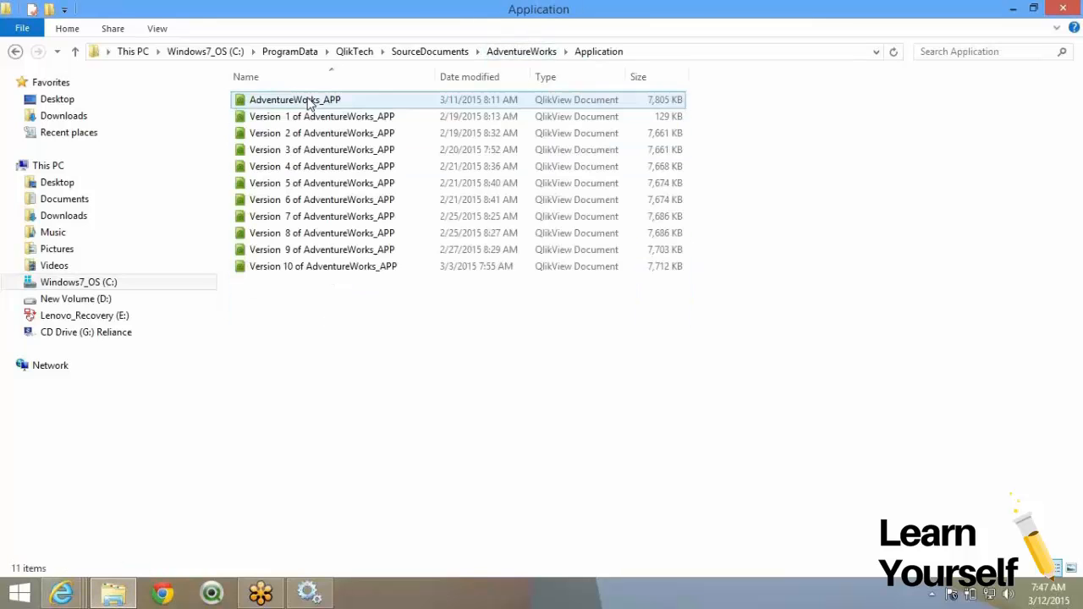
click(345, 133)
click(343, 120)
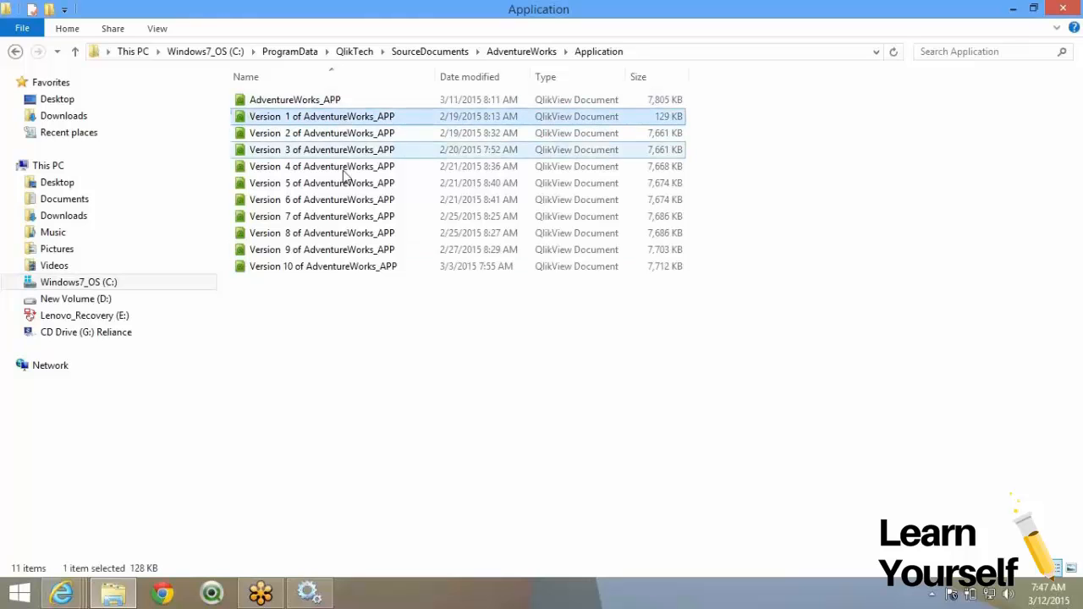
shift+click(326, 266)
key(Delete)
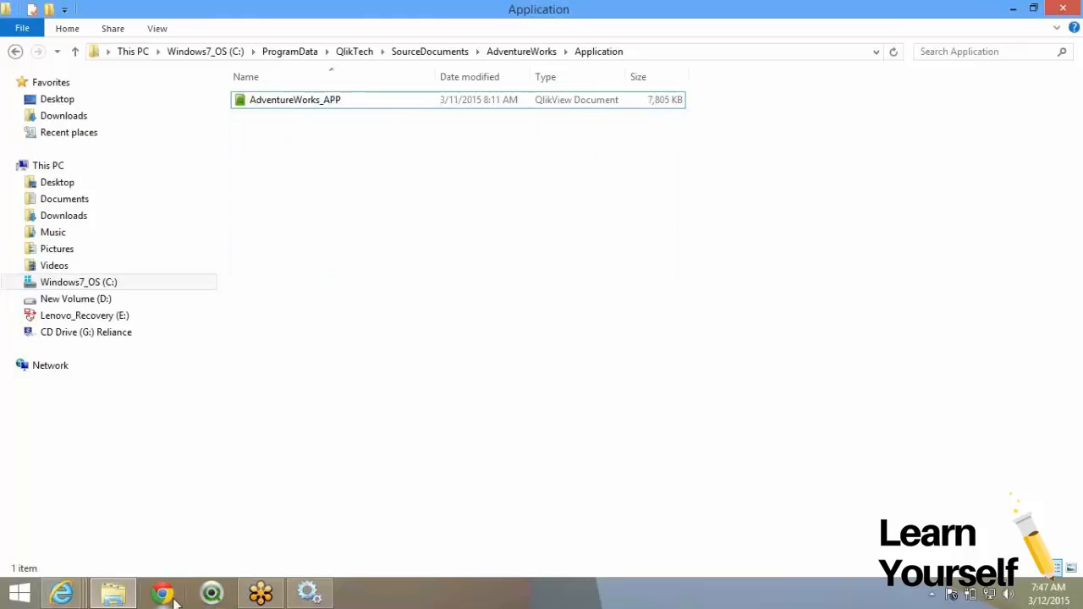
click(112, 599)
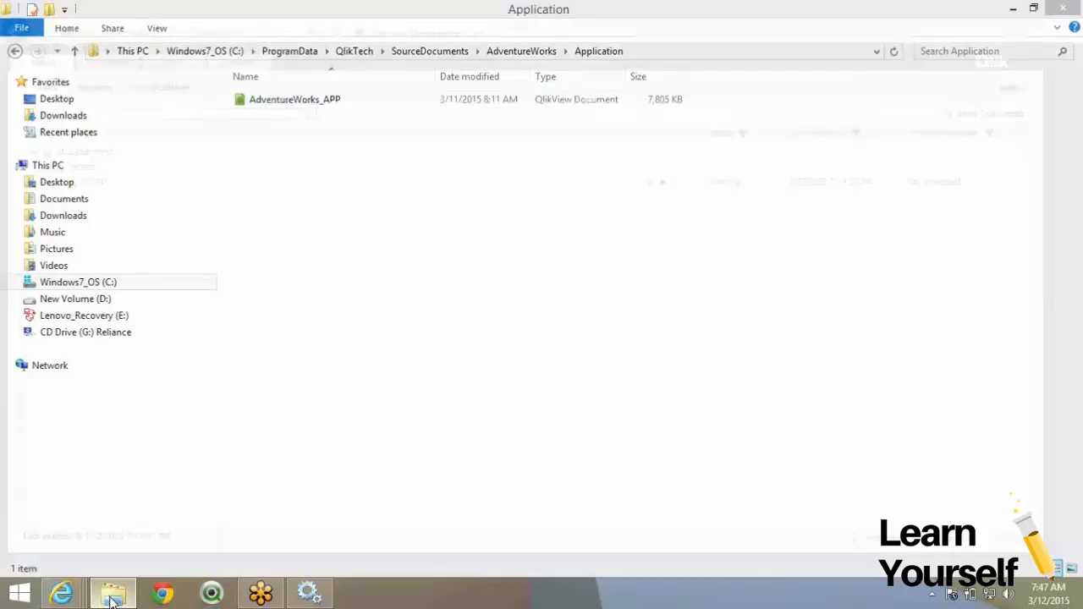
Open the Discussion_01312015 workbook from Desktop > Train > Session01312015.
right_click(113, 598)
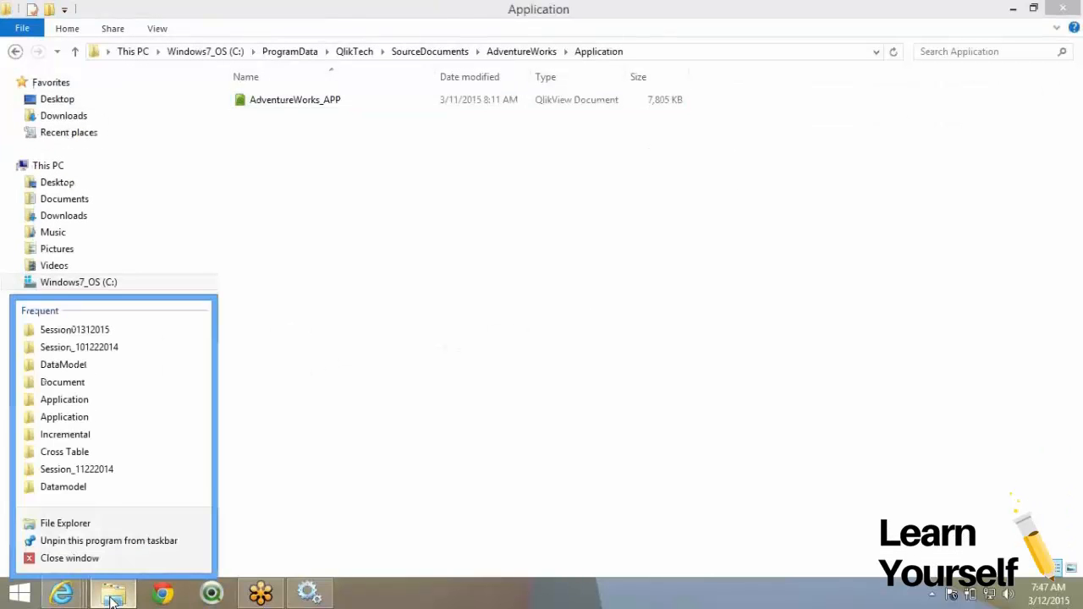
click(136, 515)
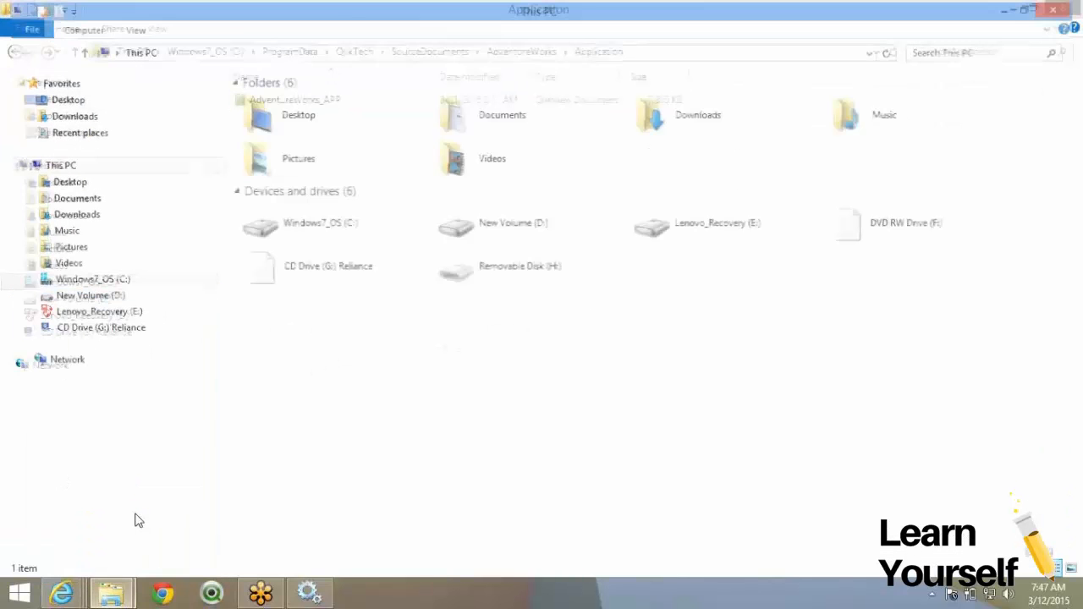
click(69, 100)
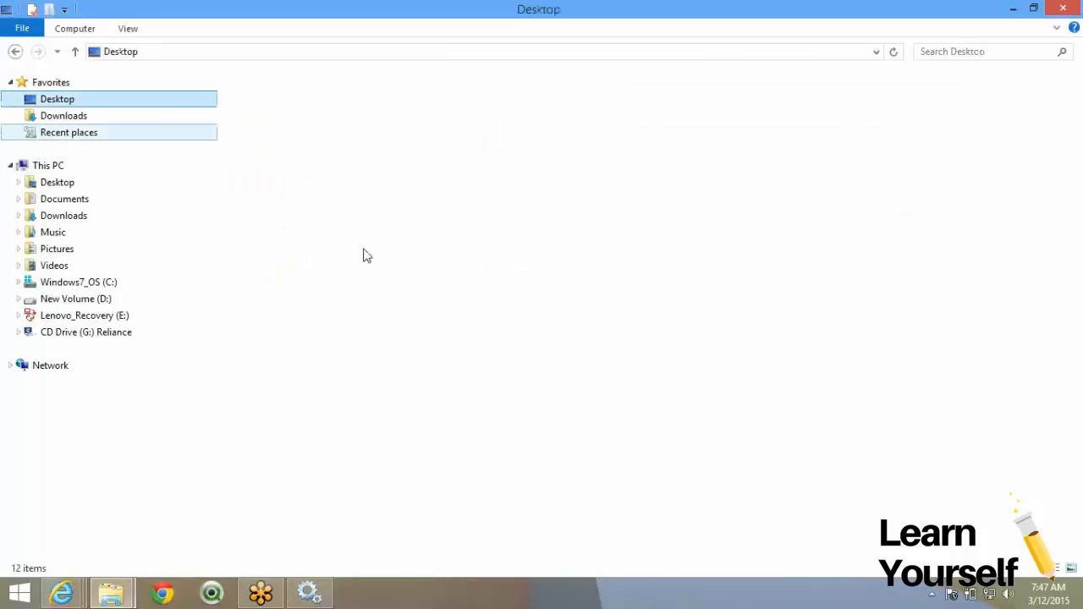
click(682, 370)
double_click(682, 370)
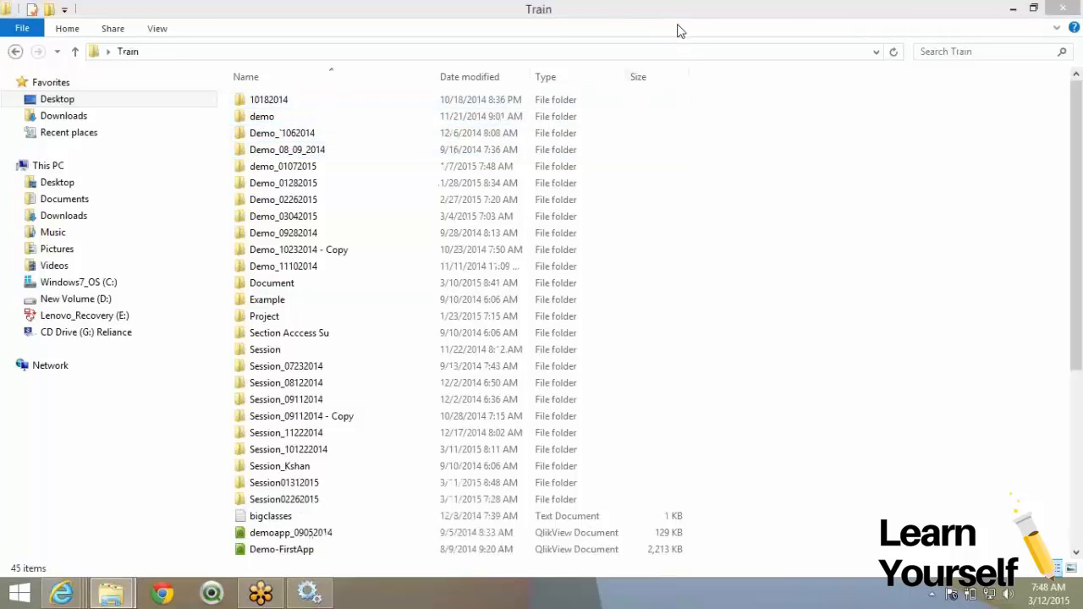
double_click(279, 487)
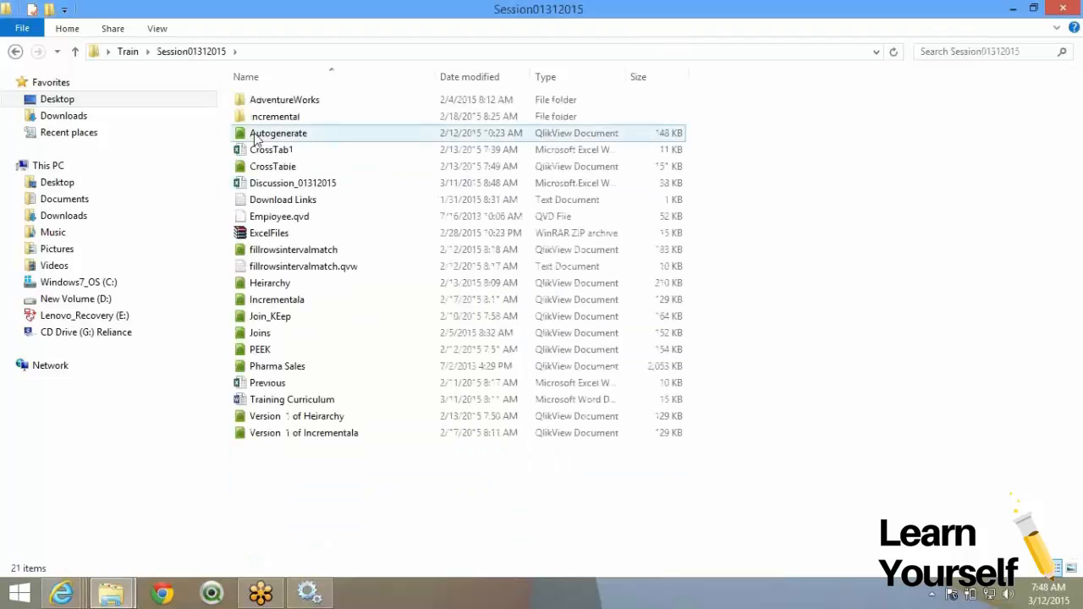
double_click(288, 183)
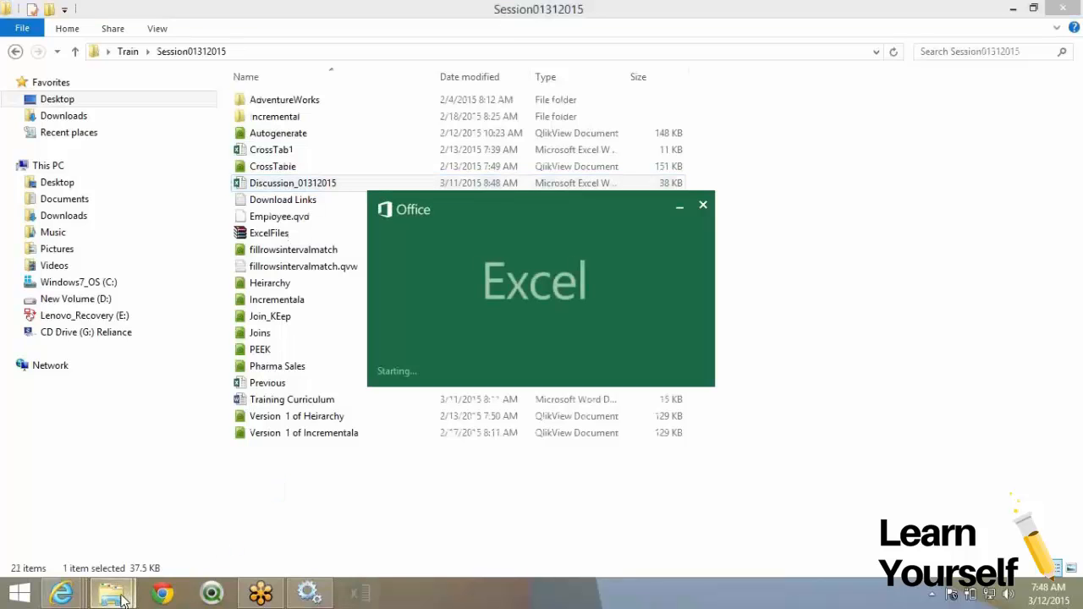
Return the earlier Explorer window to the SourceDocuments folder.
click(124, 599)
click(164, 514)
click(517, 52)
click(424, 52)
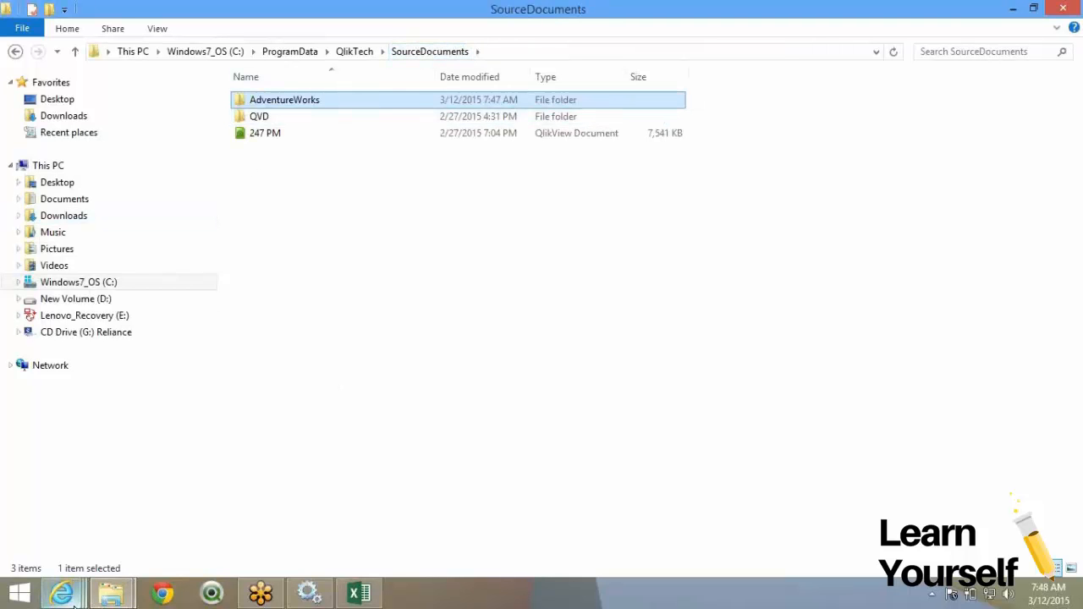
mouse_move(70, 602)
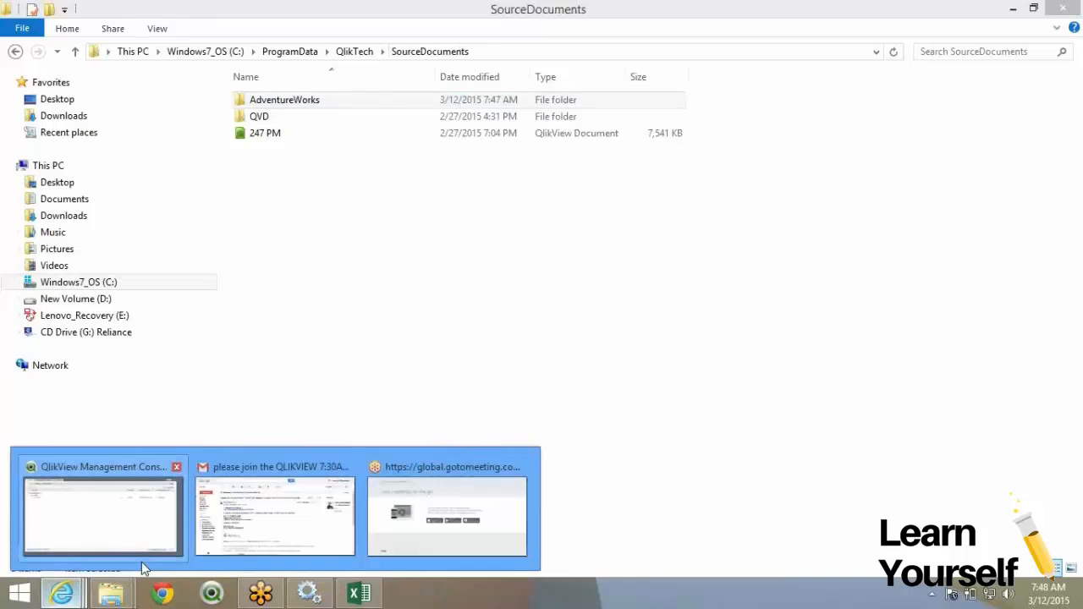
Bring the QlikView Management Console browser window to the front.
click(149, 542)
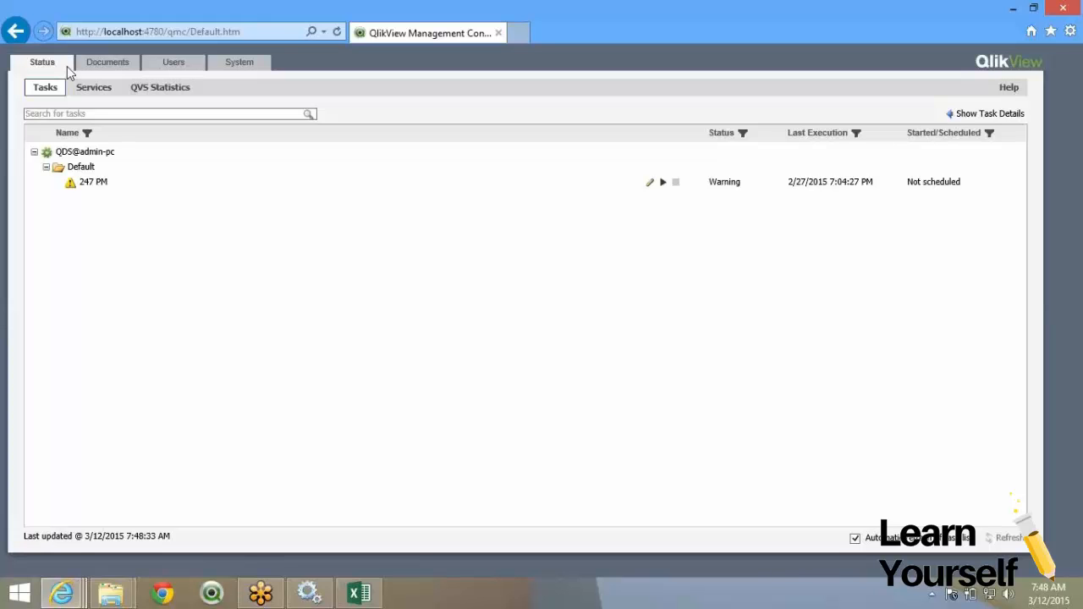
Expand the System tab's Servers, Distribution Services and Directory Connectors, then open User Management.
click(241, 64)
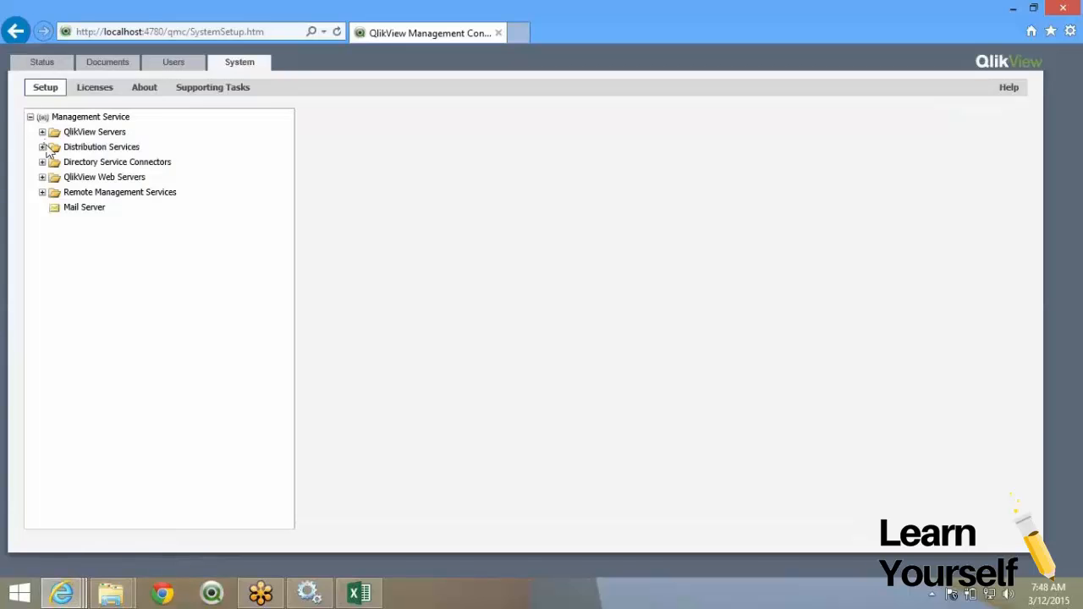
click(42, 132)
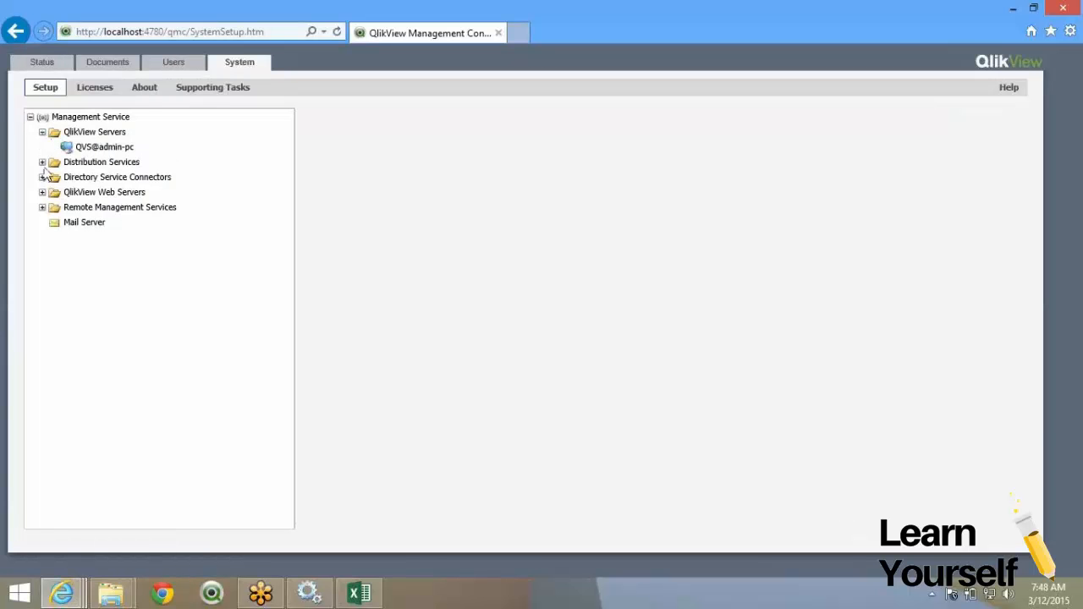
click(42, 163)
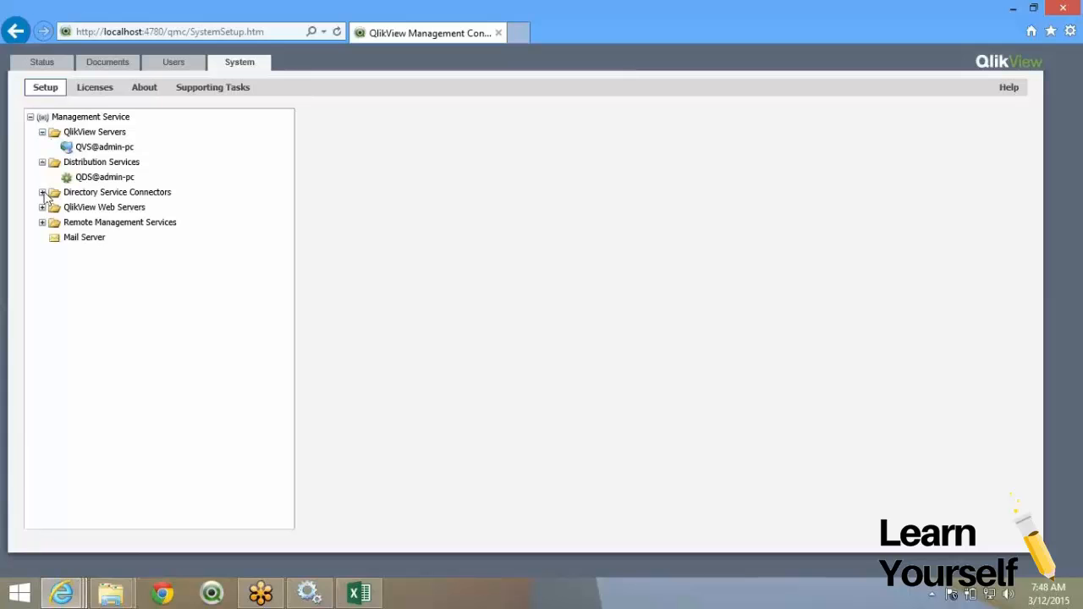
click(42, 192)
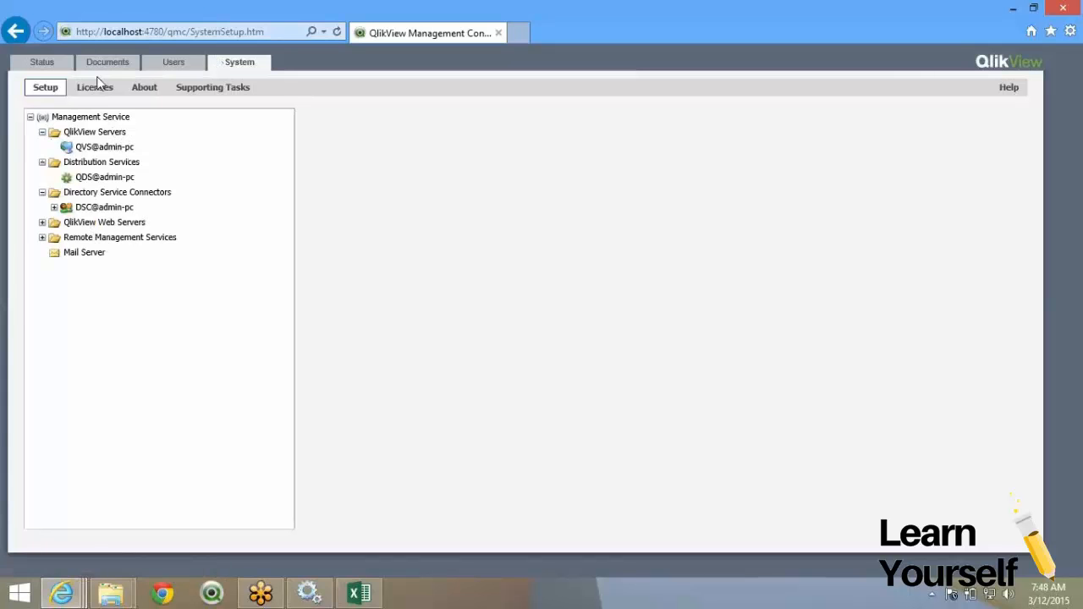
click(179, 66)
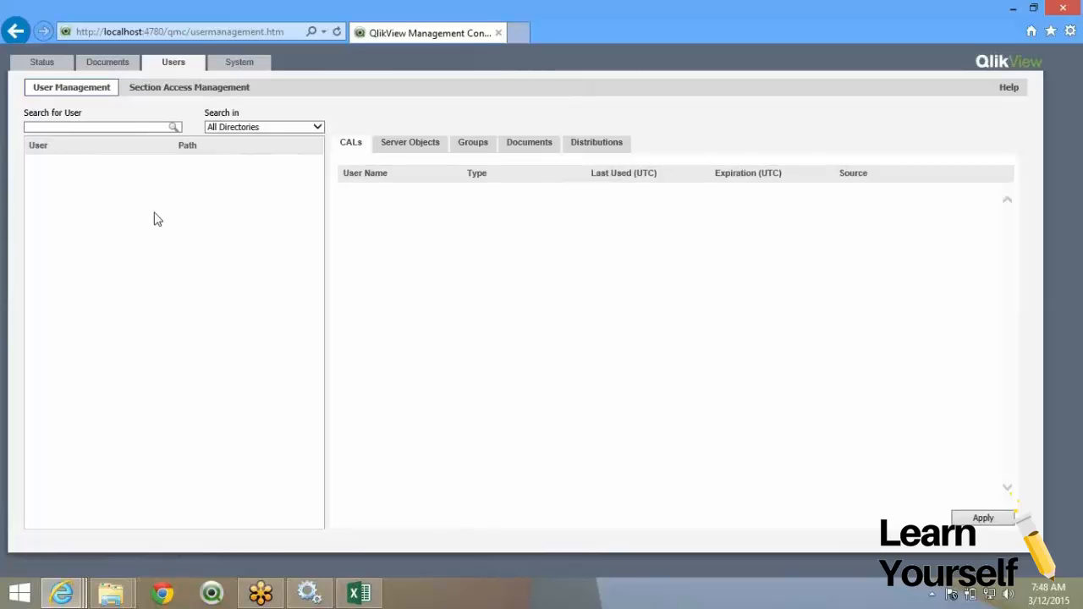
Check the Users' Server Objects and CALs lists, then open Documents > Source Documents.
click(398, 145)
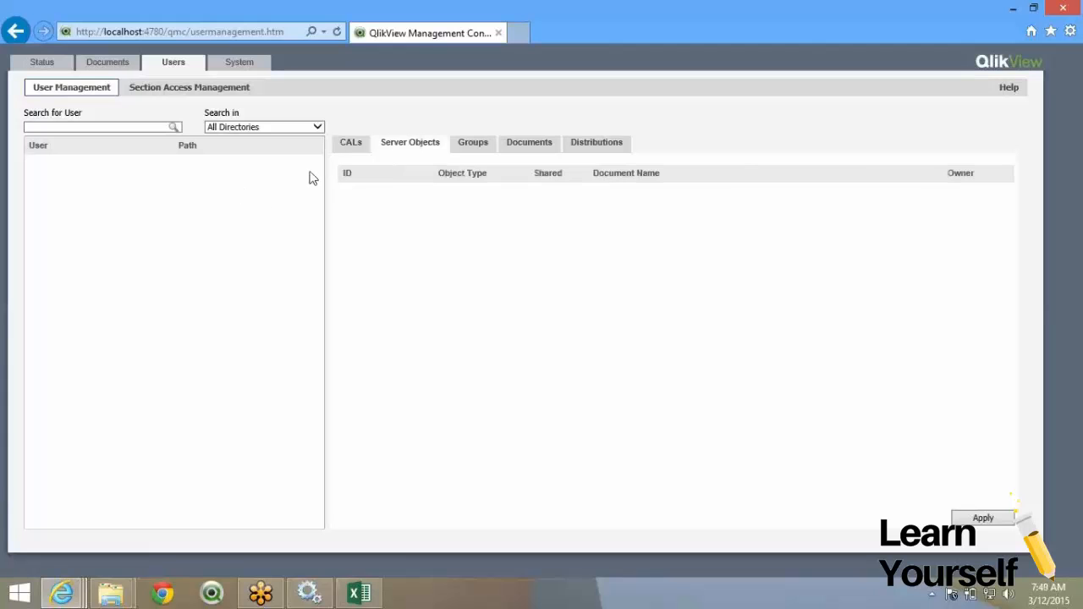
click(345, 156)
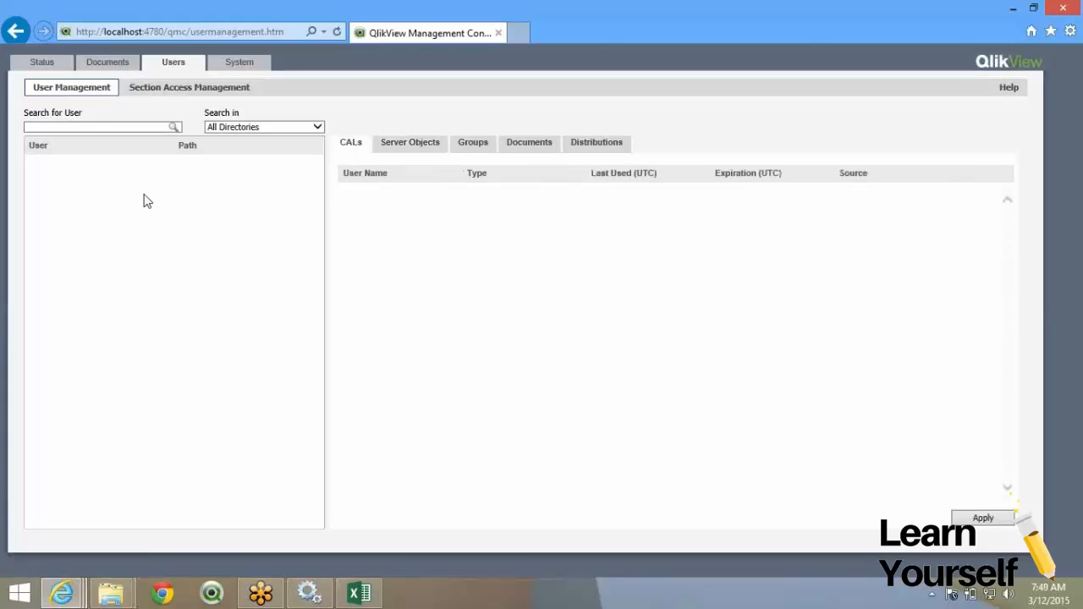
click(117, 63)
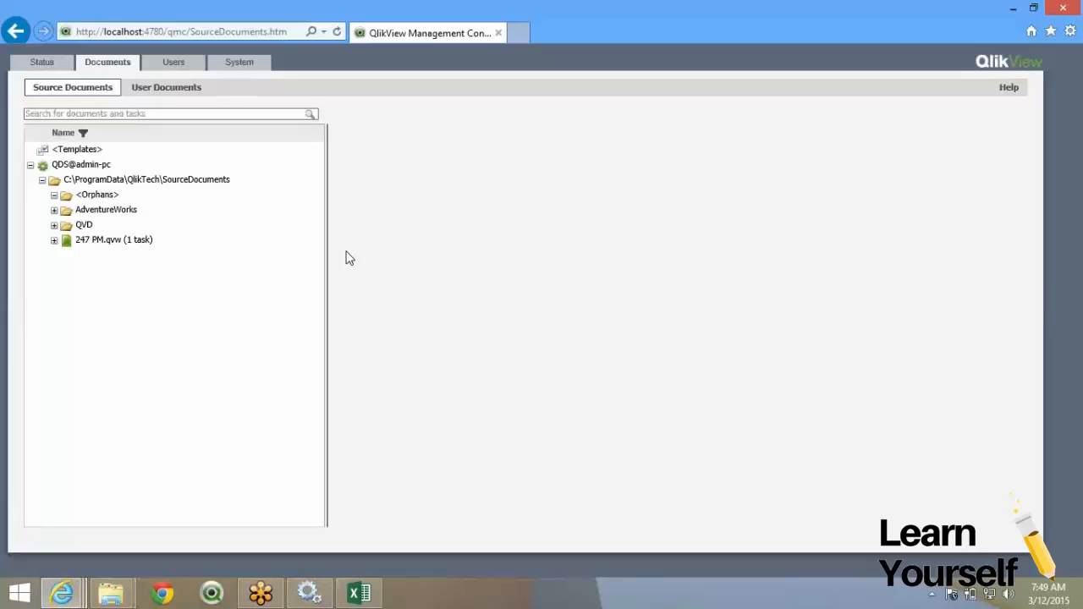
Expand AdventureWorks to list Application, DataModel, Extractor, QVD, Script and other subfolders.
click(677, 29)
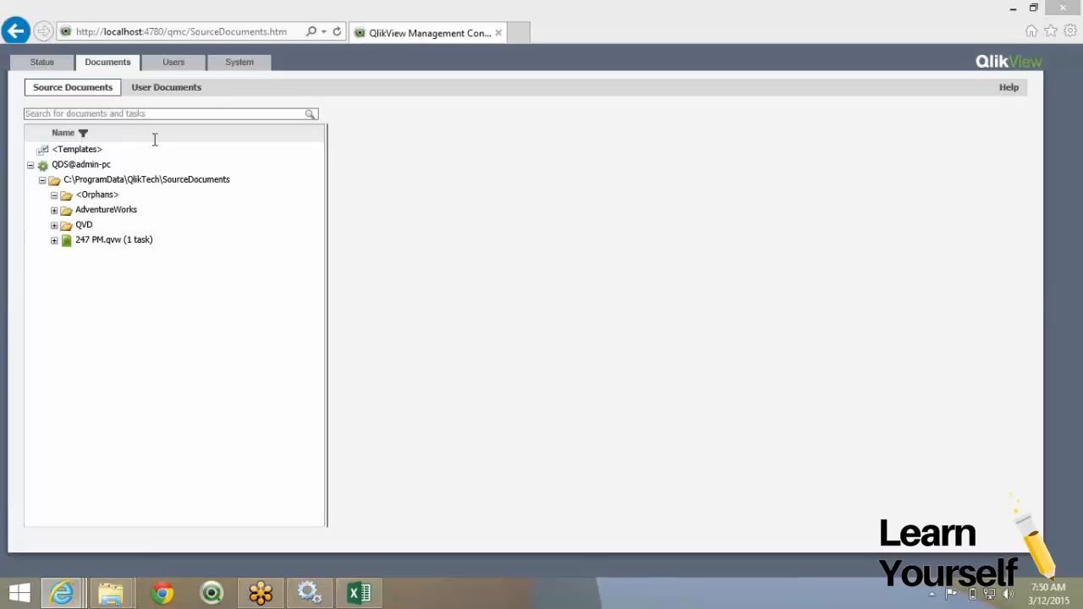
click(80, 216)
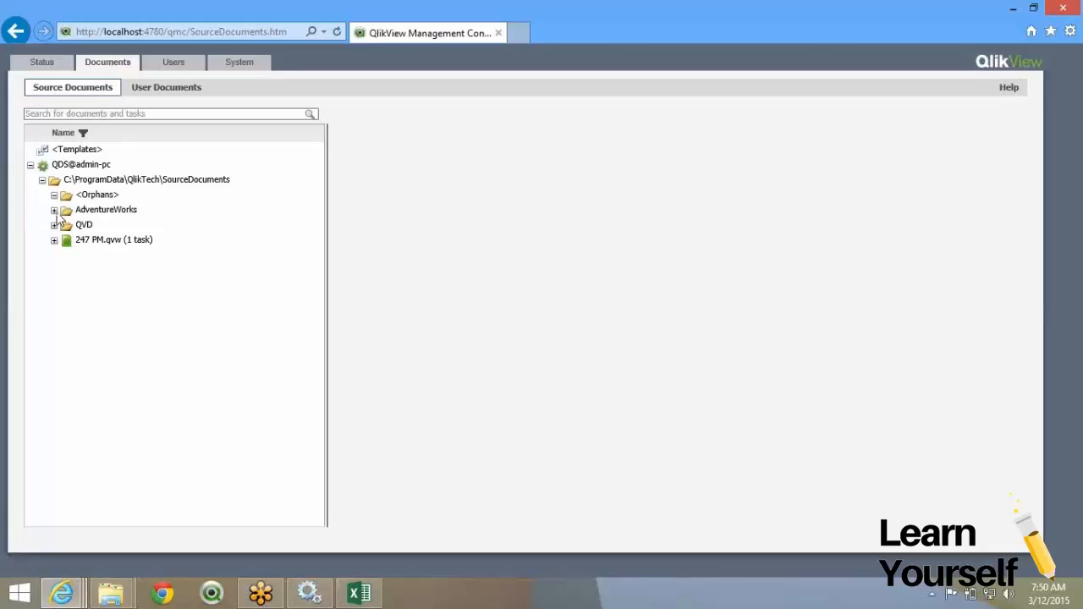
click(54, 210)
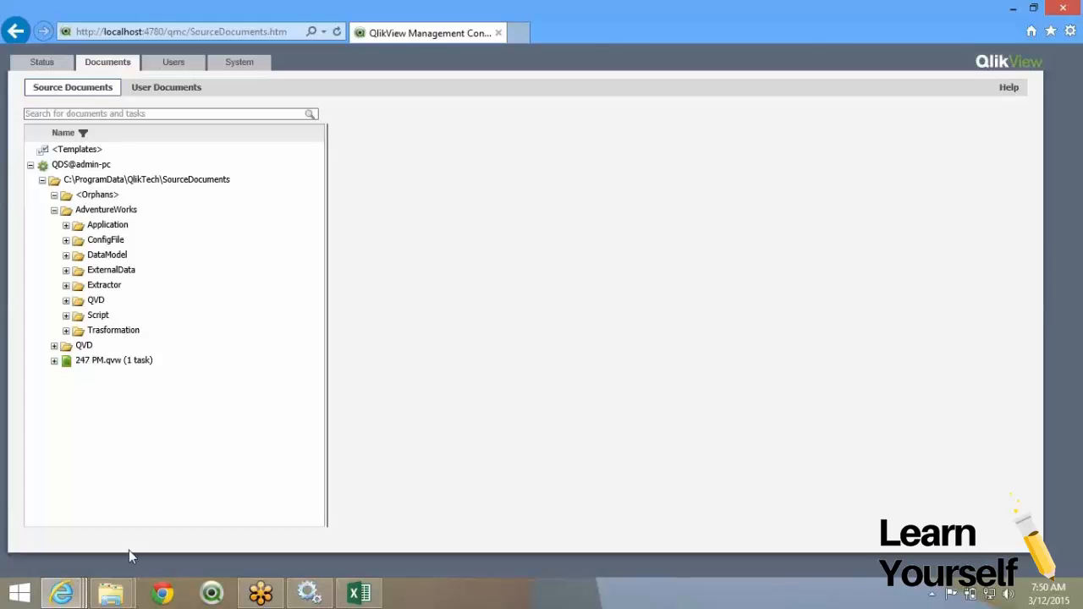
click(362, 592)
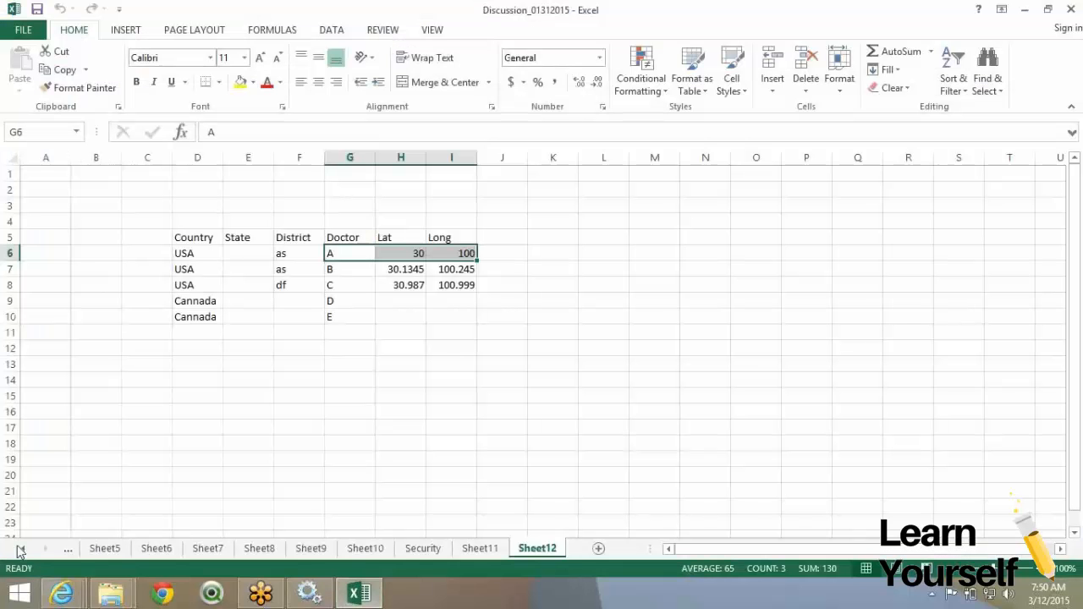
On the Archite sheet, select the Transformations and UI Application diagram blocks.
click(20, 549)
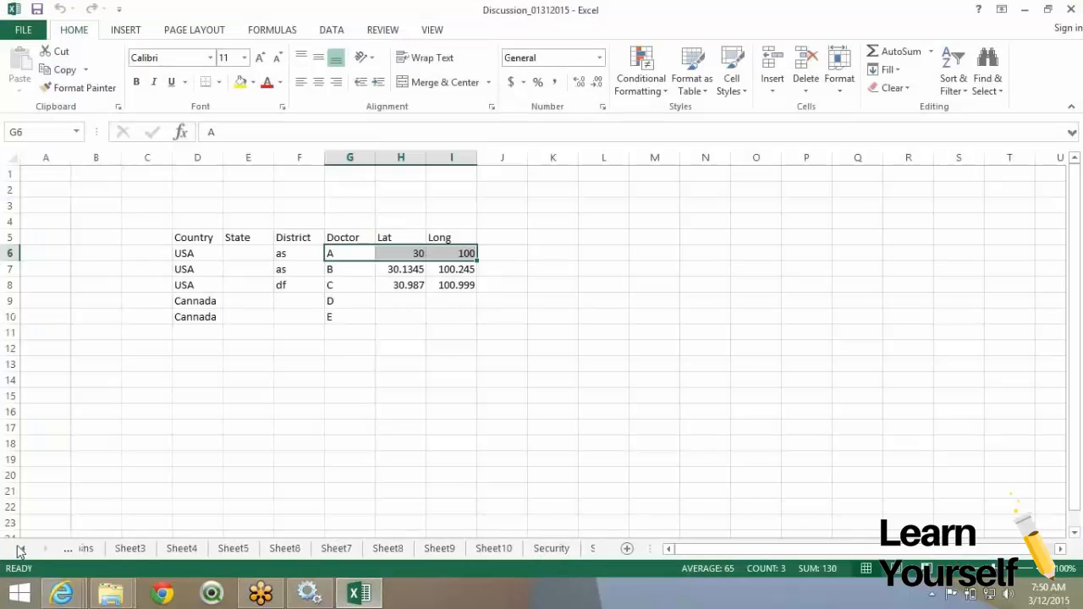
click(20, 549)
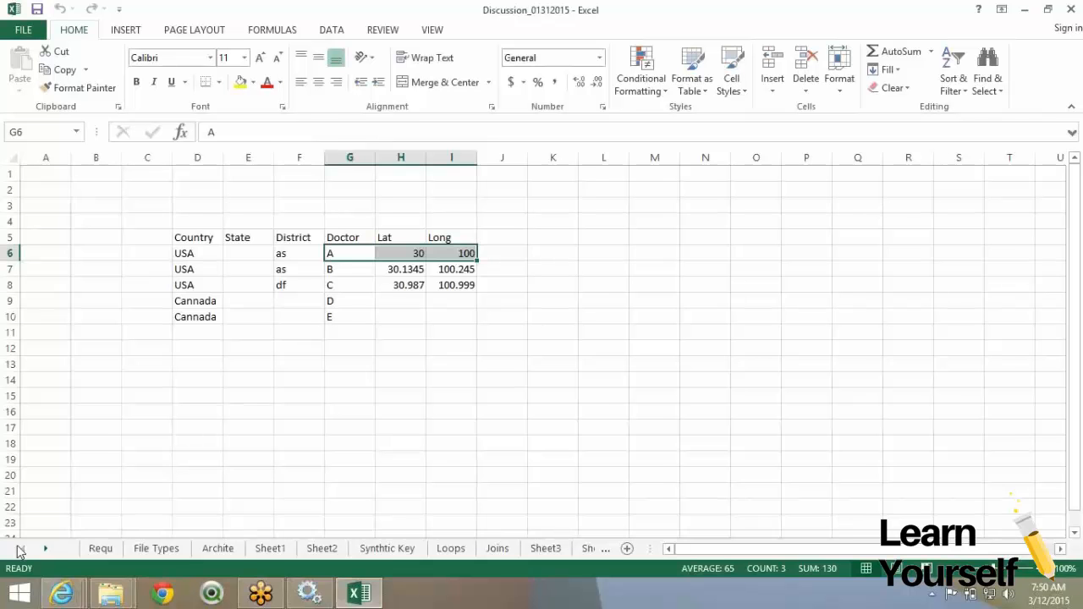
click(218, 548)
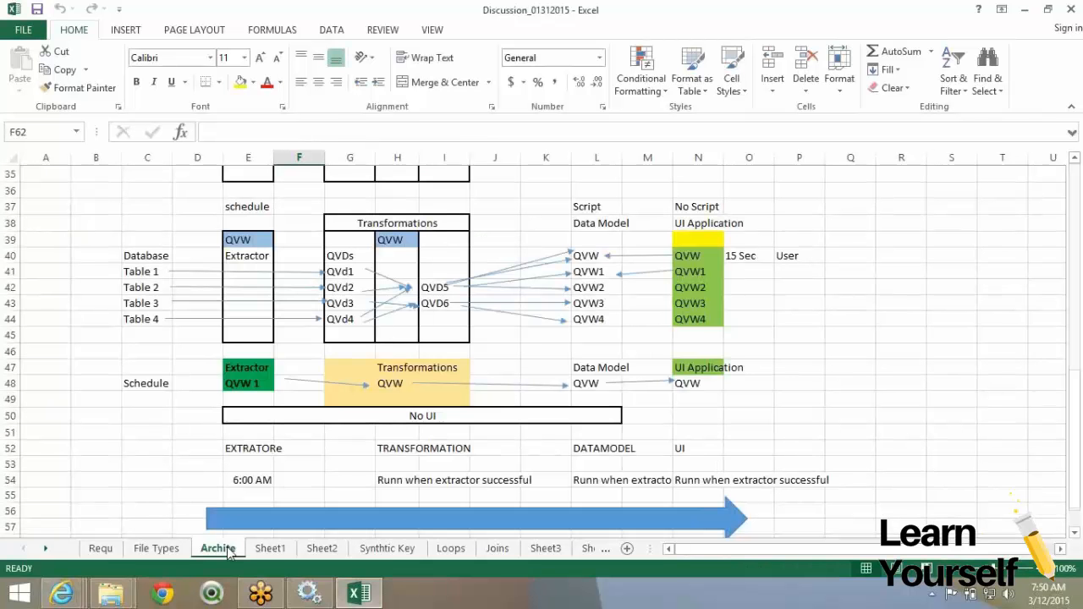
scroll(271, 369, down, 1)
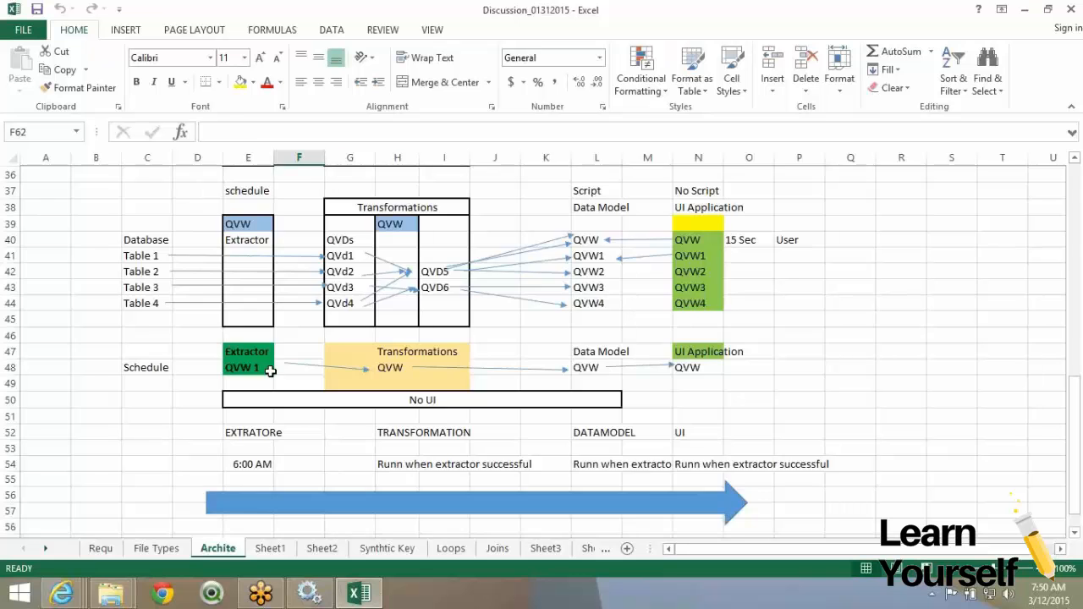
scroll(271, 371, up, 1)
drag(254, 256, 256, 431)
drag(363, 240, 404, 417)
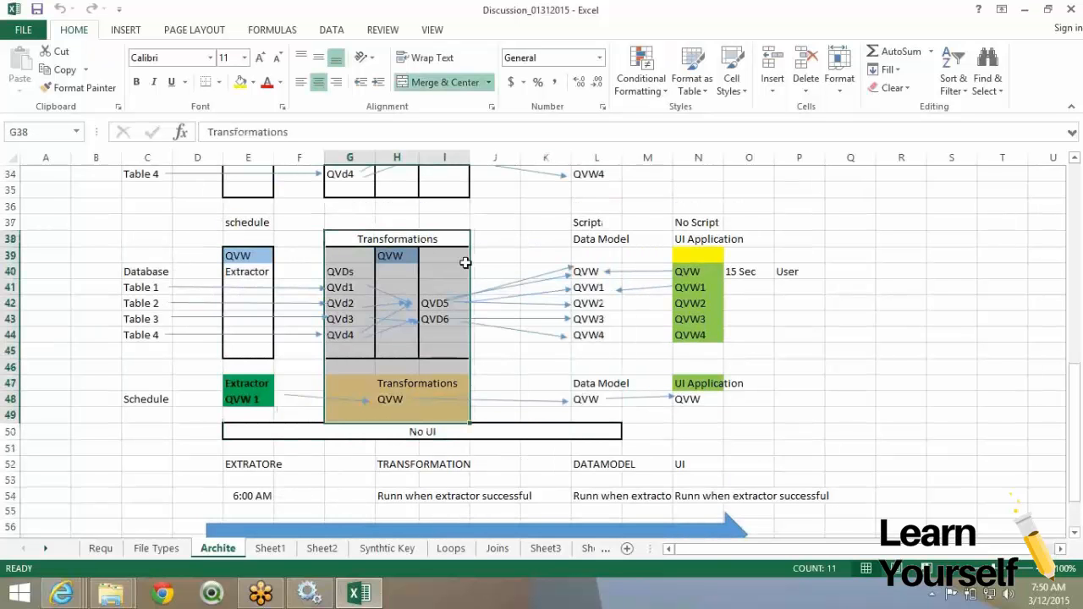
click(402, 240)
drag(403, 241, 594, 416)
drag(706, 243, 661, 405)
Review the row 54 schedule notes: extractor at 6:00 AM, later stages after extractor succeeds.
scroll(412, 409, down, 1)
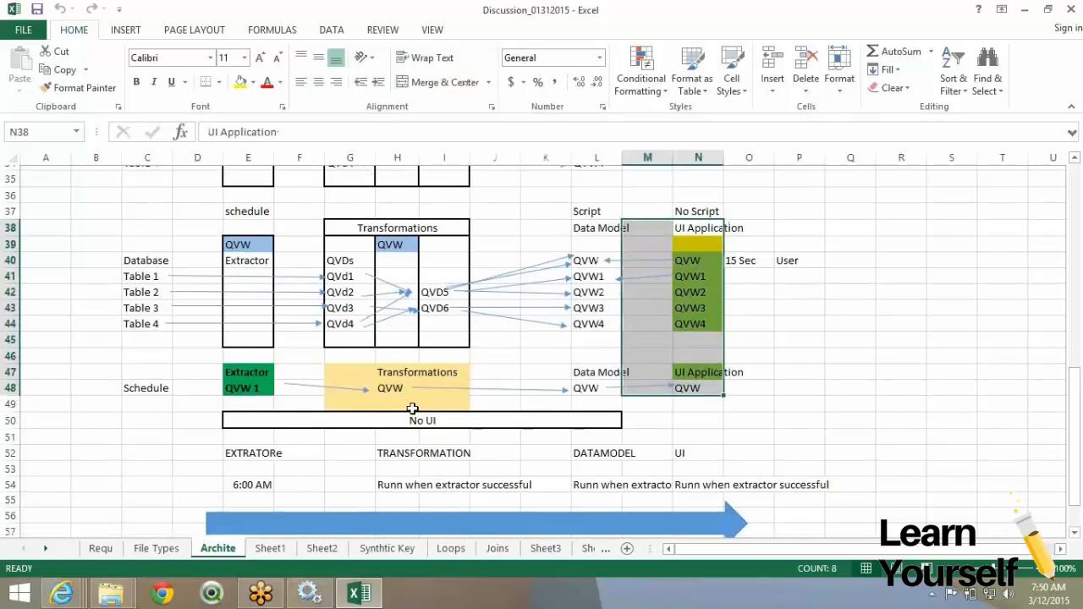
scroll(412, 409, down, 2)
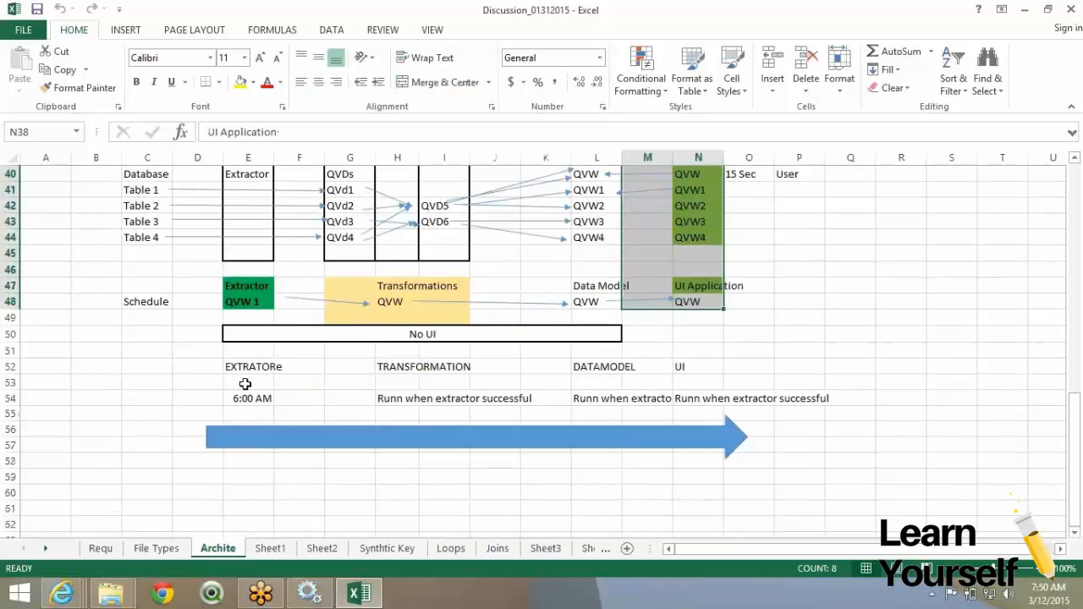
click(246, 372)
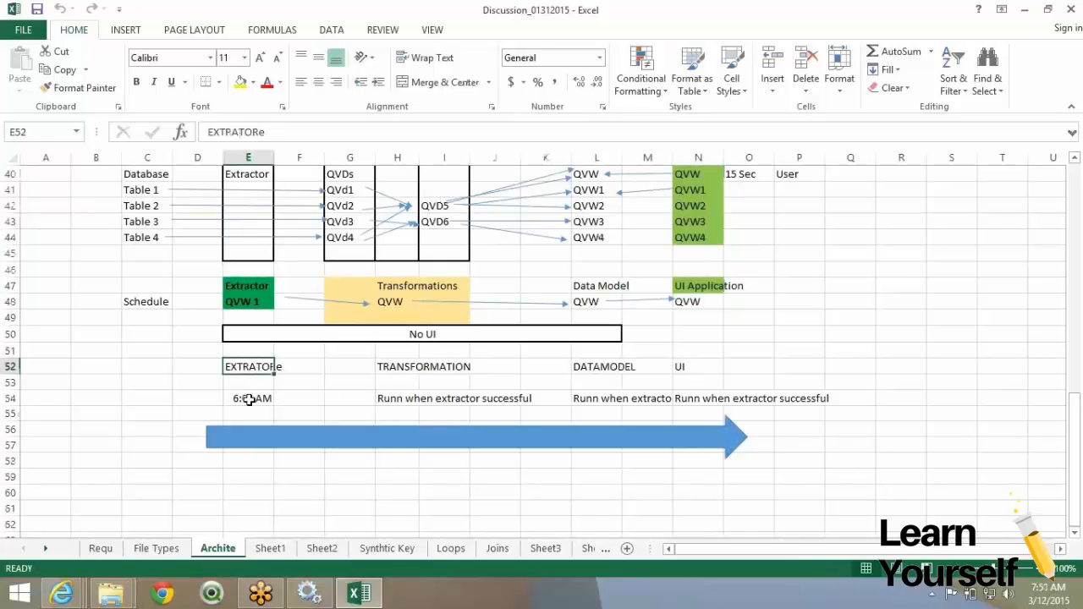
click(249, 400)
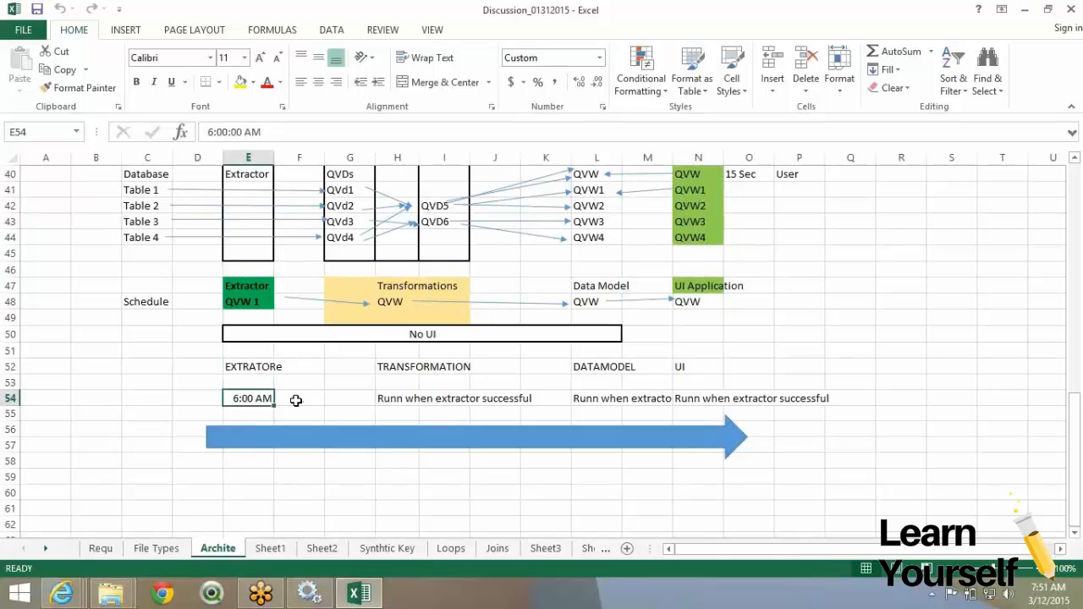
shift+click(418, 398)
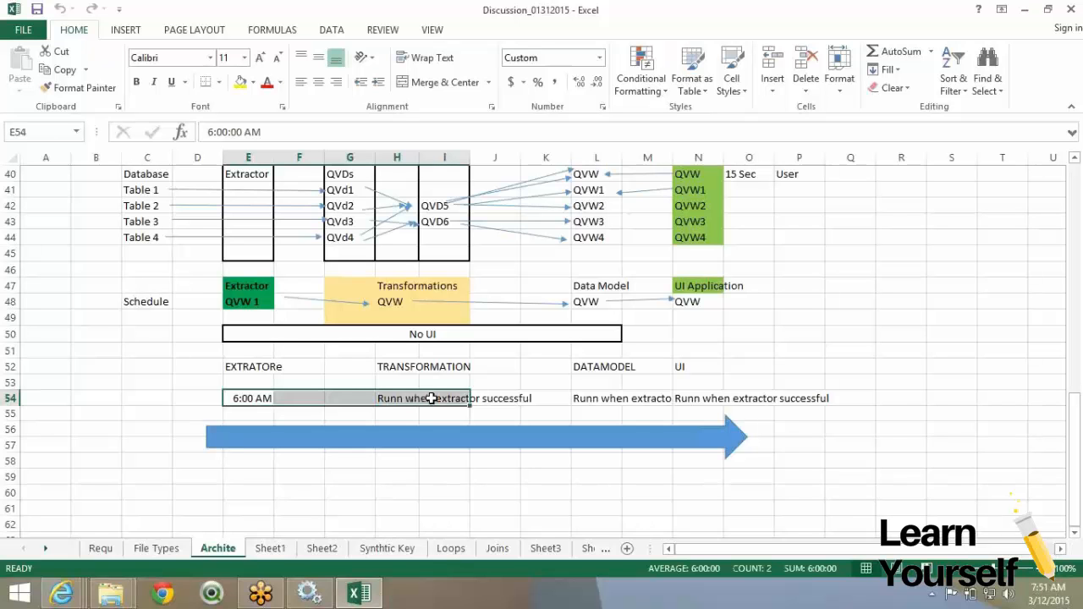
click(458, 398)
drag(458, 399, 635, 405)
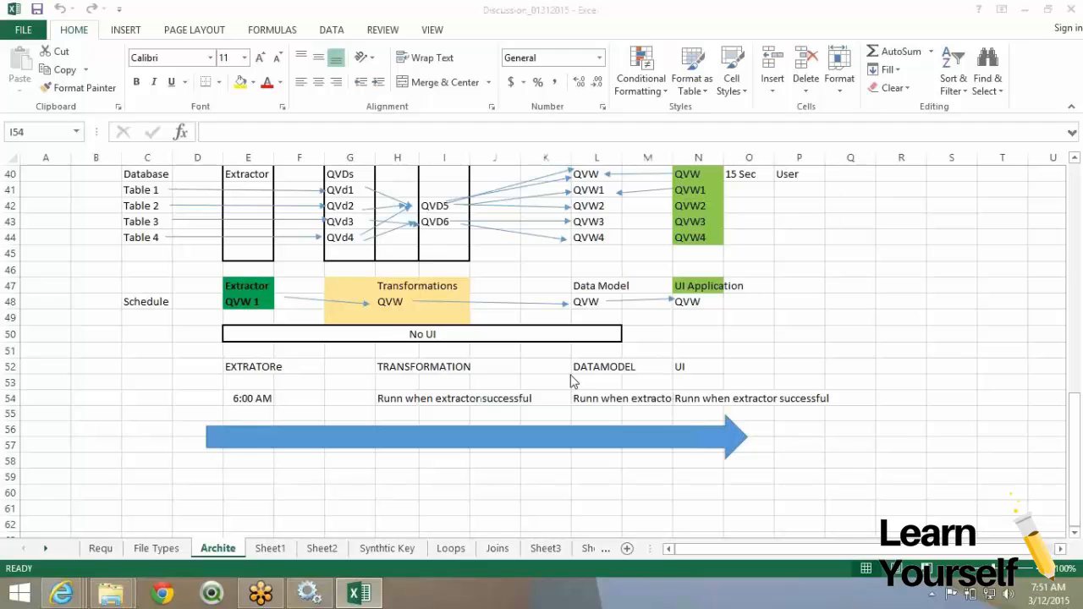
click(540, 400)
click(543, 399)
drag(577, 400, 704, 400)
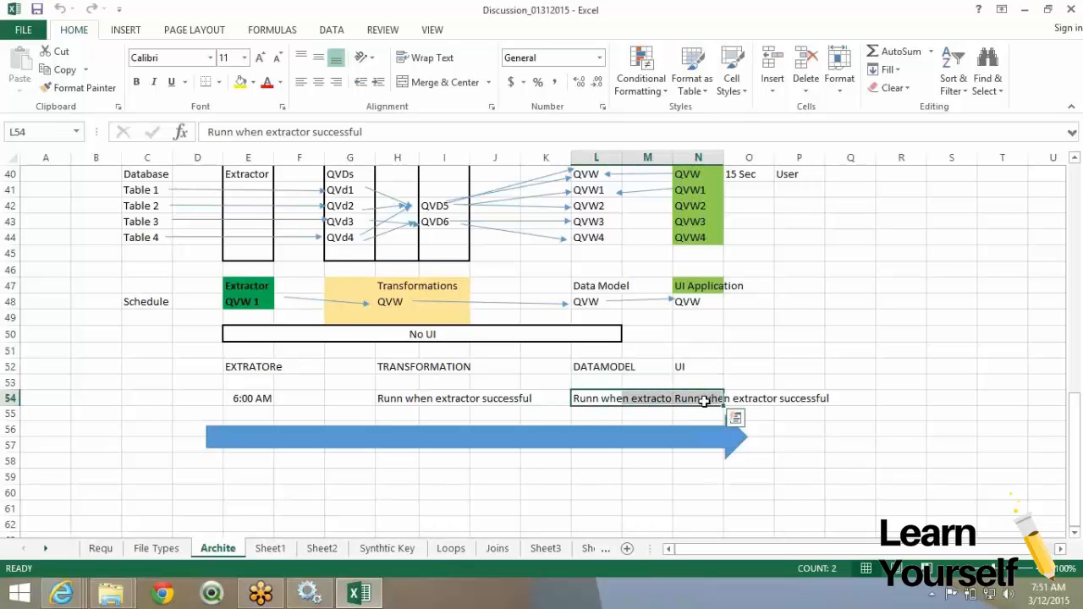
click(583, 396)
drag(583, 396, 705, 406)
key(alt+Tab)
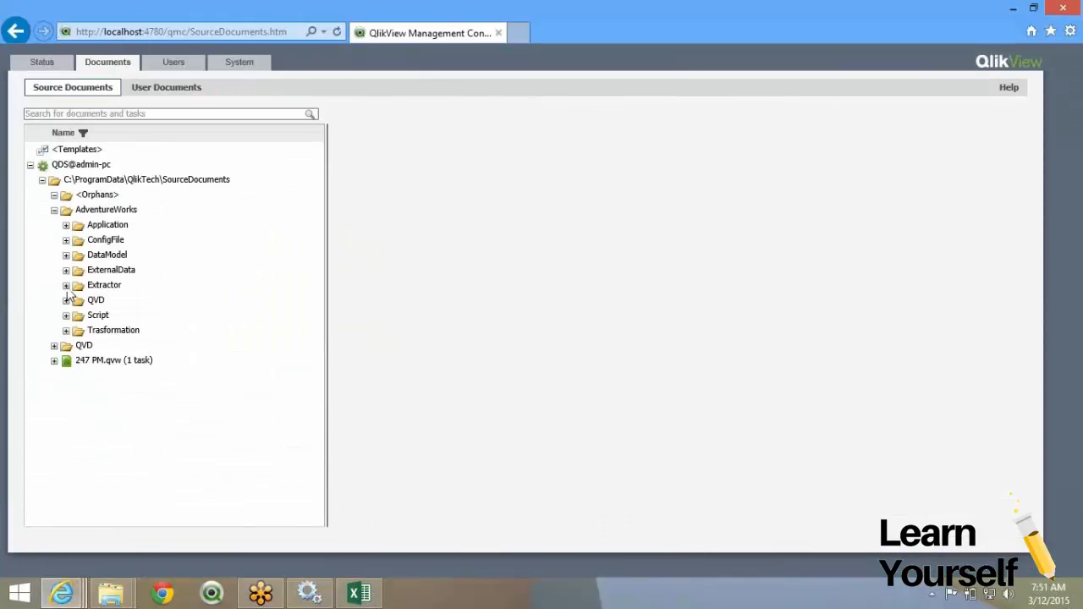
Select Extractor.qvw under AdventureWorks > Extractor and add a new task for it.
click(66, 285)
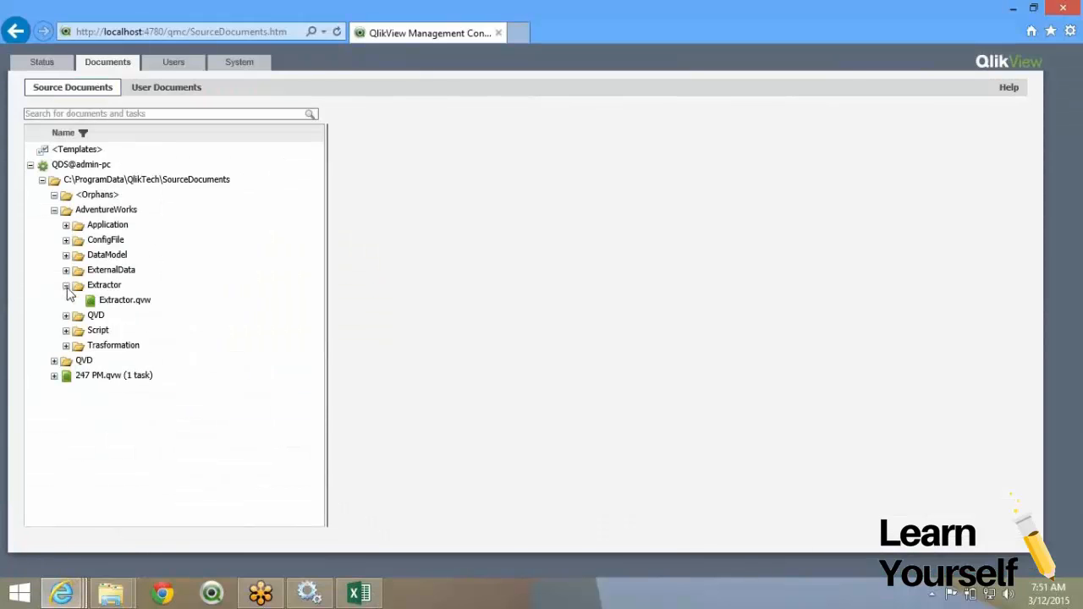
click(135, 308)
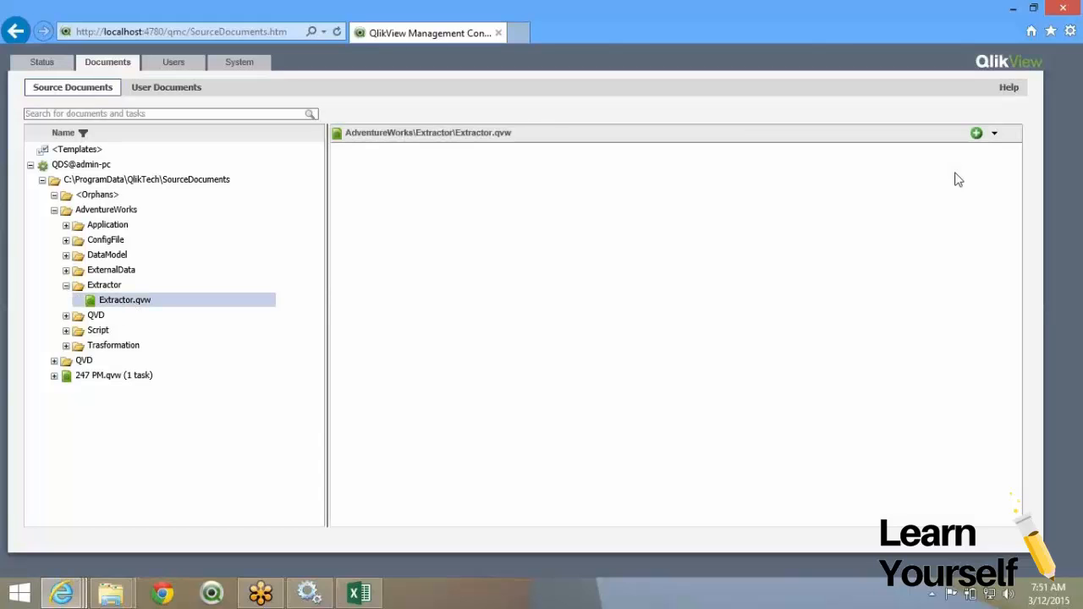
click(976, 133)
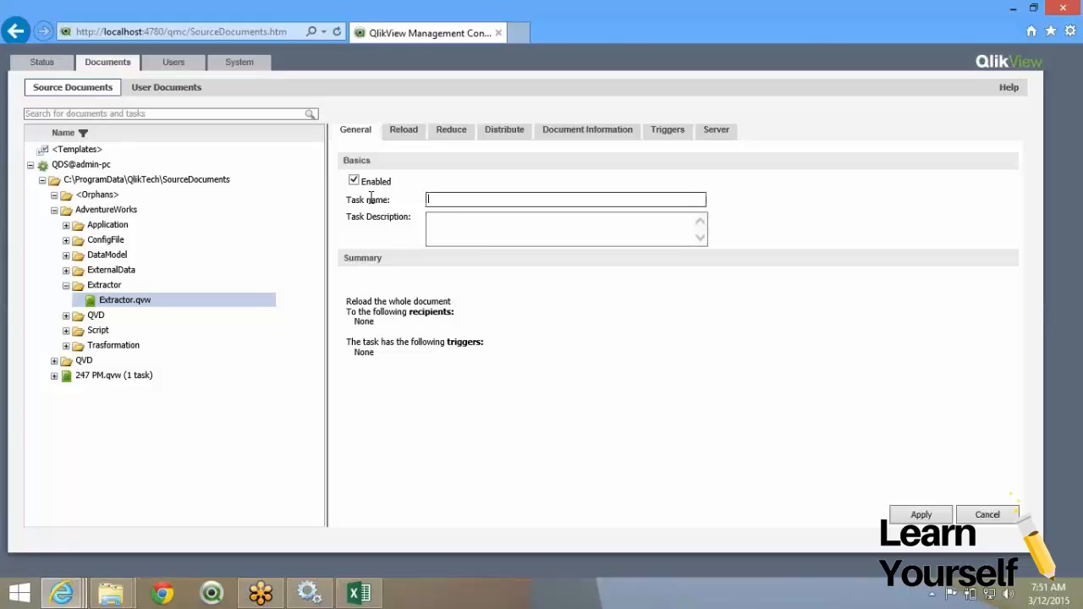
Enter 'AdventureWorkds Extractor' as the task name and go to its Reload settings.
text(AdventureWorkds Extractor)
click(403, 131)
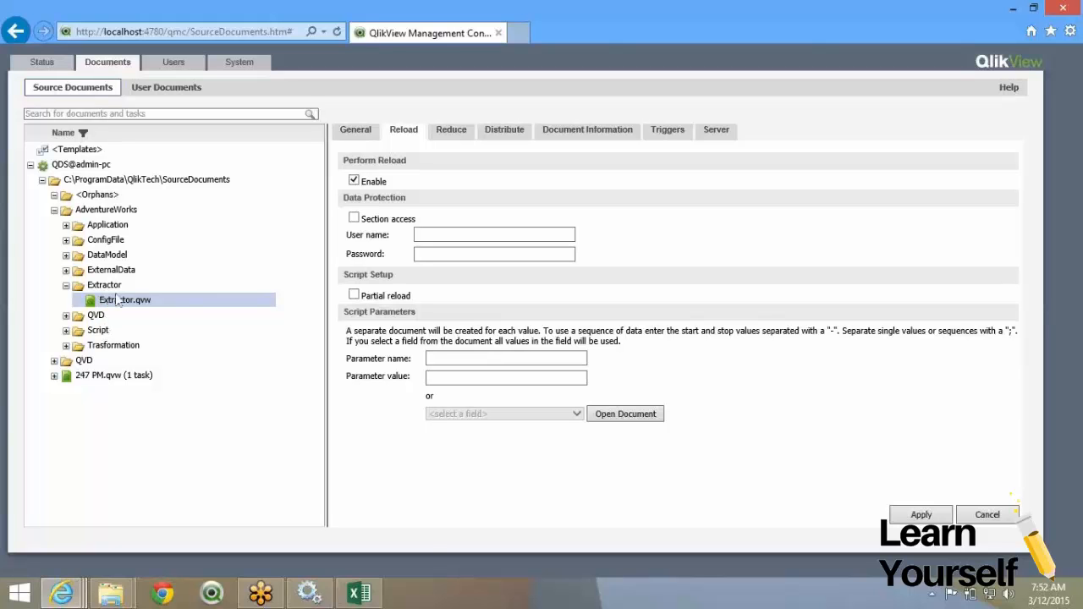
Turn Section access on and back off, leaving it disabled.
click(355, 219)
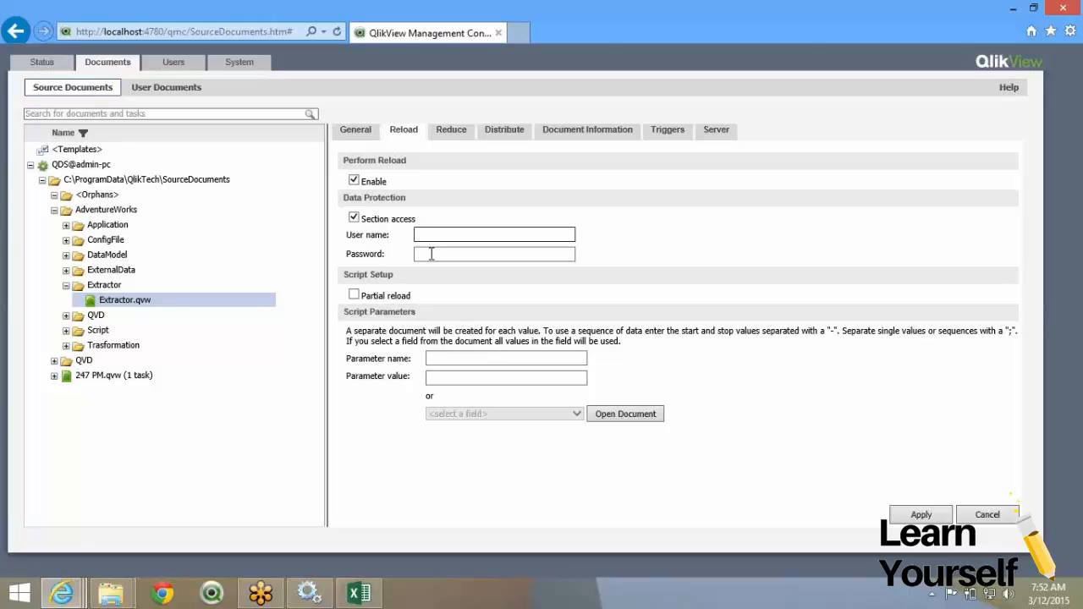
click(448, 239)
click(353, 223)
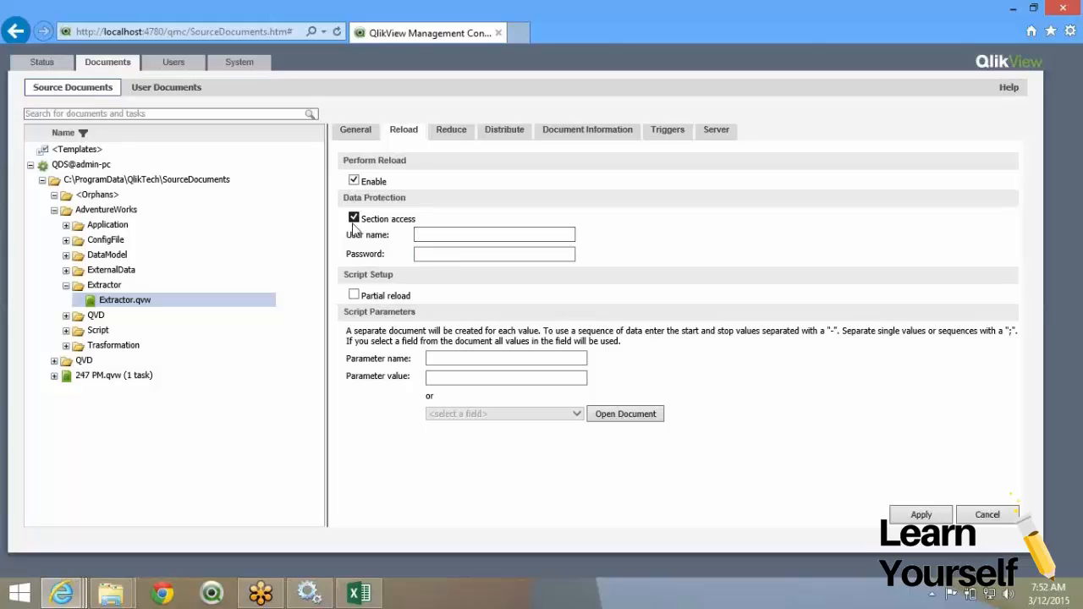
click(353, 220)
Point out the Partial reload and Script Parameters options, leaving parameters blank.
triple_click(367, 298)
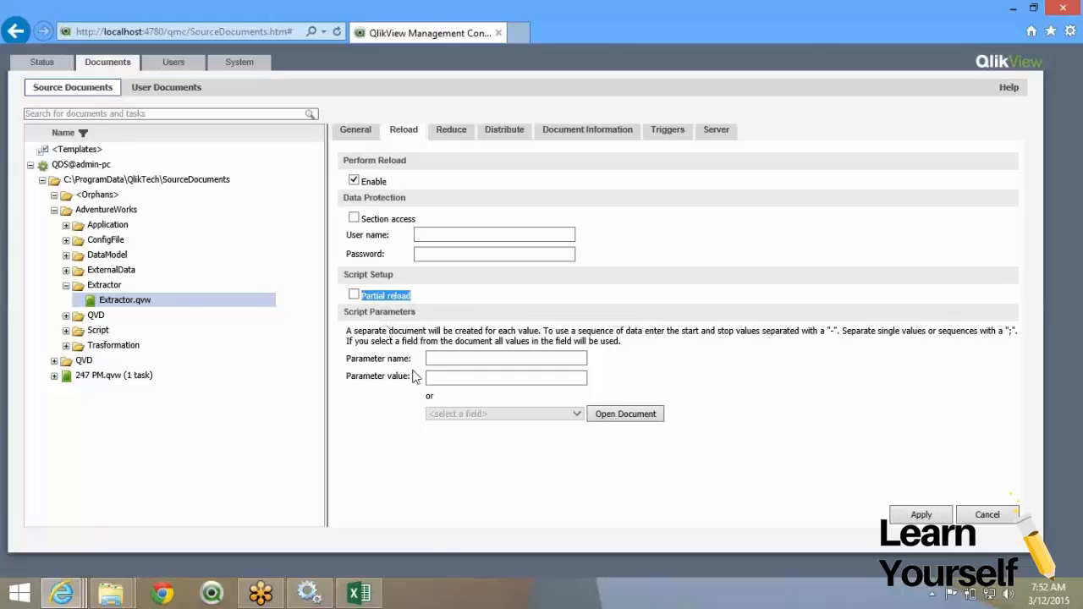
double_click(386, 331)
drag(415, 339, 656, 343)
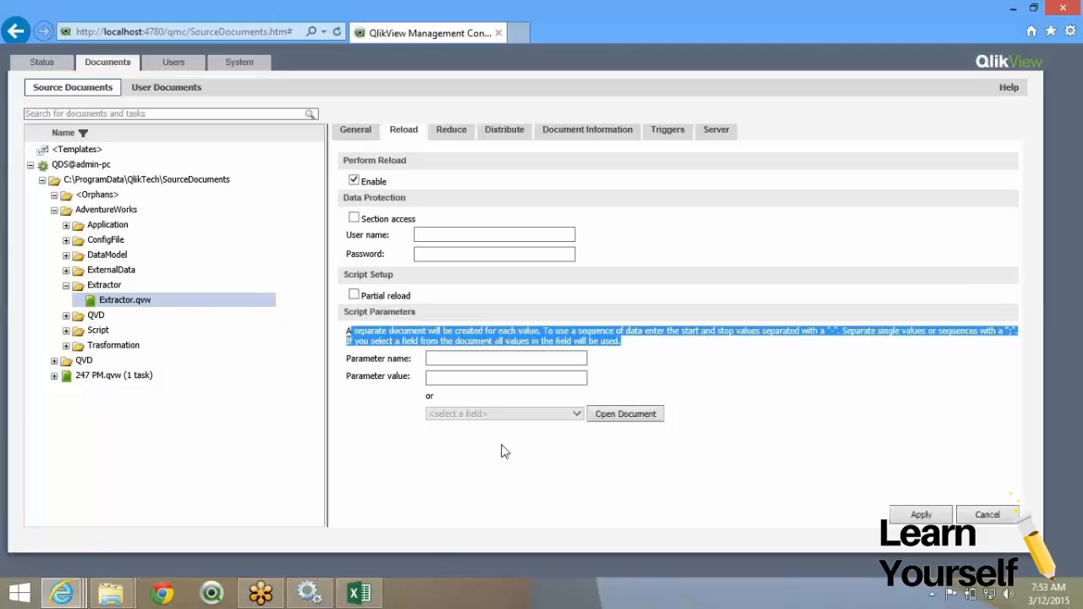
click(666, 360)
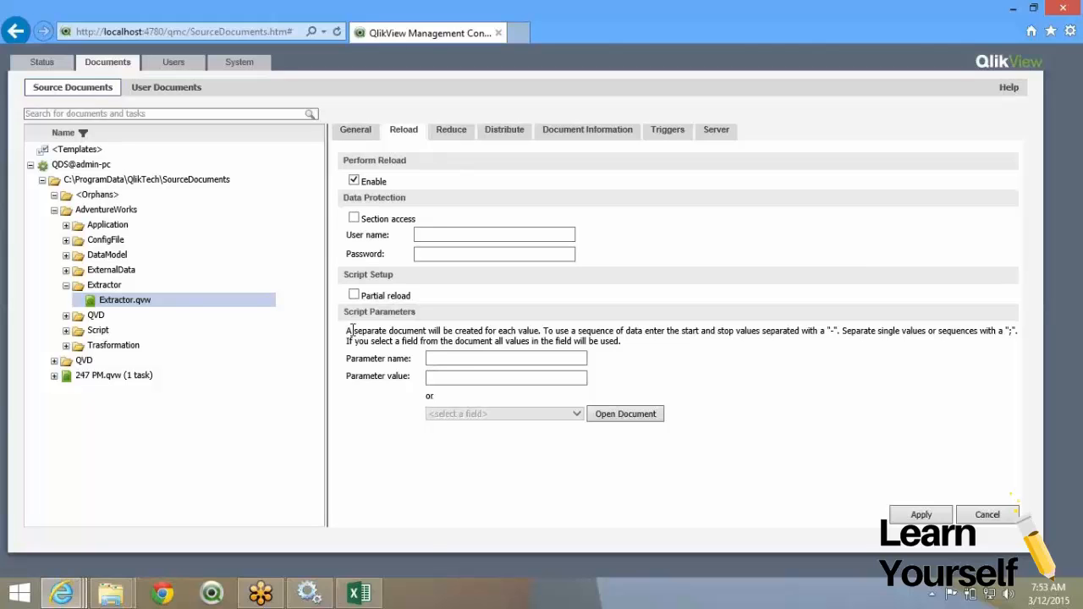
drag(347, 314, 391, 339)
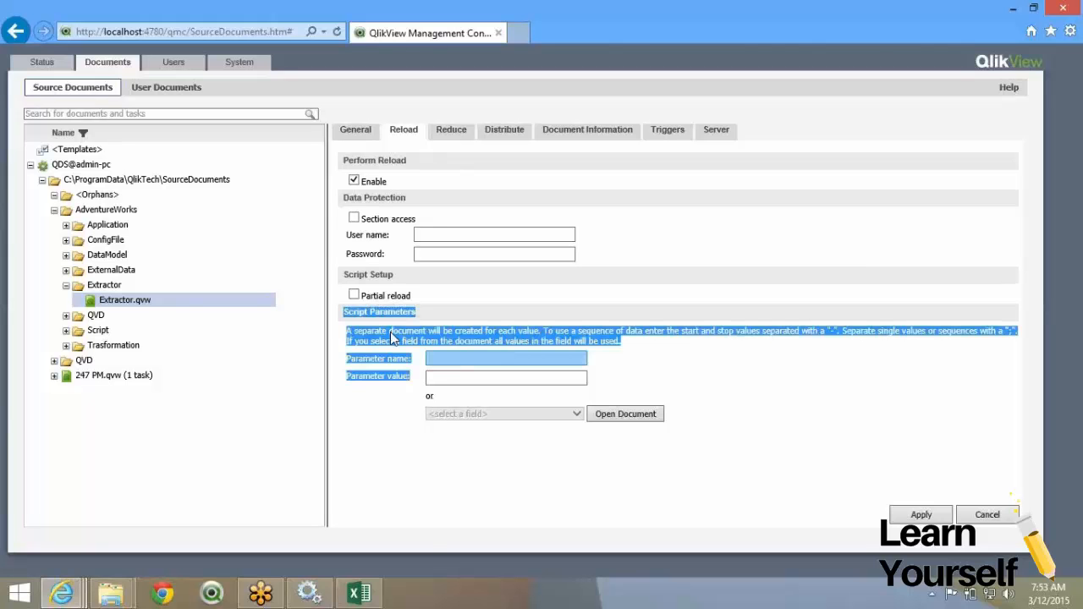
click(438, 183)
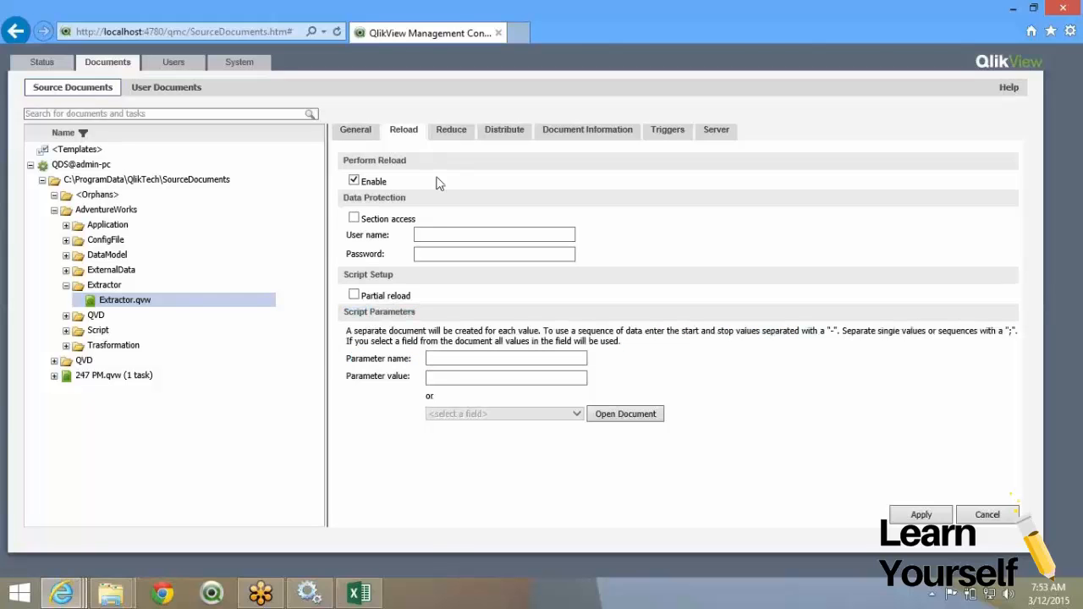
click(446, 134)
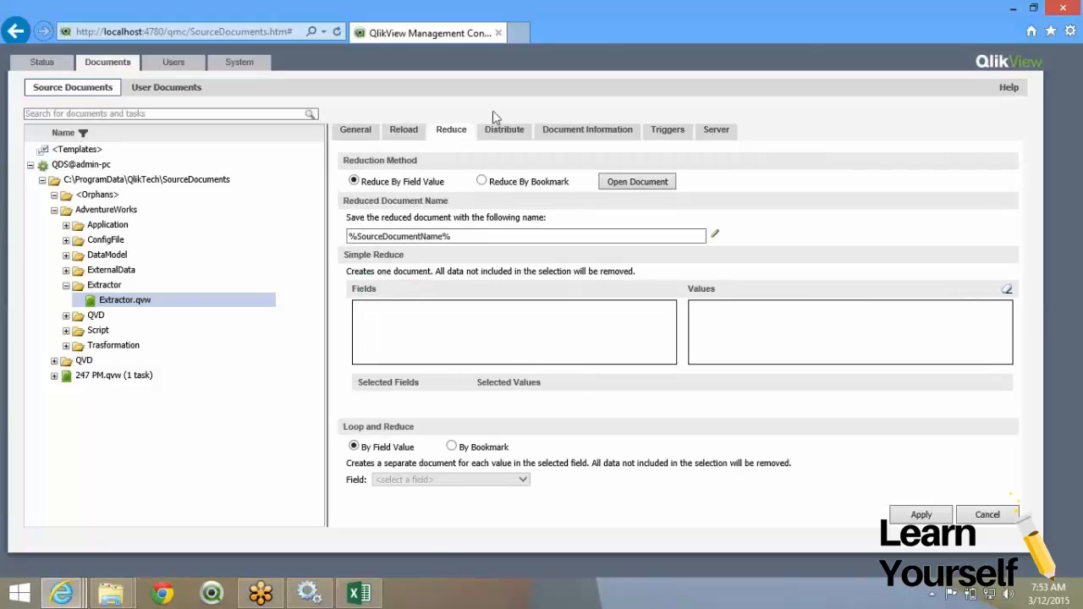
Add a QlikView Server distribution target, QVS@admin-pc Root Folder, for the Extractor task.
click(498, 127)
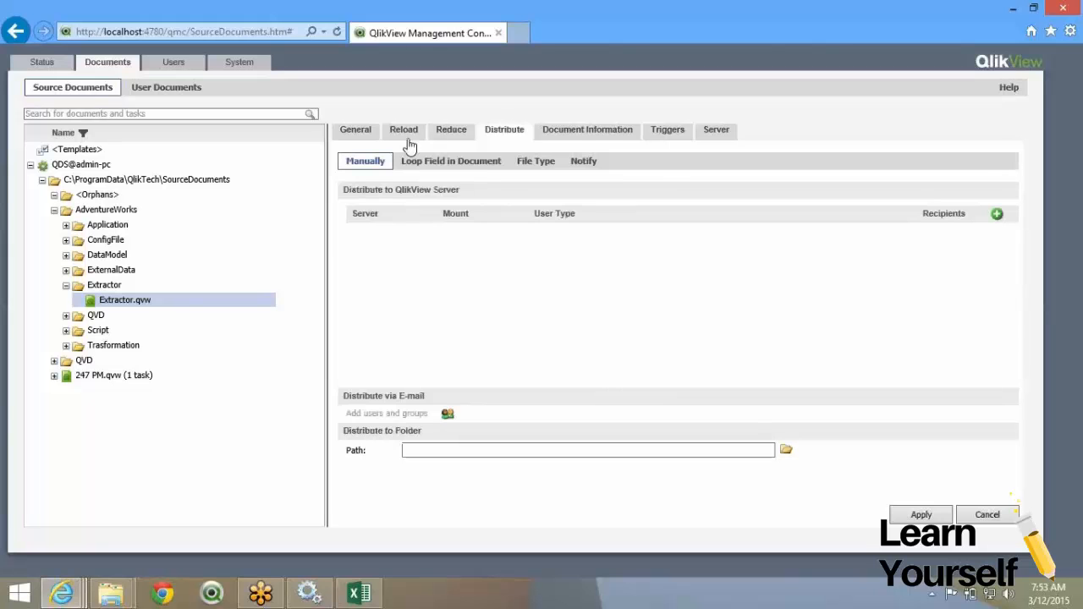
click(359, 134)
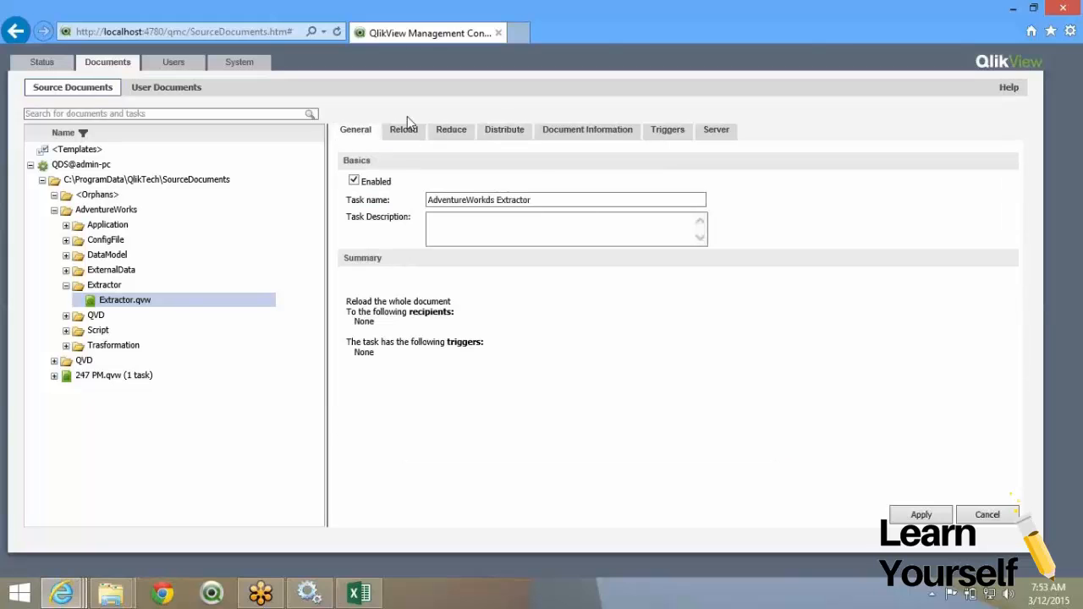
click(402, 131)
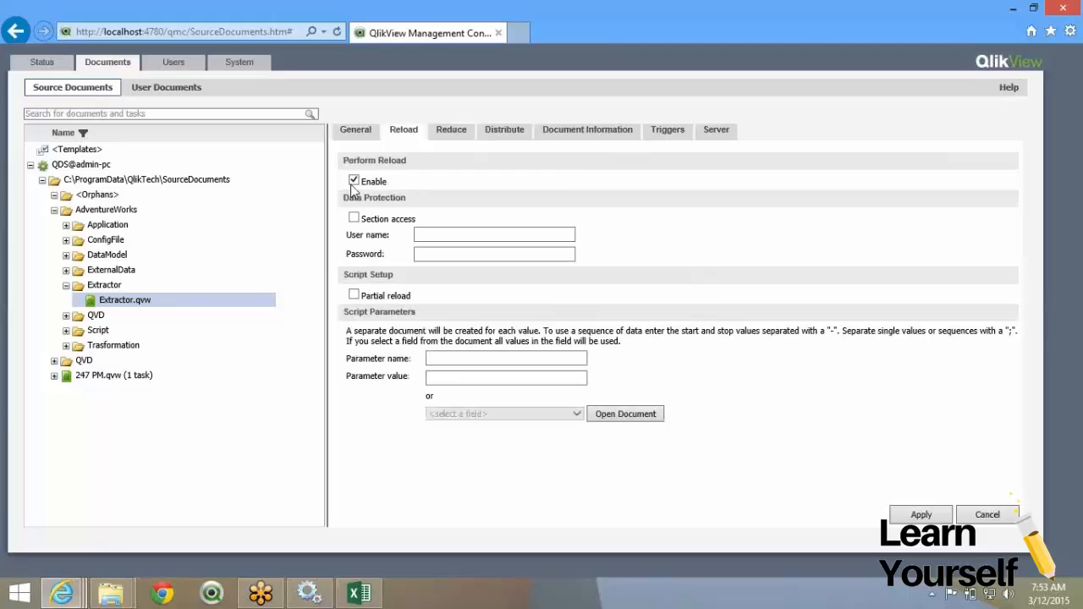
click(489, 129)
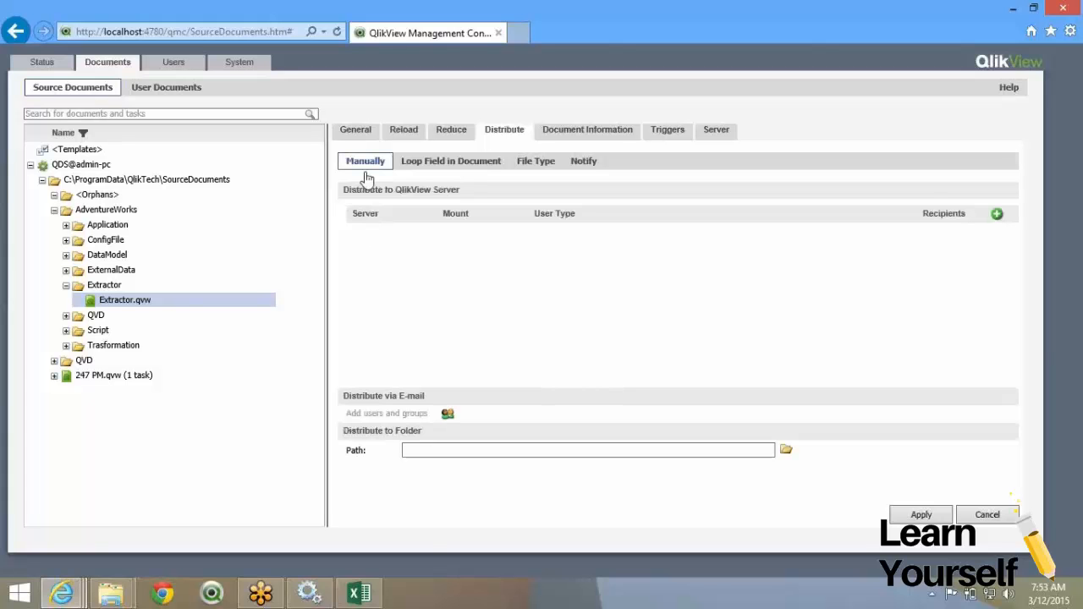
click(997, 215)
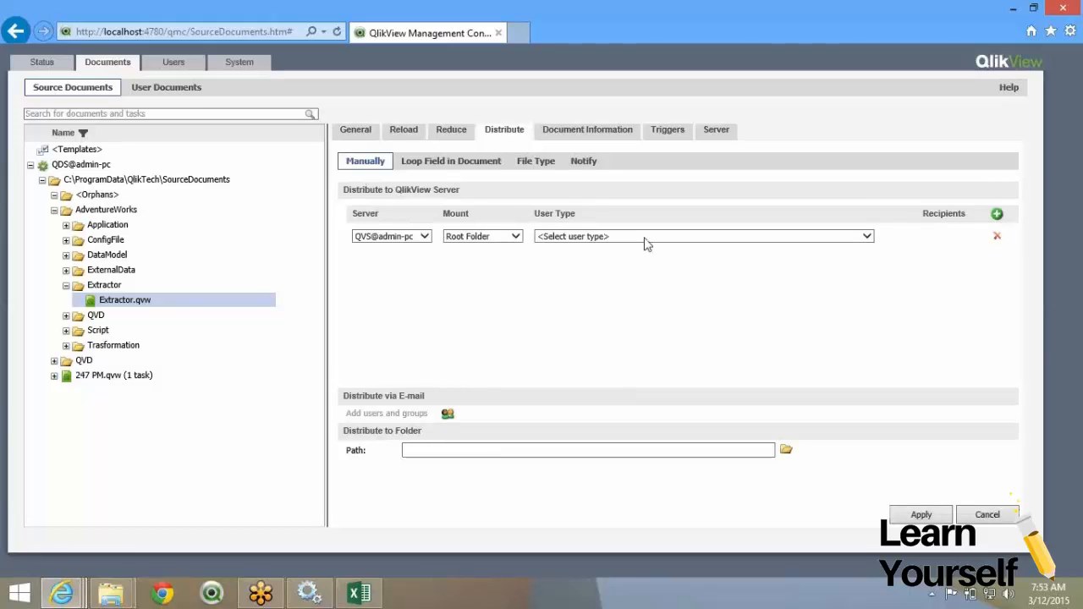
click(646, 241)
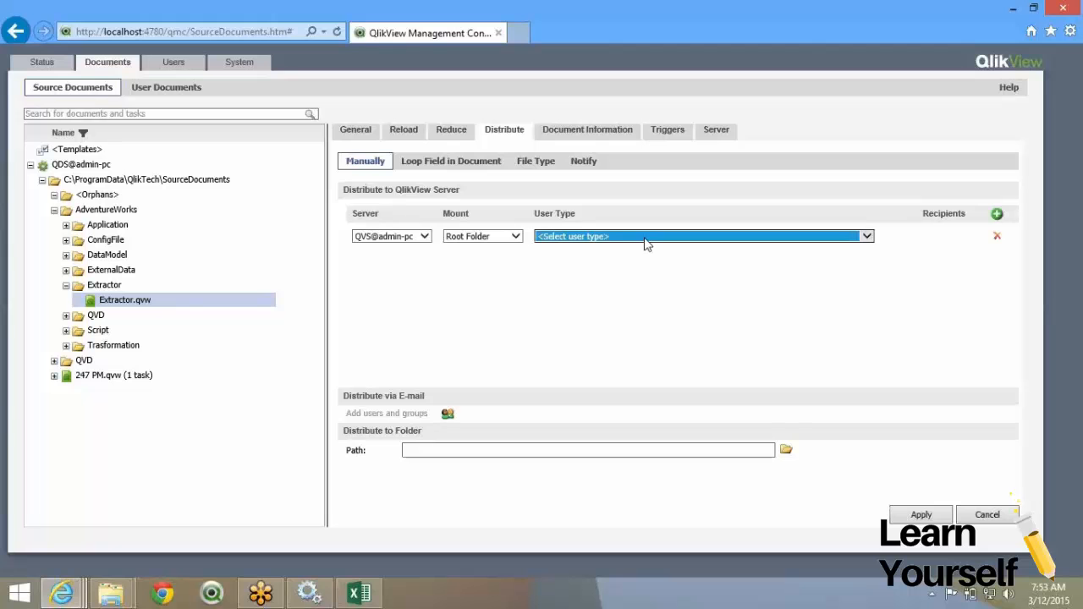
Set the user type to Named Users and add the Qlikview group, found by searching *qlik*, as recipient.
click(646, 241)
click(668, 267)
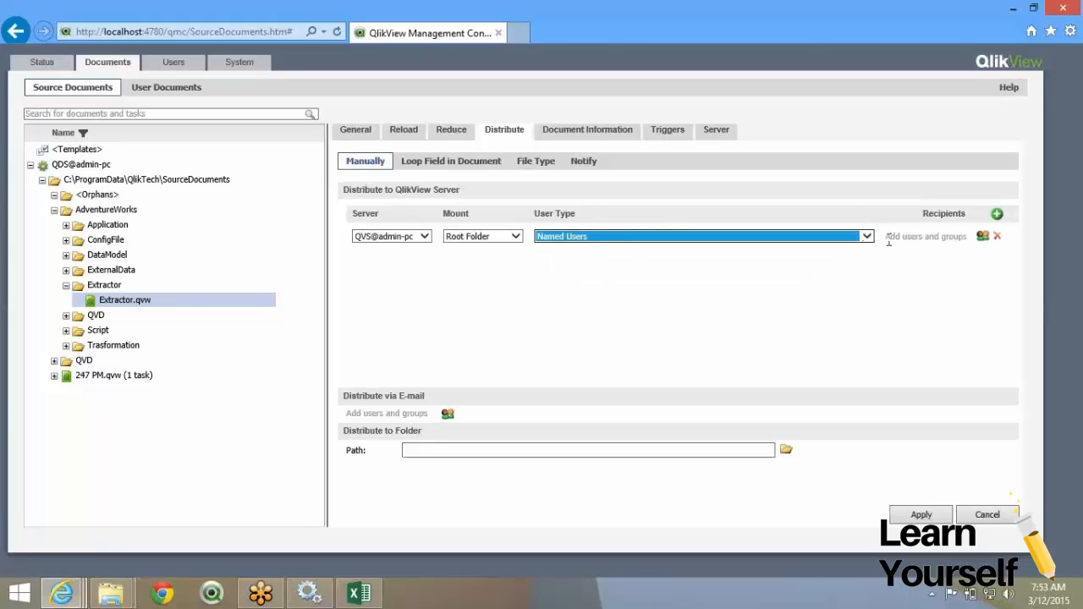
drag(886, 241, 927, 239)
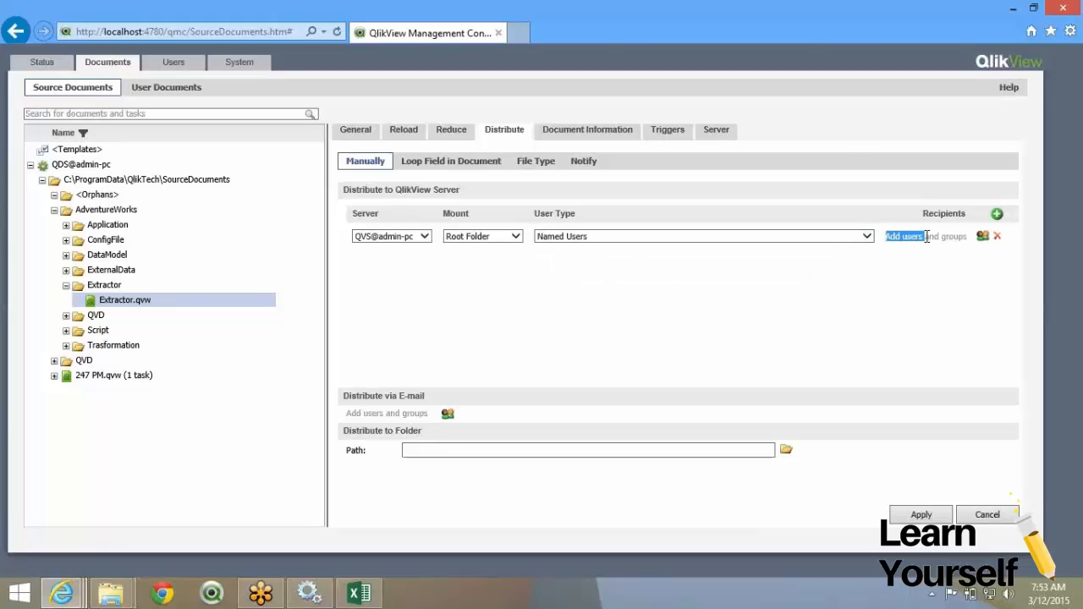
click(981, 238)
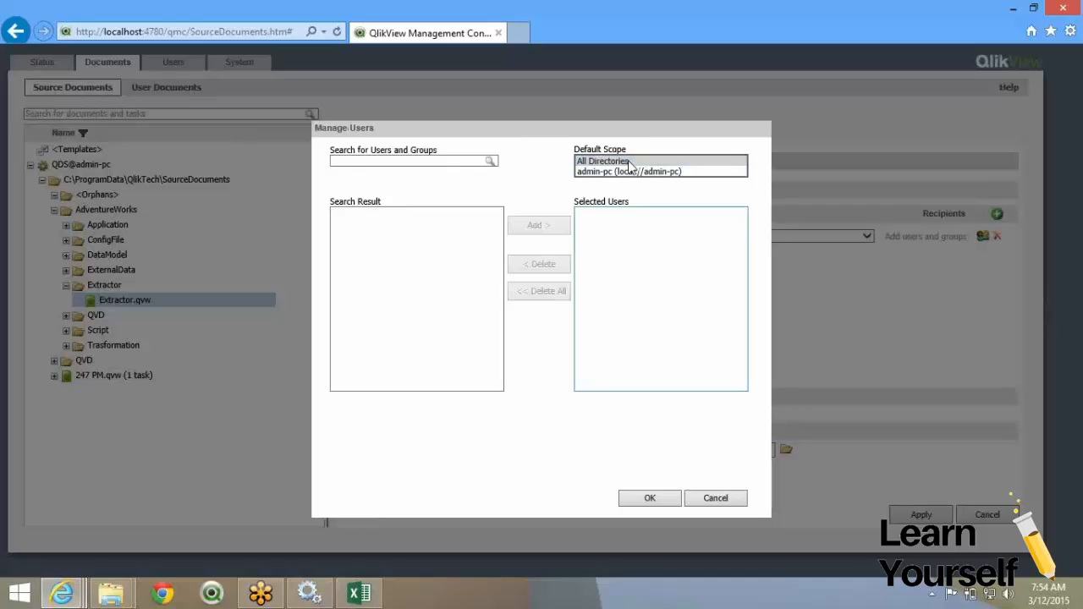
click(404, 162)
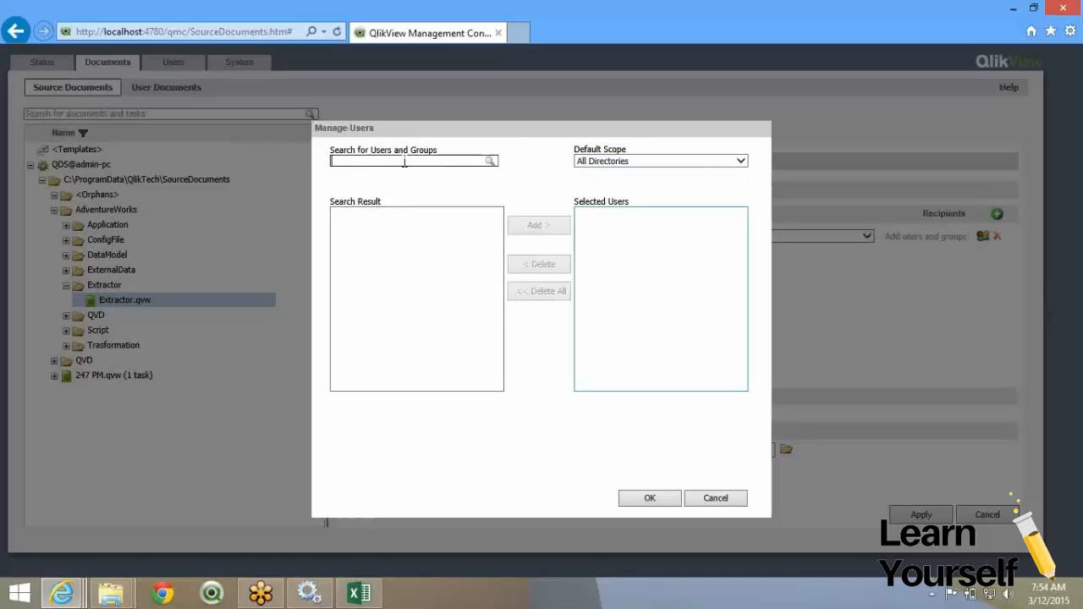
text(*qlik*)
key(Return)
click(398, 212)
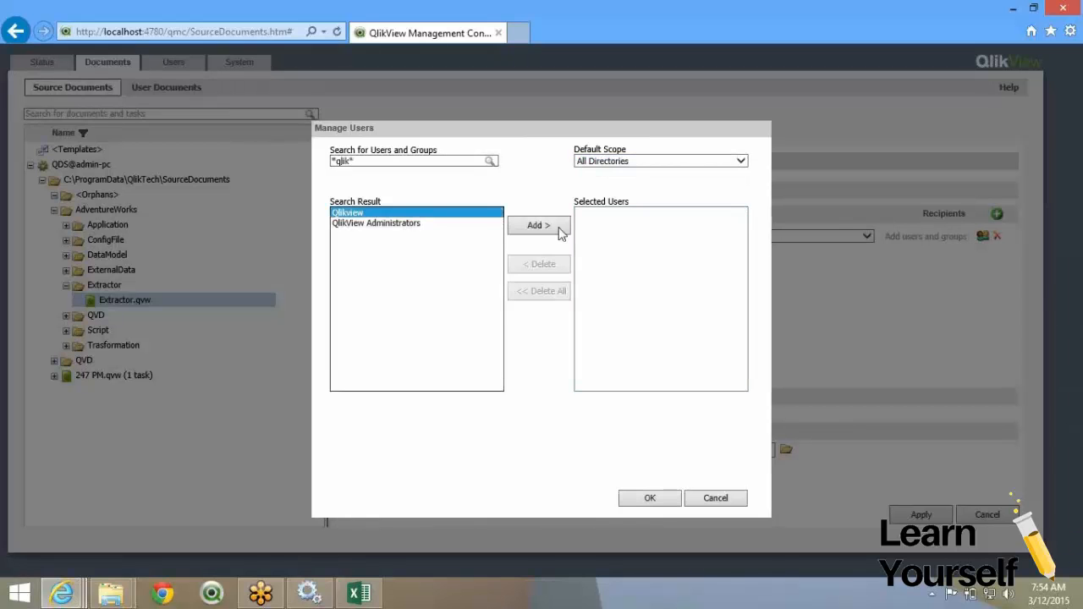
click(560, 228)
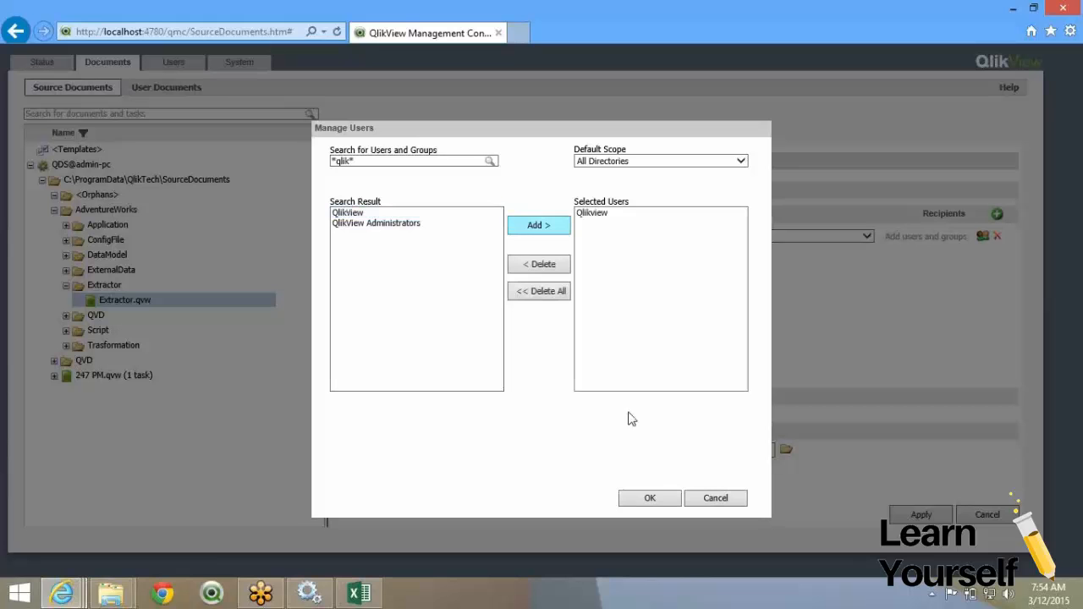
click(659, 501)
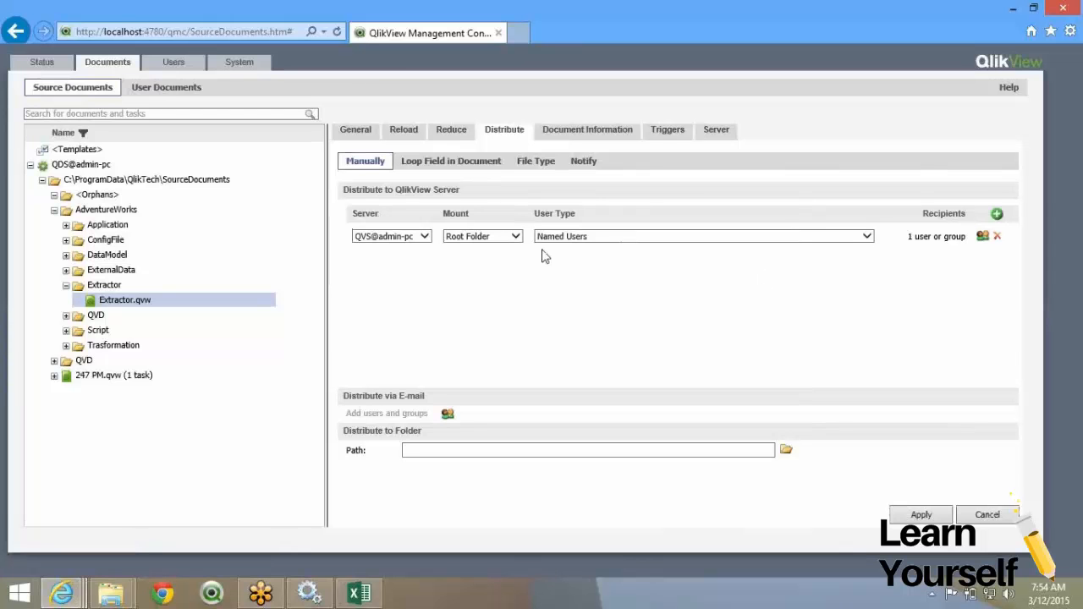
Review the folder distribution path and the Loop Field, File Type and Notify options.
drag(341, 192, 455, 195)
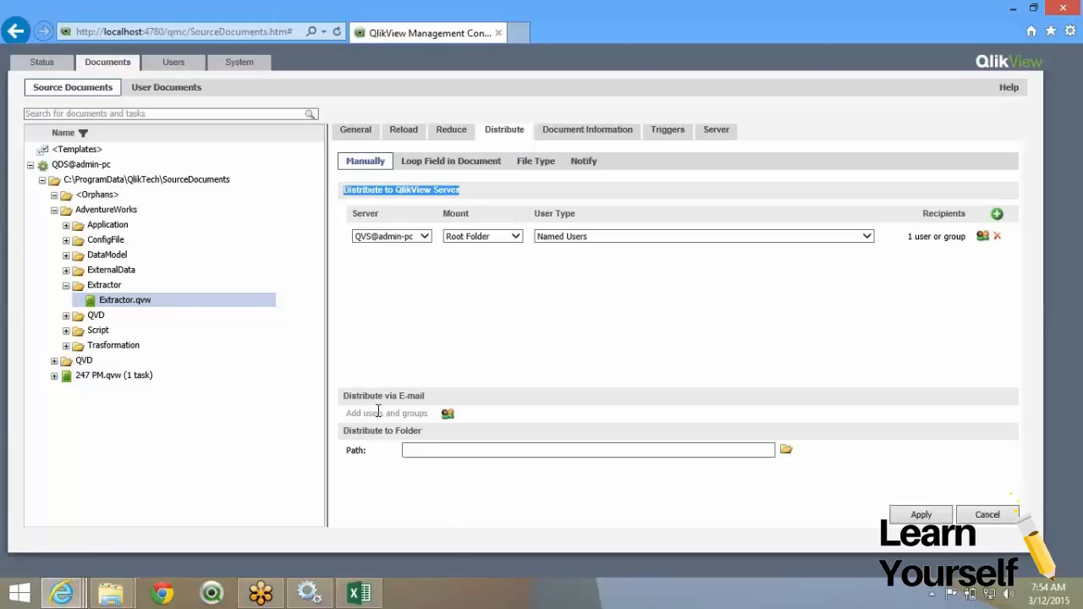
click(469, 451)
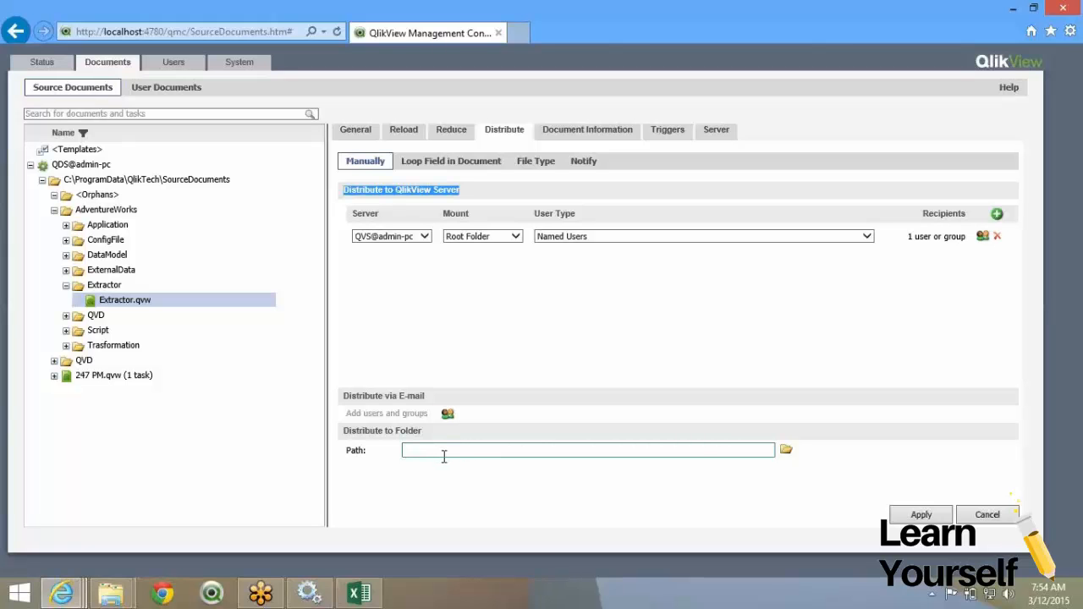
click(703, 452)
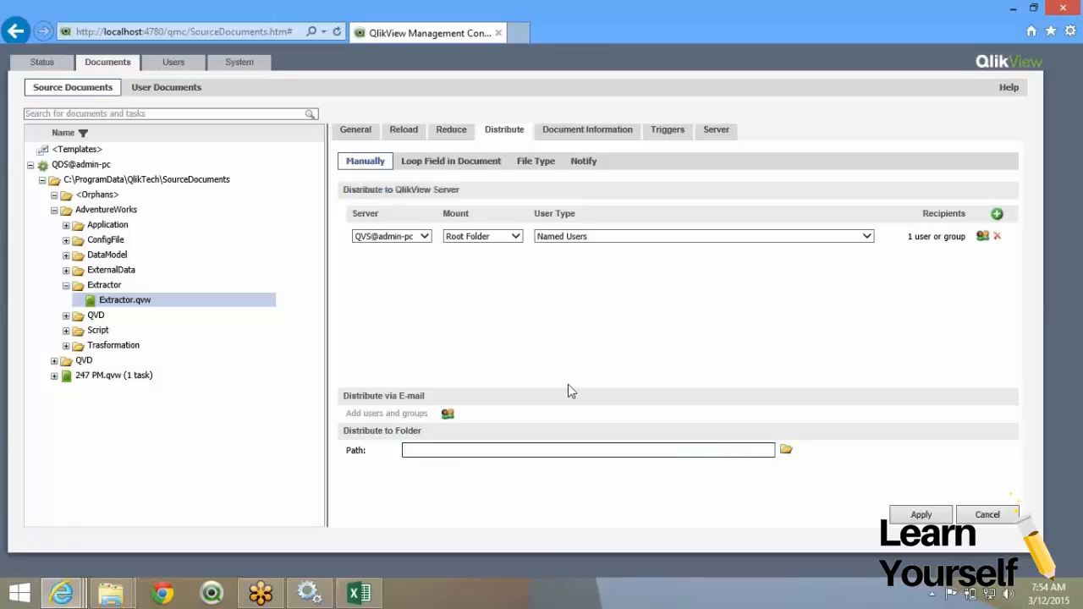
click(483, 161)
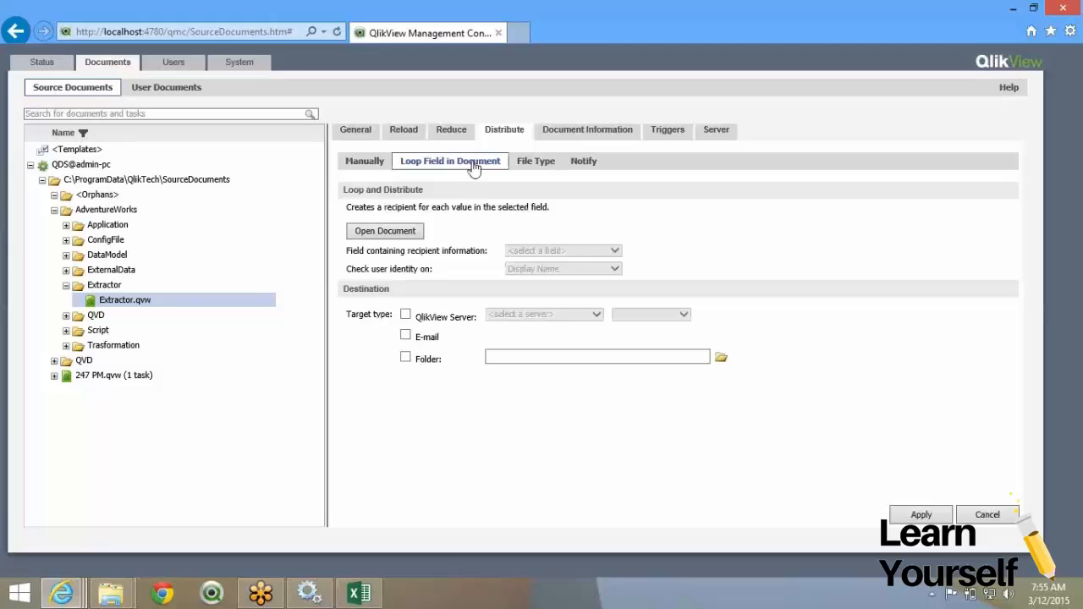
click(540, 169)
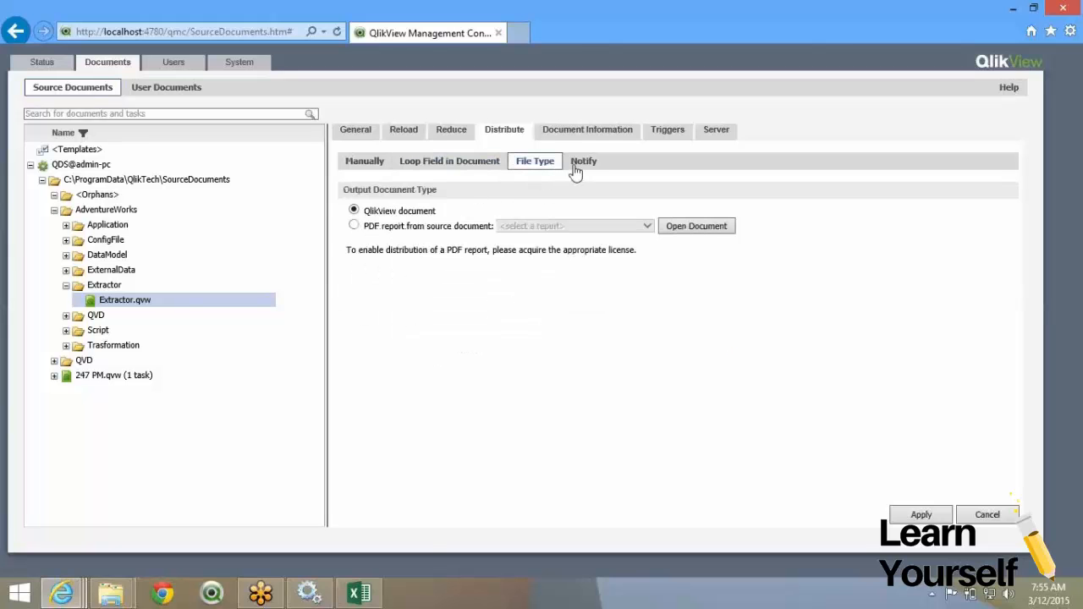
click(577, 165)
click(591, 137)
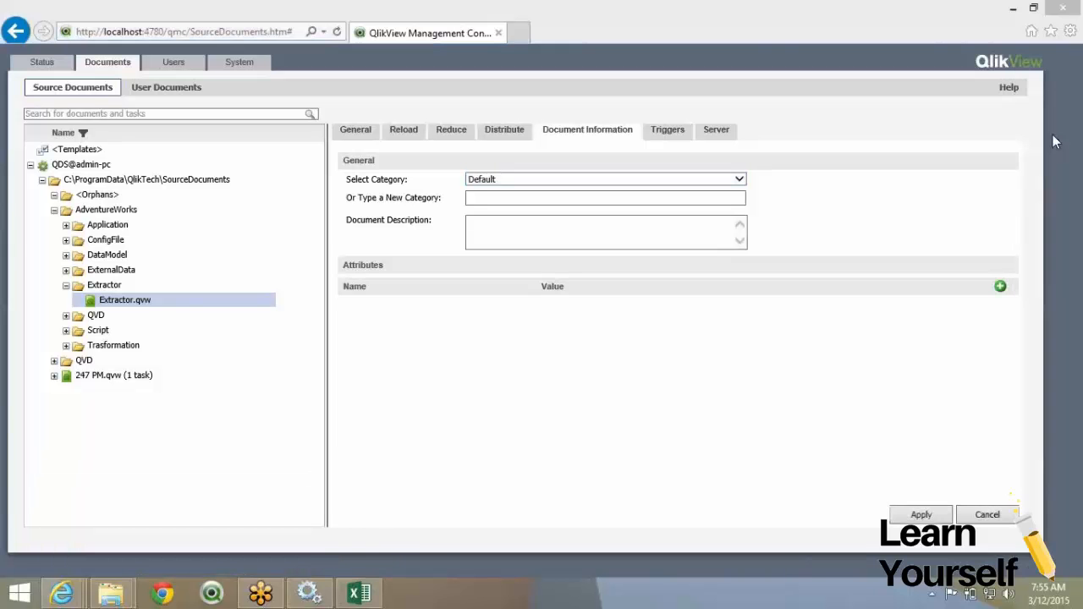
Launch QlikView AccessPoint from Windows search and sign in with the administrator's credentials.
key(super+s)
text(access)
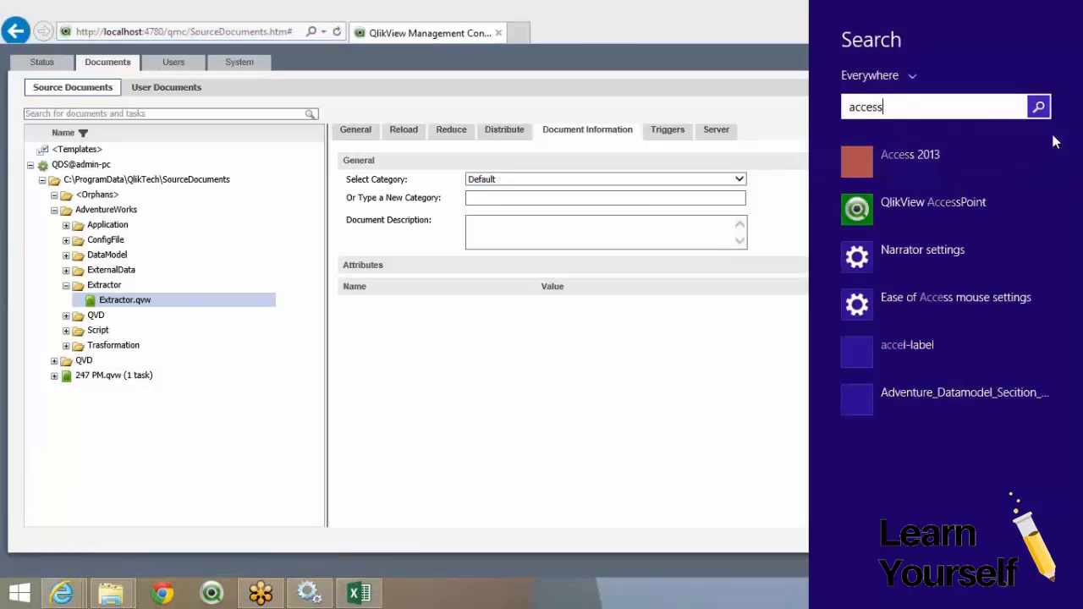
key(BackSpace)
key(BackSpace)
key(BackSpace)
key(BackSpace)
key(BackSpace)
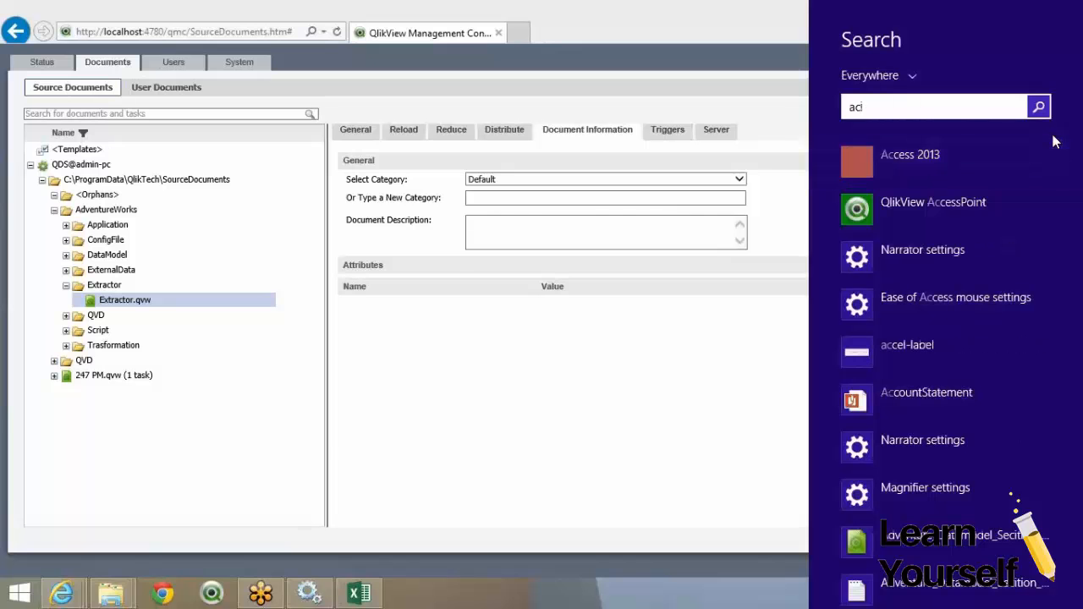
click(913, 207)
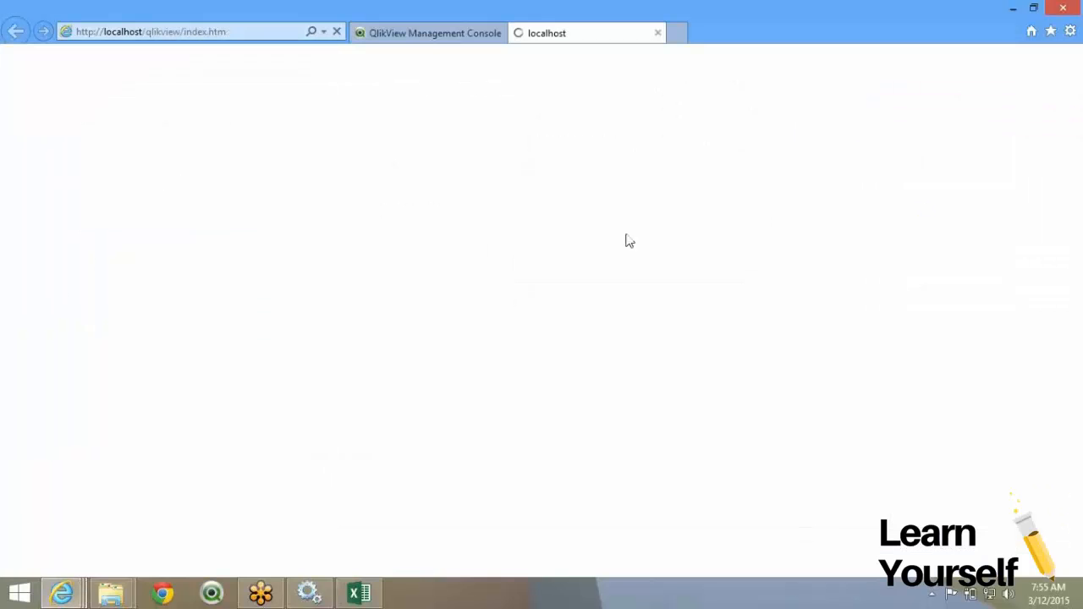
click(417, 33)
click(549, 38)
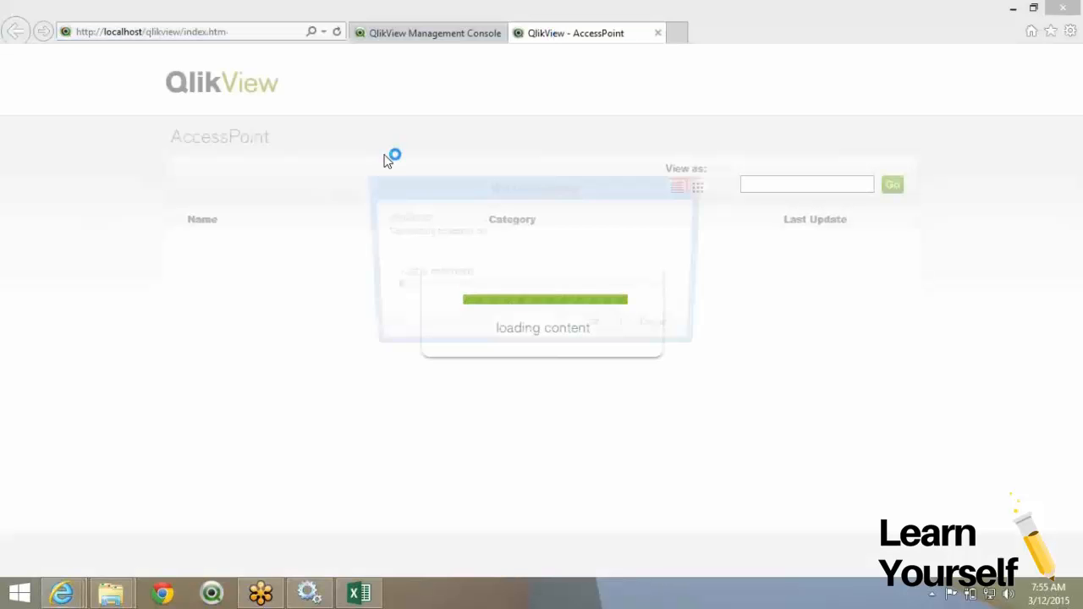
click(506, 347)
text(admin)
key(Tab)
text(*******)
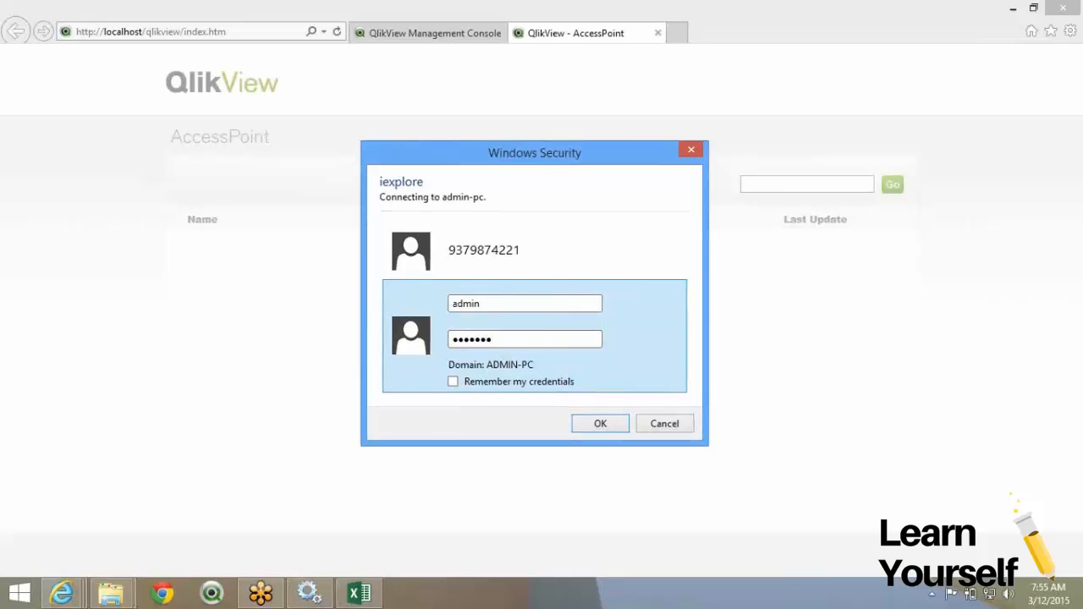
key(Return)
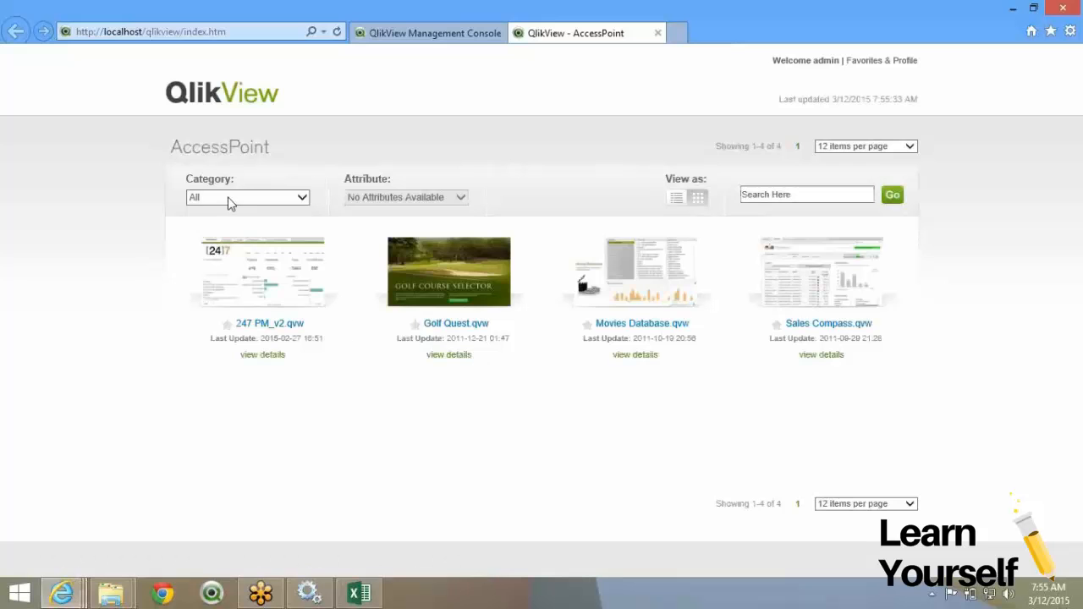
Filter the AccessPoint document list to the Favorites category, which shows no documents.
click(229, 201)
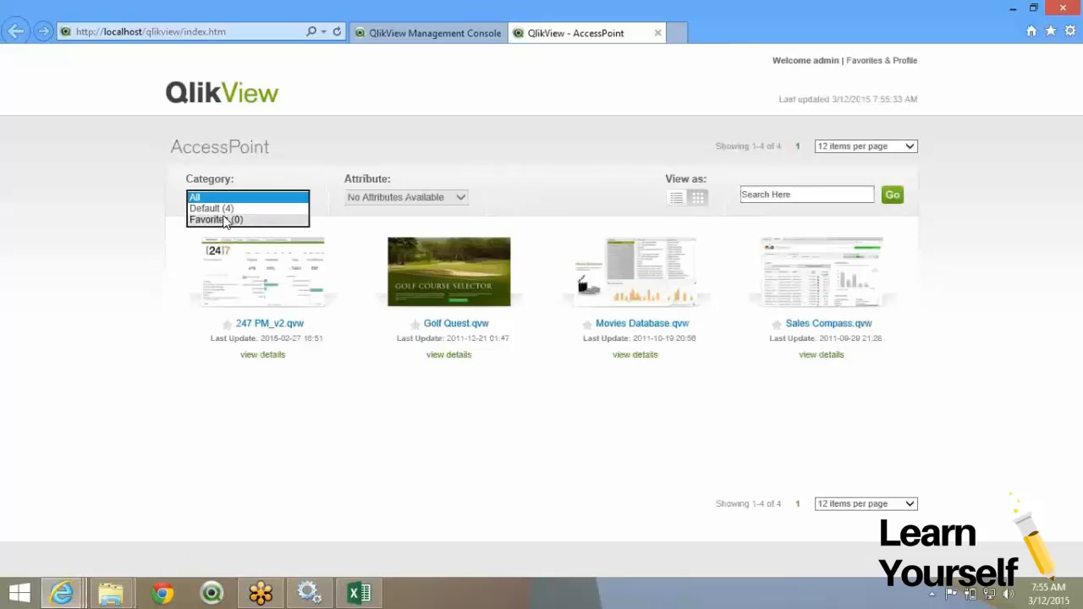
click(224, 219)
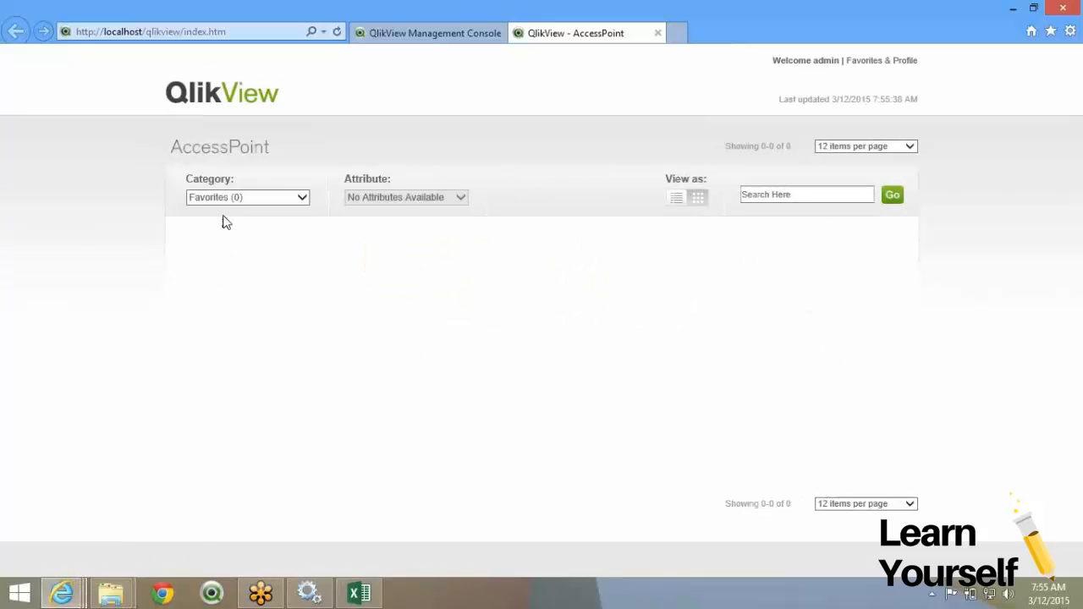
click(451, 32)
Type Finance as a new category for Extractor.qvw on Document Information.
click(504, 180)
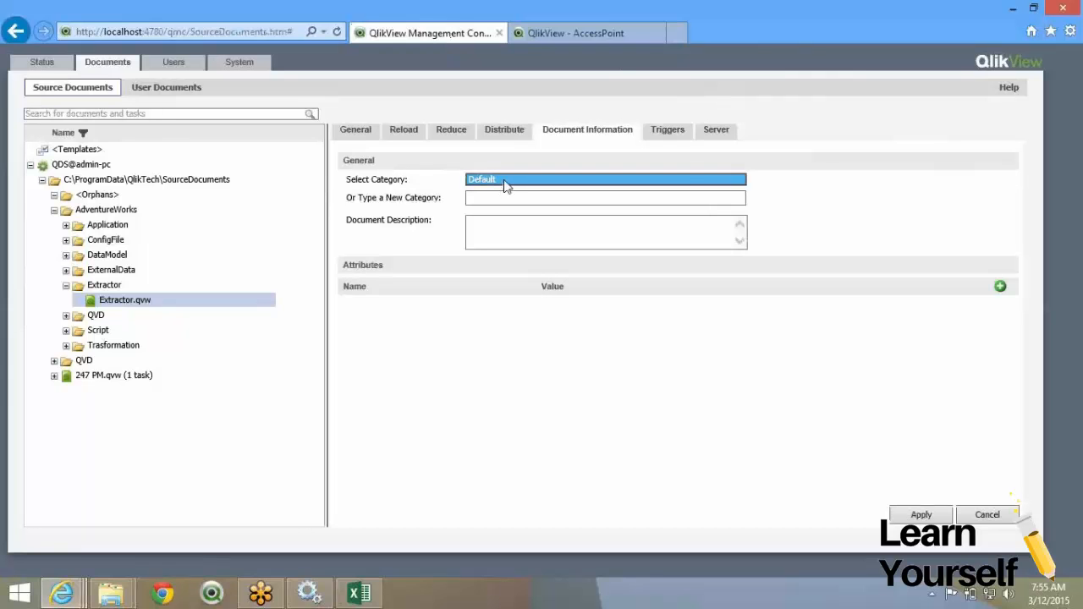
click(495, 198)
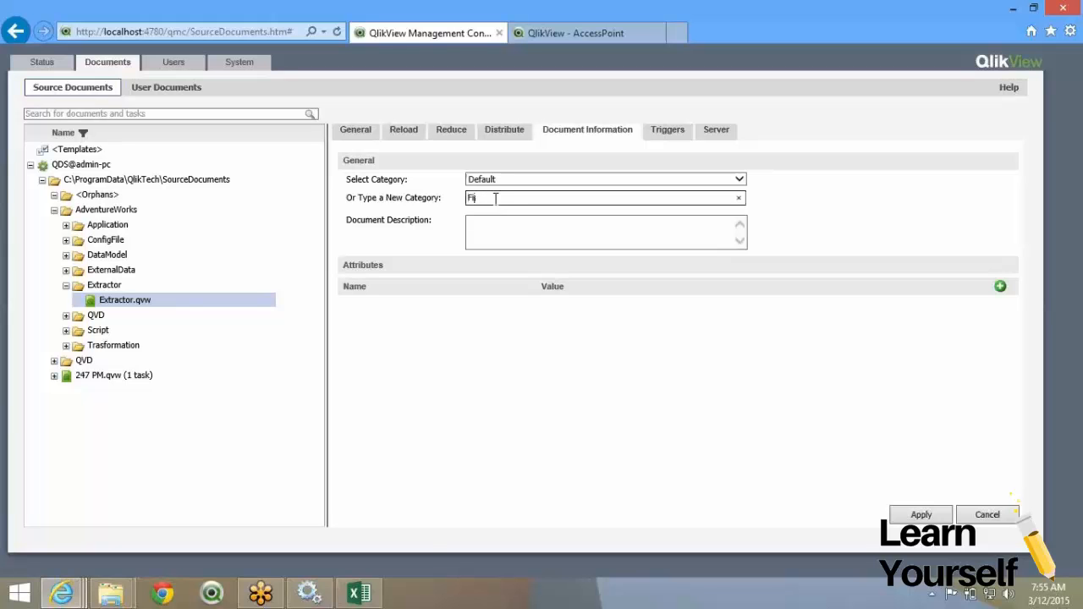
text(nance)
drag(508, 198, 470, 198)
click(500, 180)
click(501, 181)
Add a new On a schedule trigger for Extractor.qvw repeating Daily.
click(669, 130)
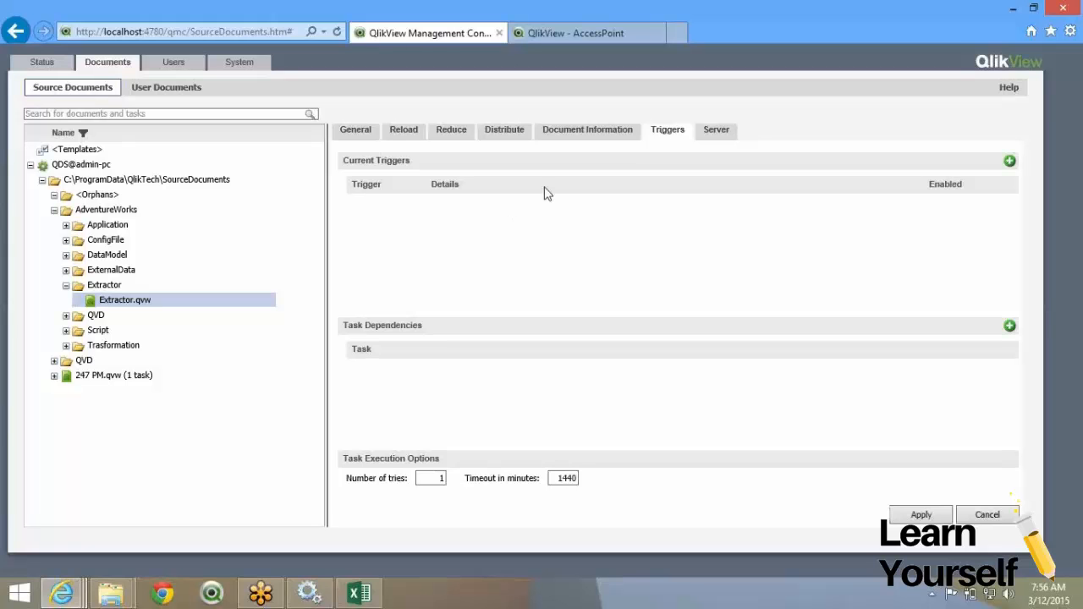
click(1011, 161)
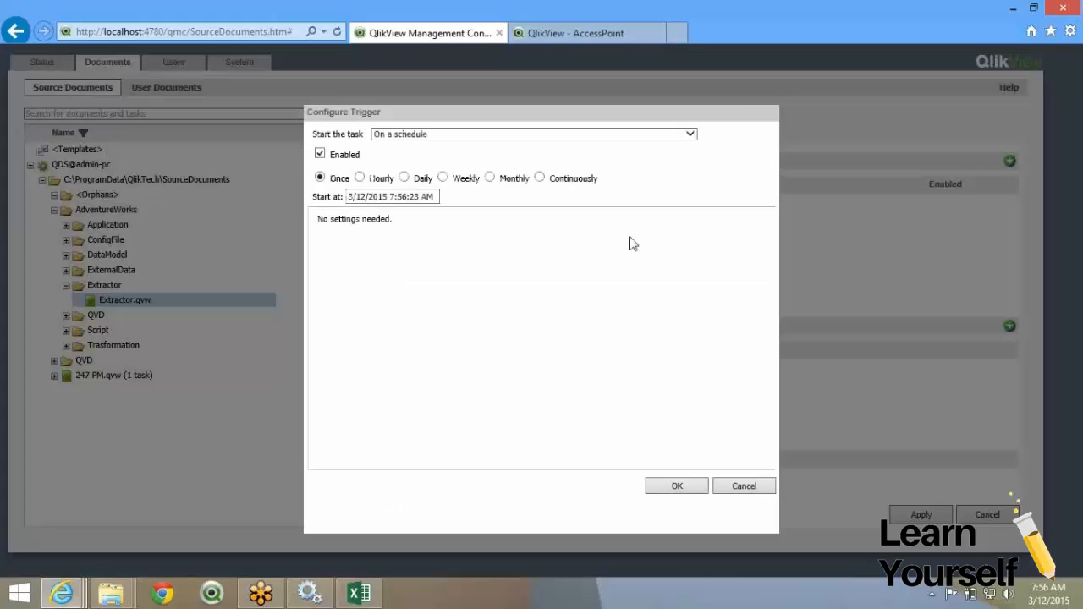
click(455, 138)
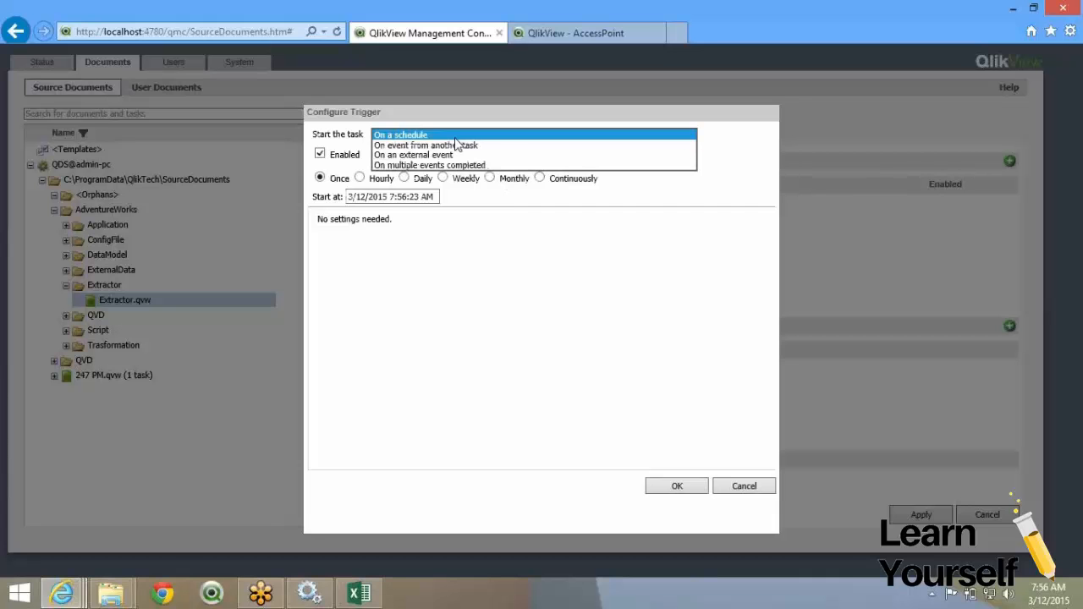
click(509, 137)
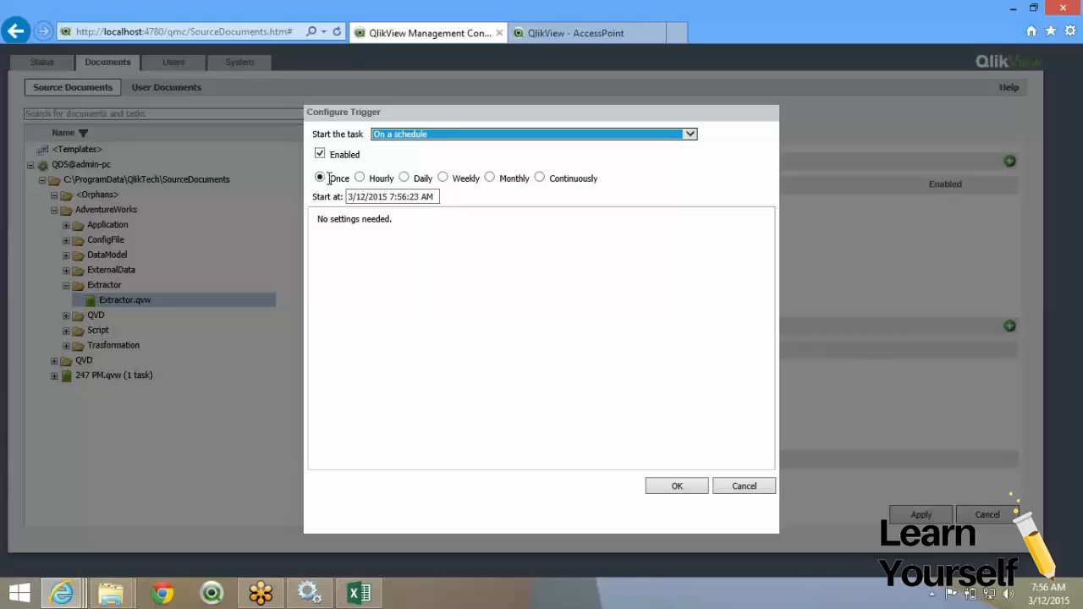
click(404, 179)
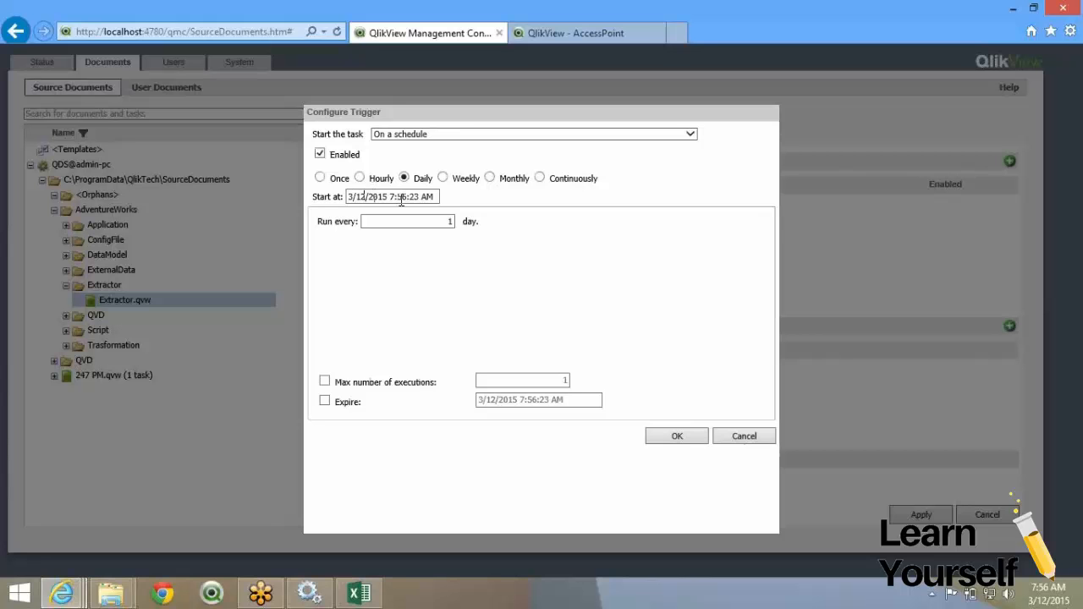
Set the trigger's start time to 8:00:00 AM and confirm it.
click(391, 197)
key(Delete)
text(8)
double_click(401, 197)
text(00)
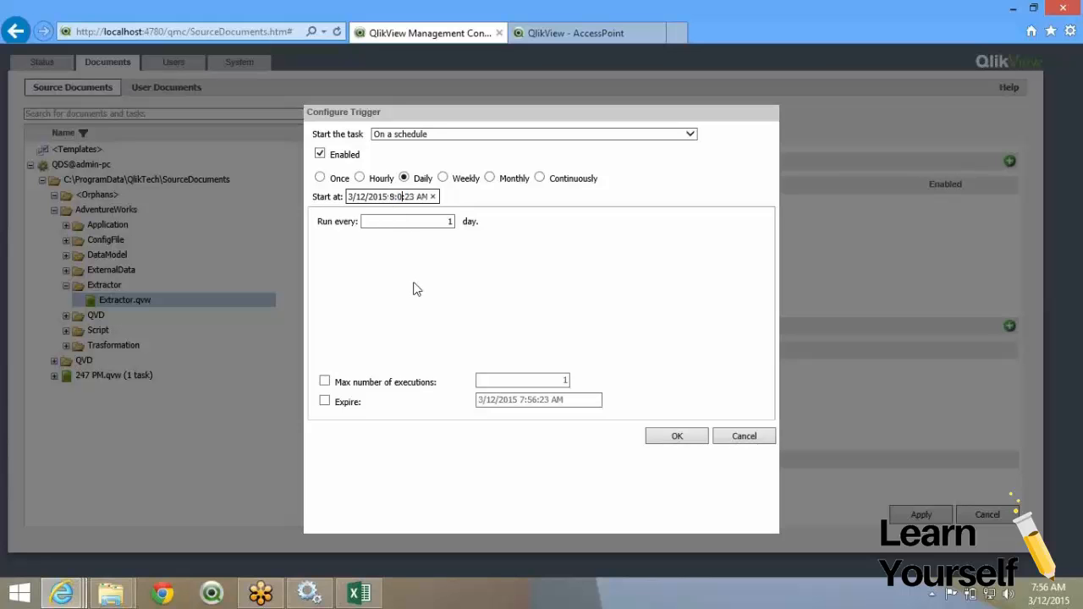
key(Delete)
key(Delete)
text(00)
click(665, 440)
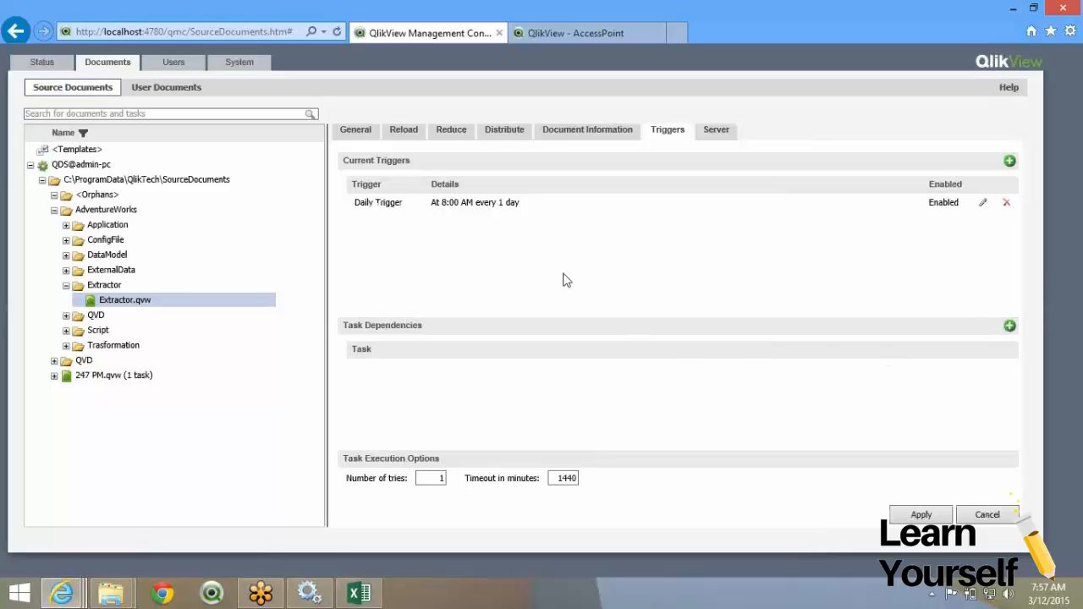
Add a task dependency on the 247 PM task, then remove it, leaving none.
click(1010, 328)
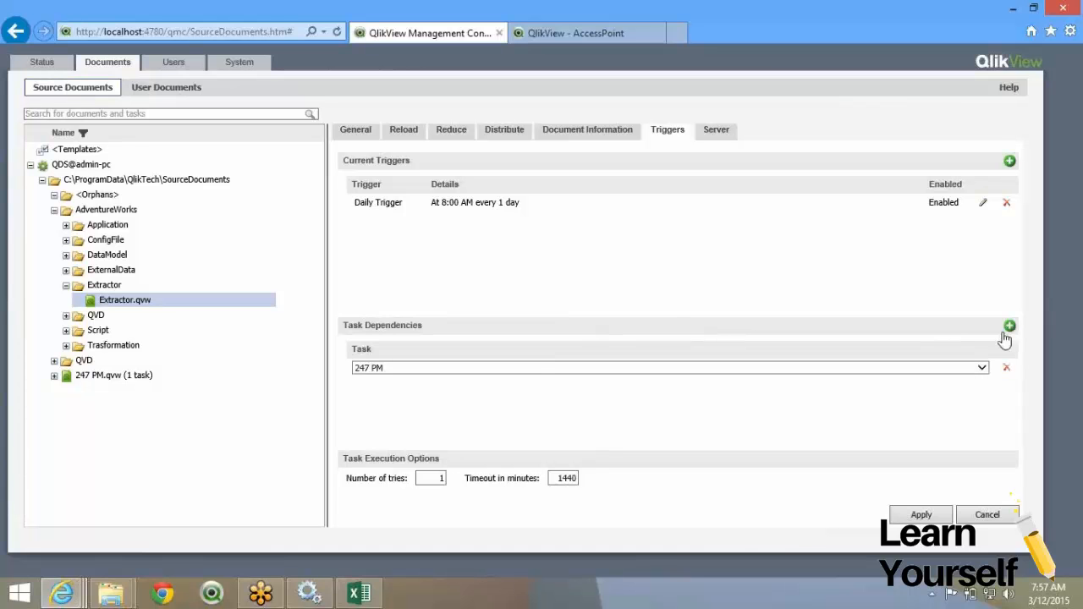
click(536, 370)
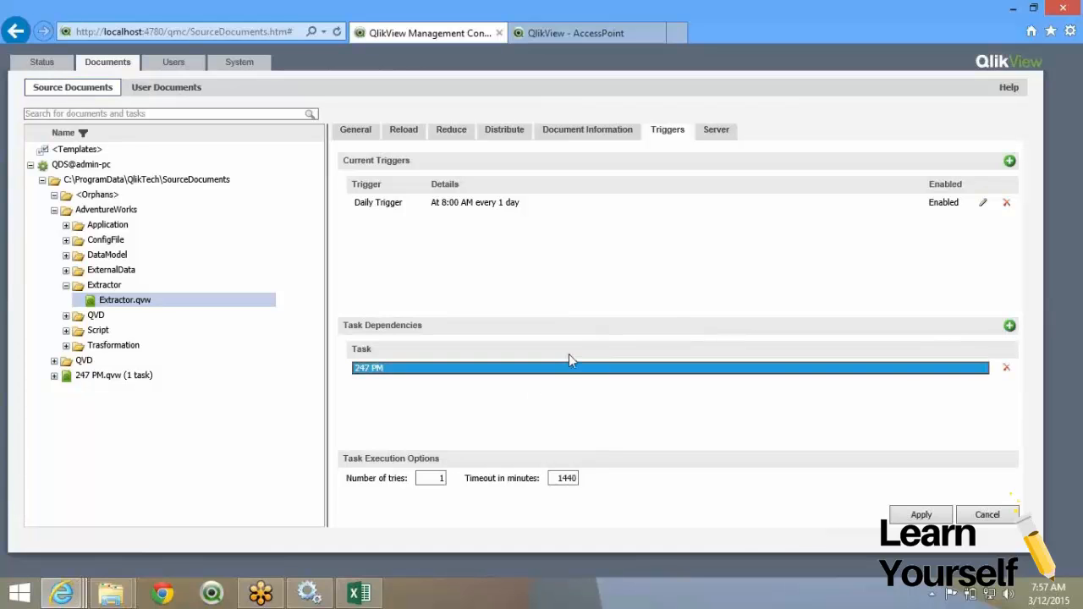
click(1007, 370)
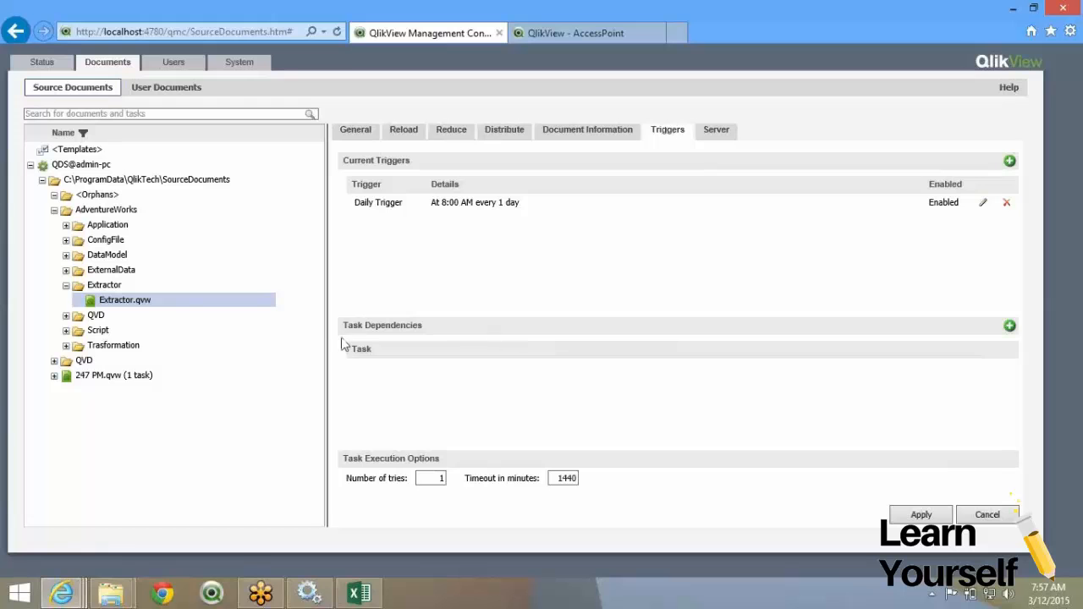
drag(343, 325, 438, 347)
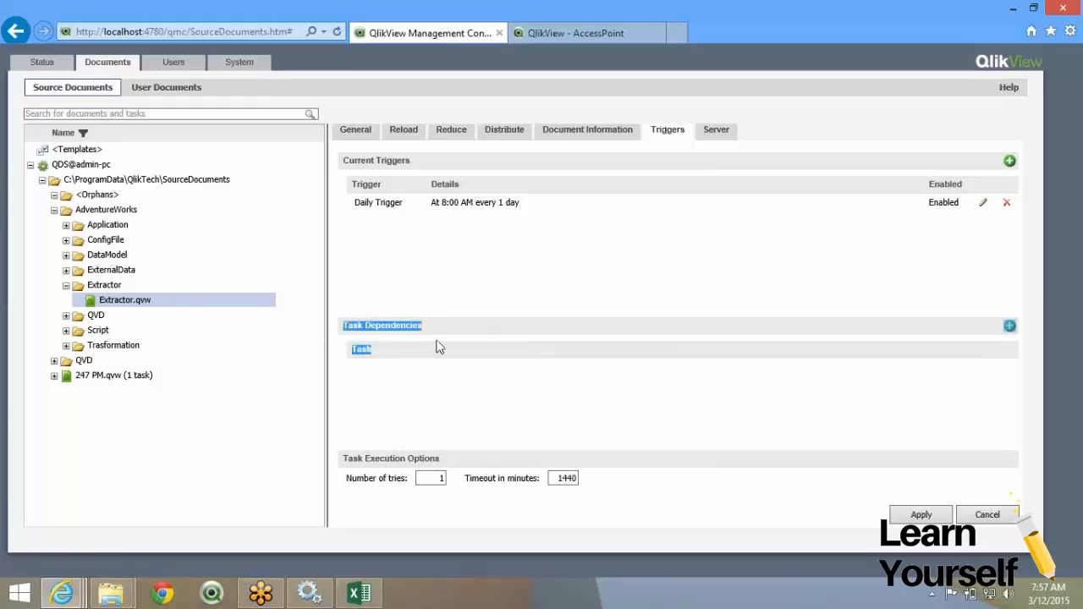
click(544, 240)
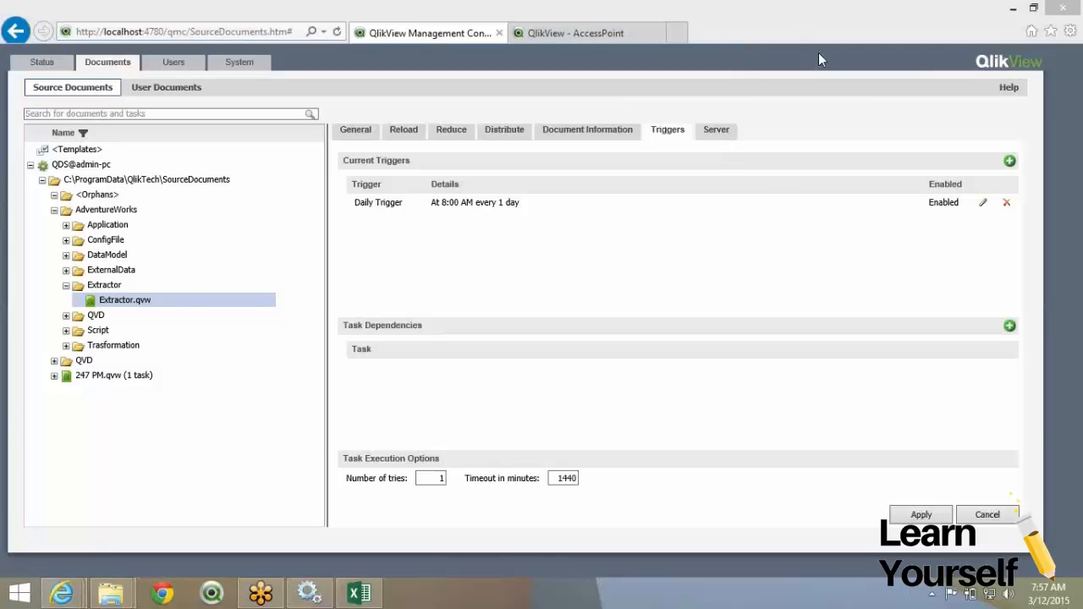
click(717, 138)
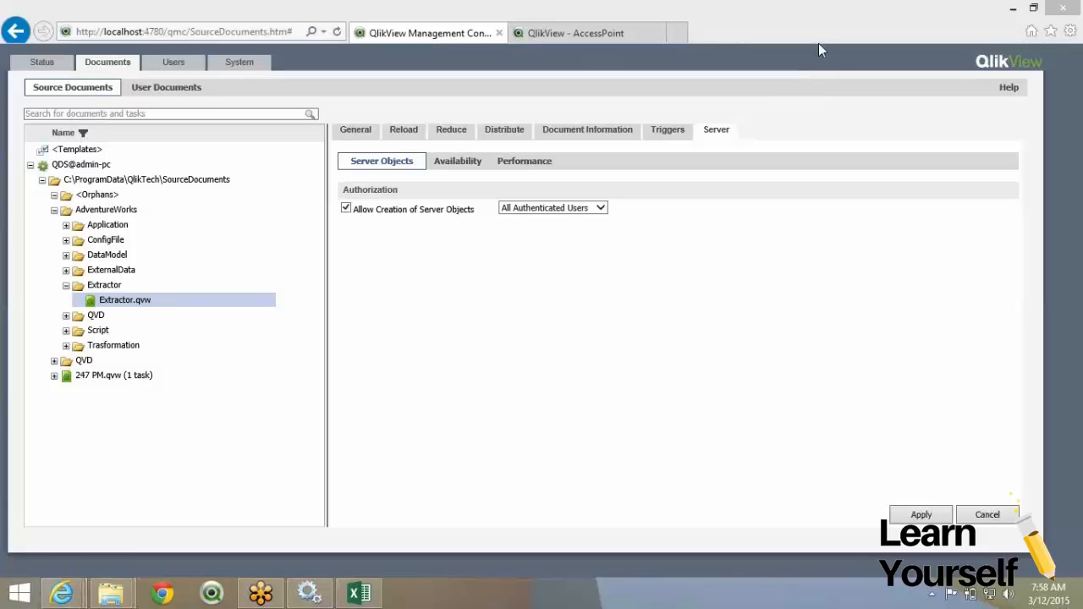
click(478, 188)
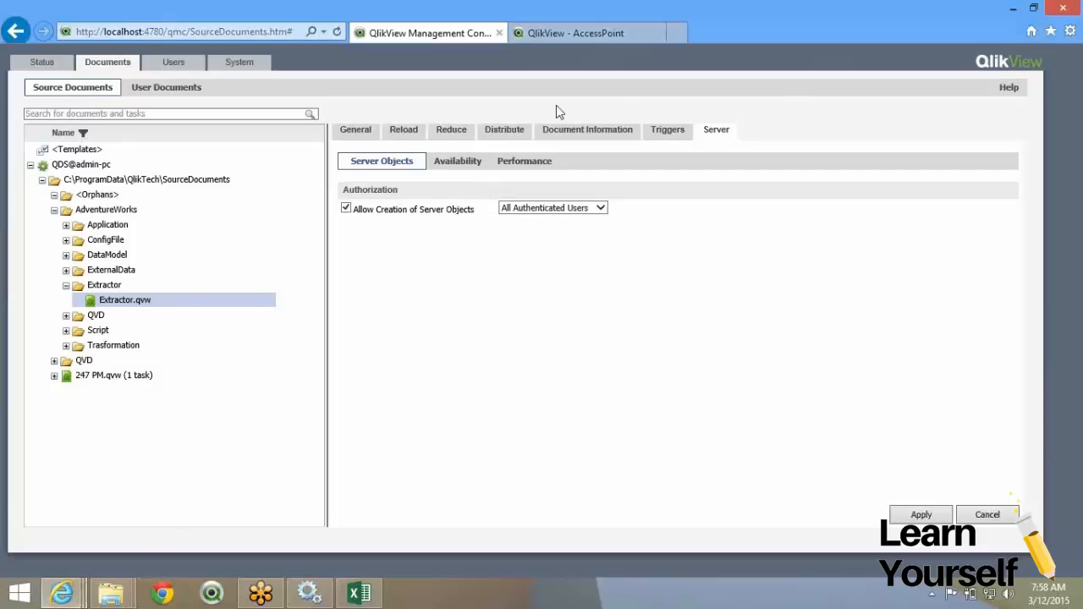
click(664, 136)
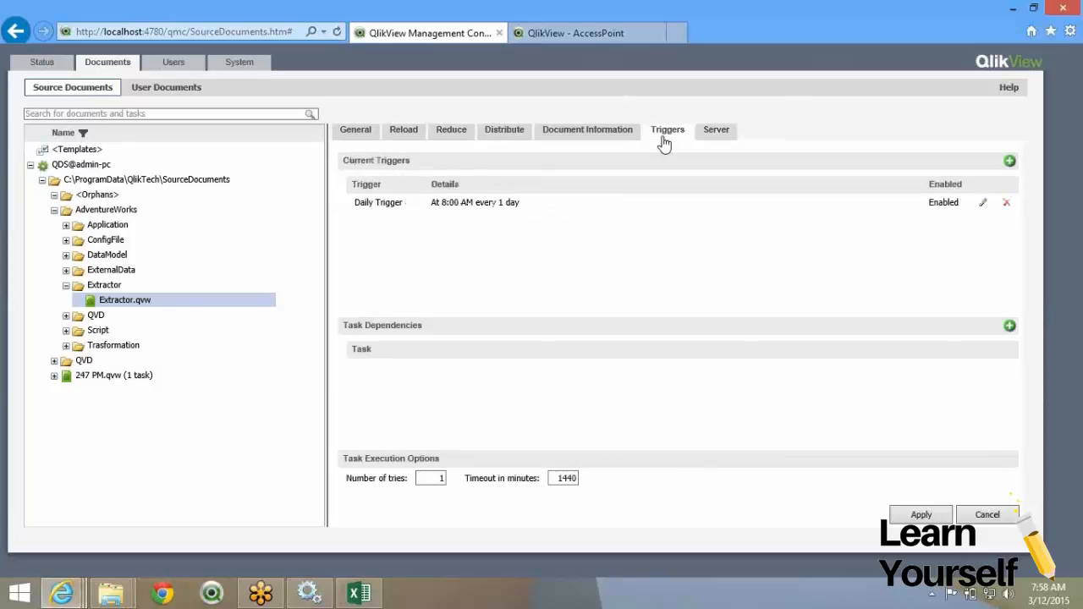
click(714, 134)
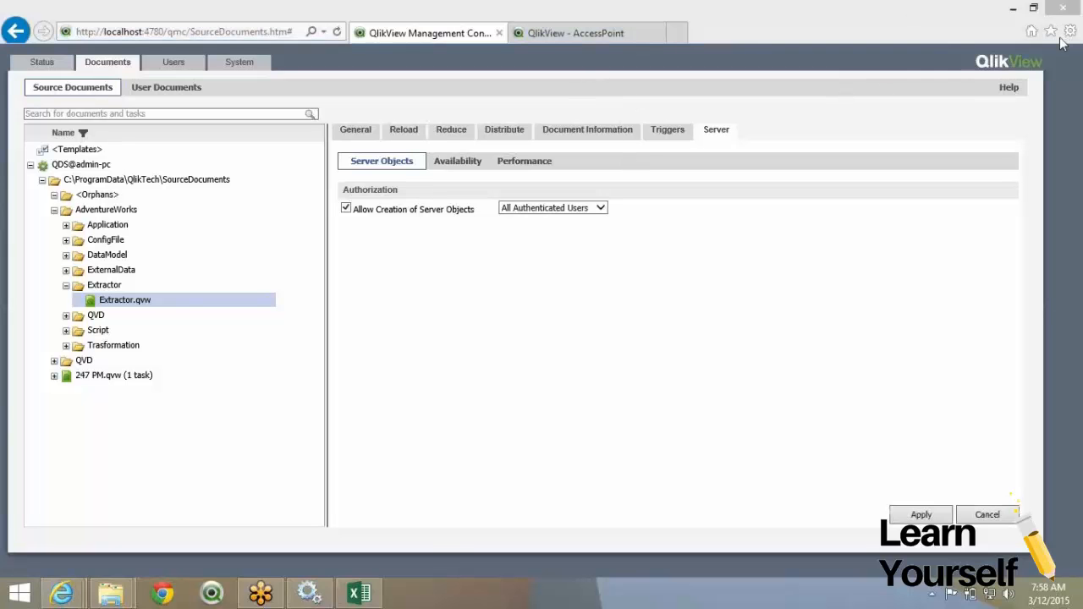
Show All categories in AccessPoint and open the Movies Database document.
click(590, 34)
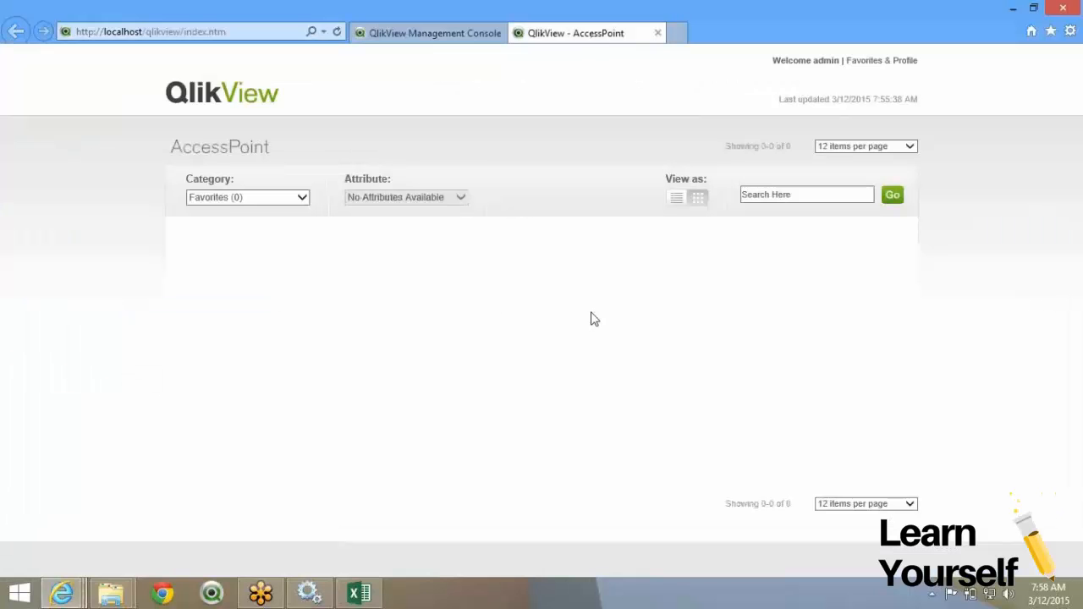
click(224, 201)
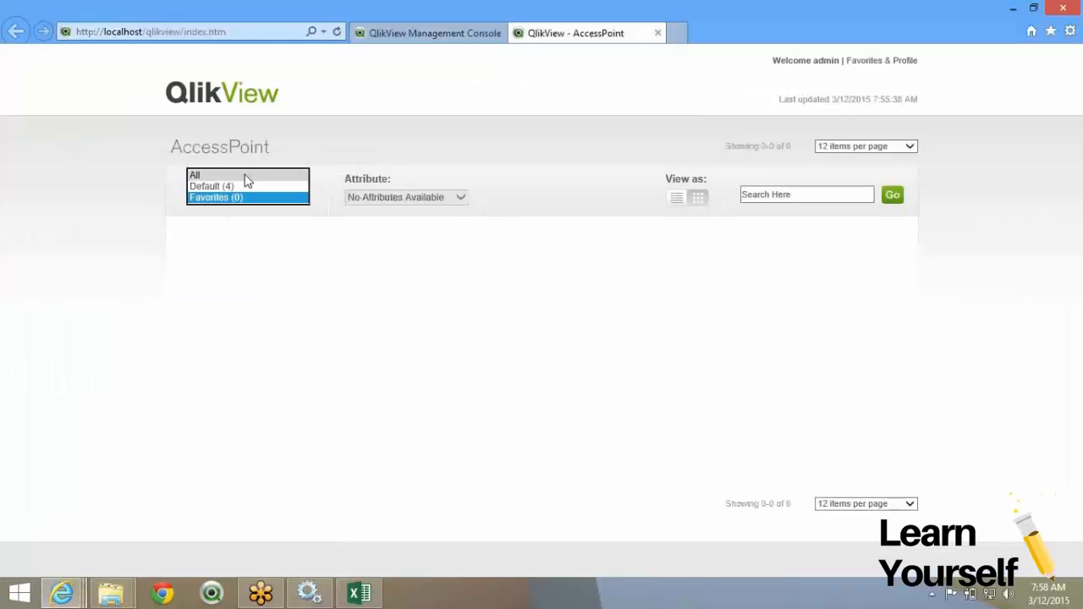
click(247, 176)
click(632, 292)
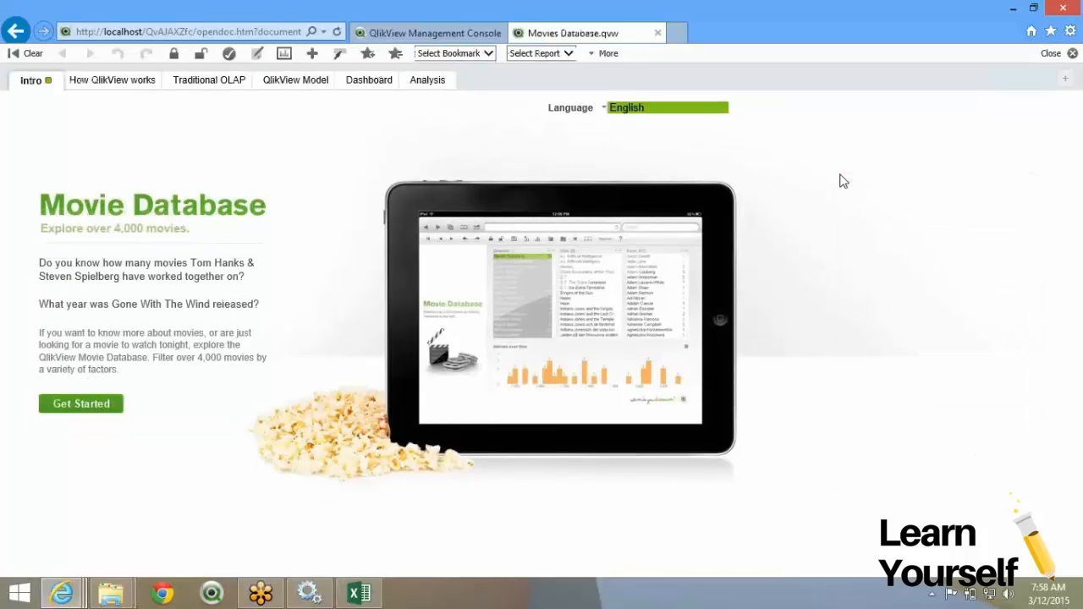
Add a new blank sheet, Sheet8, to Movies Database.
right_click(842, 181)
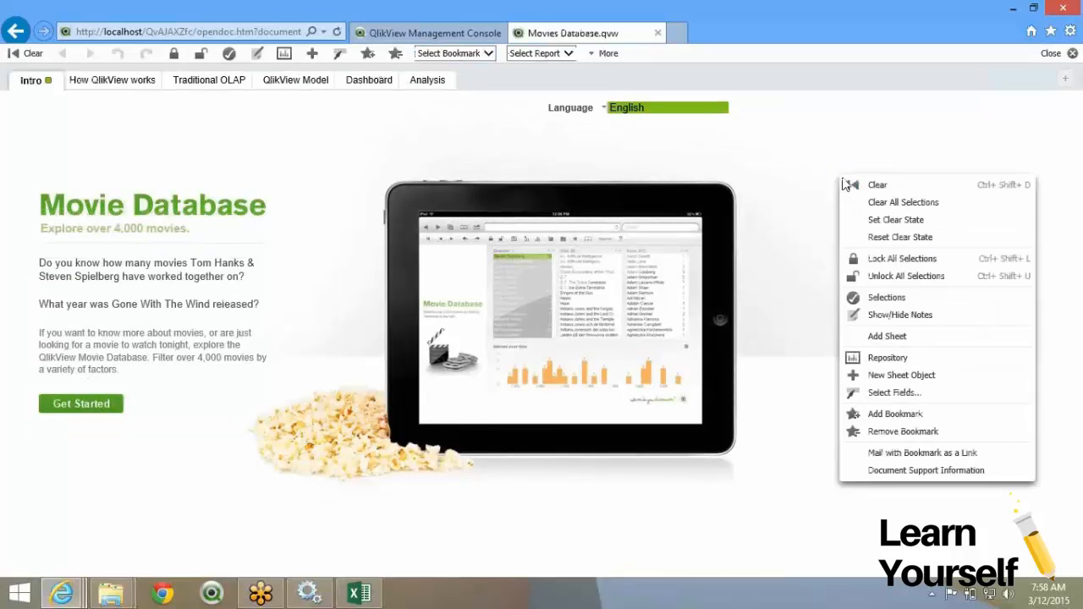
click(923, 336)
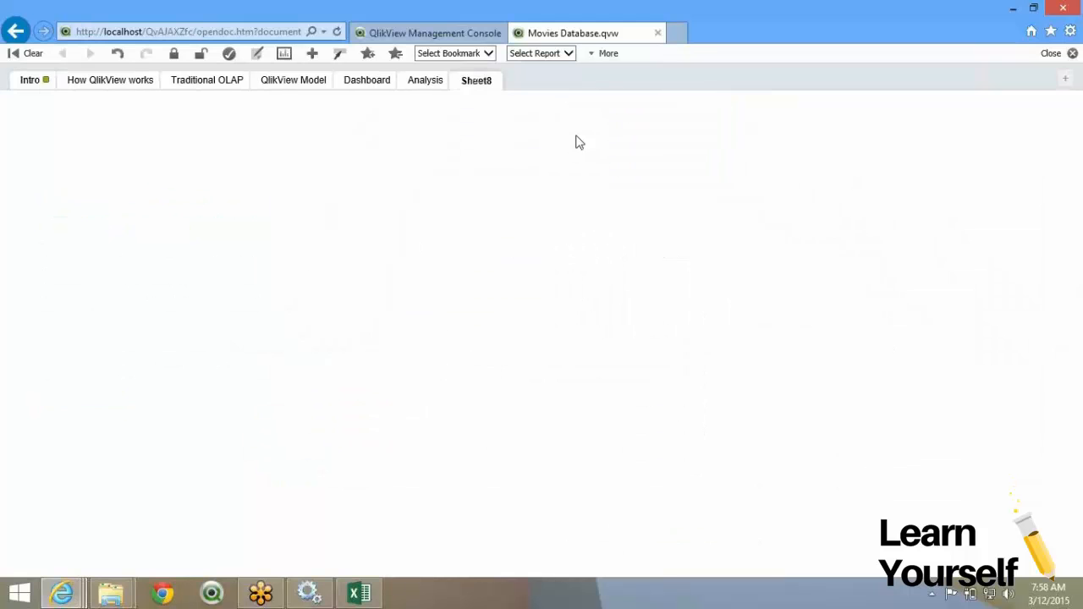
click(415, 82)
click(476, 81)
Keep server object creation open to all authenticated users for Extractor.qvw.
click(428, 34)
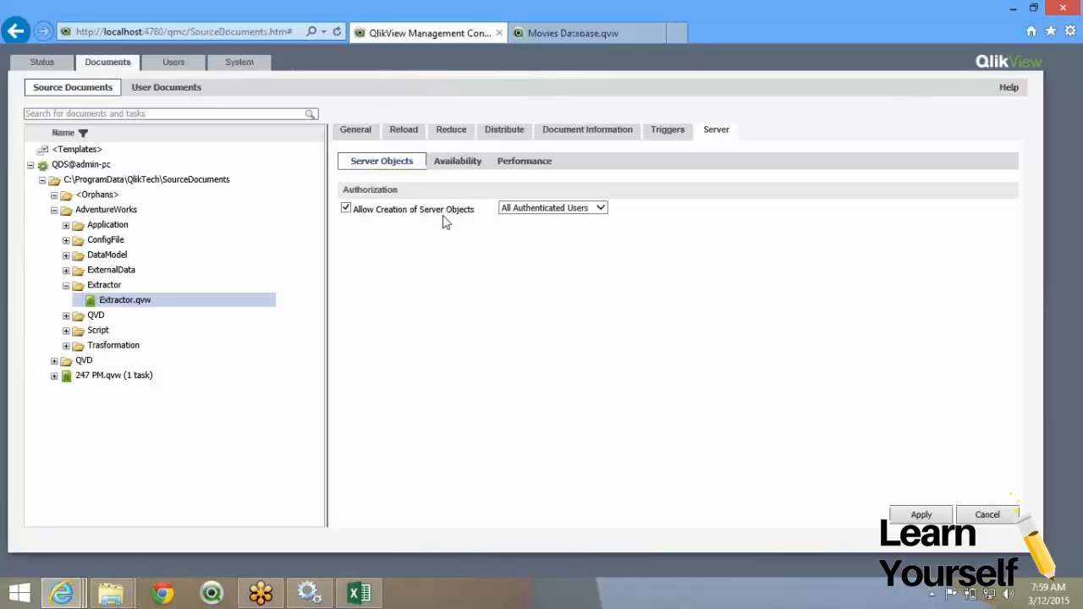
click(525, 211)
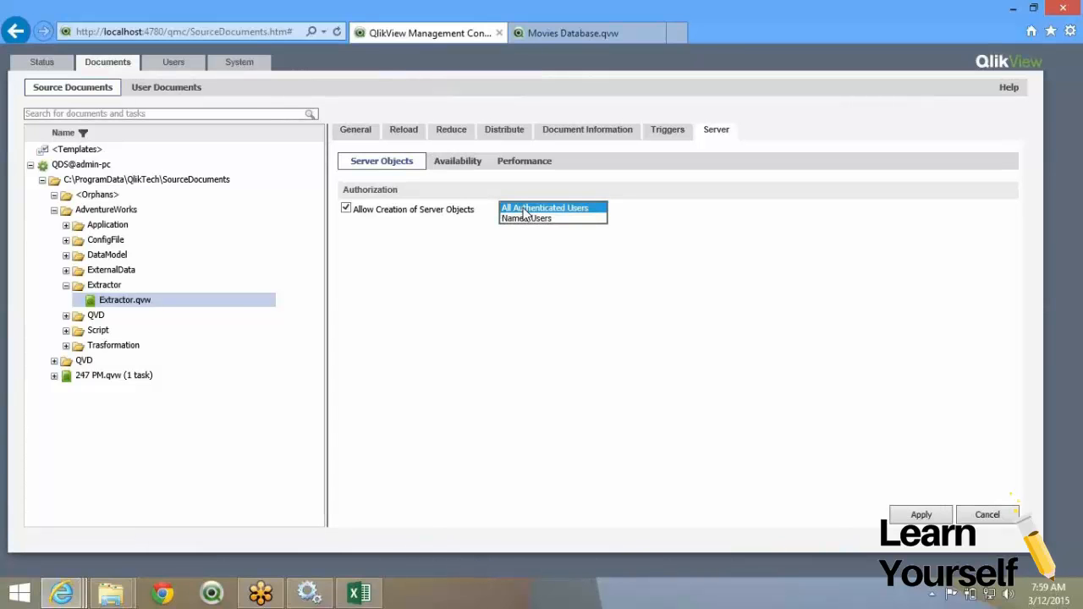
click(423, 273)
Enable Mobile Client, Download Document and Session Collaboration for Extractor.qvw and apply.
click(474, 165)
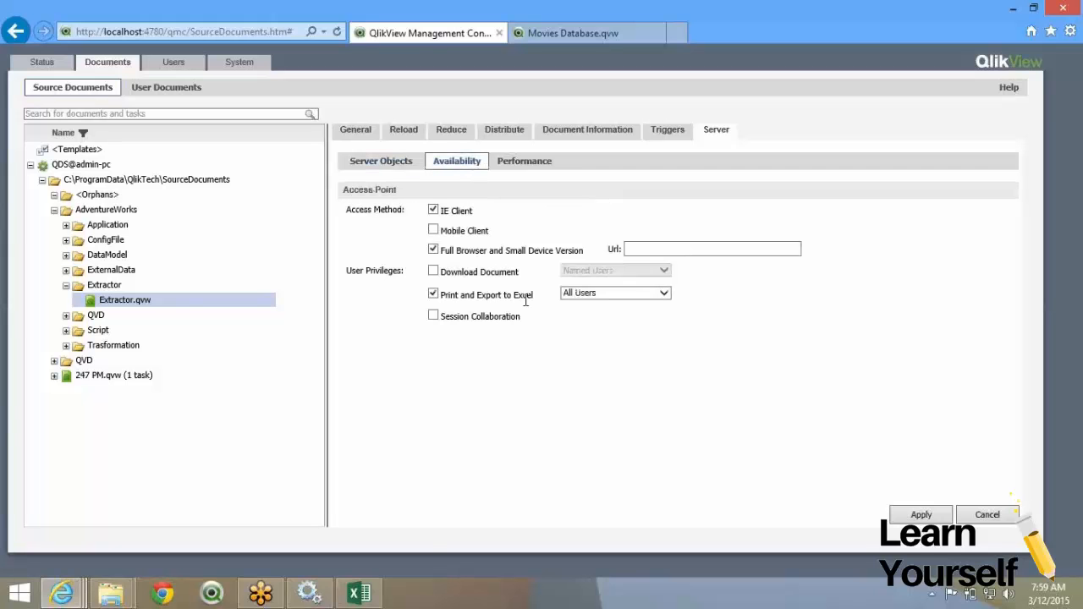
click(433, 230)
click(434, 272)
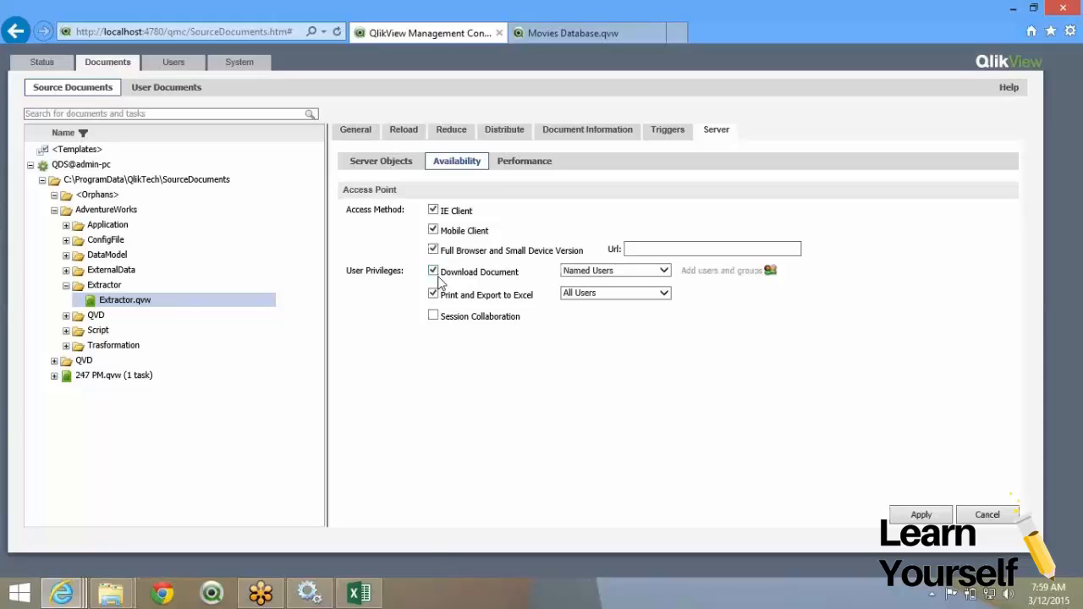
click(433, 316)
click(919, 515)
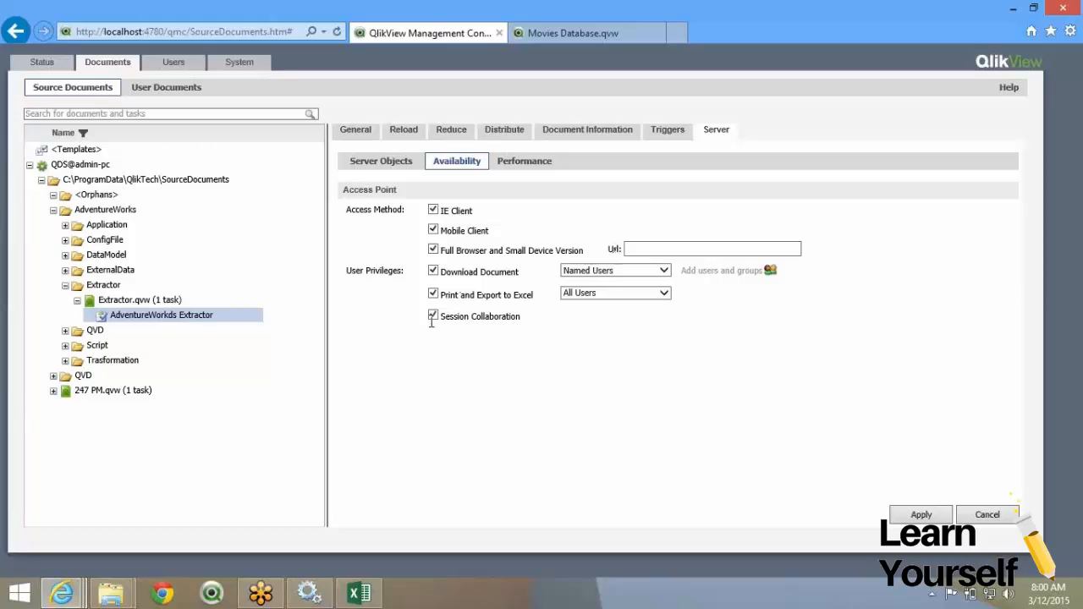
click(523, 168)
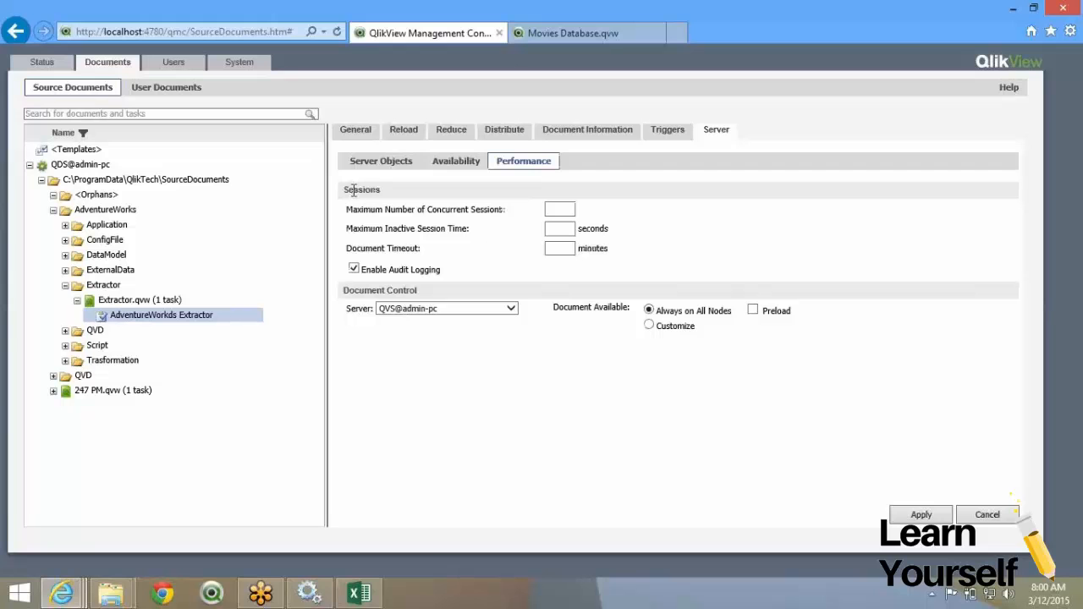
drag(348, 209, 635, 259)
click(626, 261)
drag(347, 210, 461, 216)
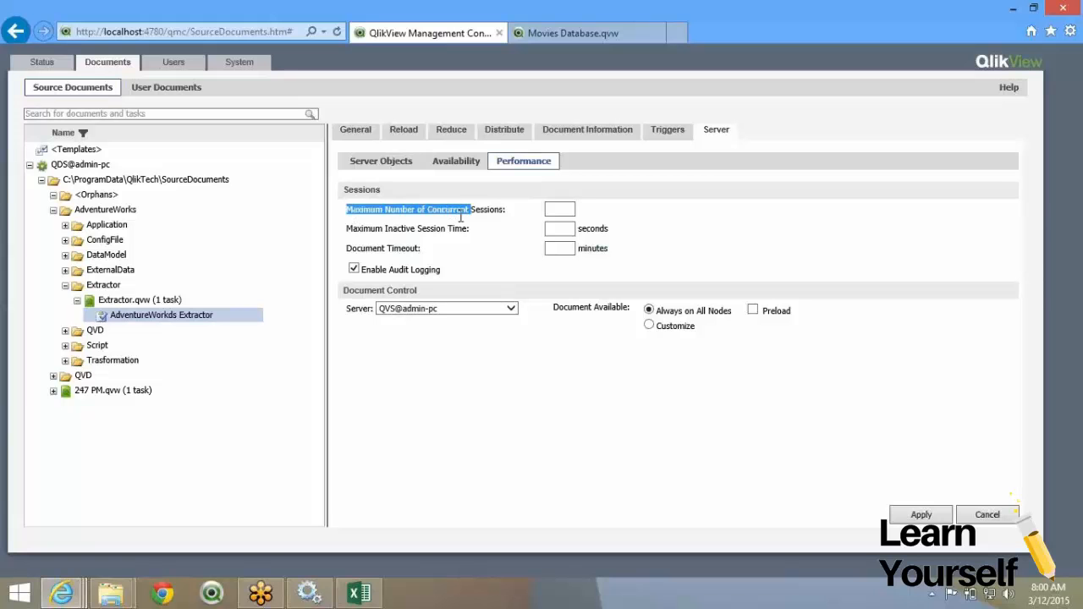
click(549, 212)
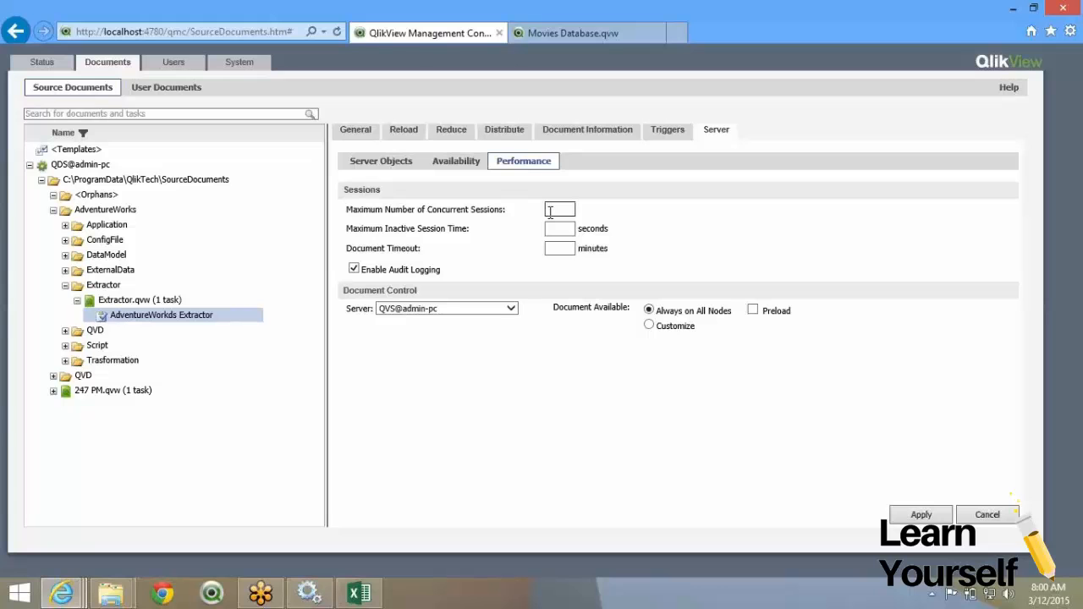
double_click(443, 235)
triple_click(379, 270)
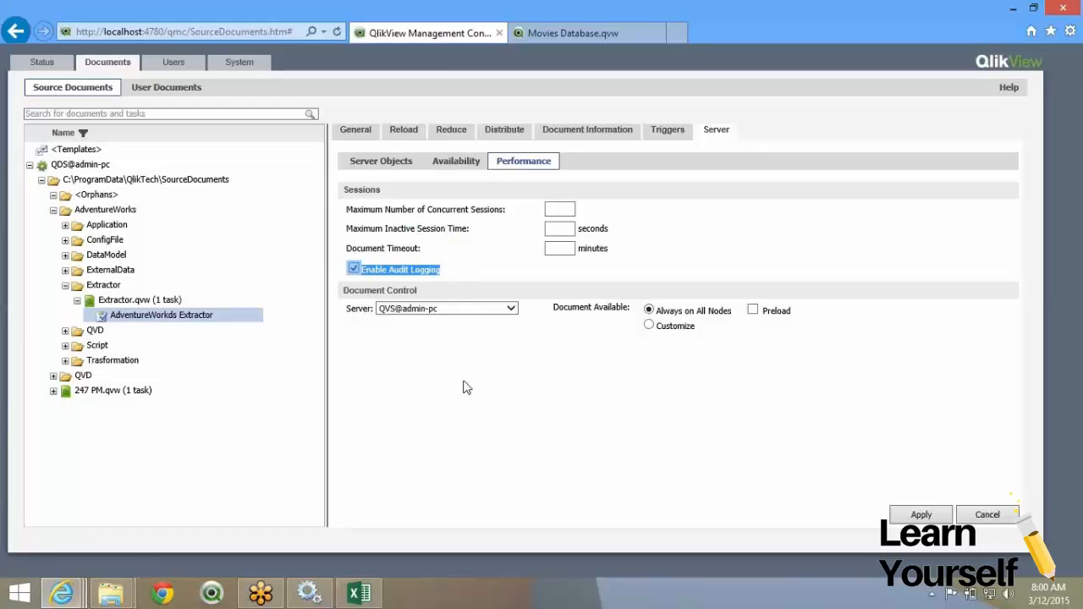
click(419, 269)
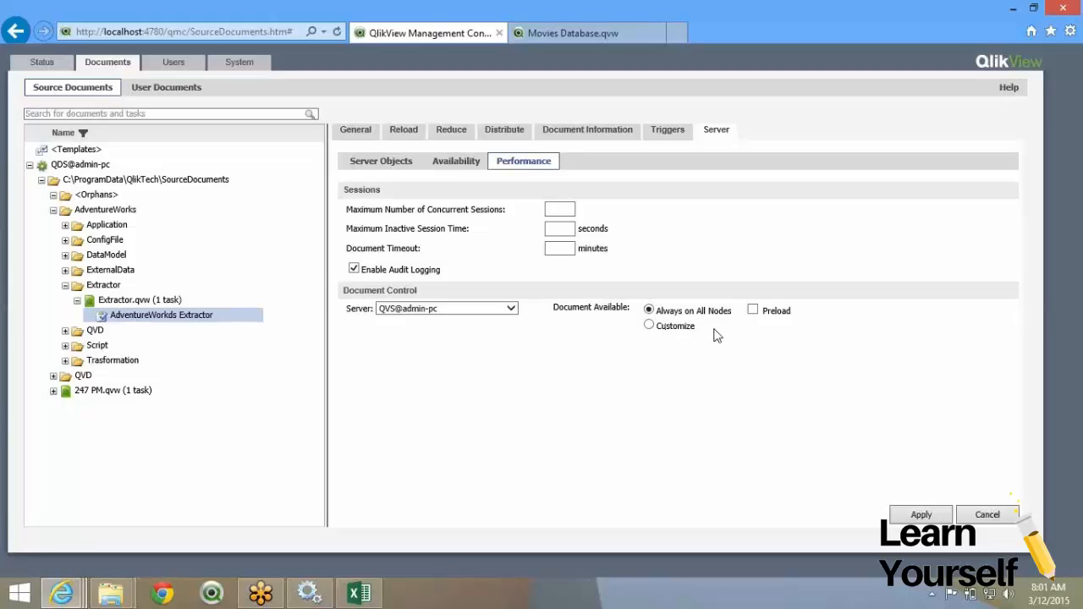
Tick Preload next to Always on All Nodes for Extractor.qvw and apply.
click(753, 311)
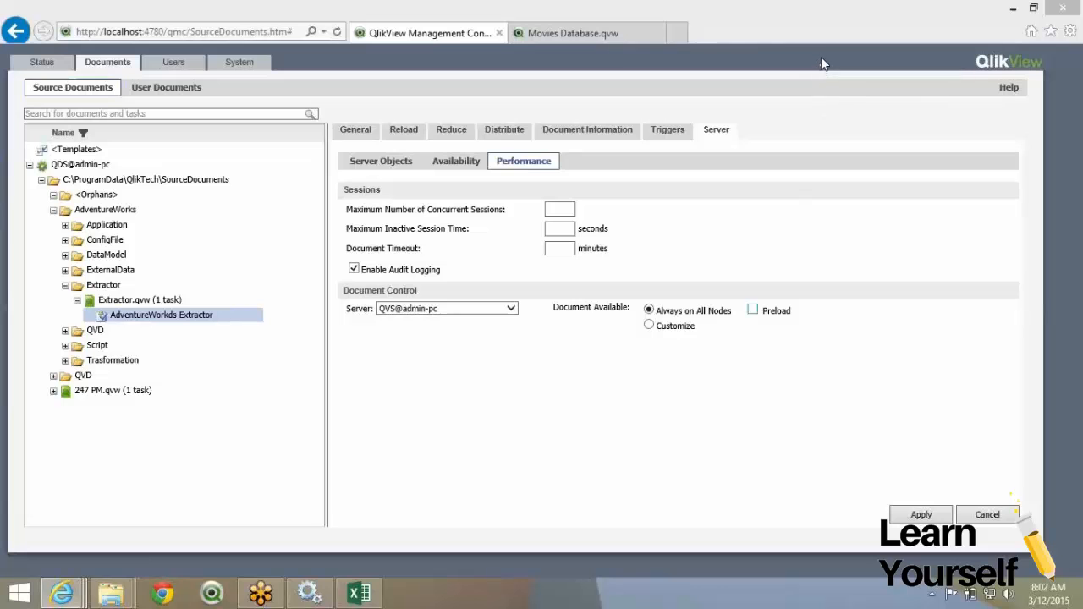
click(753, 310)
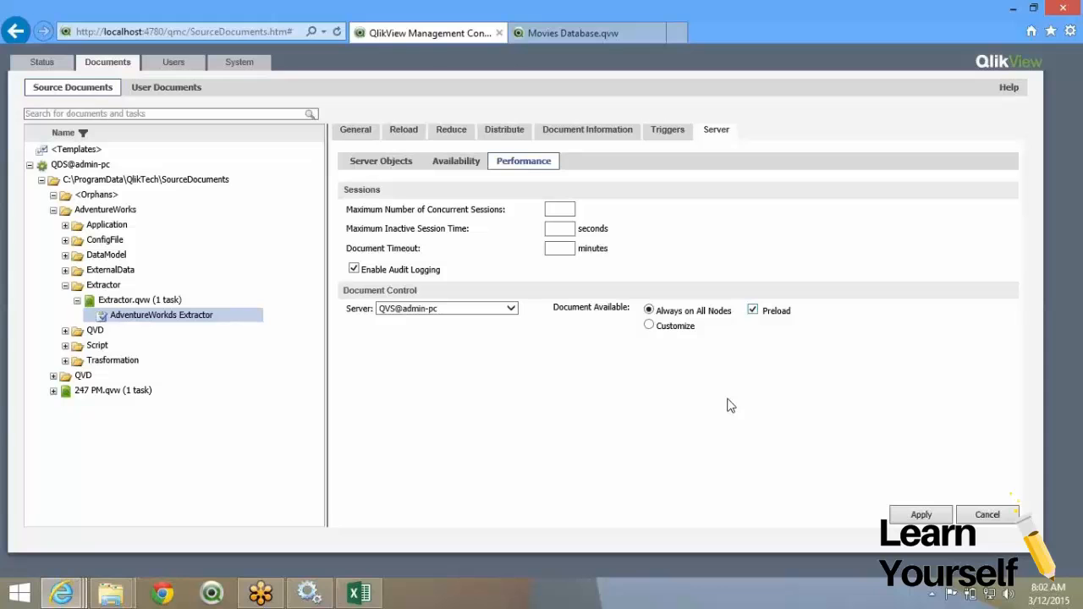
click(927, 519)
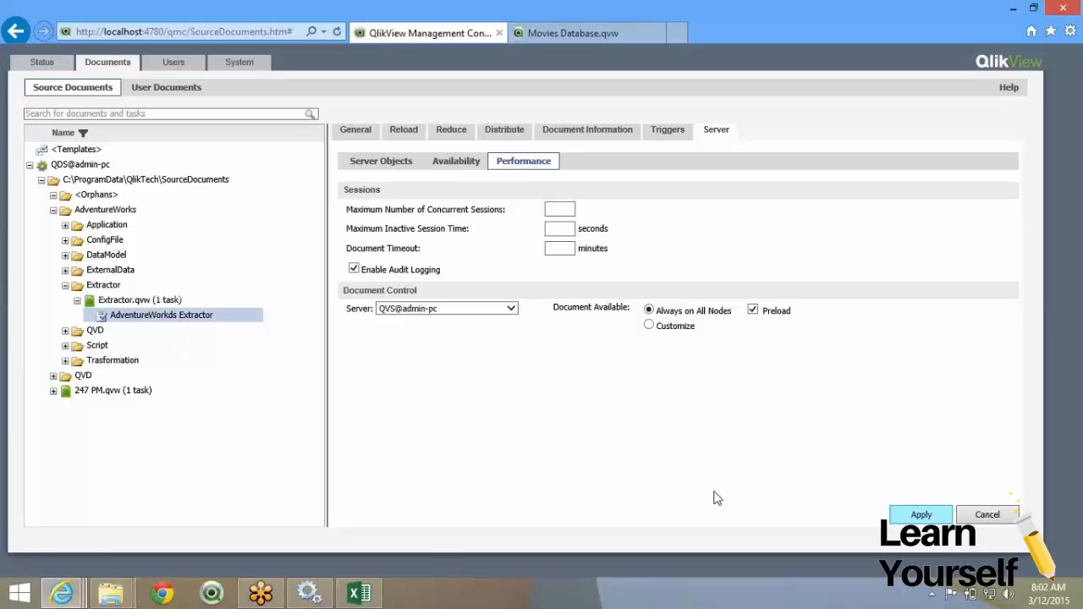
Change the Extractor Daily Trigger start time to 8:10 AM, then expand the DataModel folder.
click(669, 141)
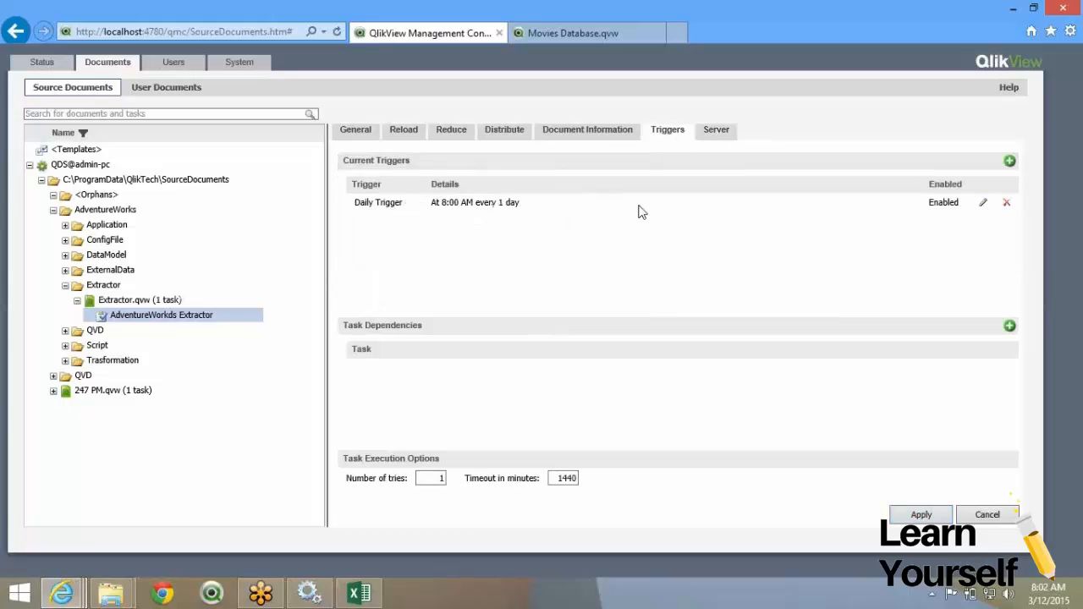
click(984, 203)
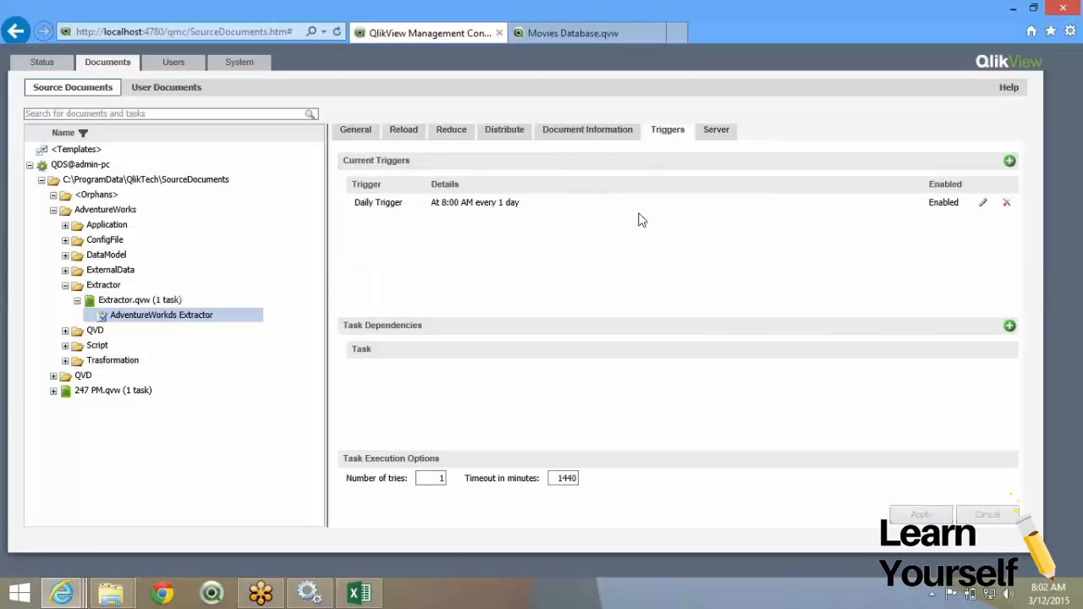
click(401, 200)
text(1)
text(015 8:10:00 A)
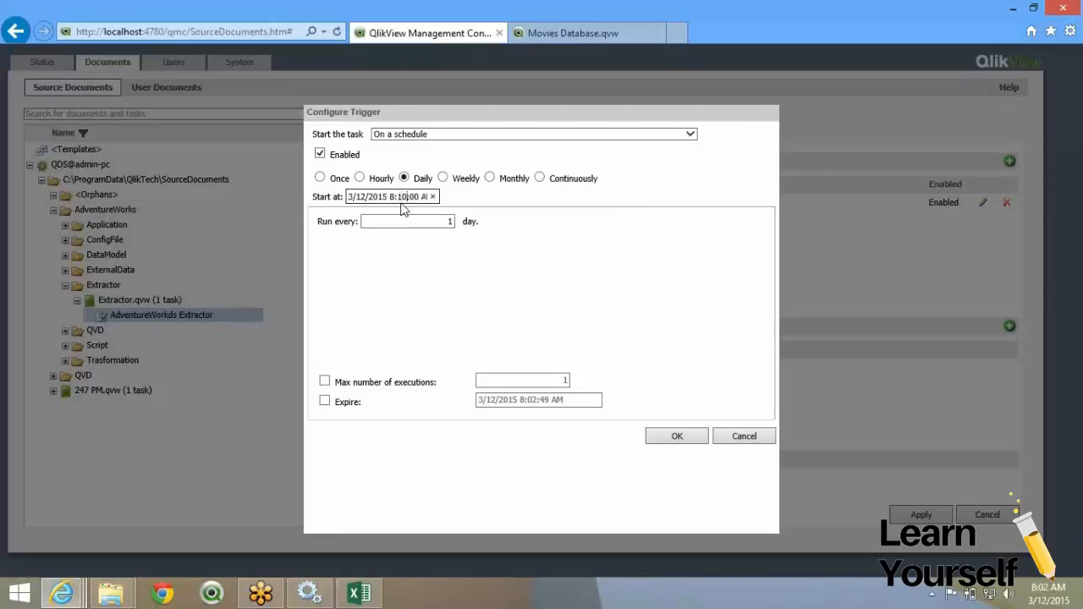
click(676, 439)
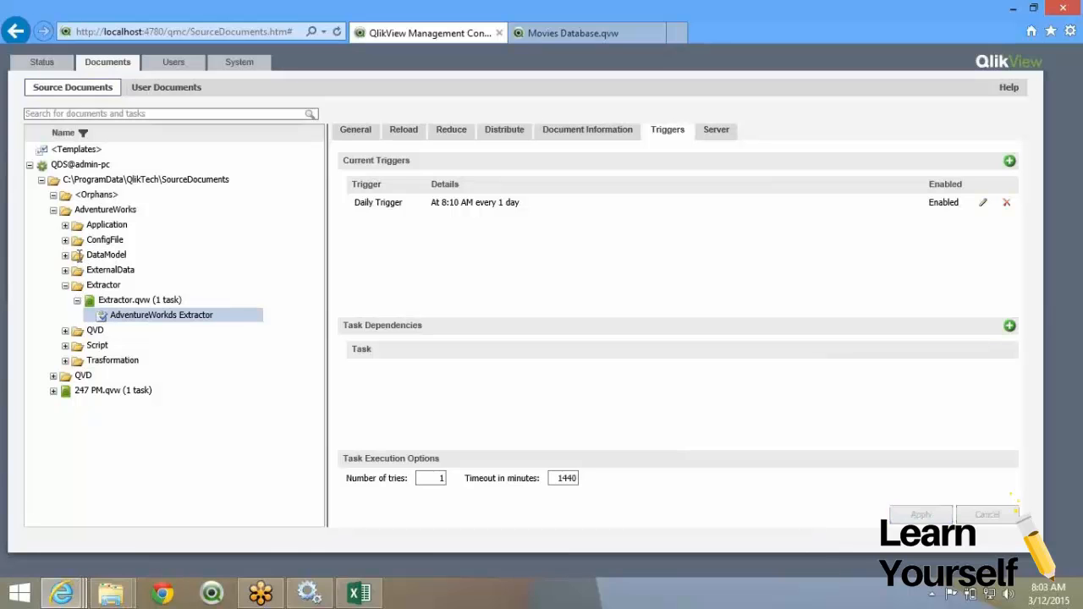
click(65, 255)
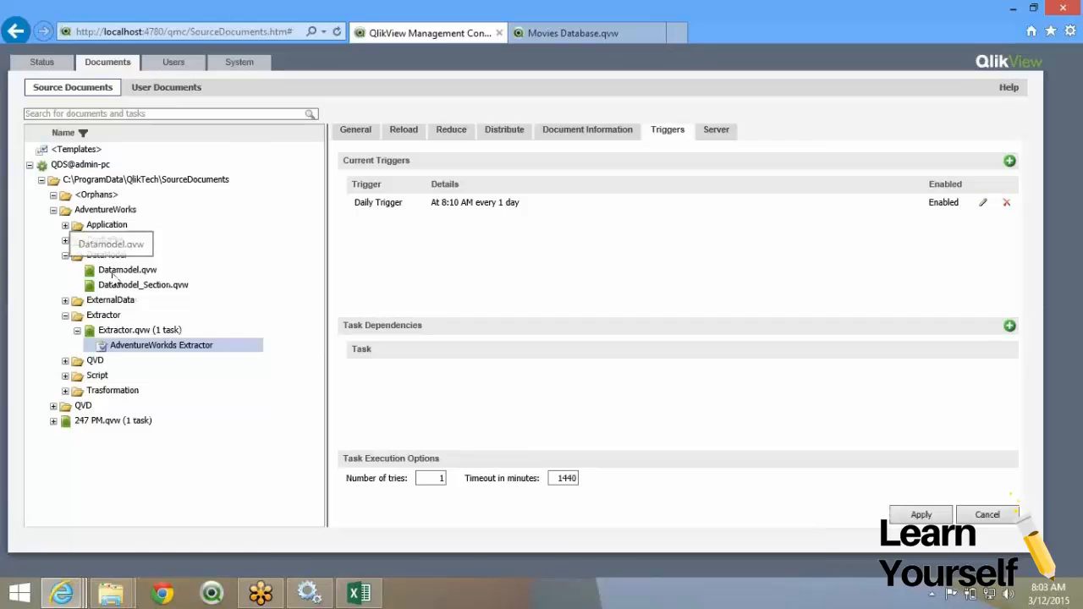
Start a new Datamodel.qvw task and step through its tabs to the manual distribution options.
click(119, 270)
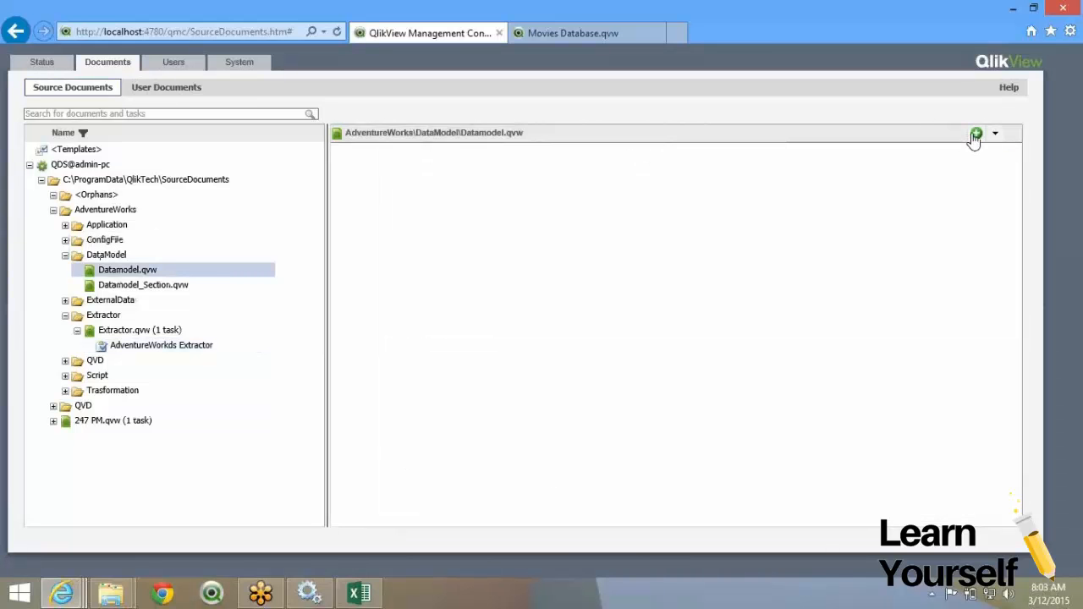
click(975, 135)
click(352, 137)
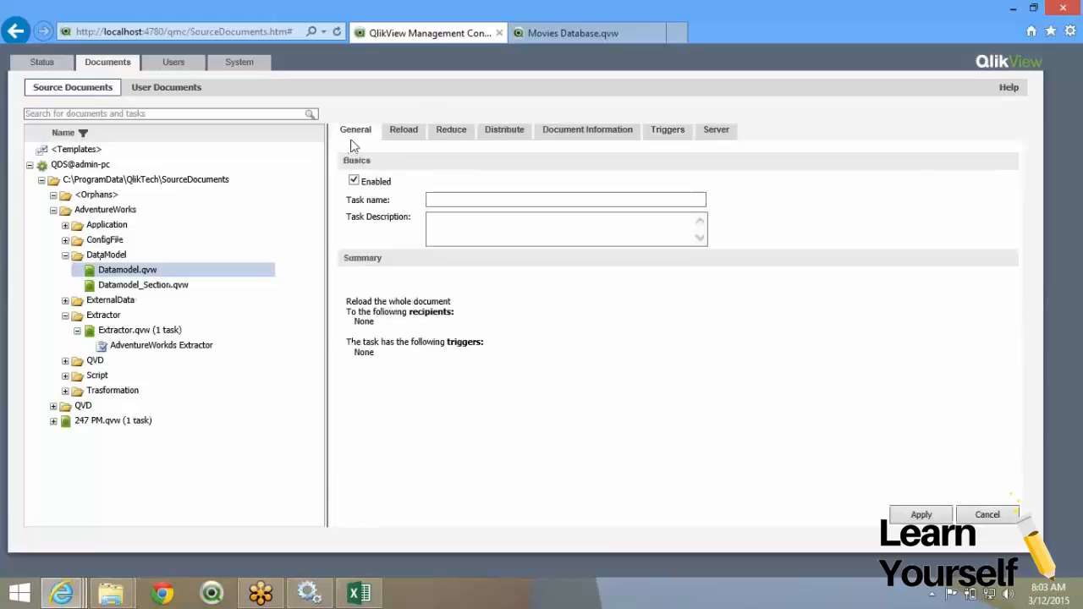
click(405, 132)
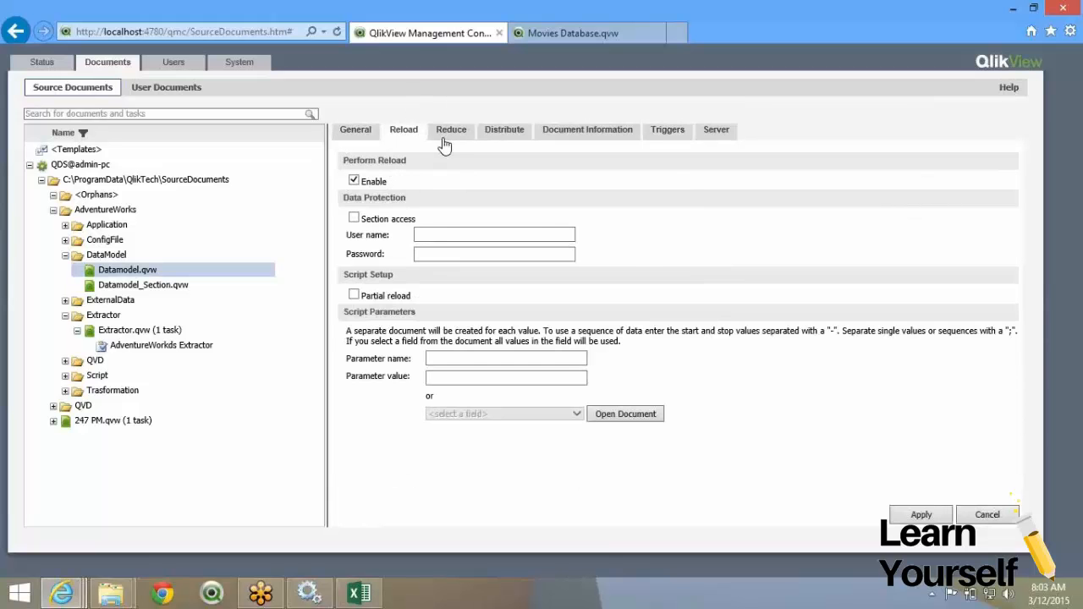
click(448, 135)
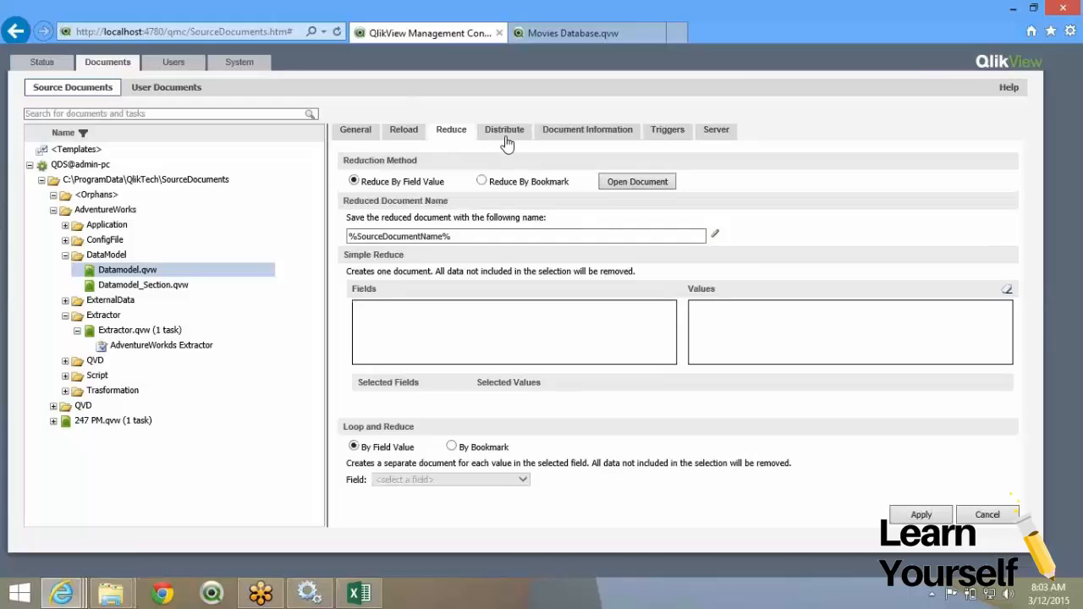
click(507, 138)
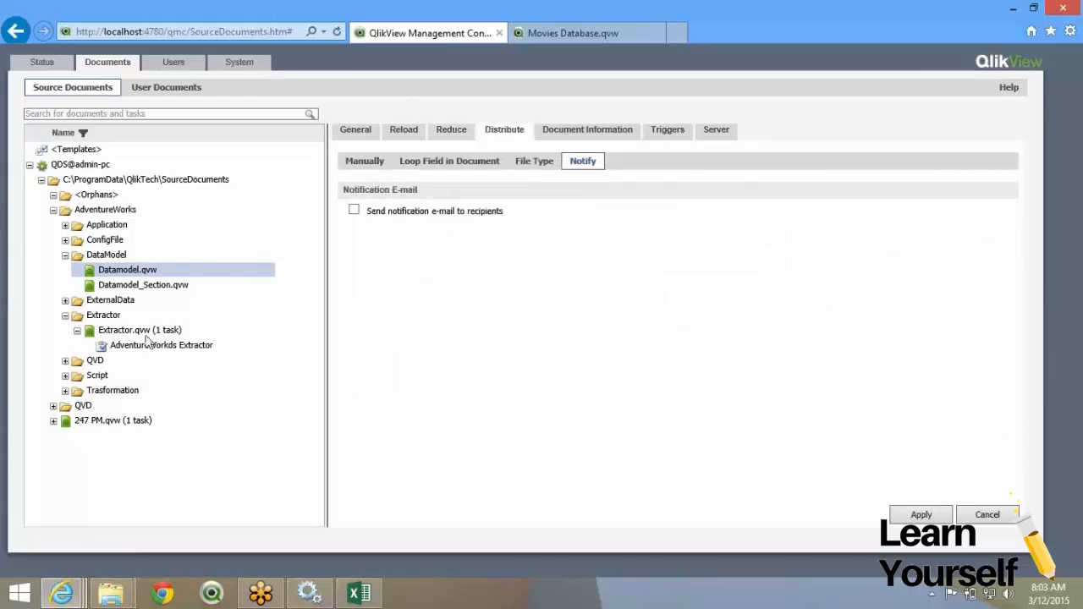
click(360, 163)
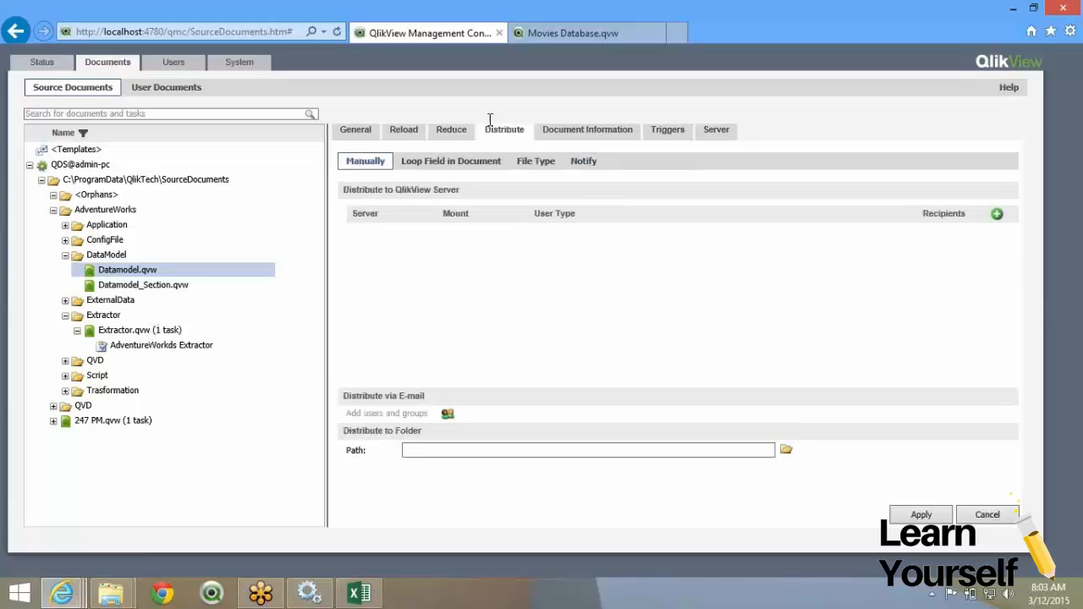
Remove the server distribution recipient from the AdventureWorks Extractor task and apply.
click(146, 351)
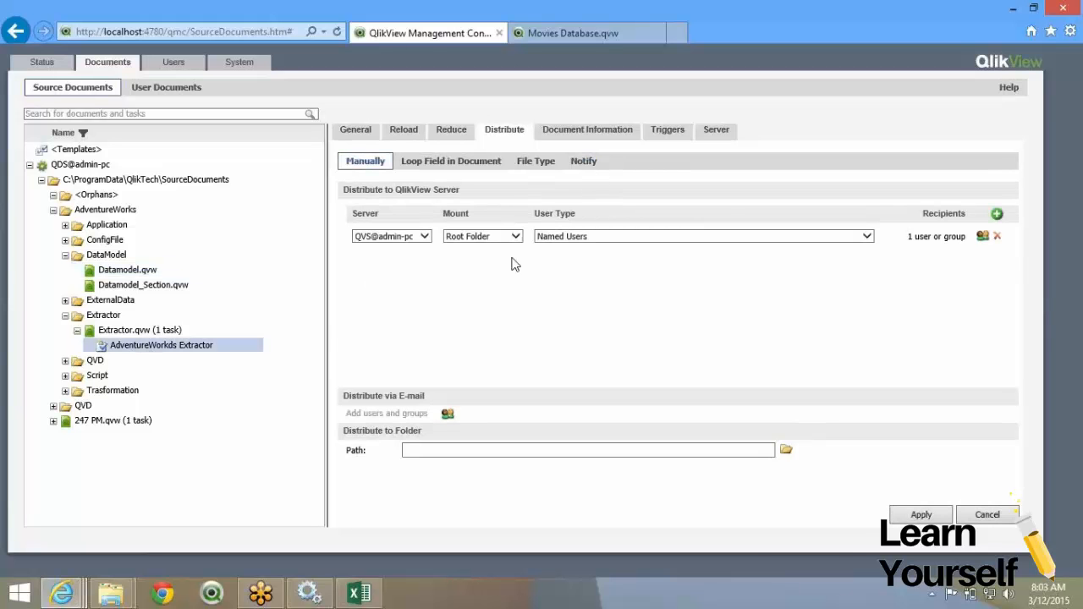
click(1000, 239)
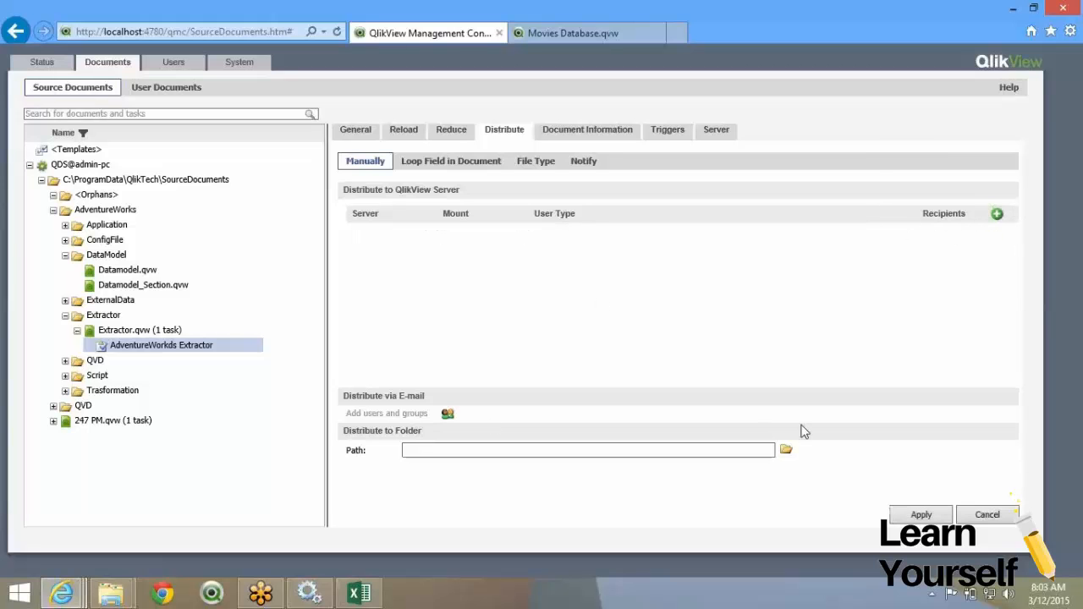
click(923, 515)
Start another Datamodel.qvw task and step through its tabs to Triggers.
click(127, 270)
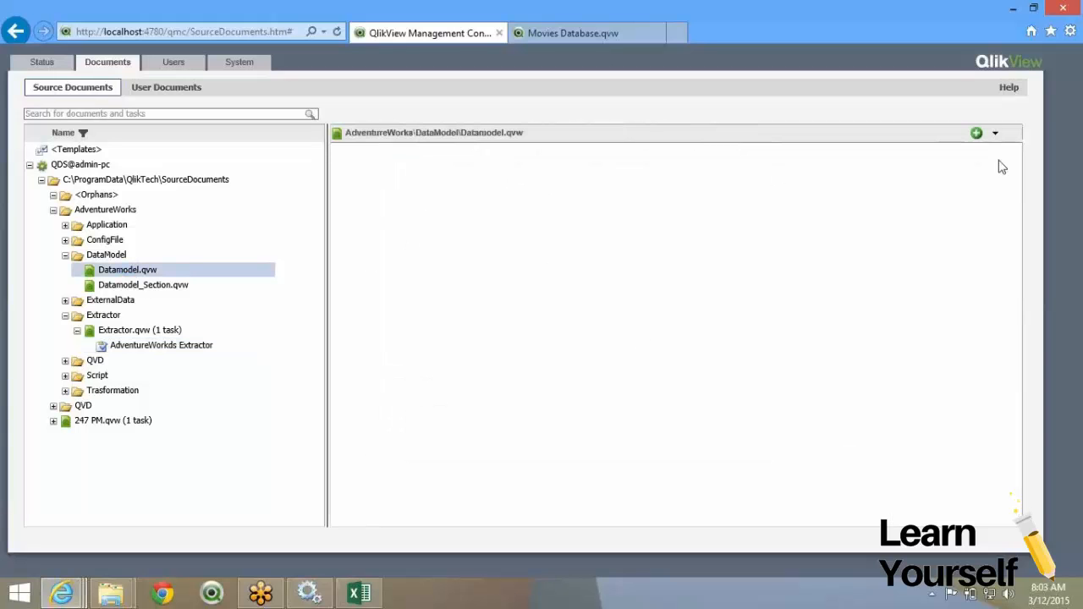
click(976, 134)
click(354, 135)
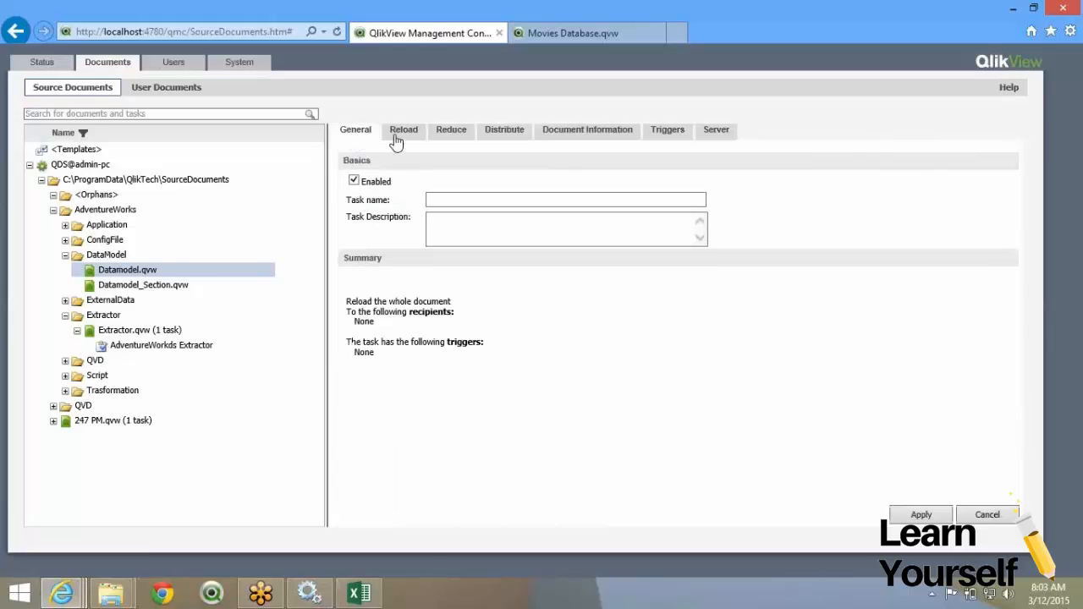
click(396, 135)
click(470, 139)
click(505, 140)
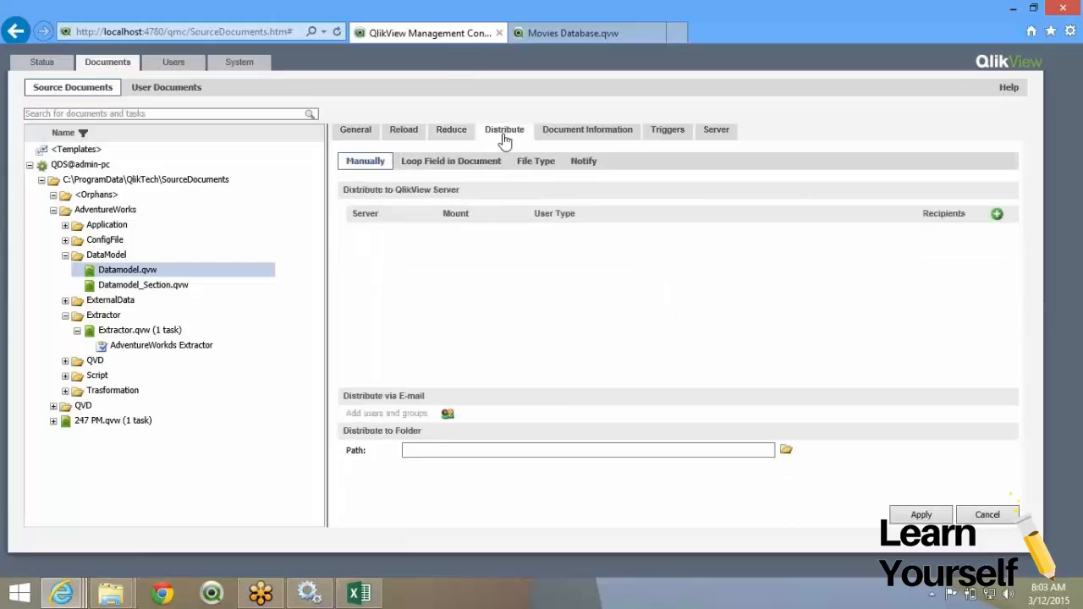
click(566, 137)
click(658, 134)
Add an 'On event from another task' trigger on completion of AdventureWorks Extractor.
click(1006, 167)
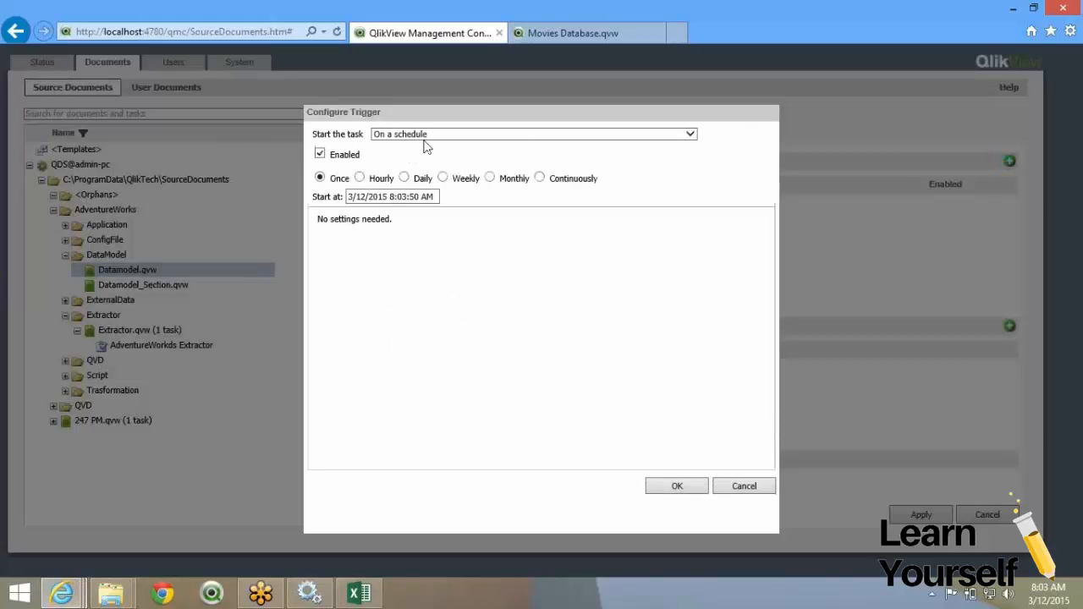
click(426, 136)
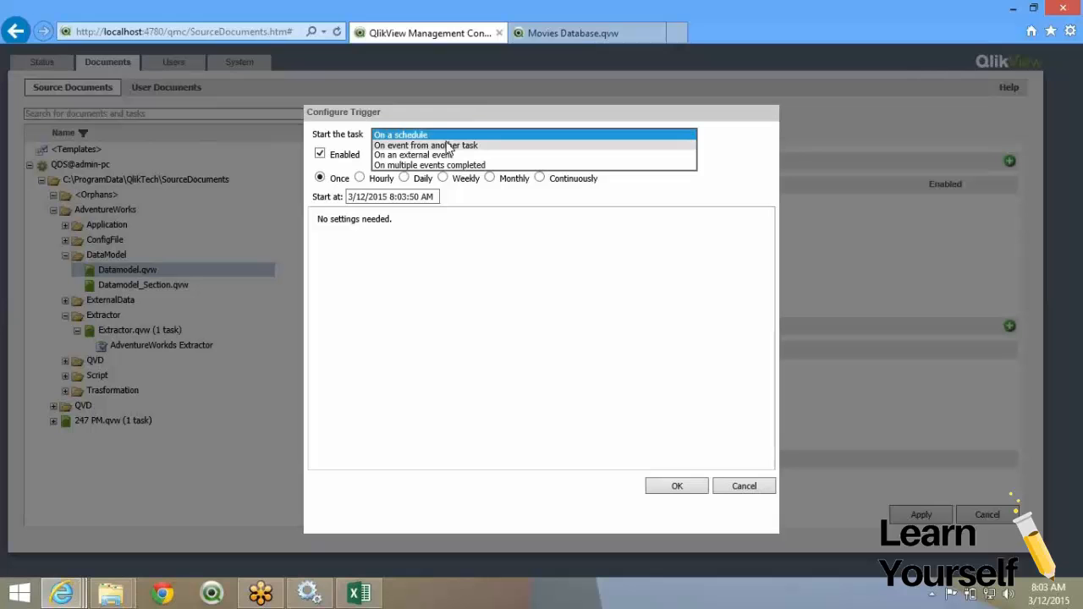
click(427, 145)
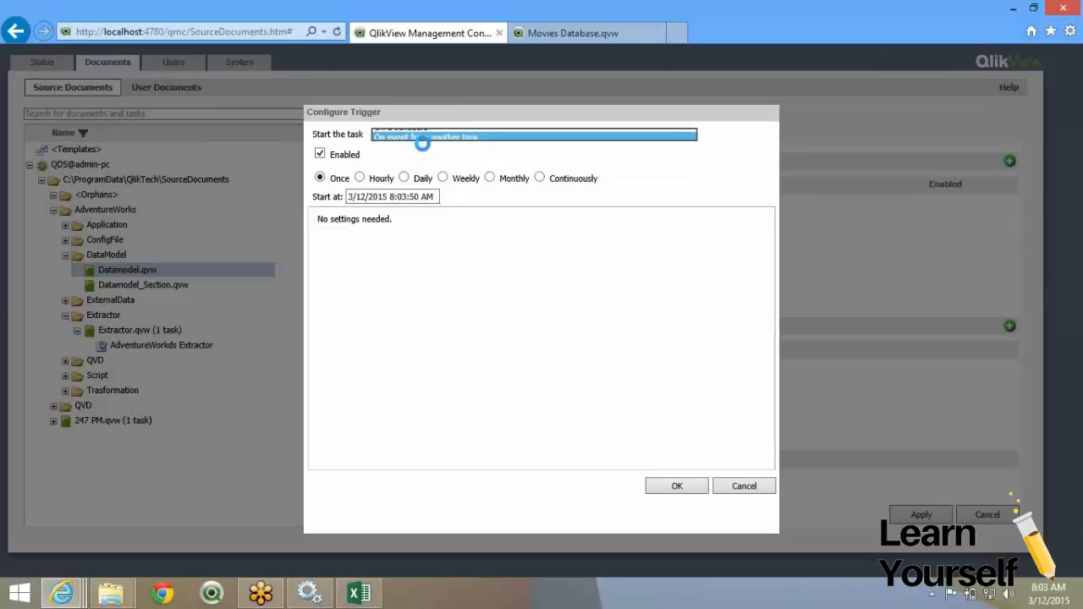
click(375, 210)
click(381, 225)
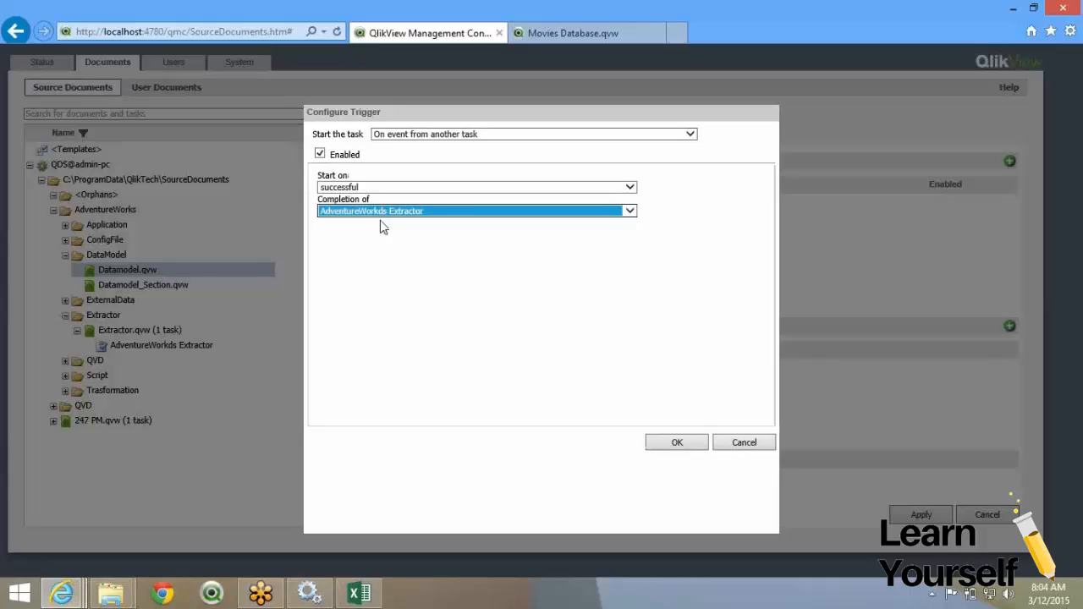
click(380, 227)
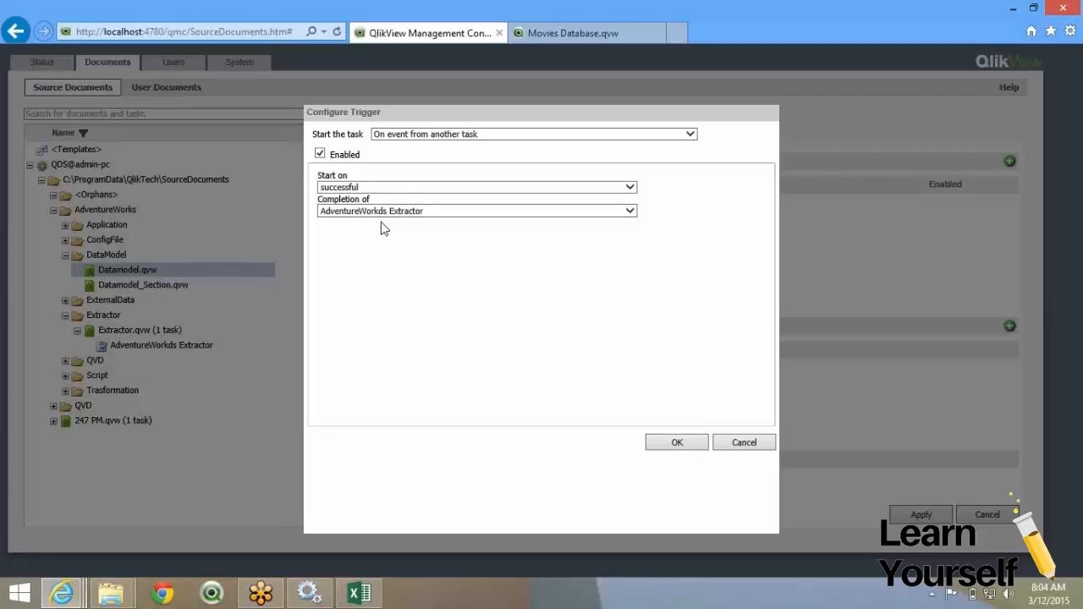
click(681, 442)
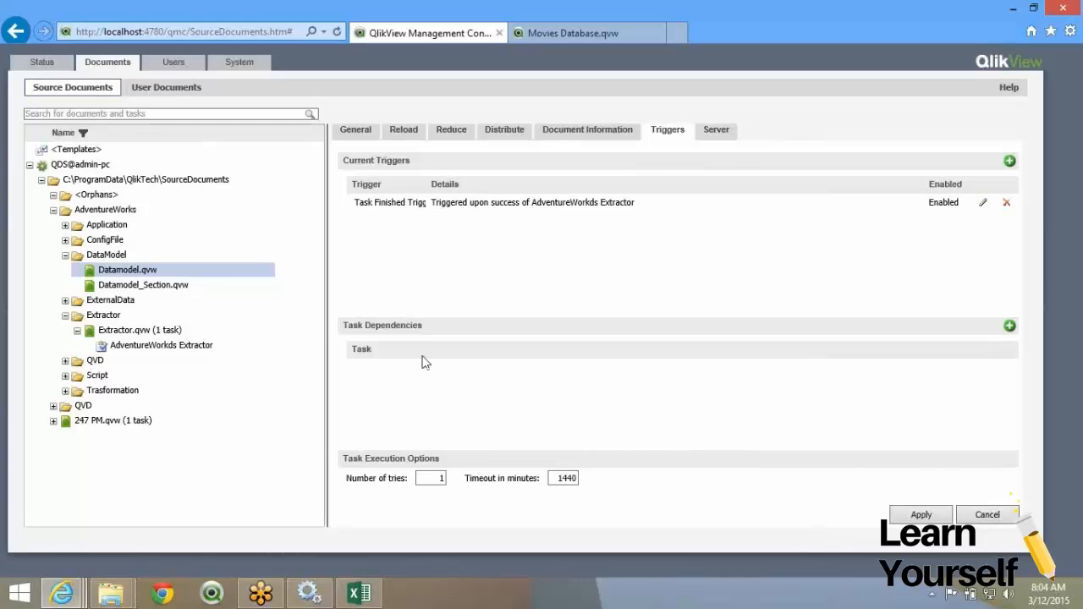
Create an AdventureWorks_APP.qvw task distributing to QVS@admin-pc Root Folder for Named Users.
click(65, 224)
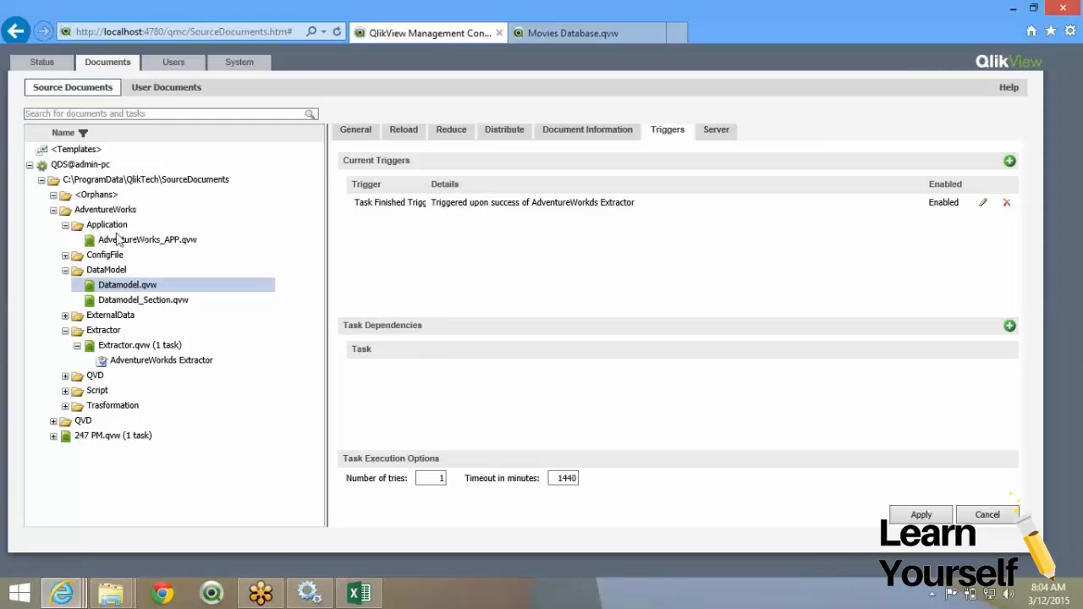
click(118, 240)
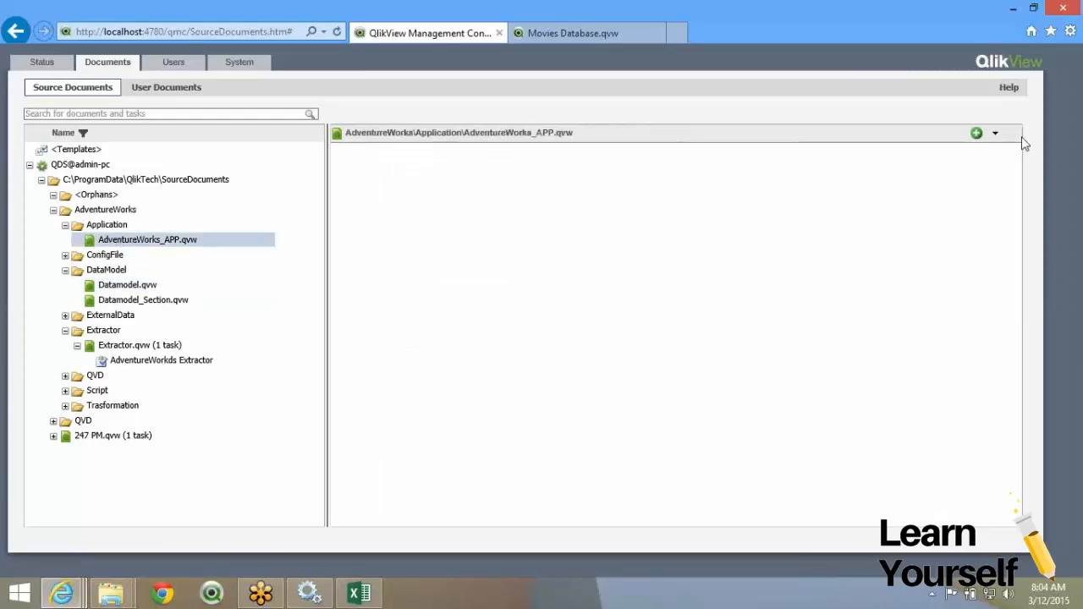
click(977, 133)
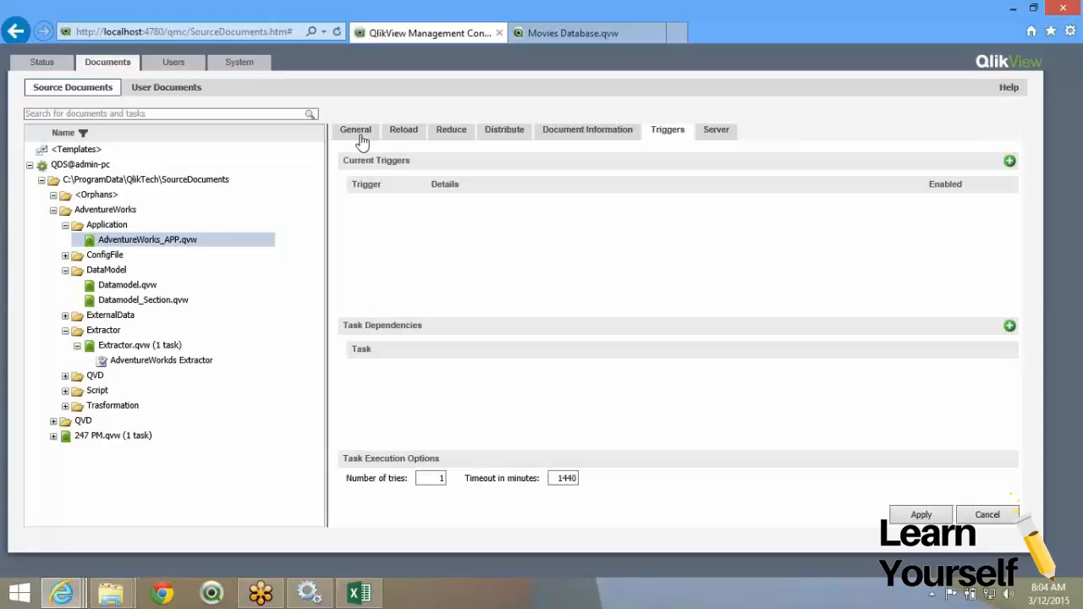
click(512, 132)
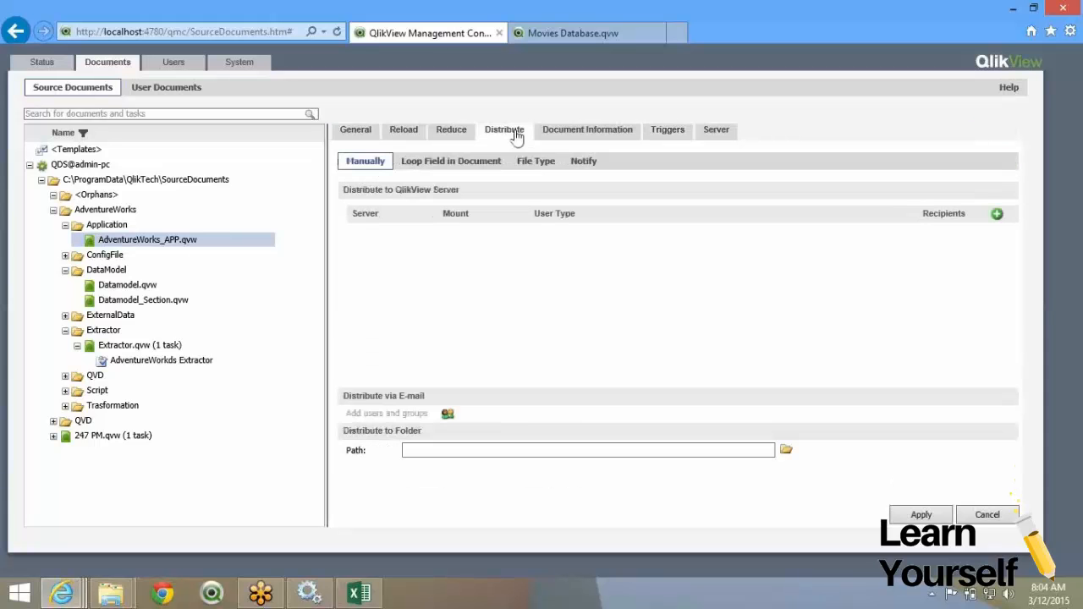
click(732, 239)
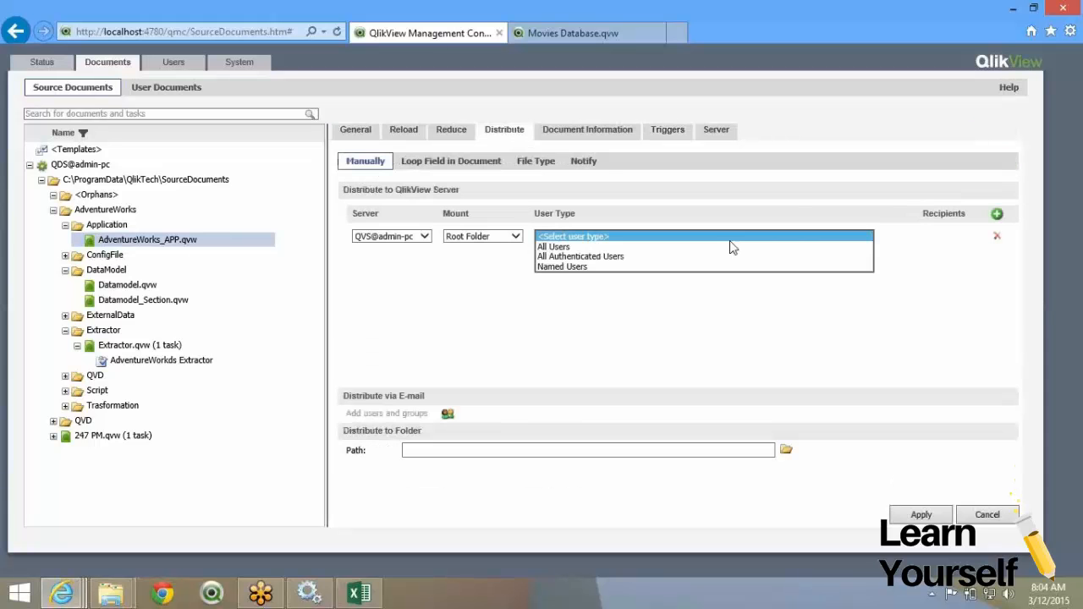
click(664, 265)
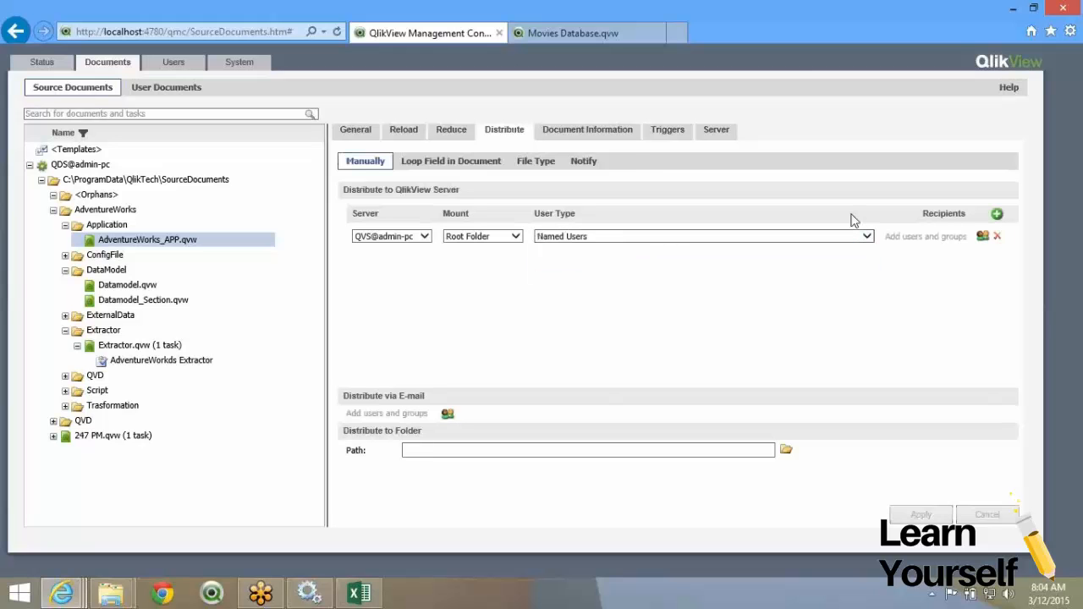
Search and add Qlikview and admin as the named-user recipients.
click(982, 236)
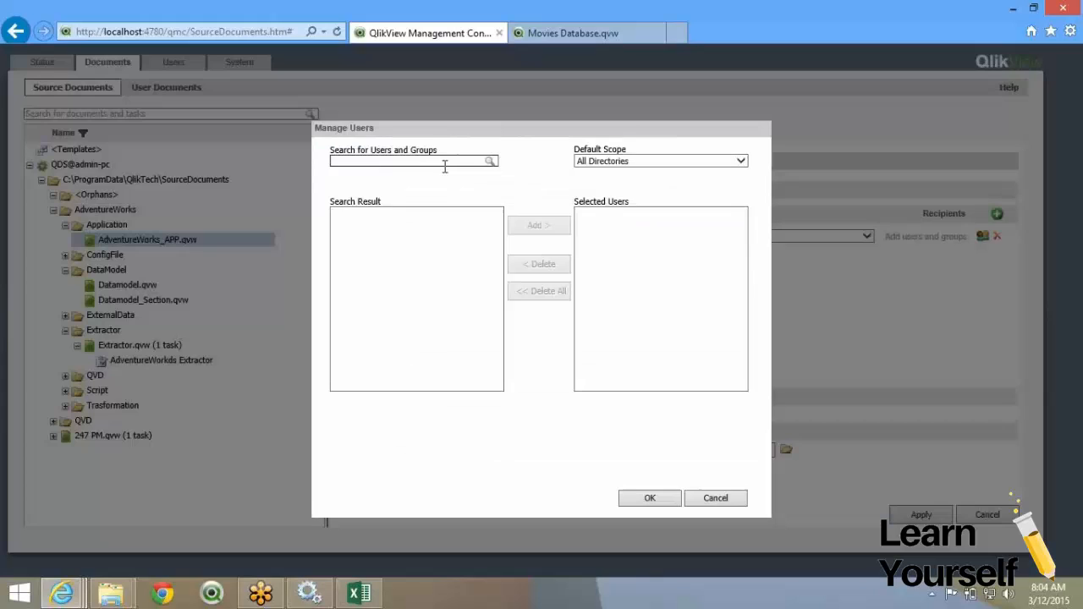
click(445, 166)
text(*qlik*)
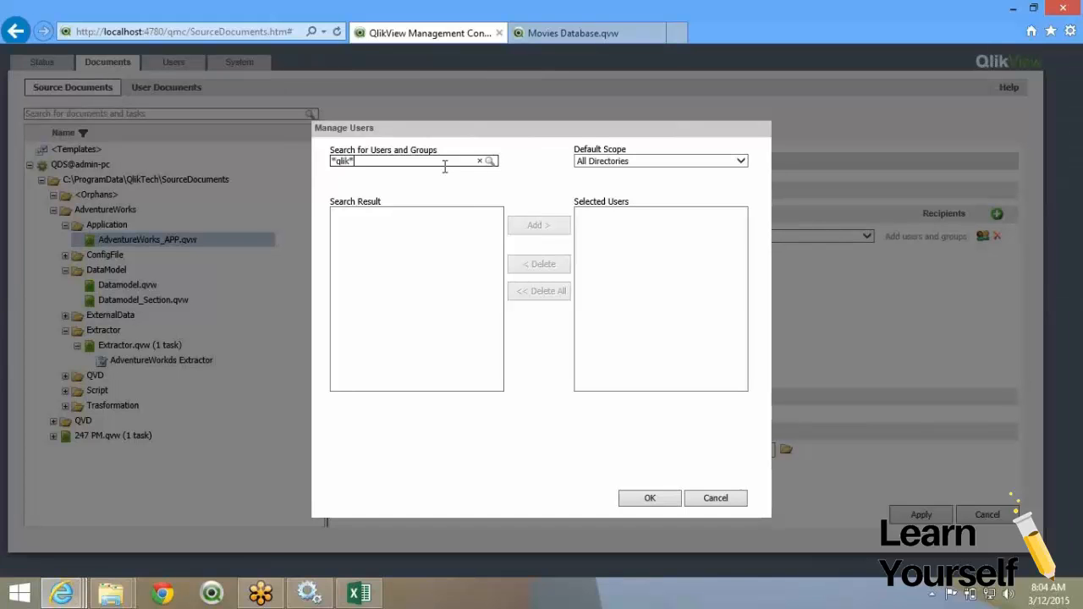
click(489, 160)
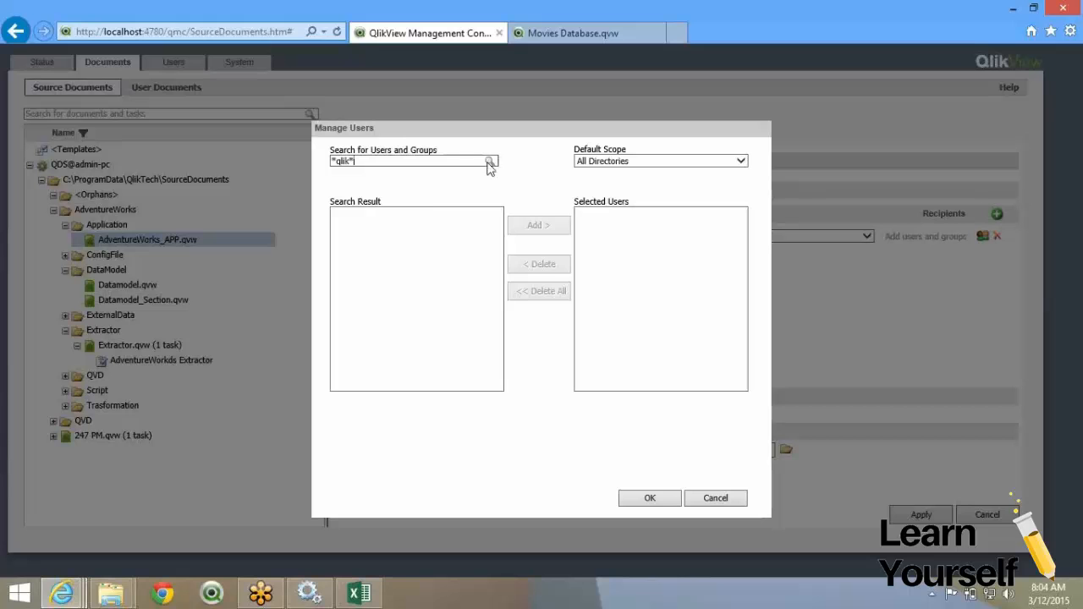
click(434, 213)
click(538, 225)
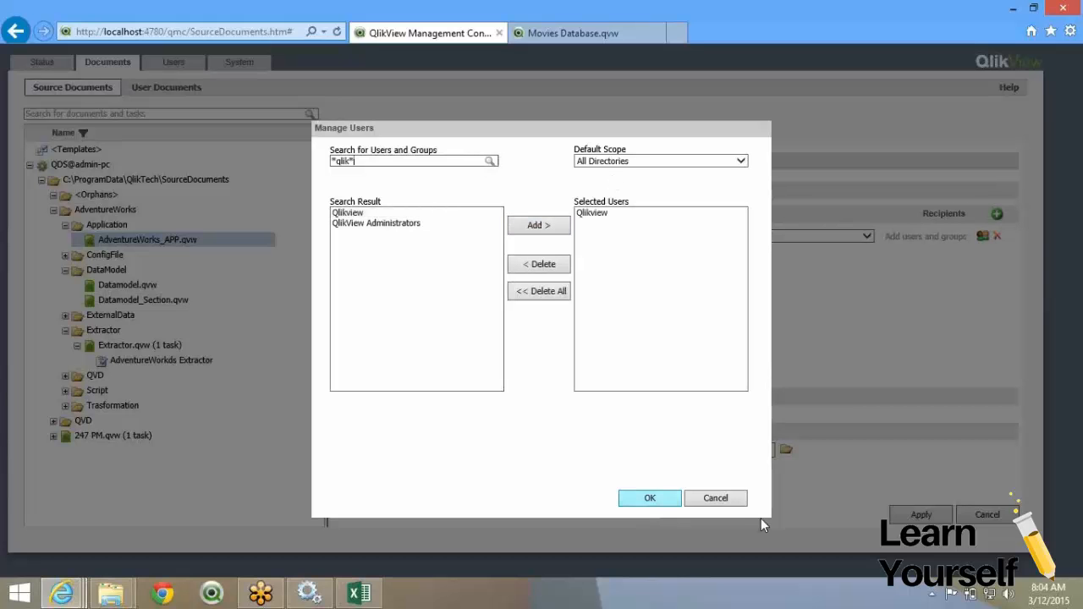
key(Return)
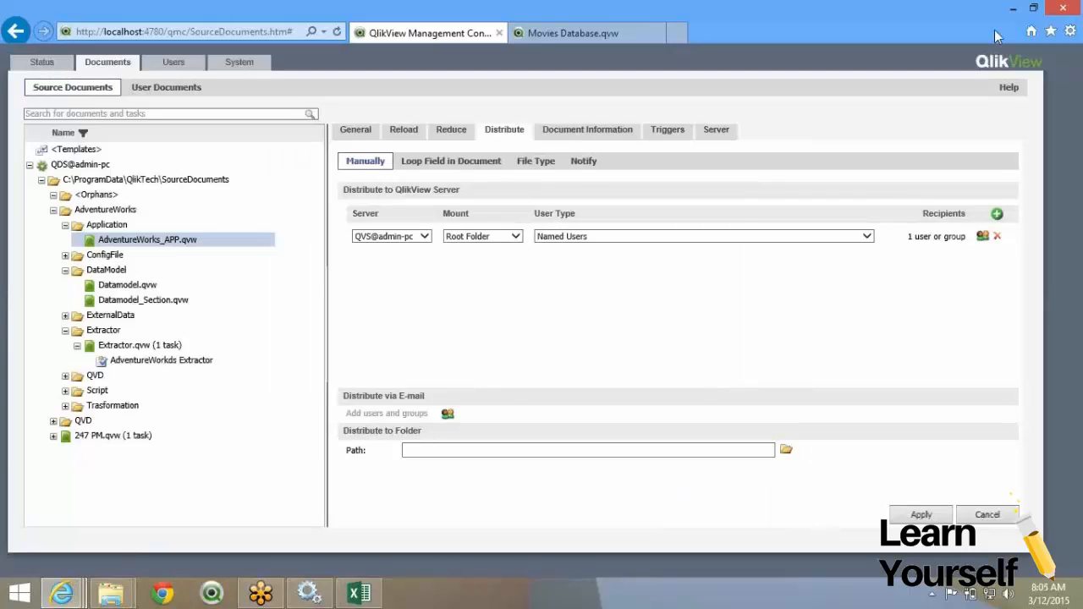
click(978, 238)
text(*admin*)
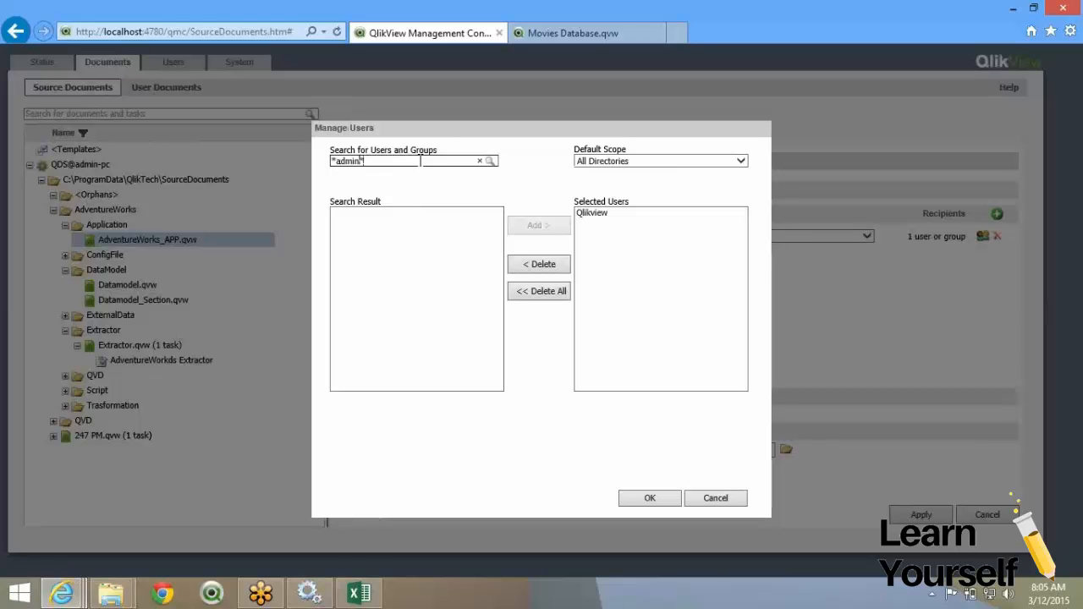
click(494, 165)
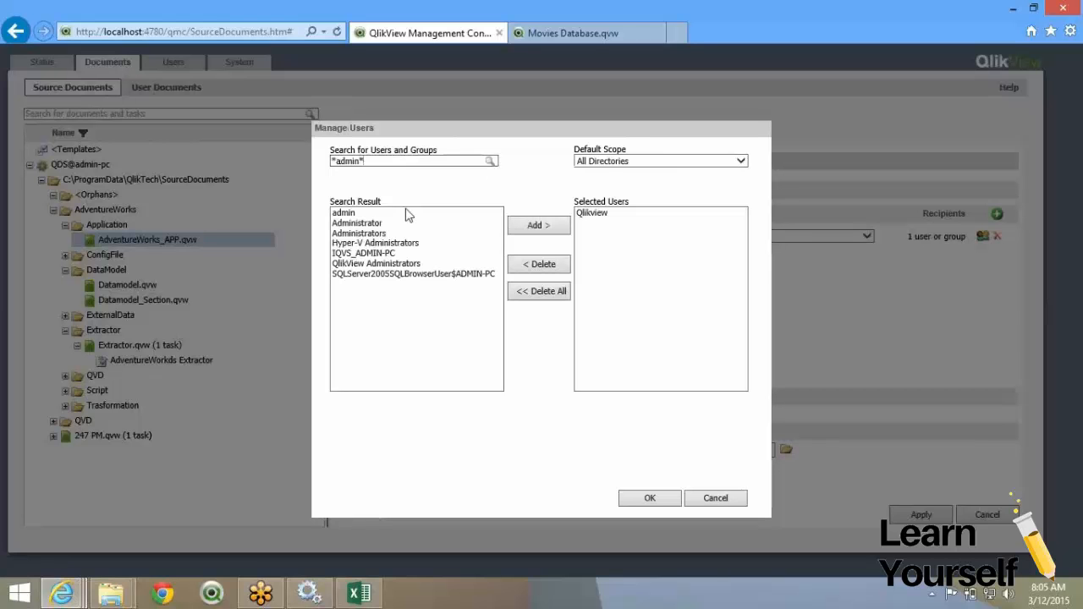
click(406, 212)
click(512, 229)
Confirm the two recipients and save the AdventureWorks_APP.qvw task.
click(650, 499)
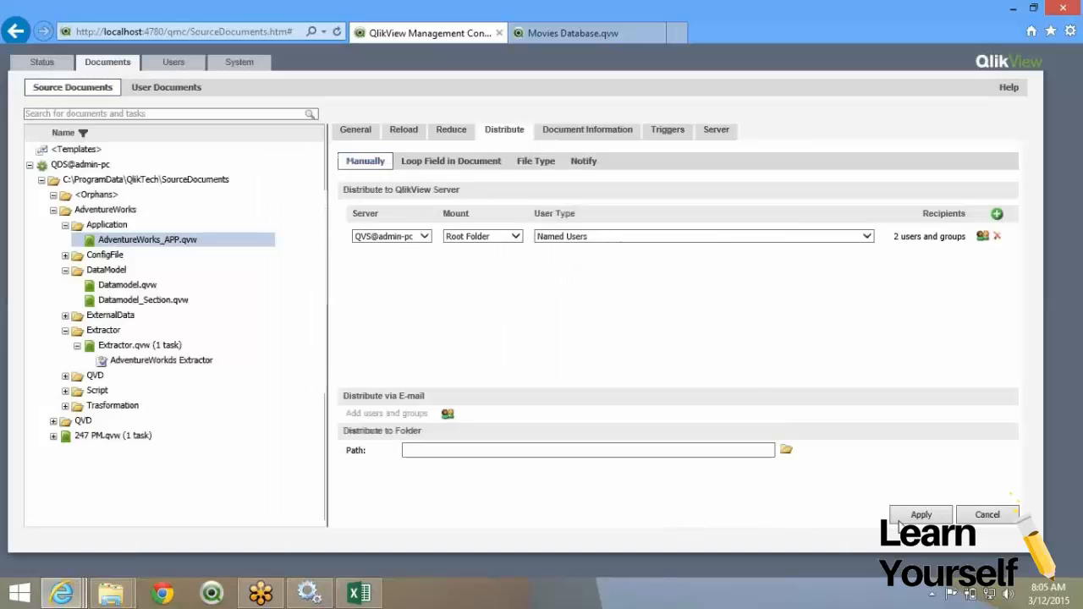
click(900, 518)
click(635, 131)
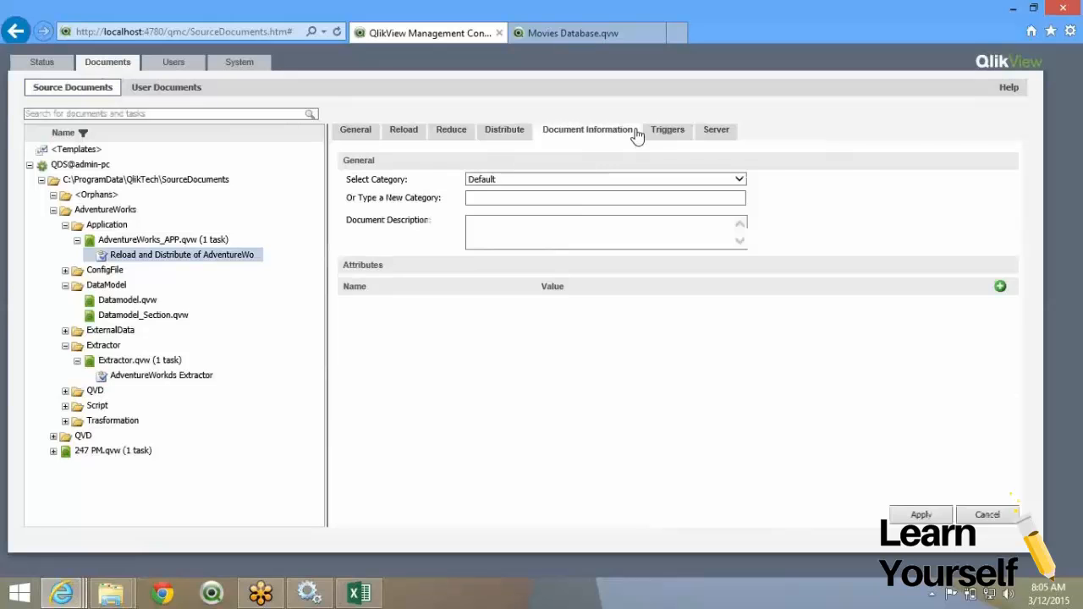
click(667, 131)
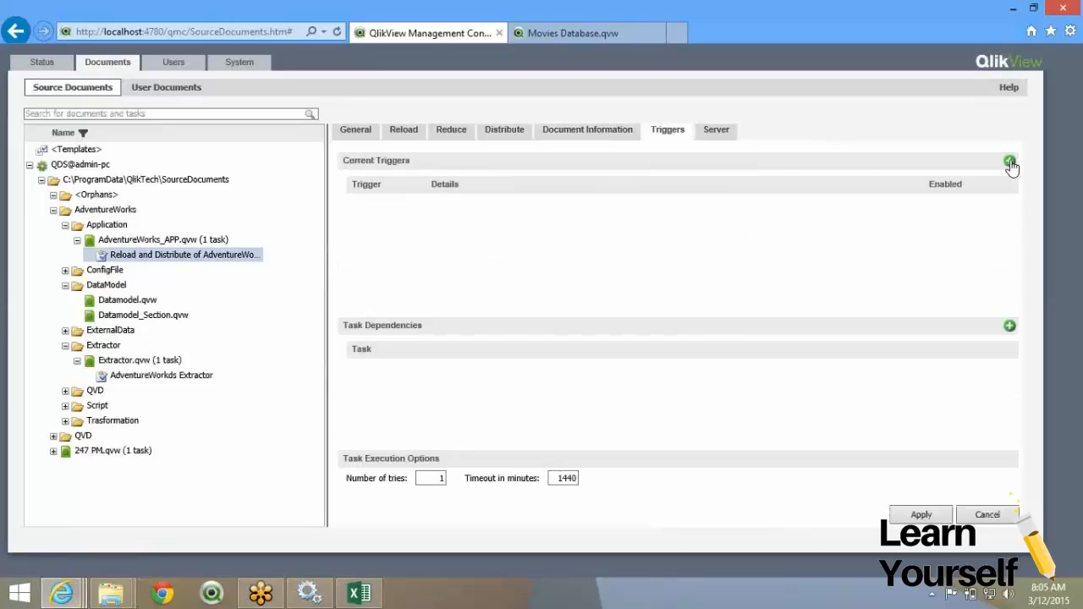
Trigger the task on successful completion of 247 PM, then start a new Datamodel.qvw task.
click(1010, 163)
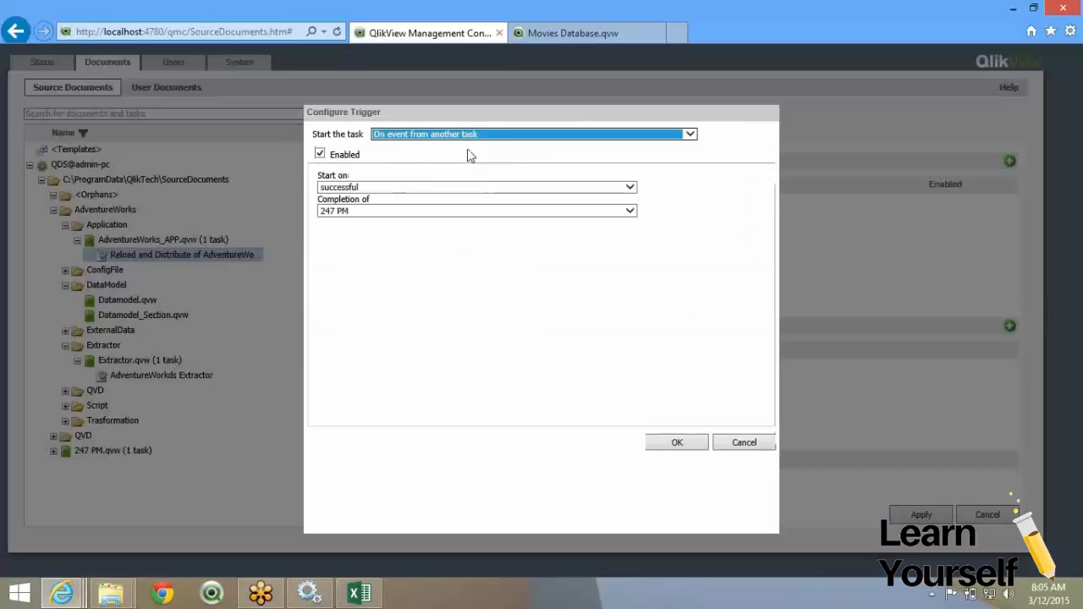
click(379, 211)
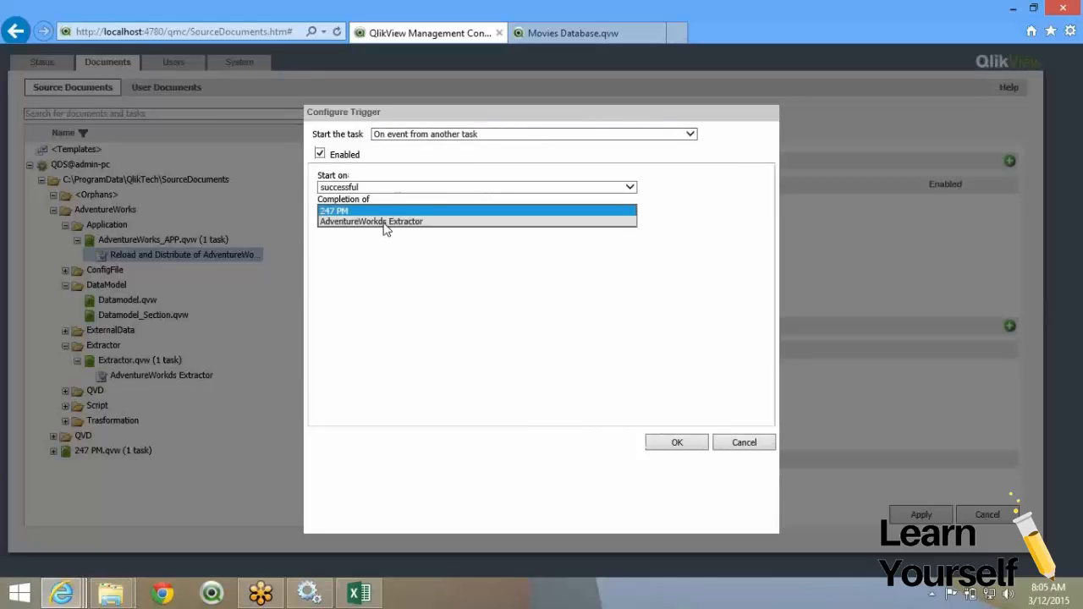
click(397, 258)
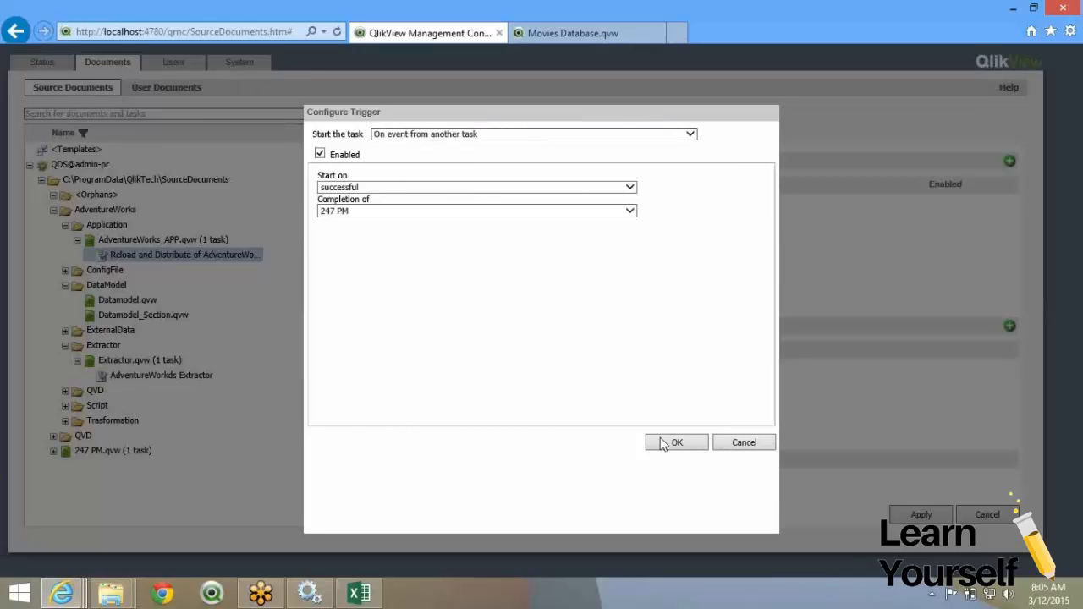
click(699, 446)
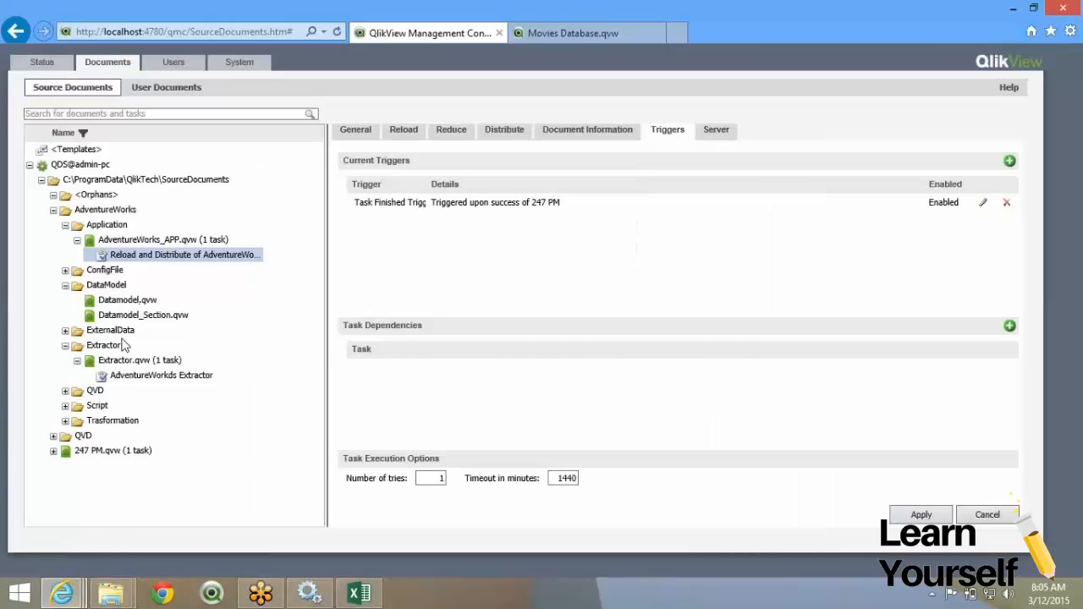
click(127, 300)
click(975, 134)
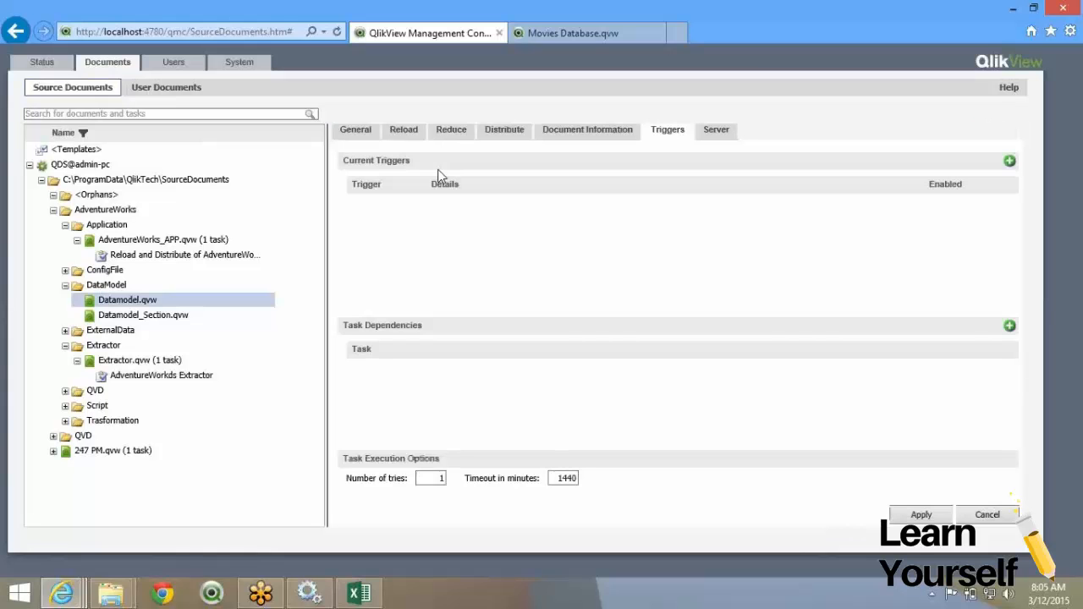
Add a trigger on AdventureWorks Extractor's success and save the Datamodel.qvw reload task.
click(1010, 163)
click(489, 136)
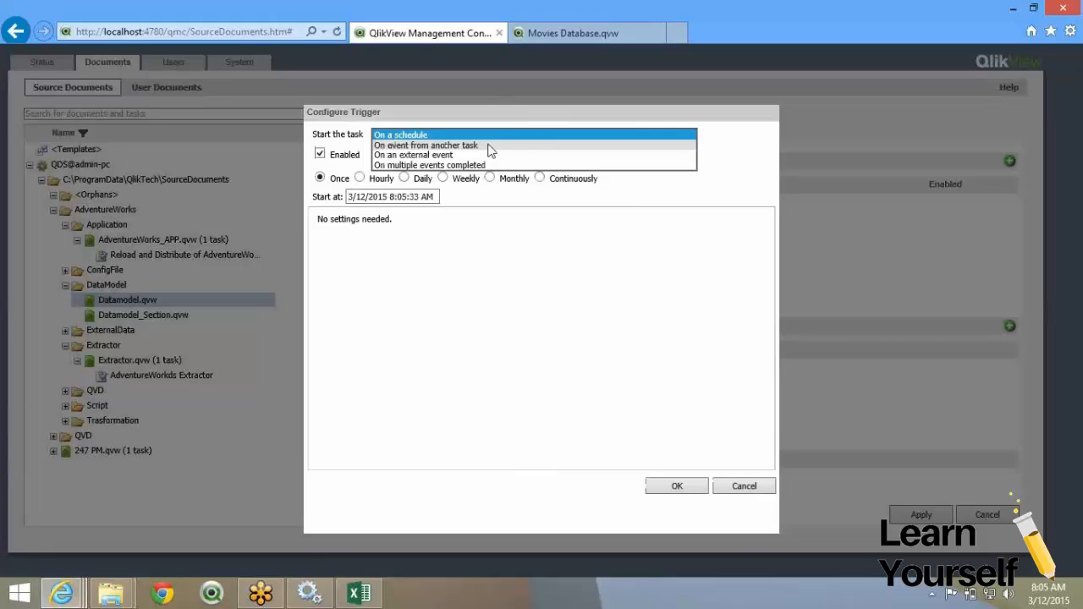
click(474, 145)
click(415, 210)
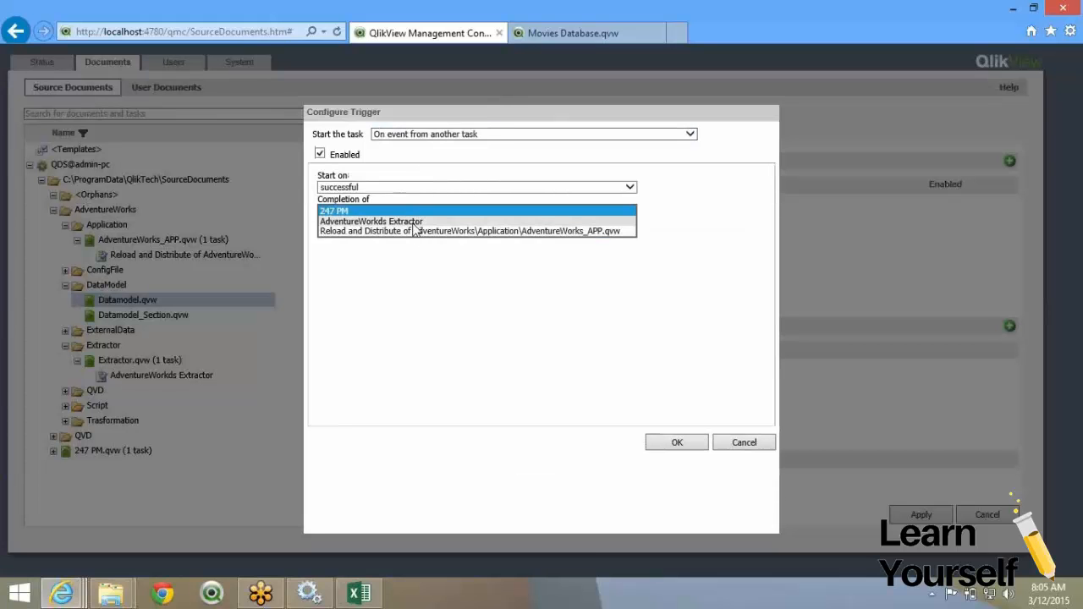
click(415, 222)
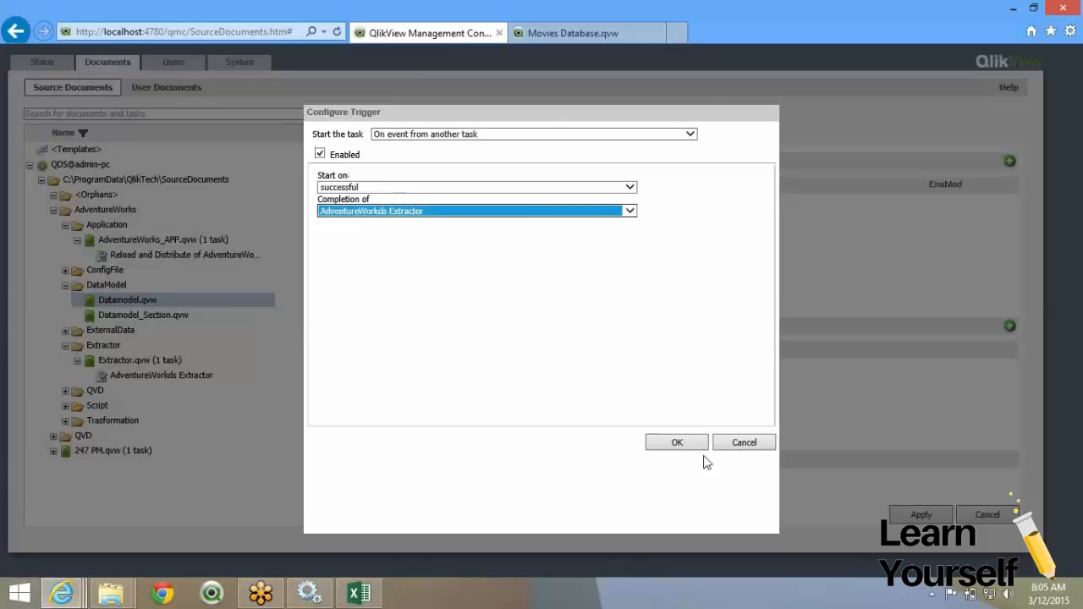
click(699, 445)
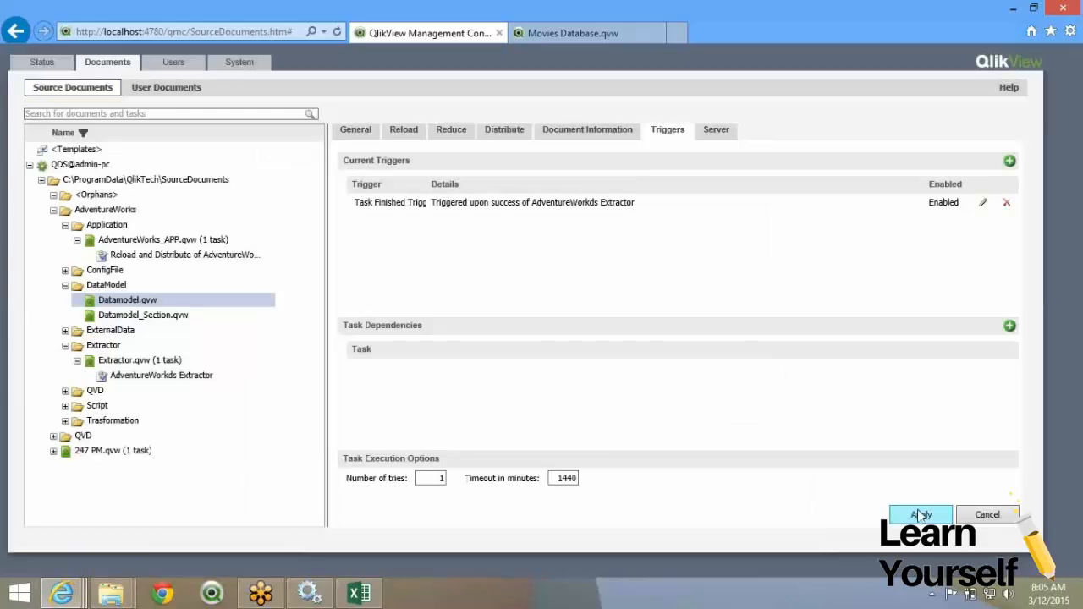
click(921, 515)
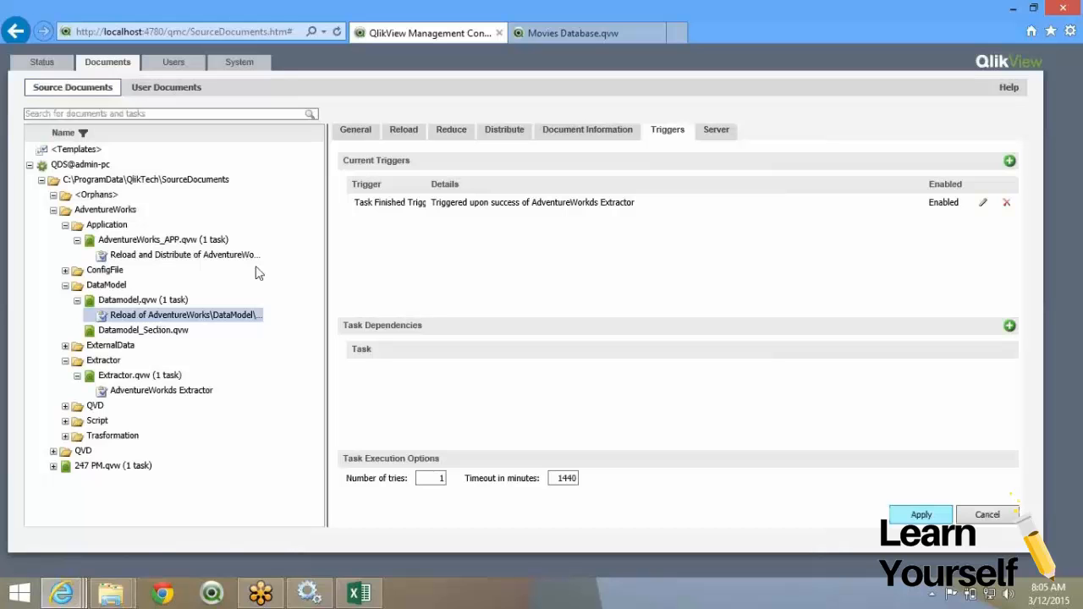
Rename the Datamodel reload task to 'AdventureWorks Datamodel' and save it.
click(348, 129)
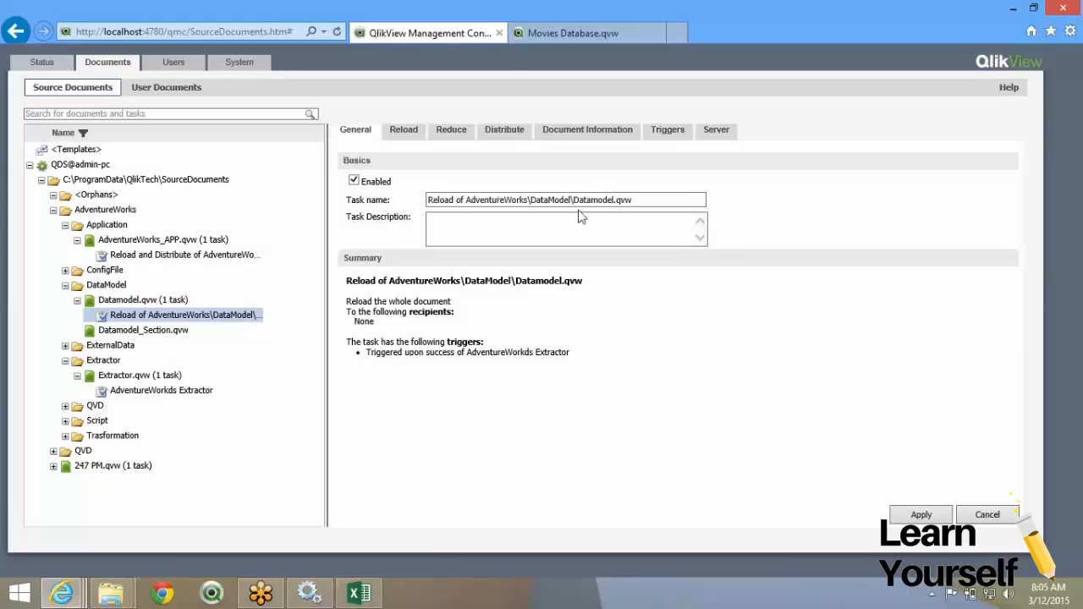
drag(574, 199, 459, 200)
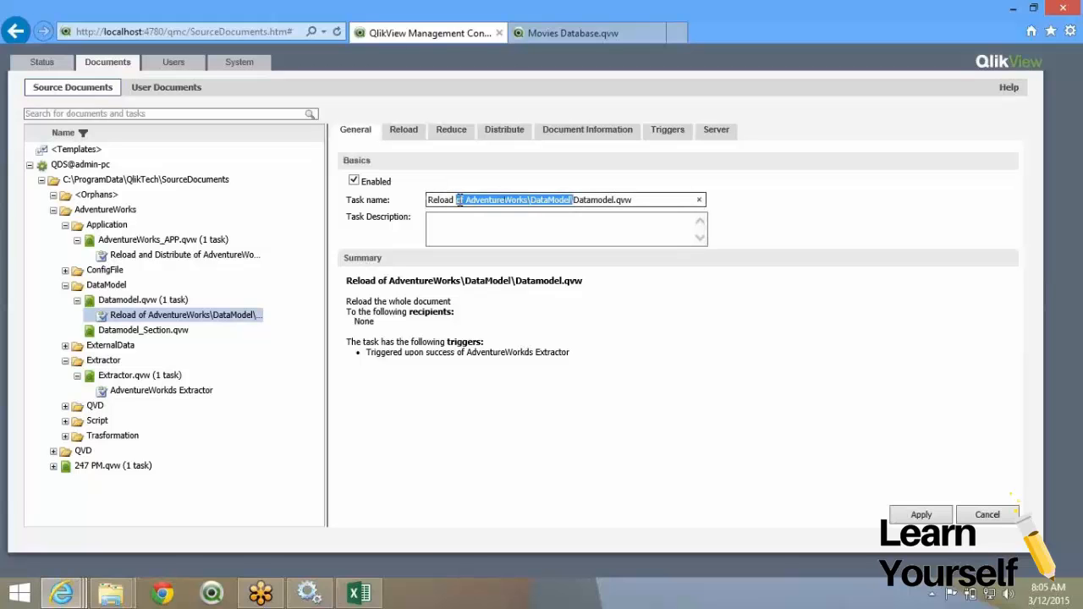
key(Delete)
key(BackSpace)
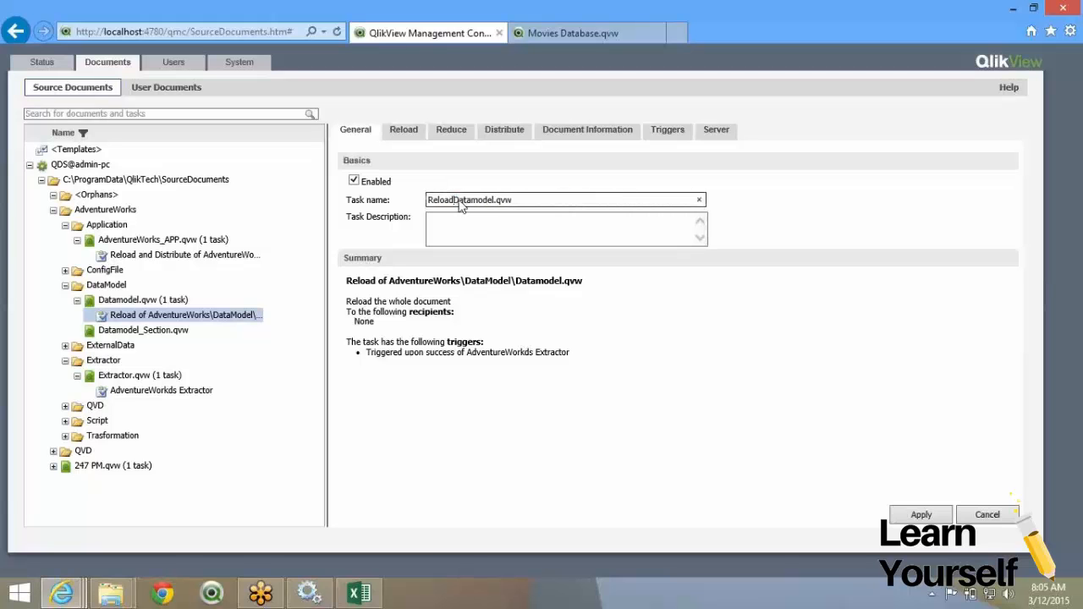
key(BackSpace)
key(BackSpace)
key(BackSpace)
key(BackSpace)
key(BackSpace)
key(BackSpace)
key(BackSpace)
key(BackSpace)
key(BackSpace)
key(BackSpace)
key(Home)
text(Adventuree)
key(BackSpace)
text(Works)
click(897, 520)
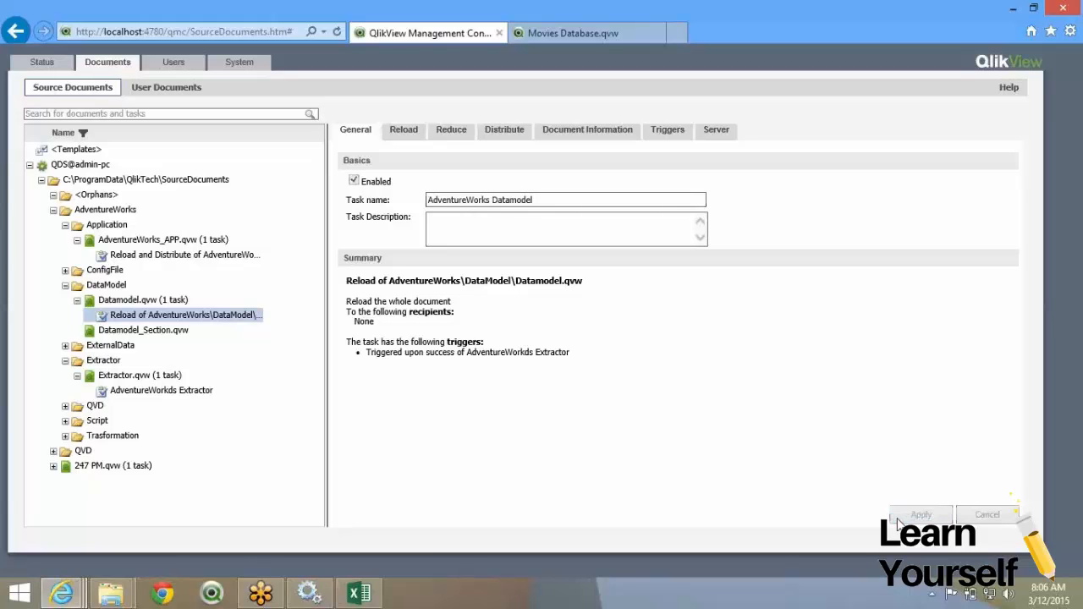
Rename the application task to 'AdventureWorks Application'.
click(210, 256)
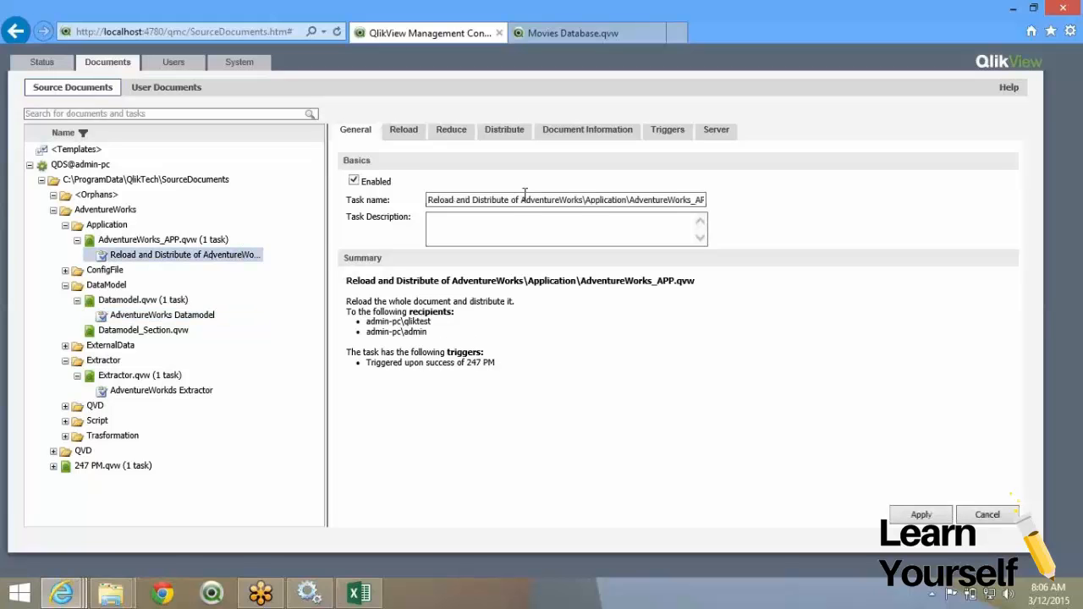
drag(522, 200, 416, 200)
key(BackSpace)
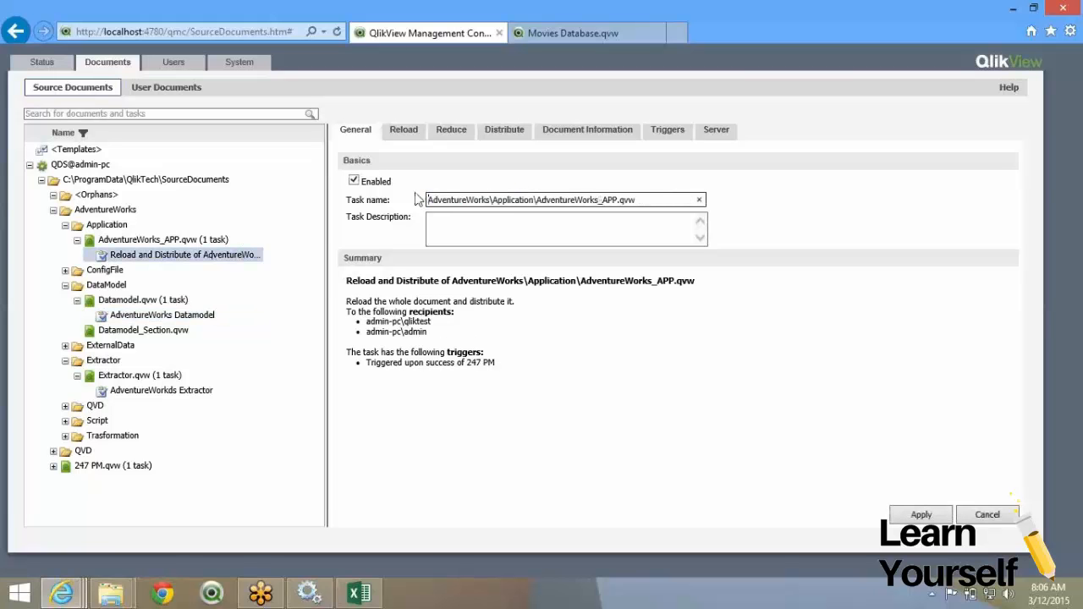
key(BackSpace)
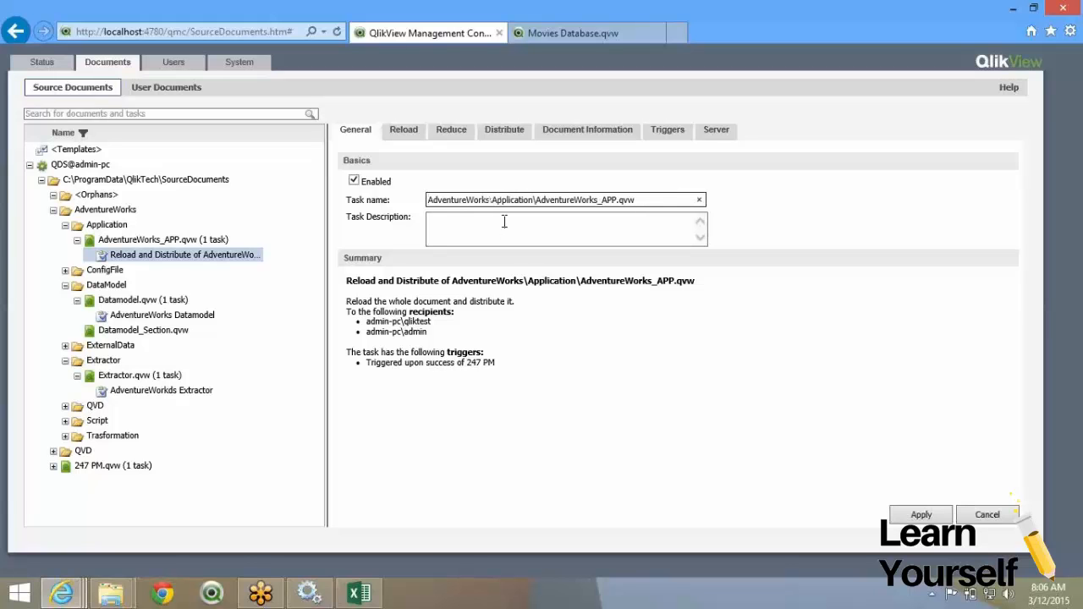
drag(532, 200, 811, 238)
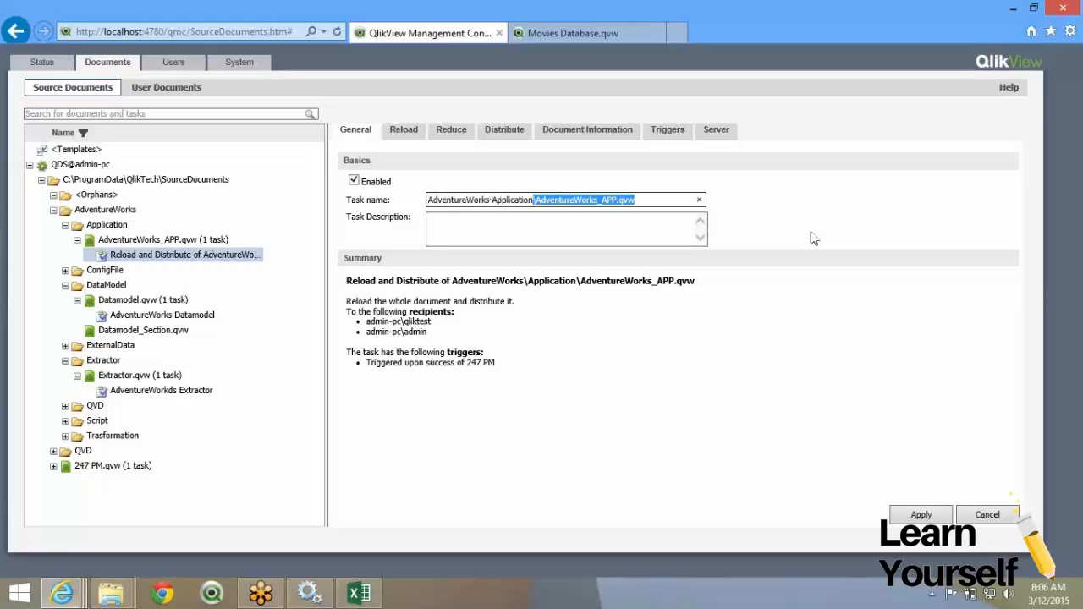
key(BackSpace)
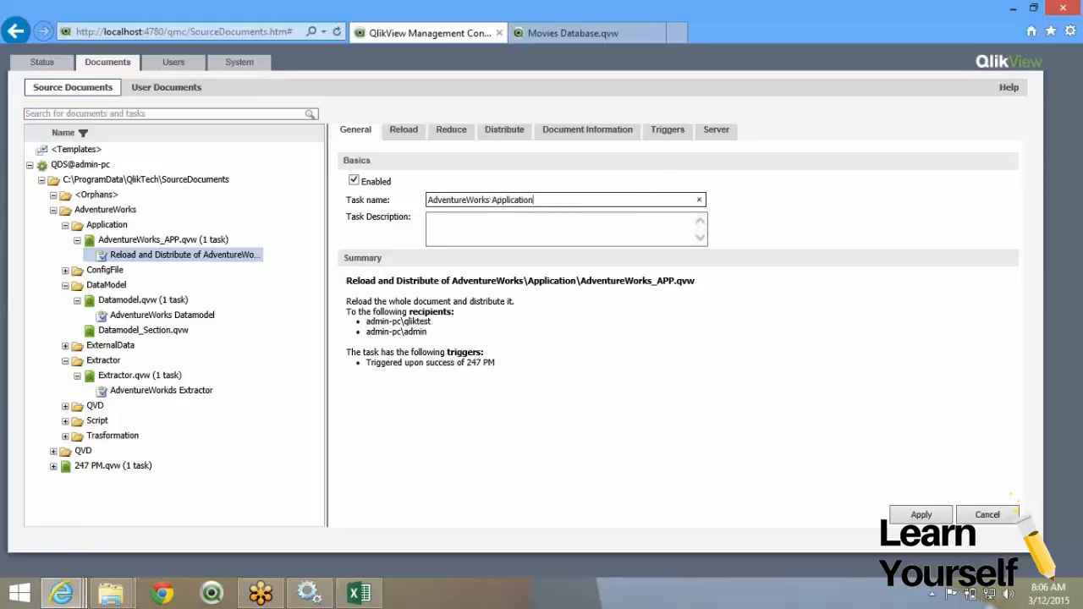
key(Return)
click(664, 132)
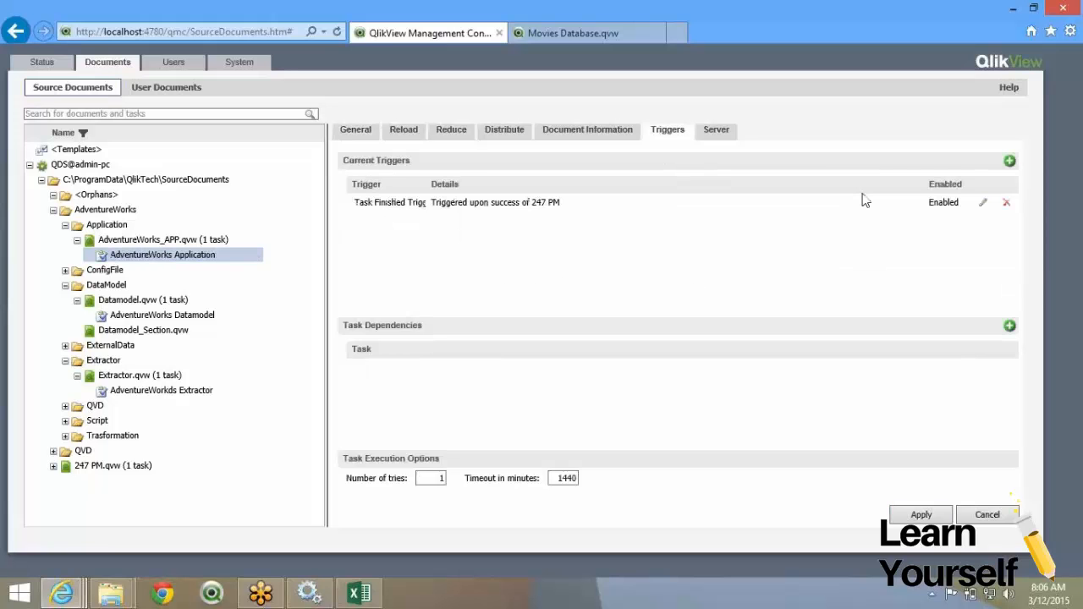
Change the application task's trigger to fire on completion of AdventureWorks Datamodel and save.
click(982, 205)
click(381, 210)
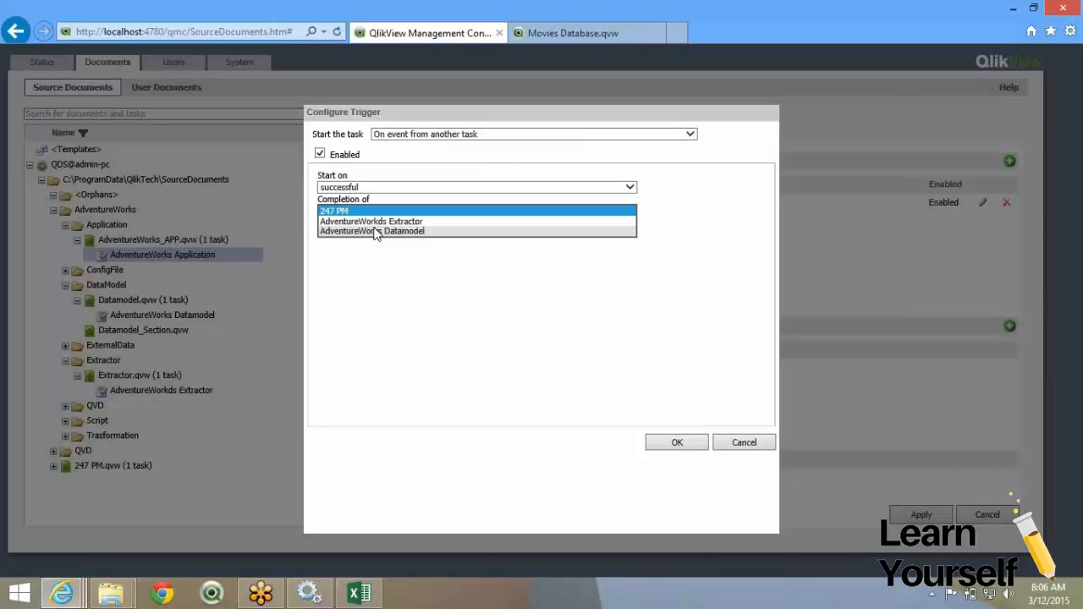
click(375, 231)
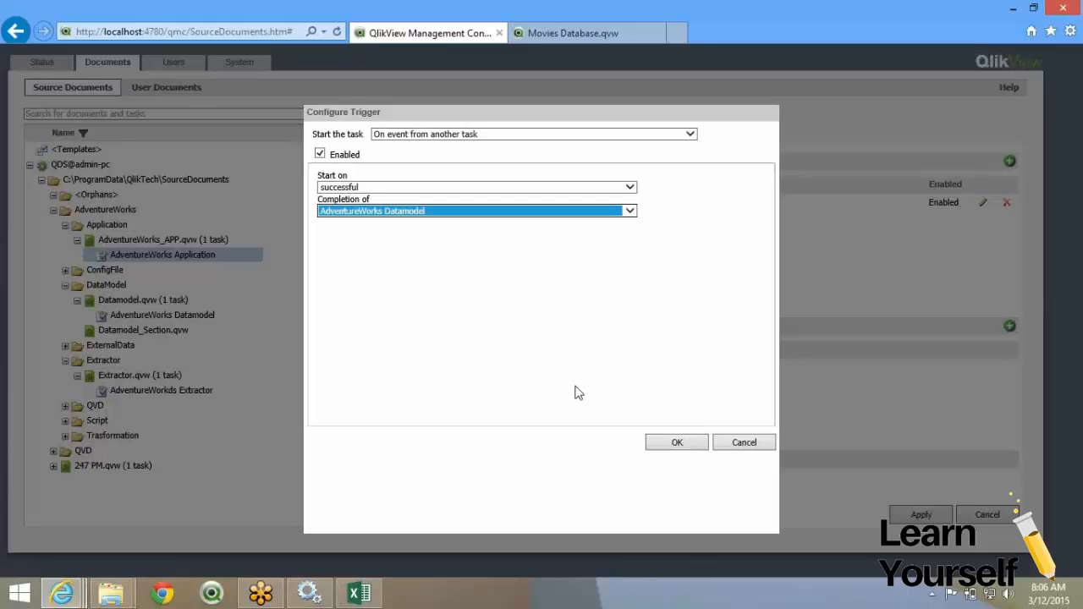
click(665, 445)
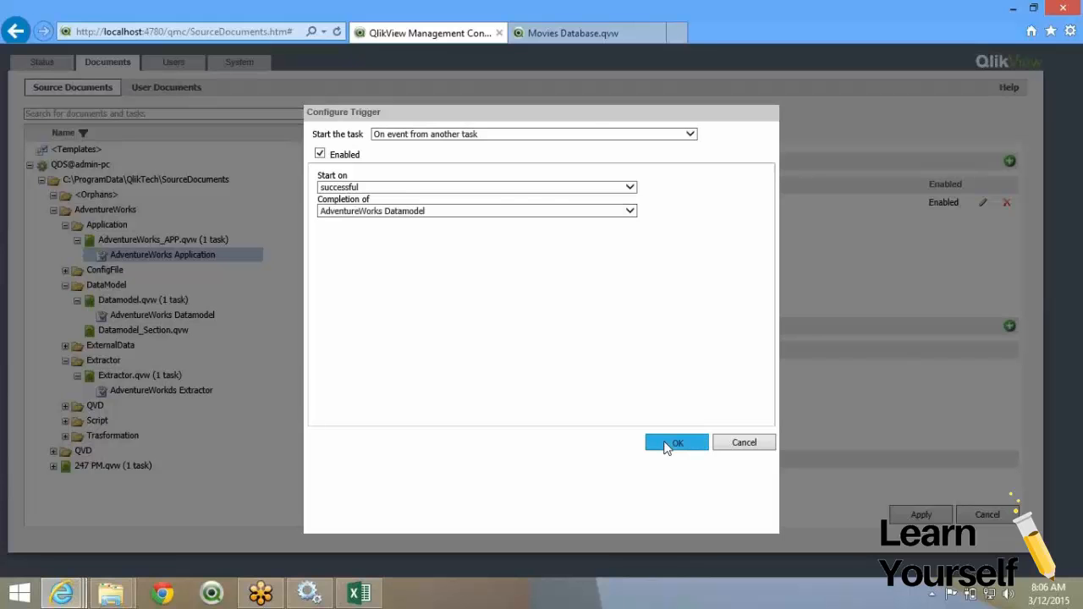
click(920, 517)
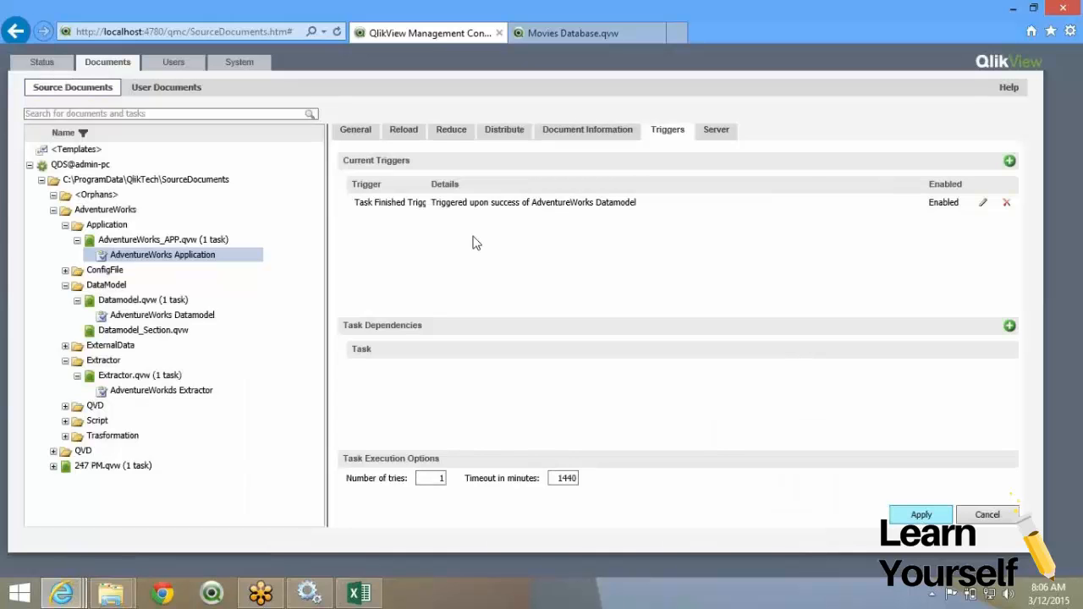
View task statuses, showing AdventureWorks Extractor waiting for 8:10 AM.
click(190, 392)
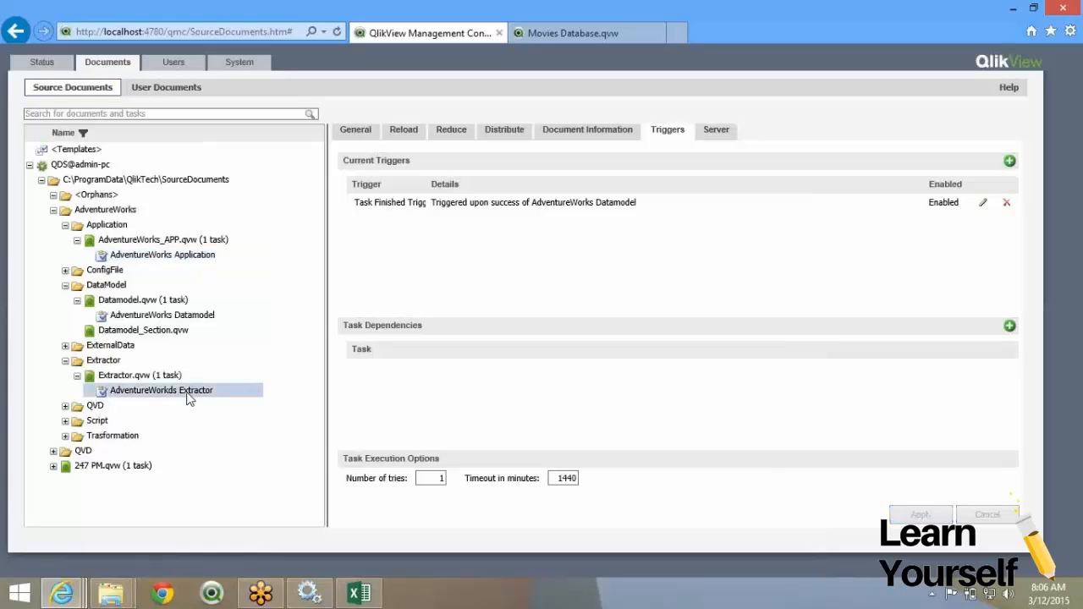
click(51, 73)
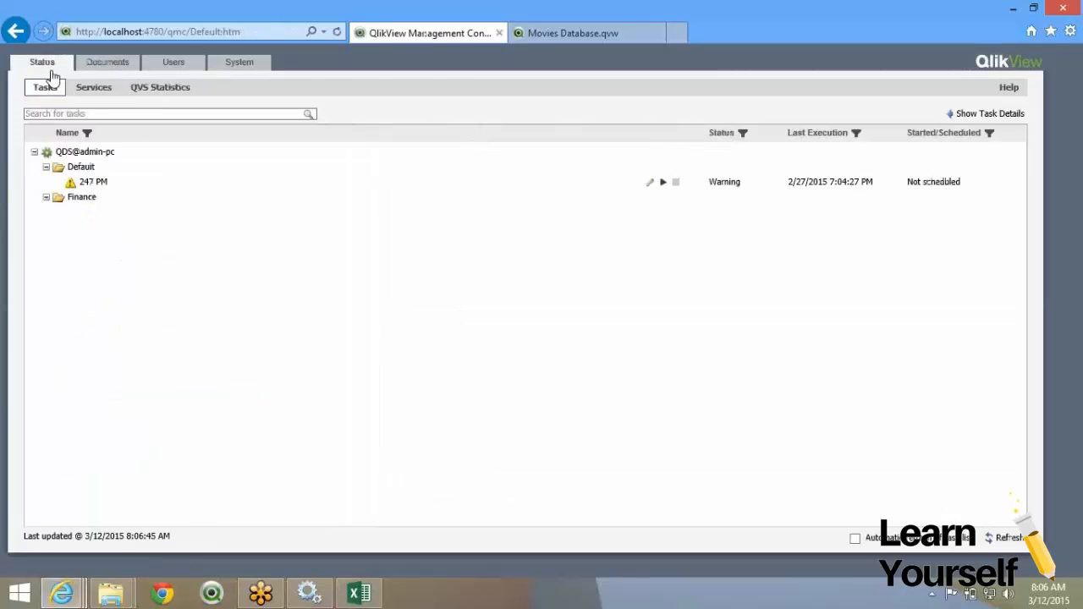
click(46, 167)
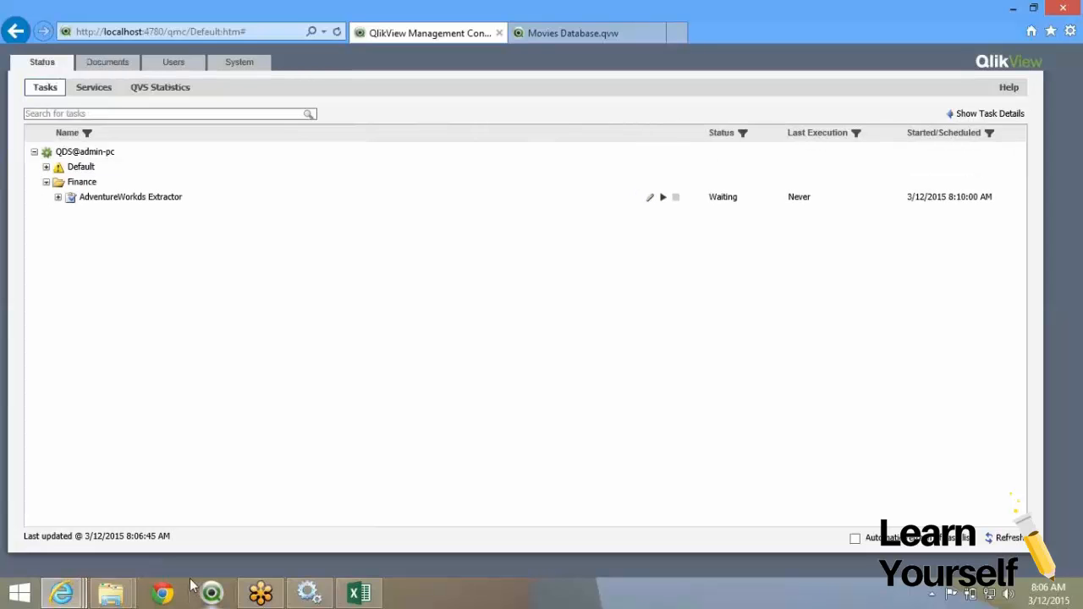
Switch to the Excel notes workbook and move to the blank Sheet13.
click(359, 597)
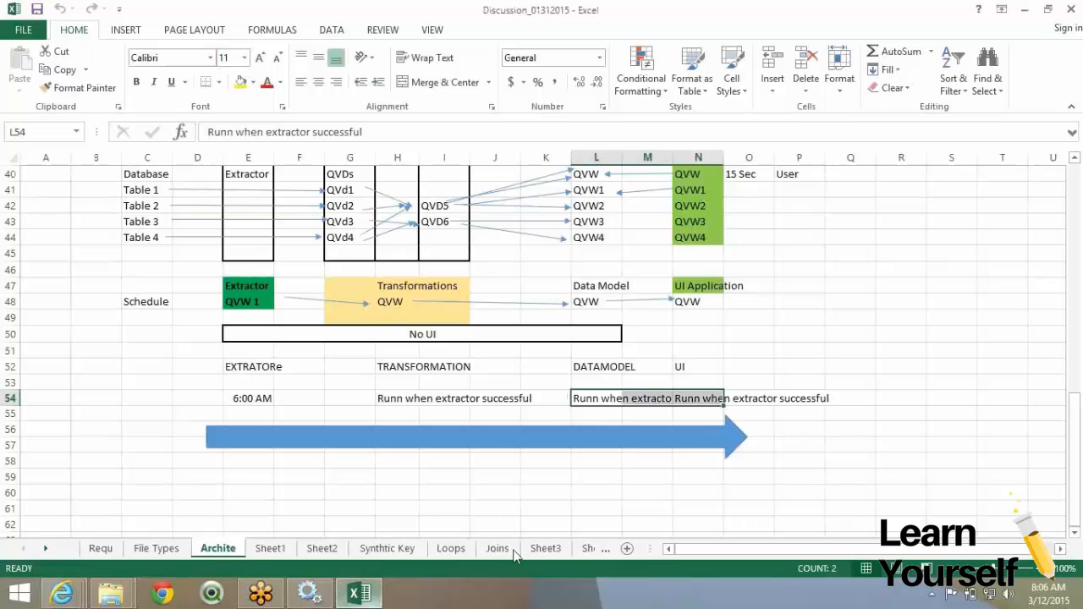
click(585, 546)
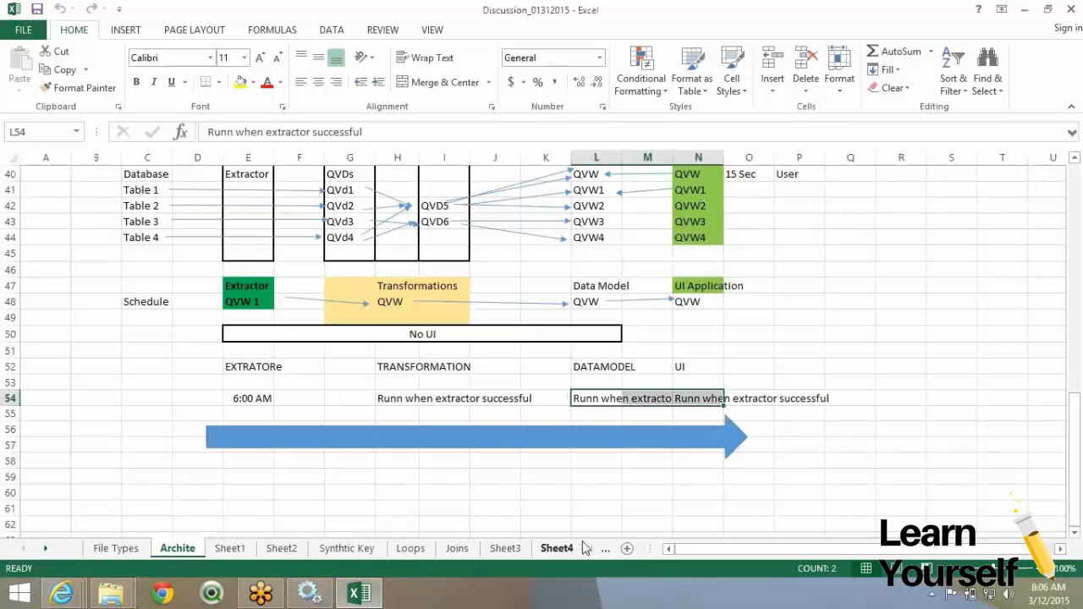
click(585, 549)
click(585, 548)
click(585, 548)
click(585, 548)
click(584, 548)
click(585, 548)
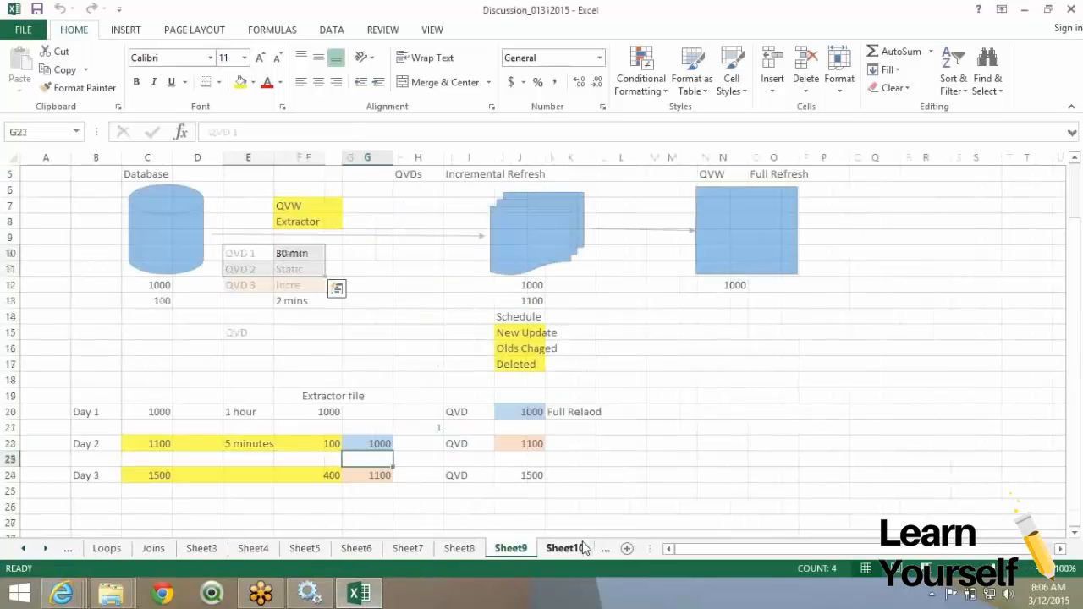
click(584, 548)
click(601, 556)
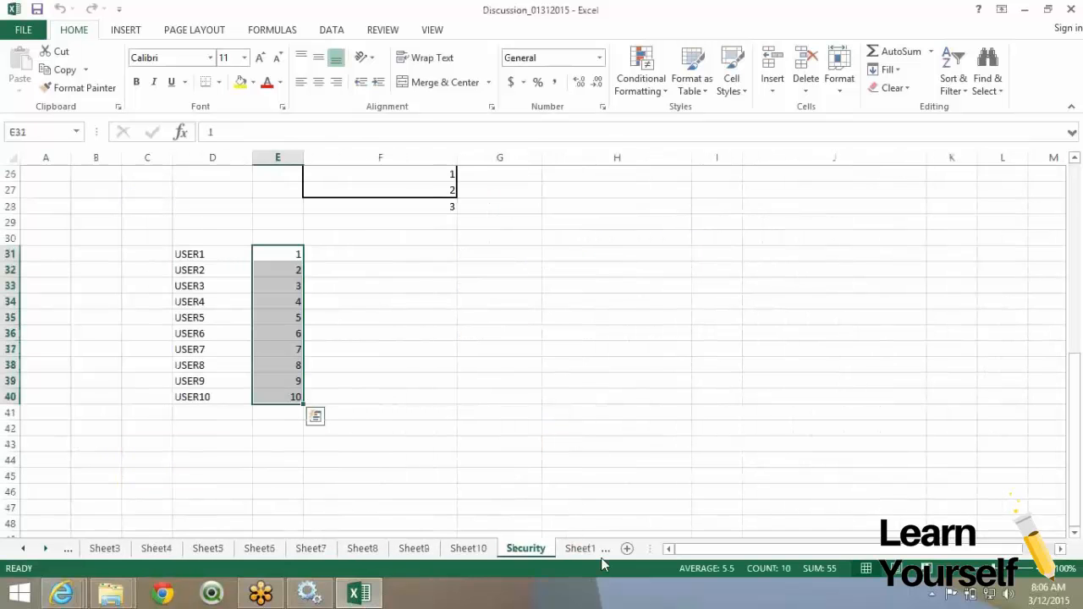
click(598, 554)
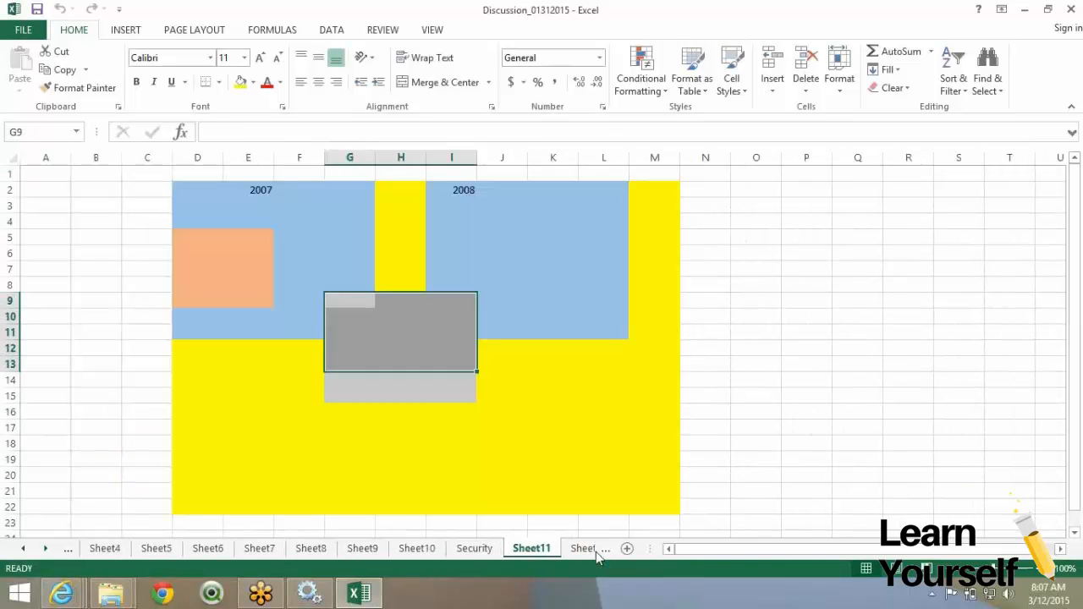
click(596, 550)
click(602, 549)
click(242, 222)
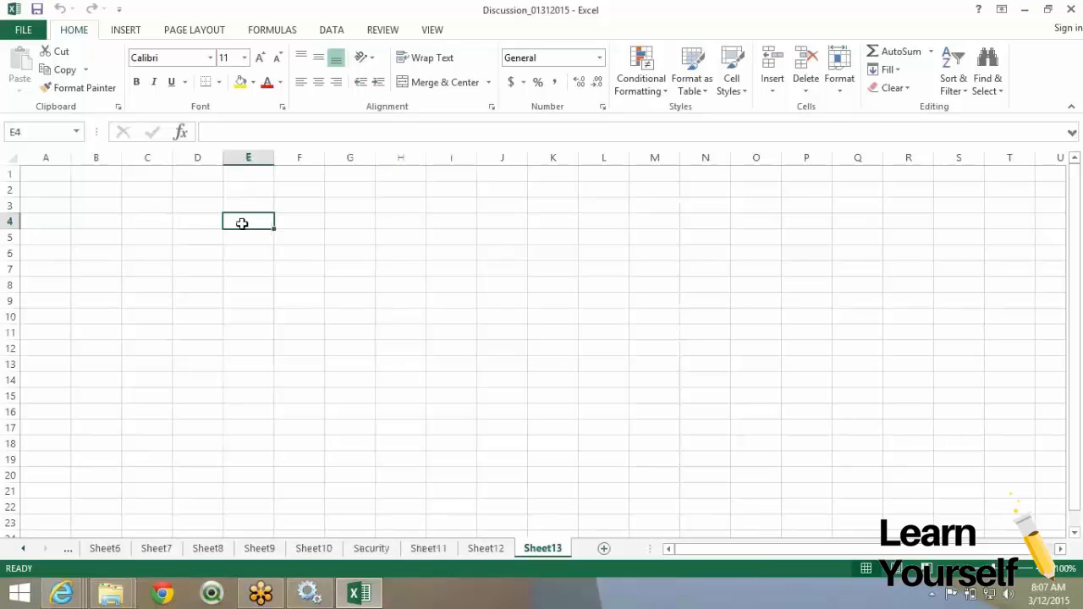
Enter 'document' in E4 with 1 and 2 beneath it, and select them to continue the numbering.
click(317, 222)
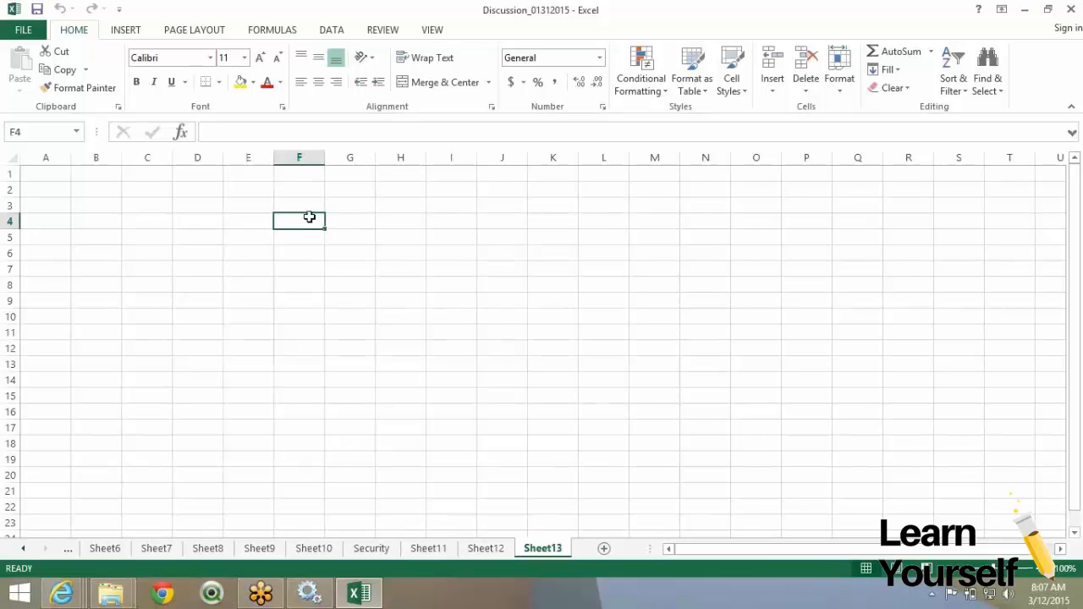
click(254, 216)
double_click(255, 218)
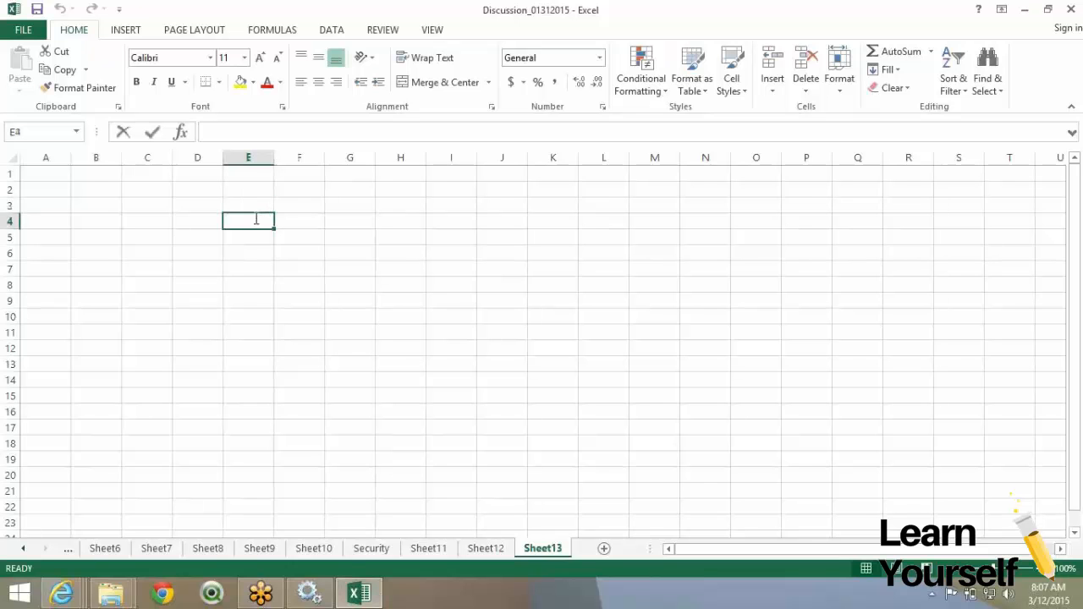
text(document)
key(Return)
text(1)
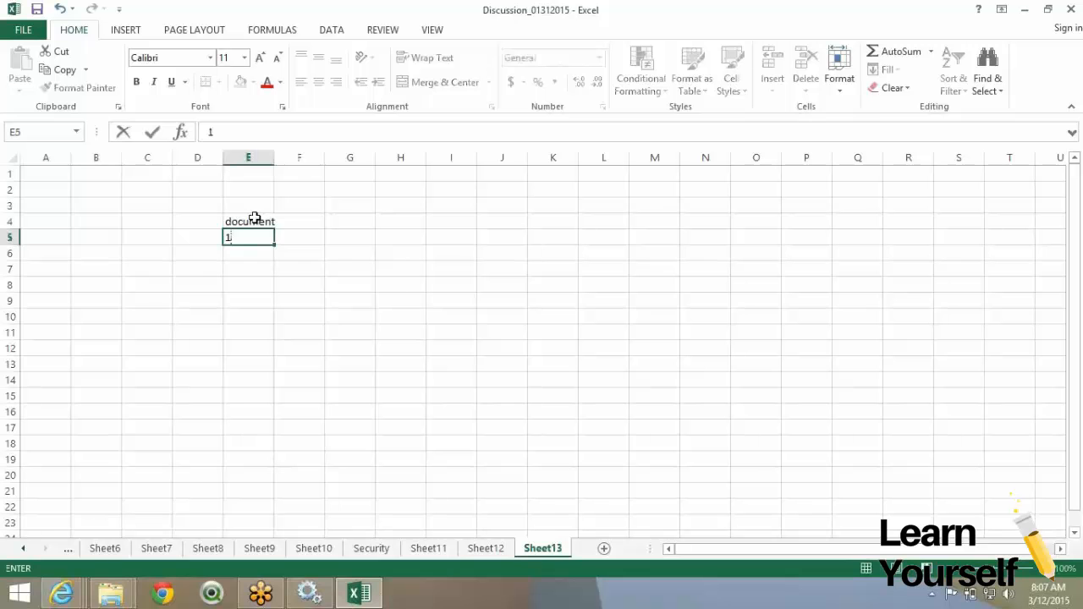
key(Return)
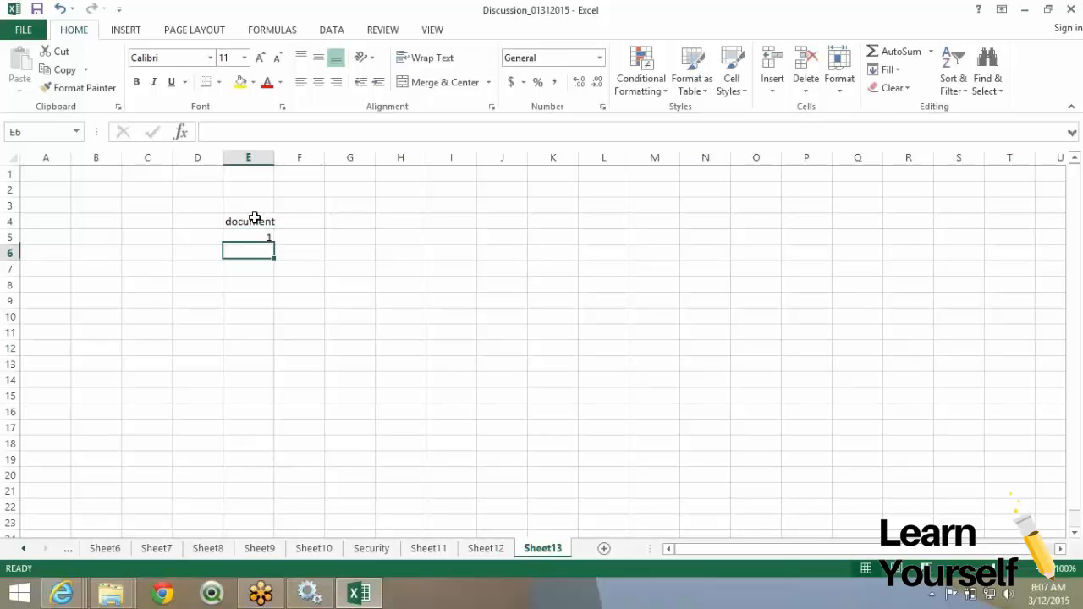
text(2)
drag(256, 237, 266, 391)
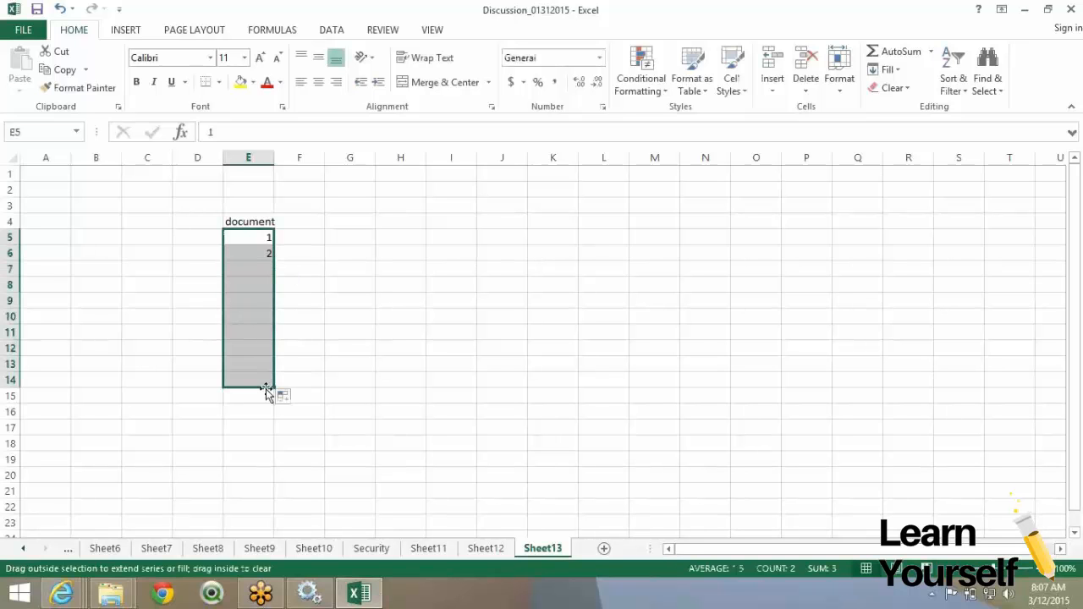
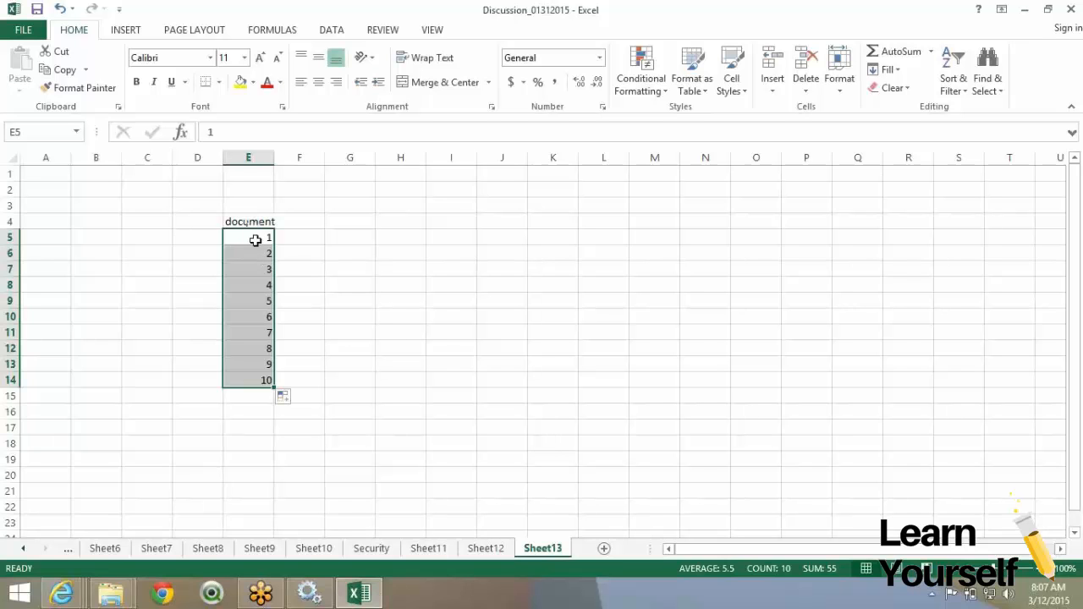
Change the E4 heading on Sheet13 from 'document' to 'territory' above the numbers 1–10.
click(255, 240)
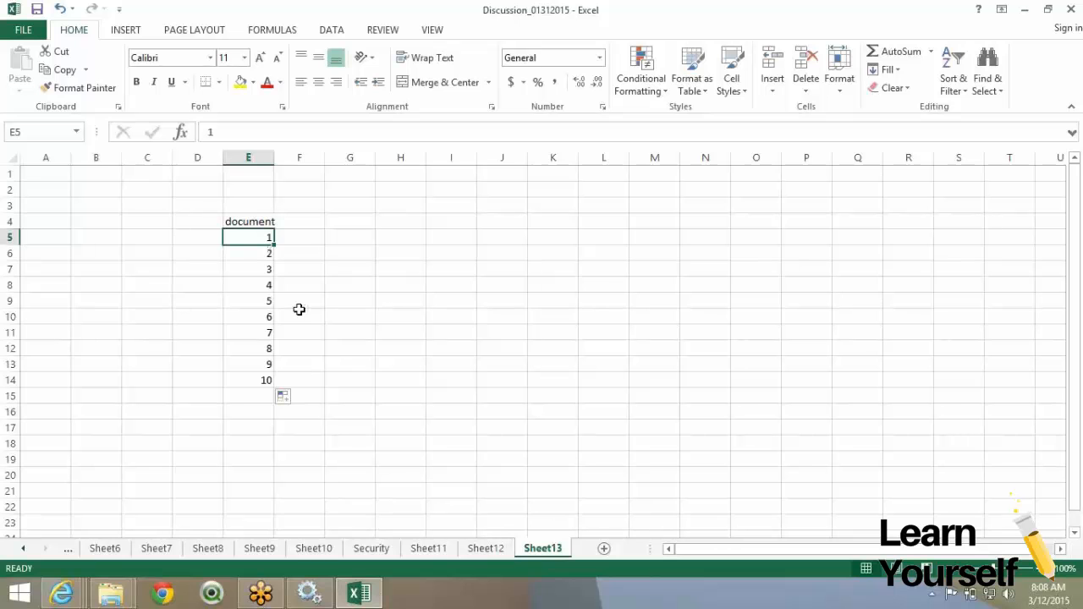
click(259, 224)
text(terr)
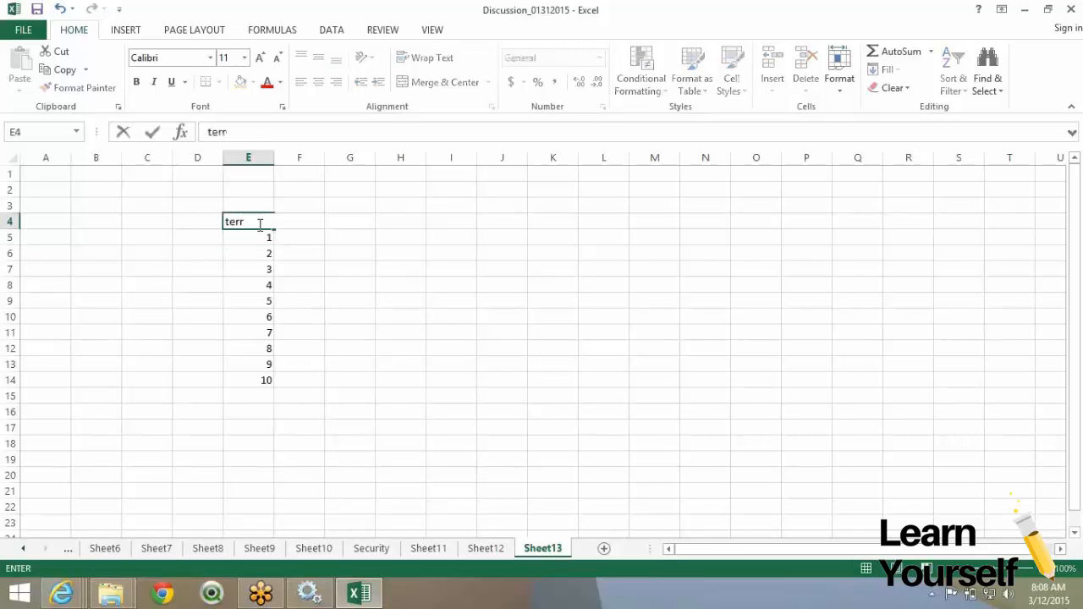
text(itory)
key(ctrl+Return)
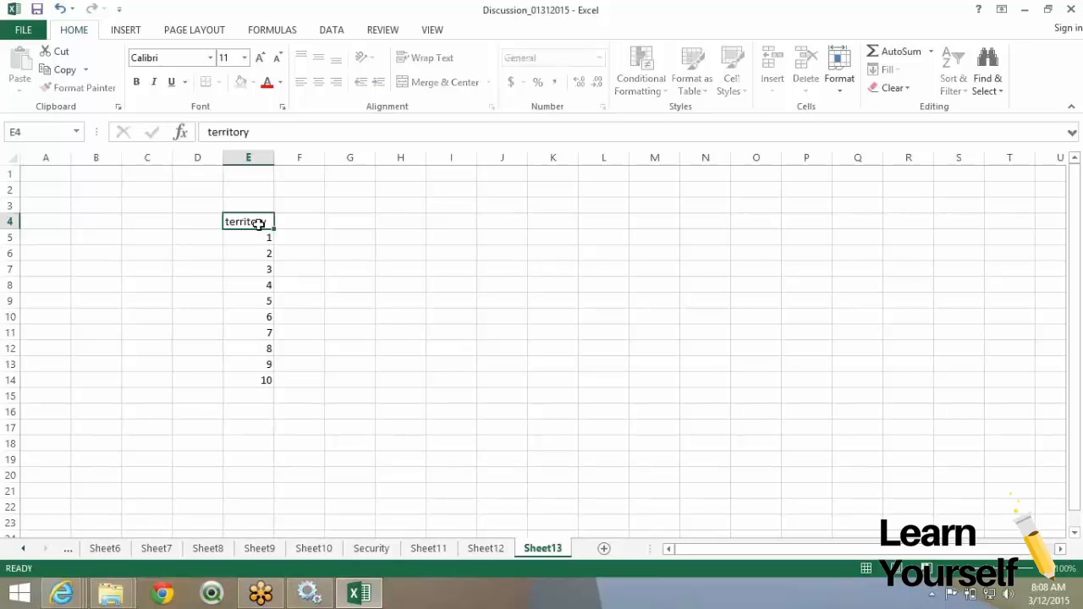
key(Return)
click(258, 224)
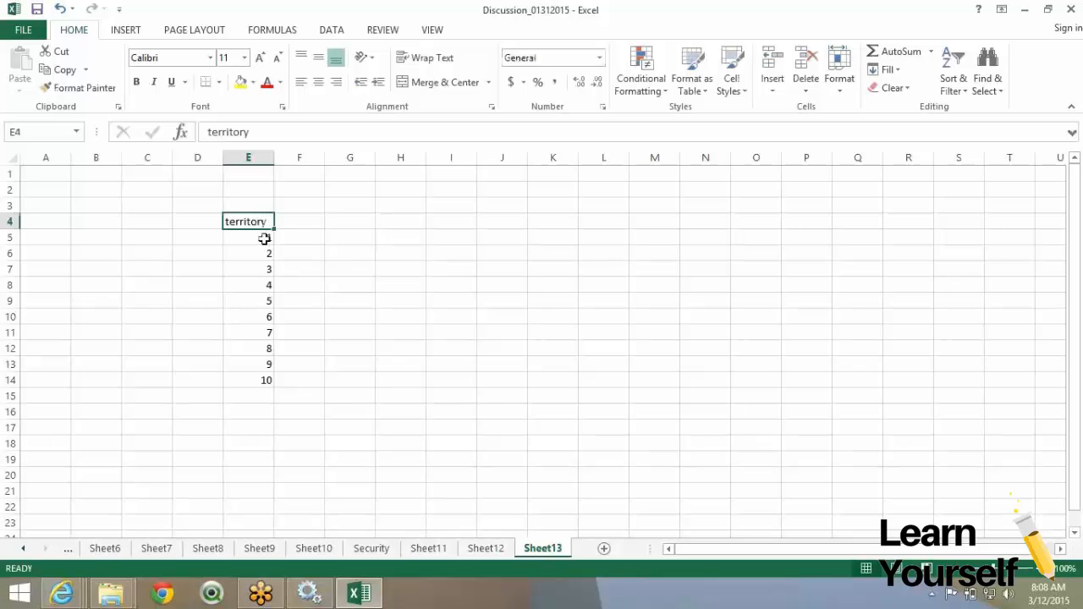
click(263, 239)
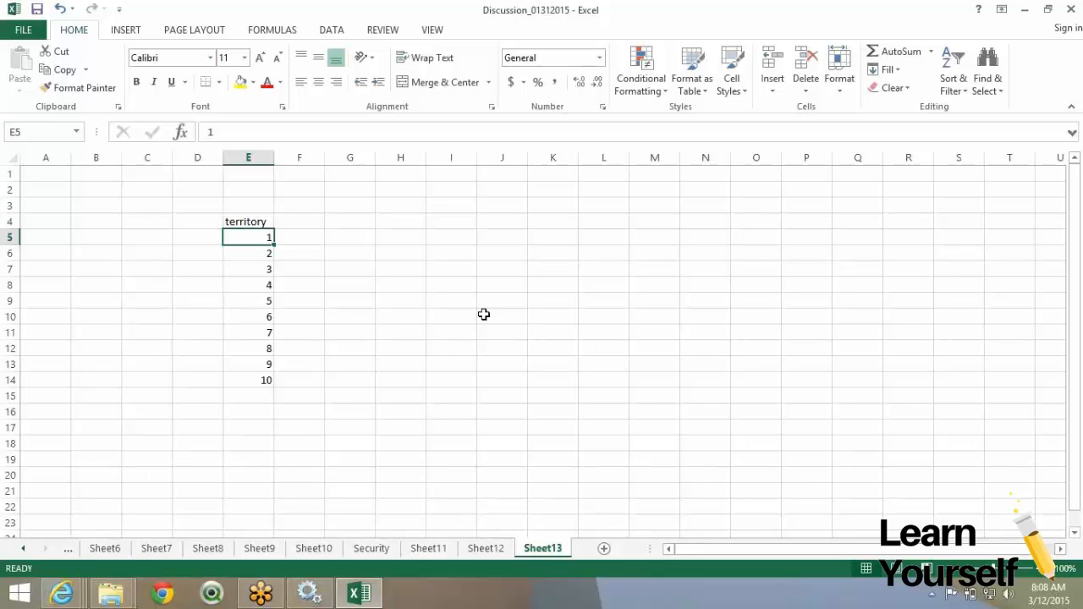
click(418, 247)
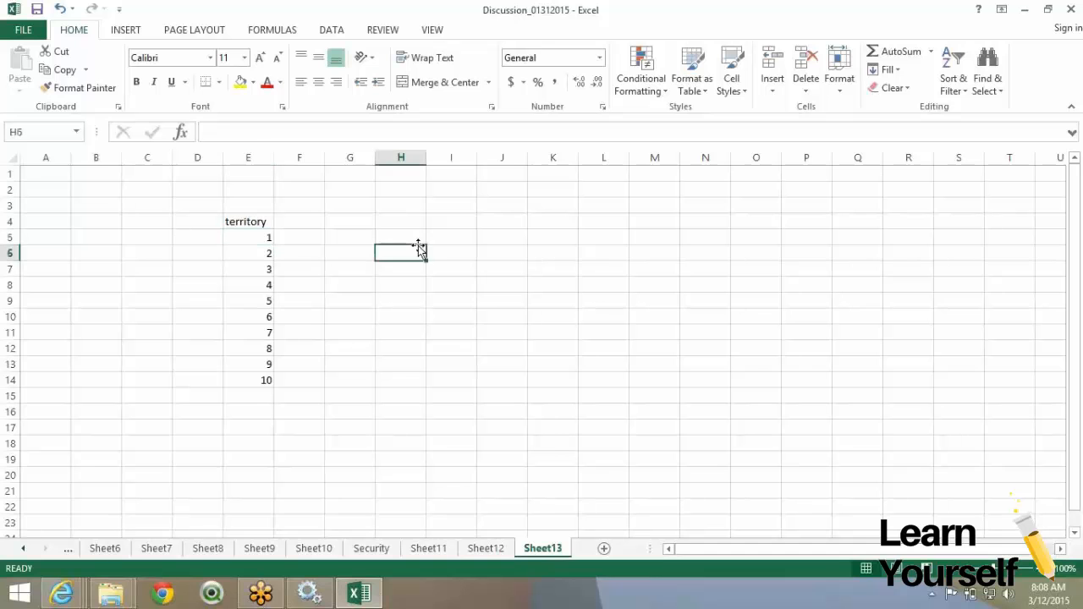
click(675, 17)
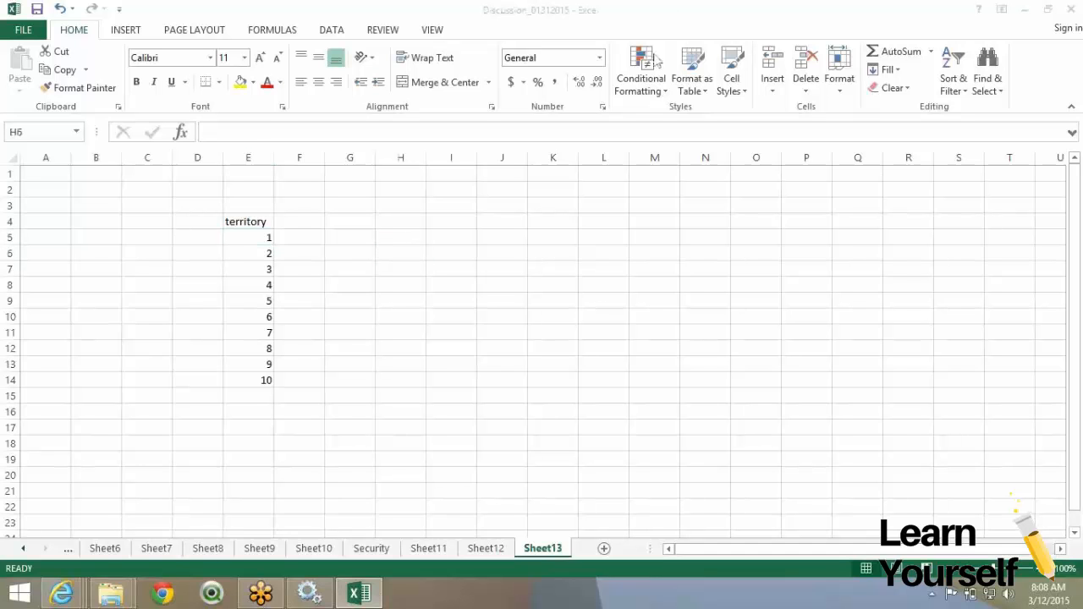
click(381, 237)
click(377, 237)
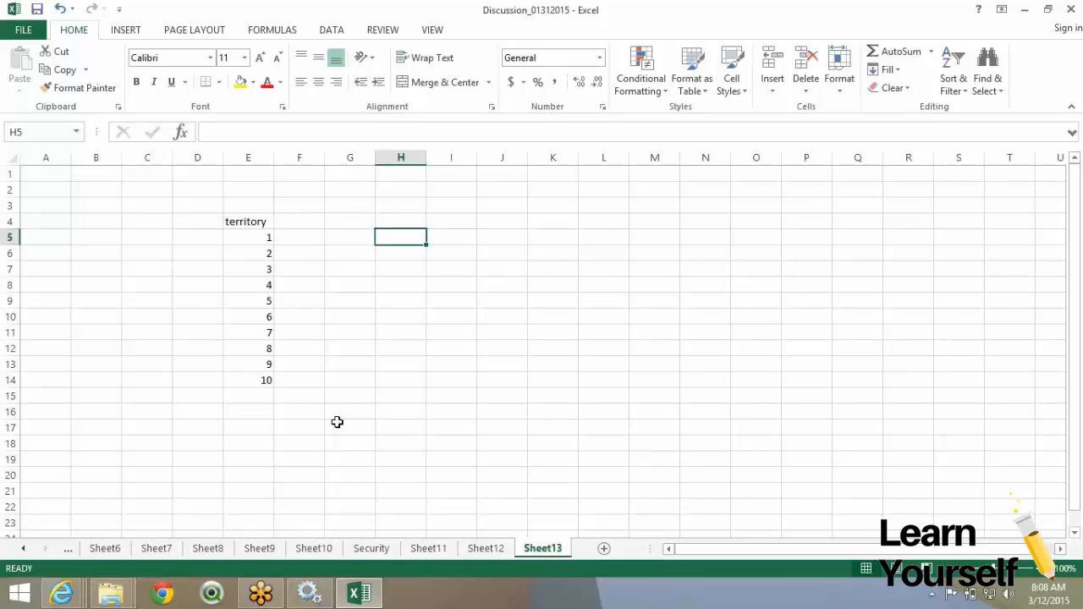
click(77, 588)
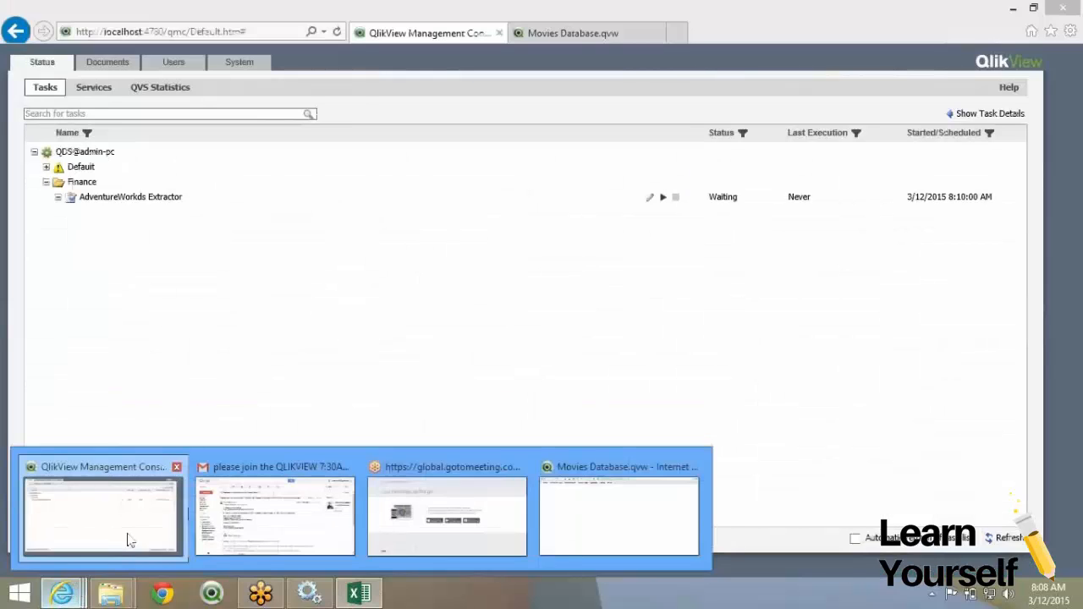
Expand the Extractor and Datamodel tasks, refresh, and show the failed AdventureWorks Extractor's details.
click(129, 540)
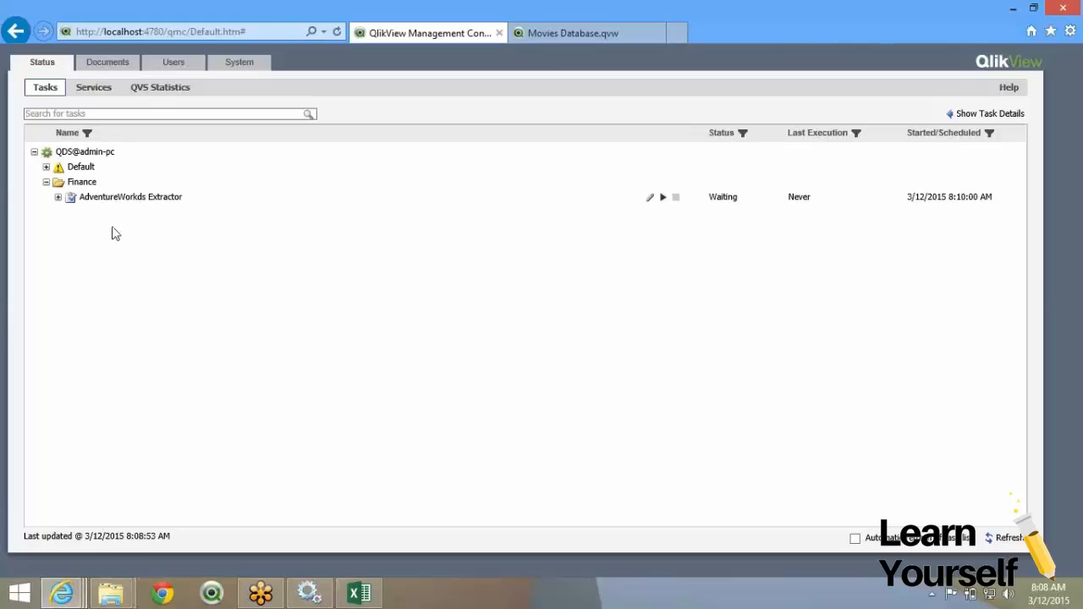
click(58, 197)
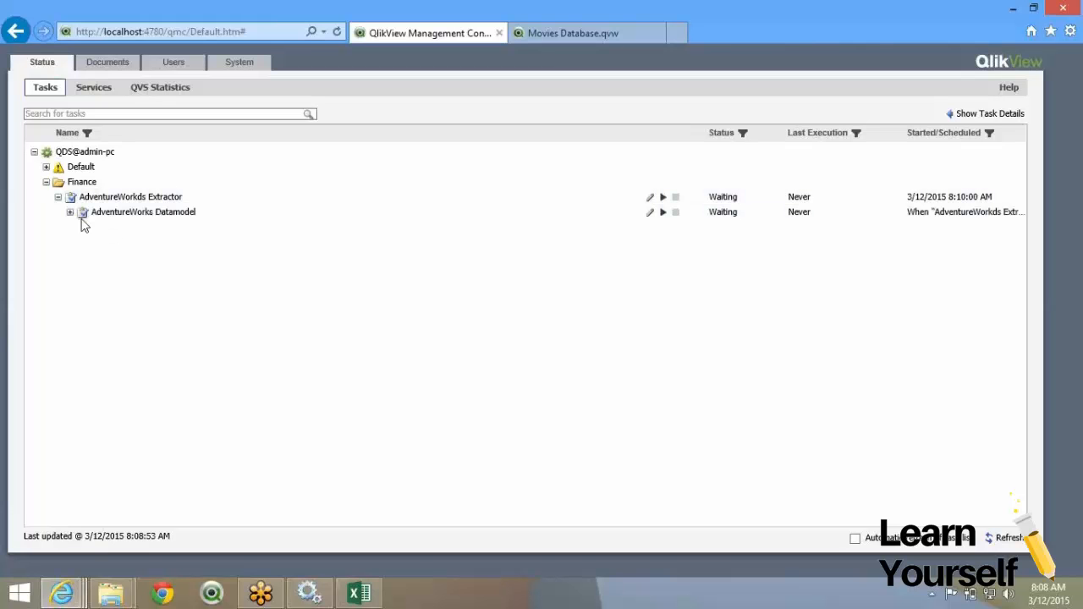
click(71, 213)
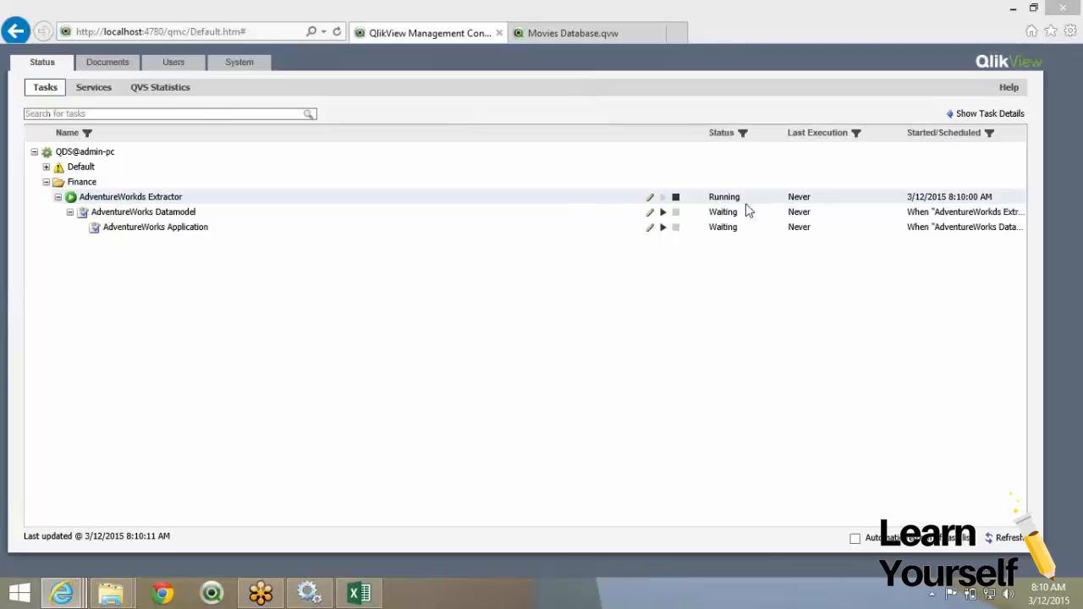
click(338, 33)
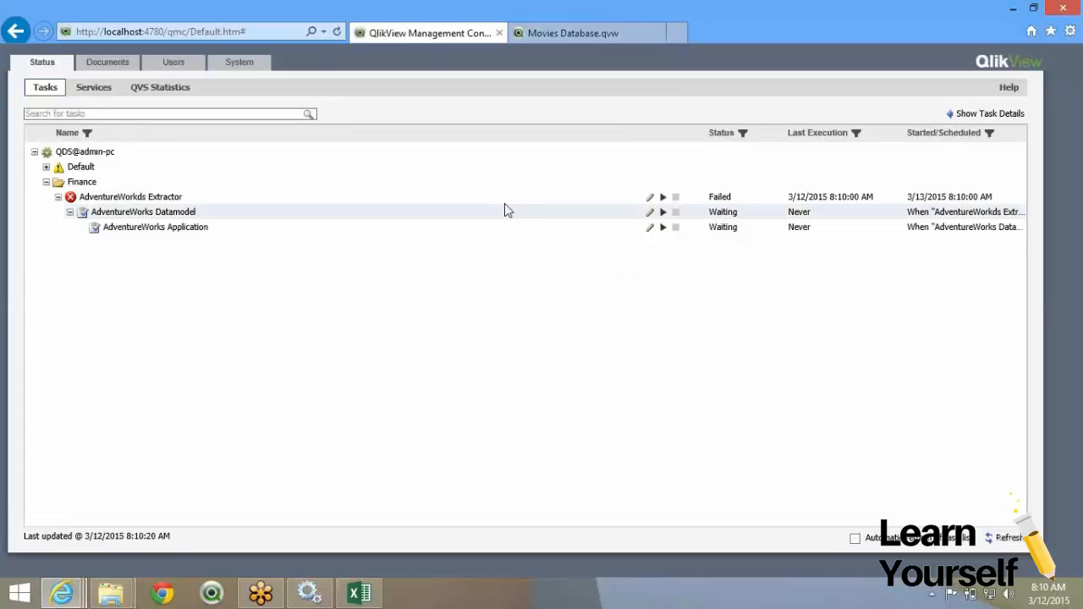
click(742, 202)
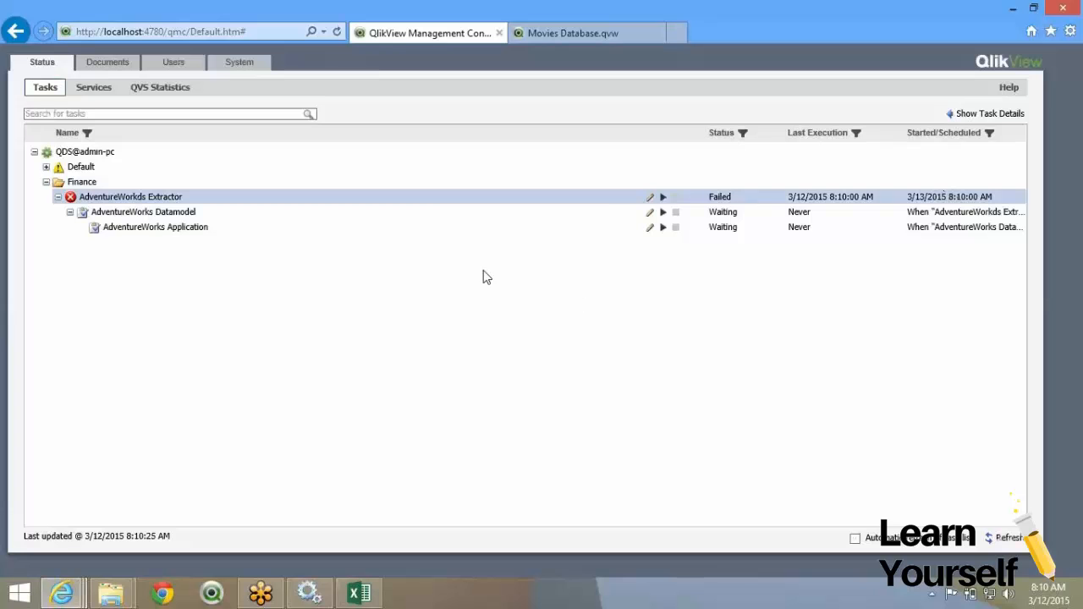
click(955, 115)
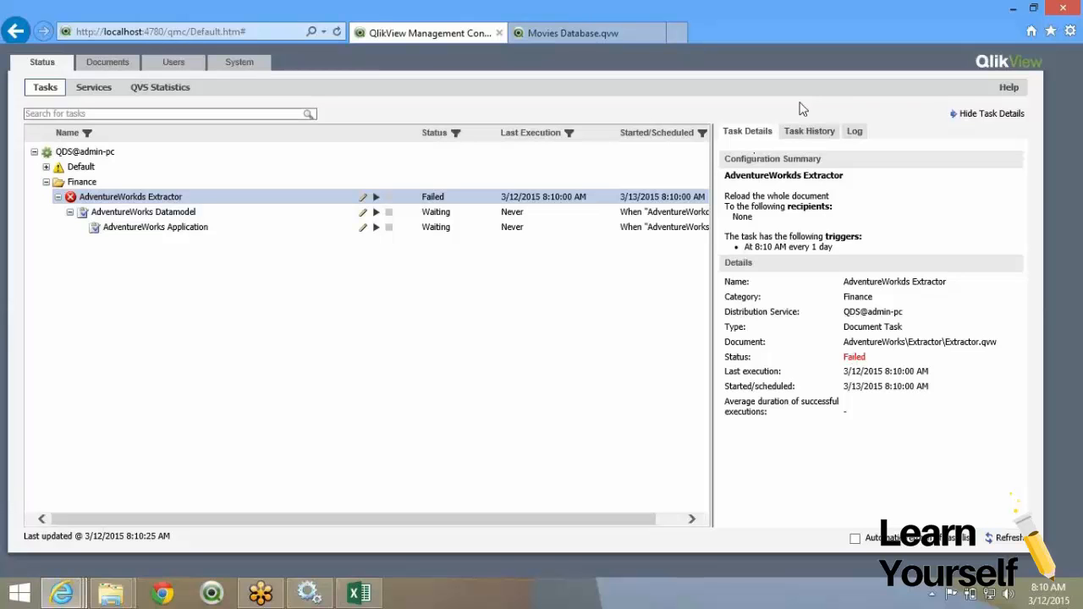
Check the Extractor task's history and log, widening the log panel over the task tree.
click(809, 134)
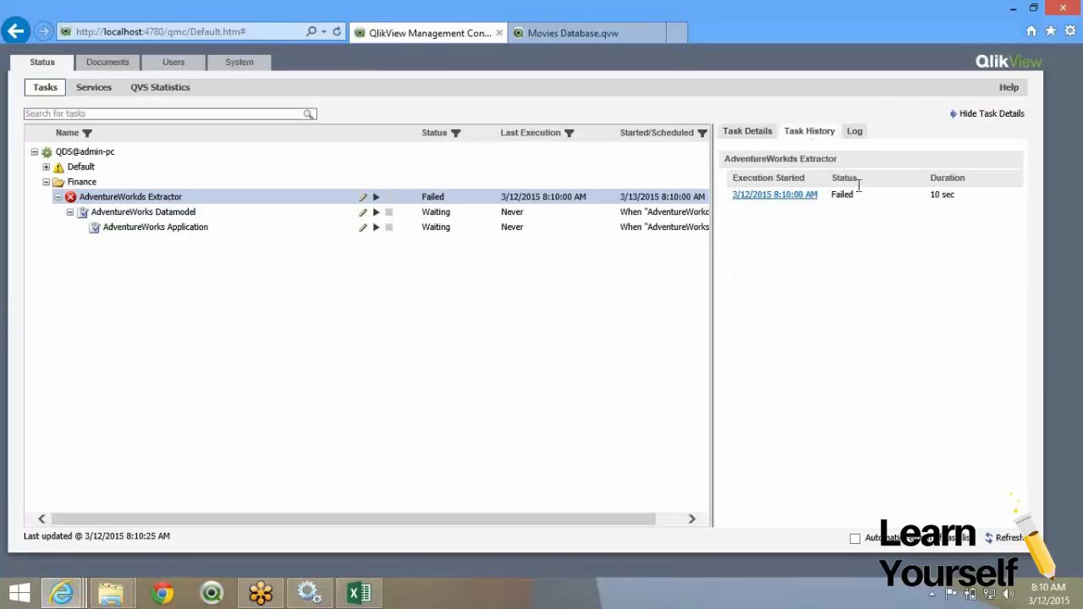
click(854, 133)
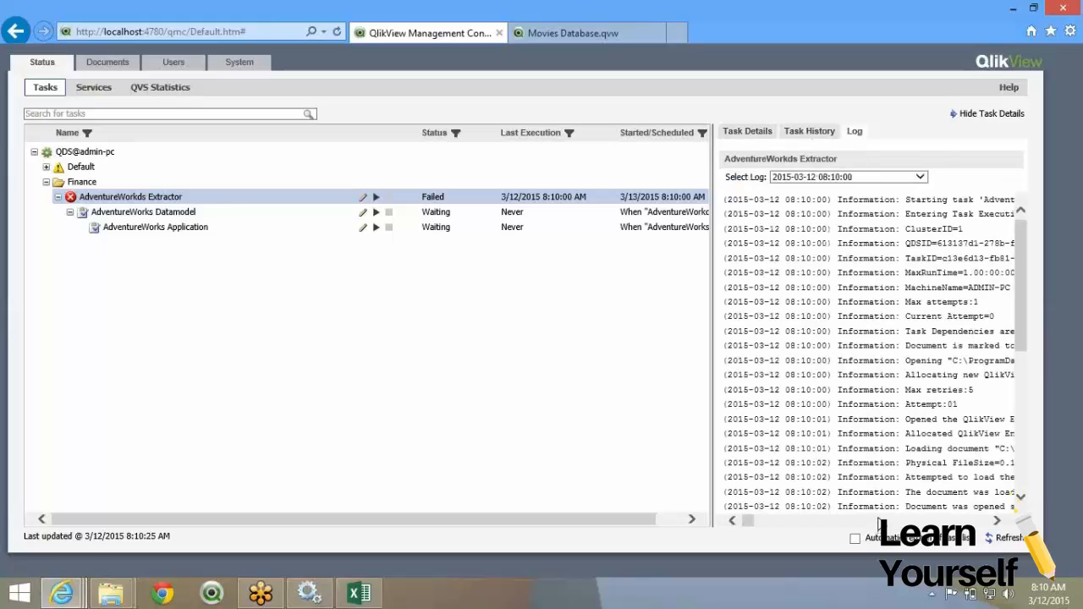
drag(747, 521, 760, 524)
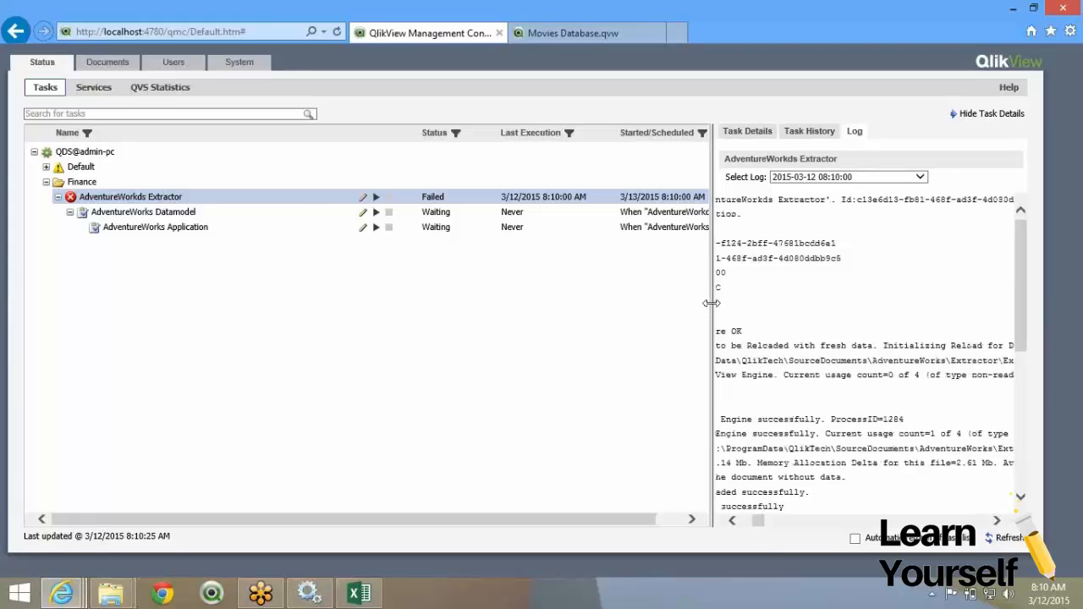
drag(702, 306, 301, 280)
scroll(318, 508, down, 10)
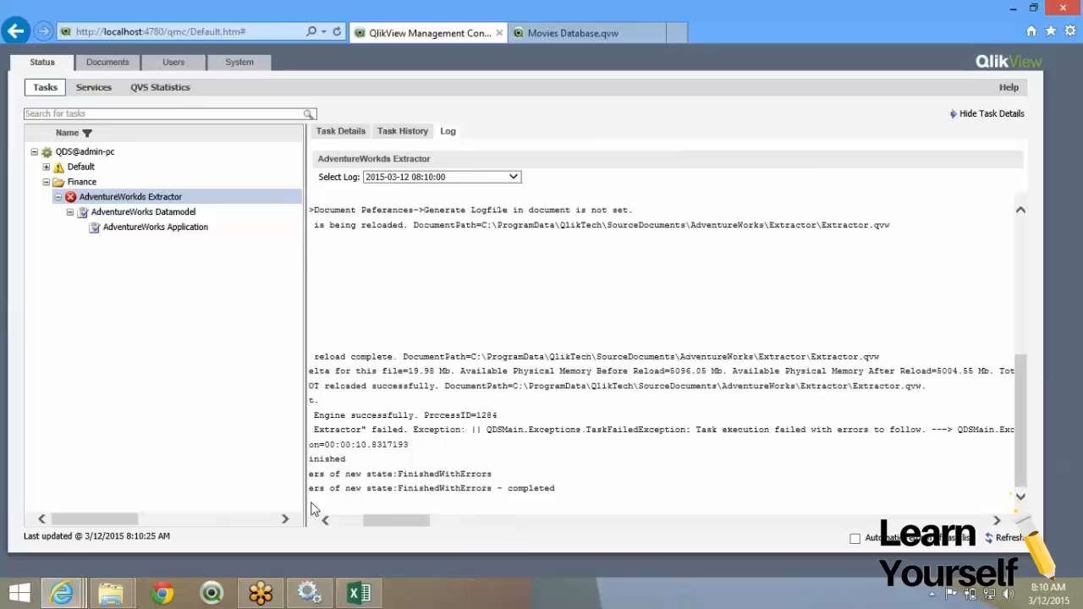
click(346, 523)
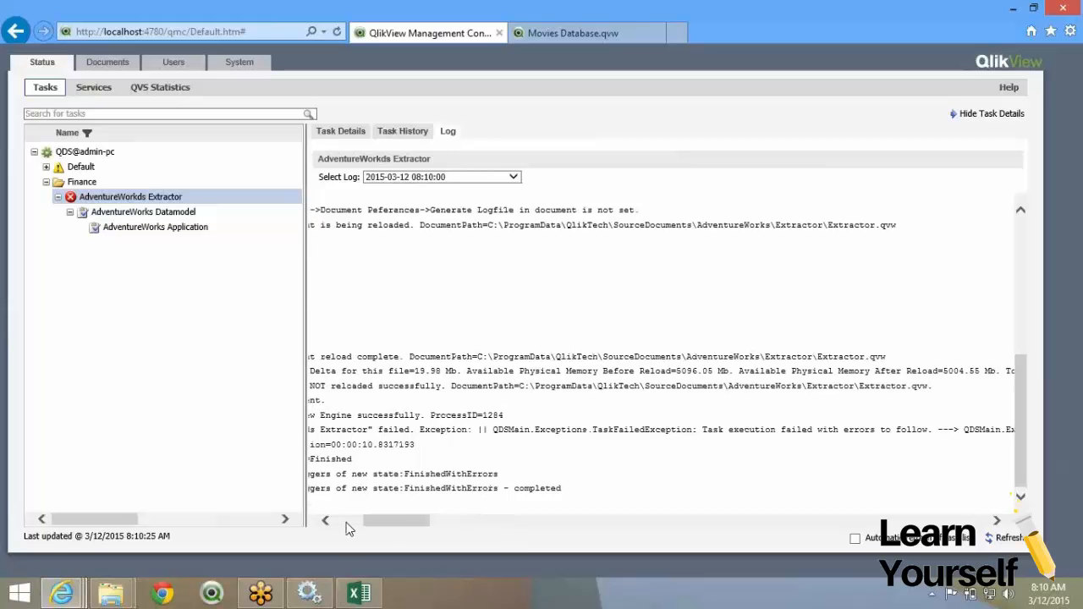
Highlight the error lines showing the document wasn't reloaded, then hide the task details.
double_click(496, 430)
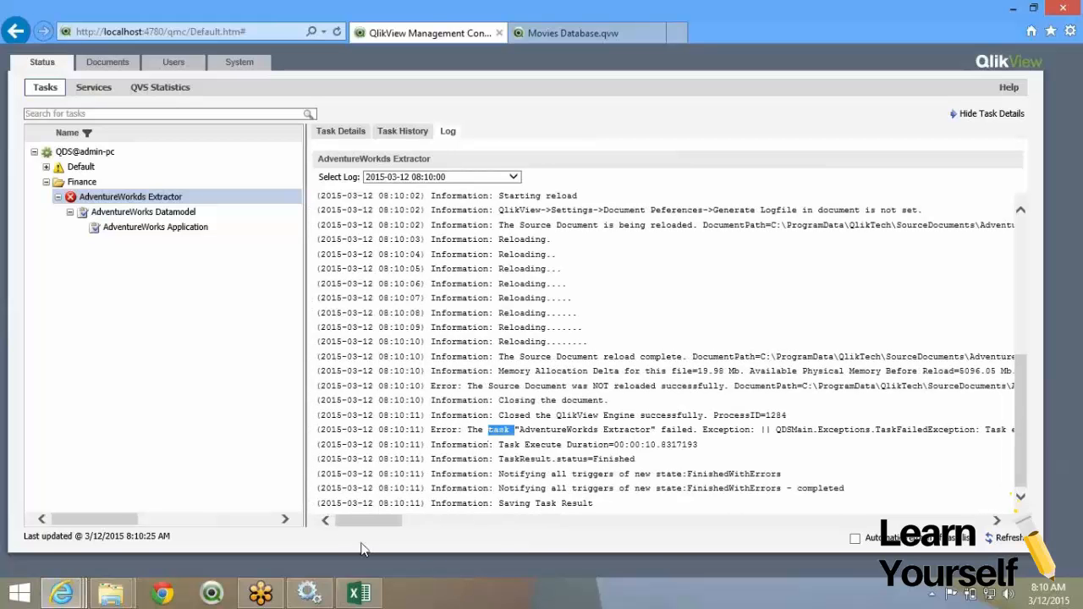
click(373, 540)
double_click(565, 386)
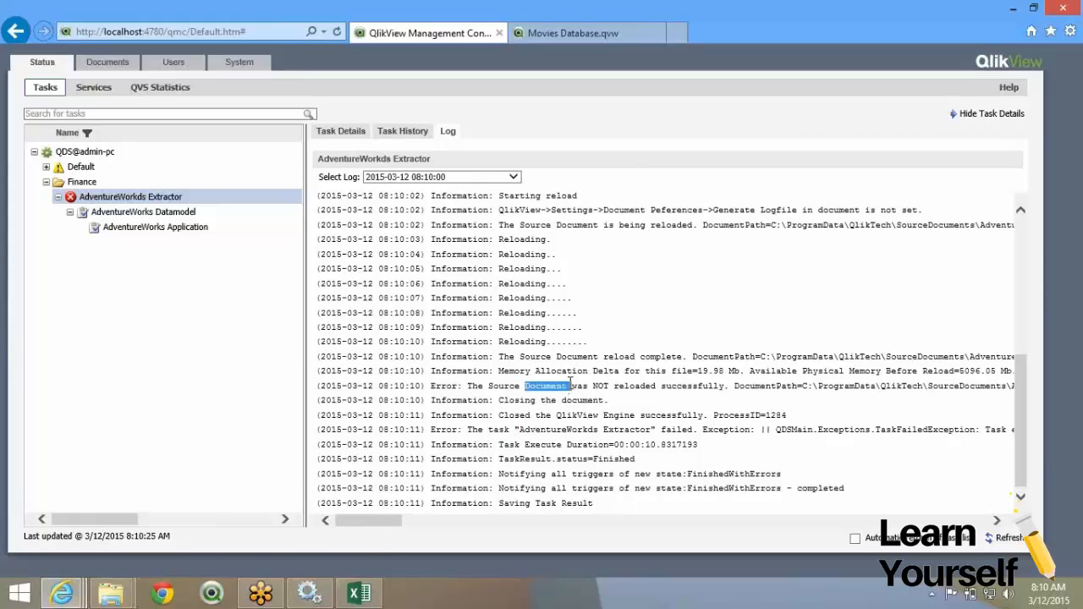
drag(496, 494, 556, 547)
click(376, 522)
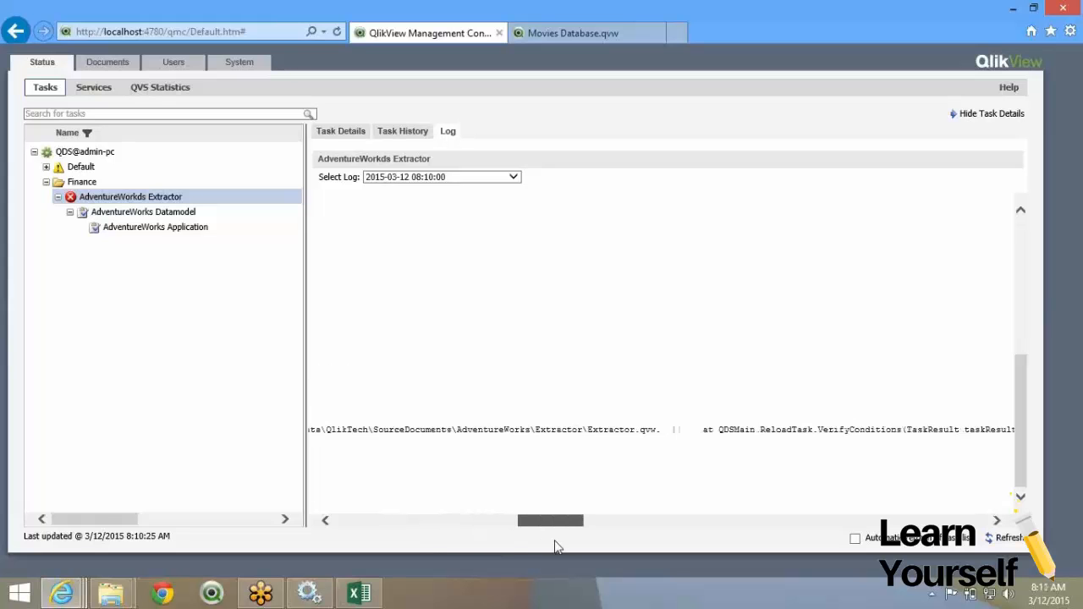
drag(556, 547, 288, 520)
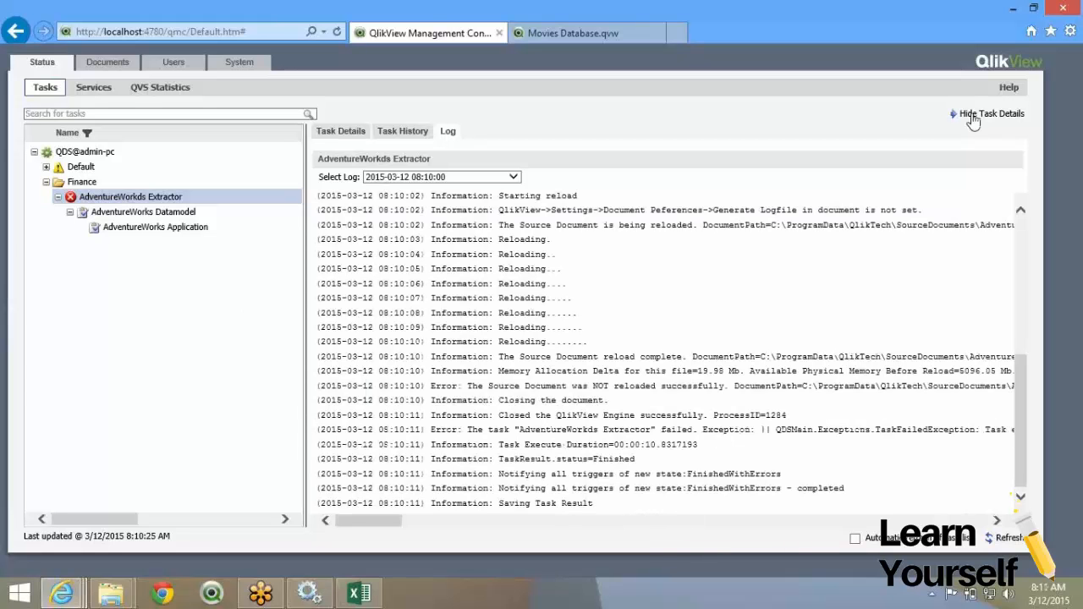
click(973, 114)
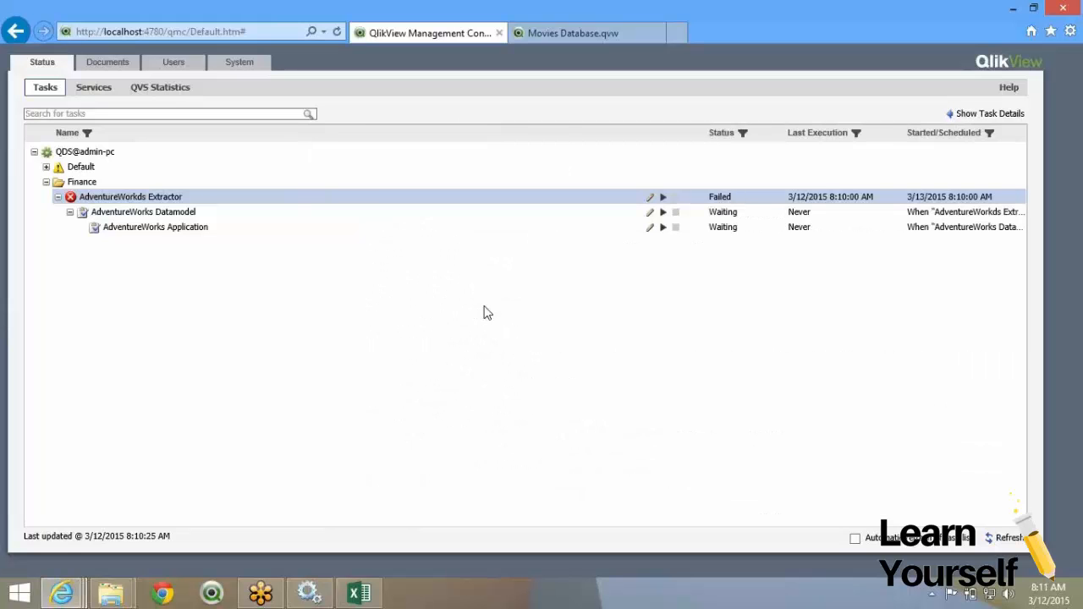
Open Extractor.qvw from the SourceDocuments > AdventureWorks > Extractor folder.
click(111, 599)
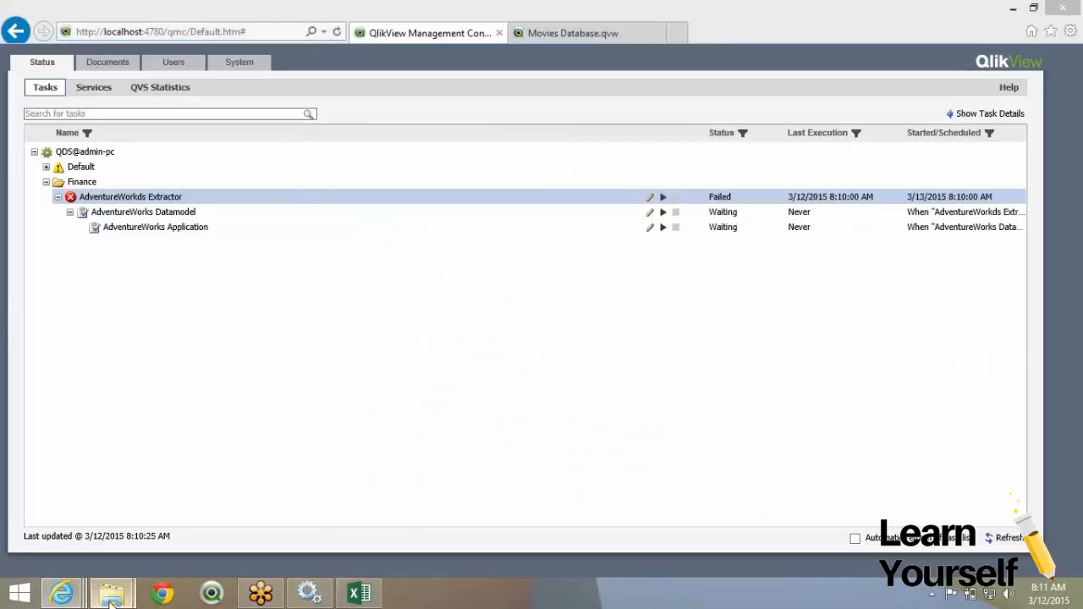
mouse_move(286, 508)
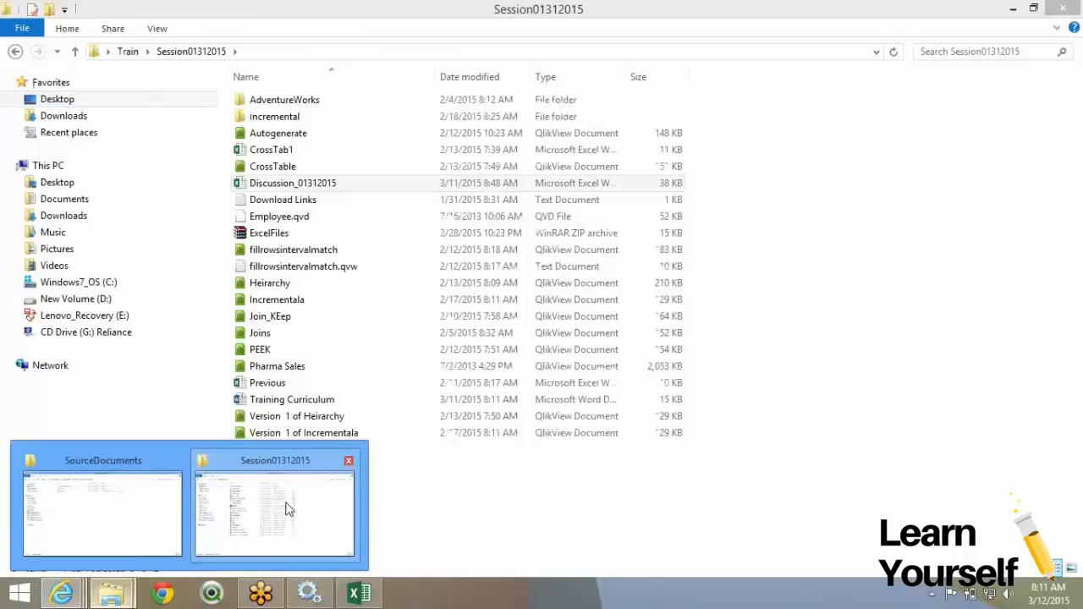
click(103, 513)
double_click(298, 103)
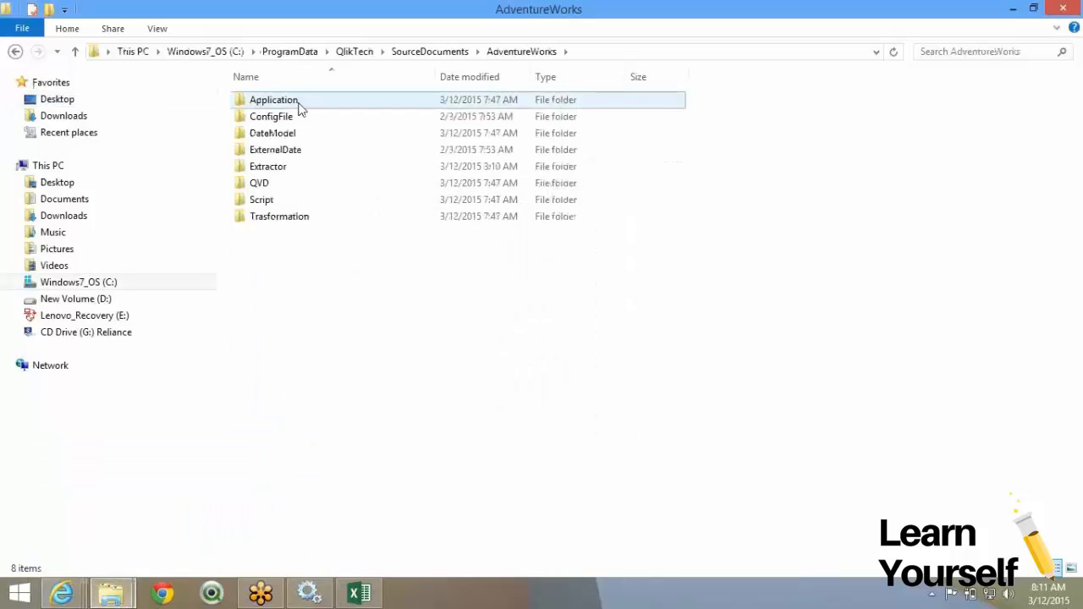
double_click(287, 166)
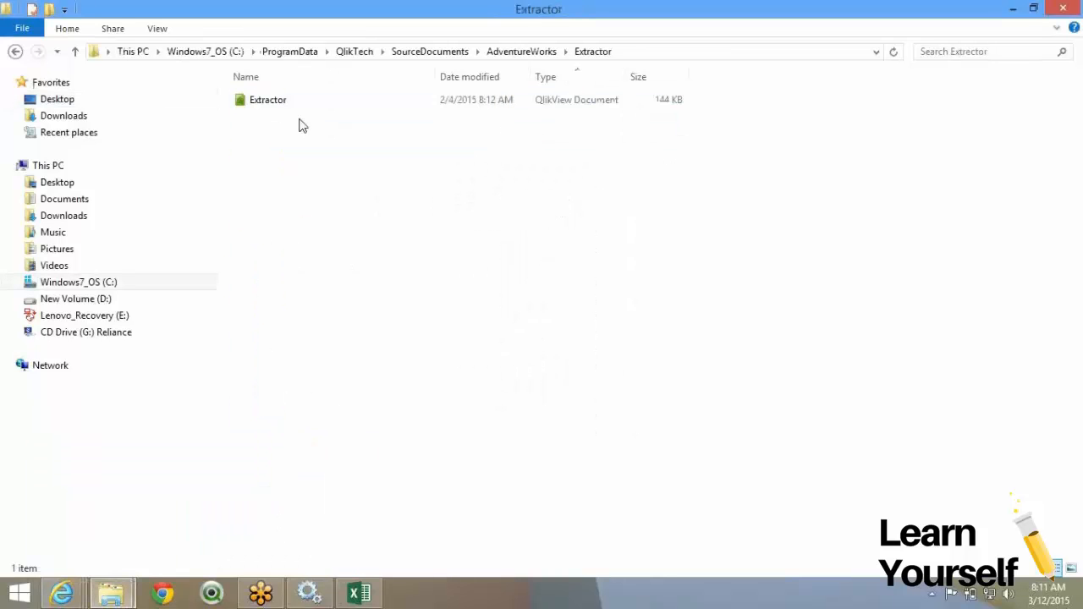
click(297, 103)
double_click(297, 103)
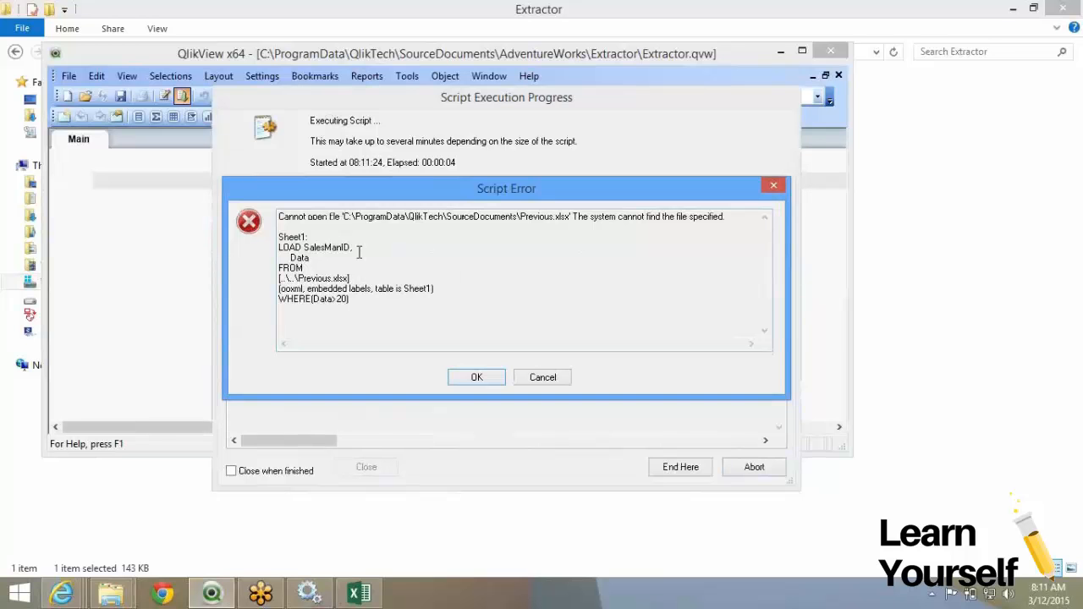
Dismiss the missing Previous.xlsx and follow-up script errors and close the reload log.
click(467, 377)
click(484, 344)
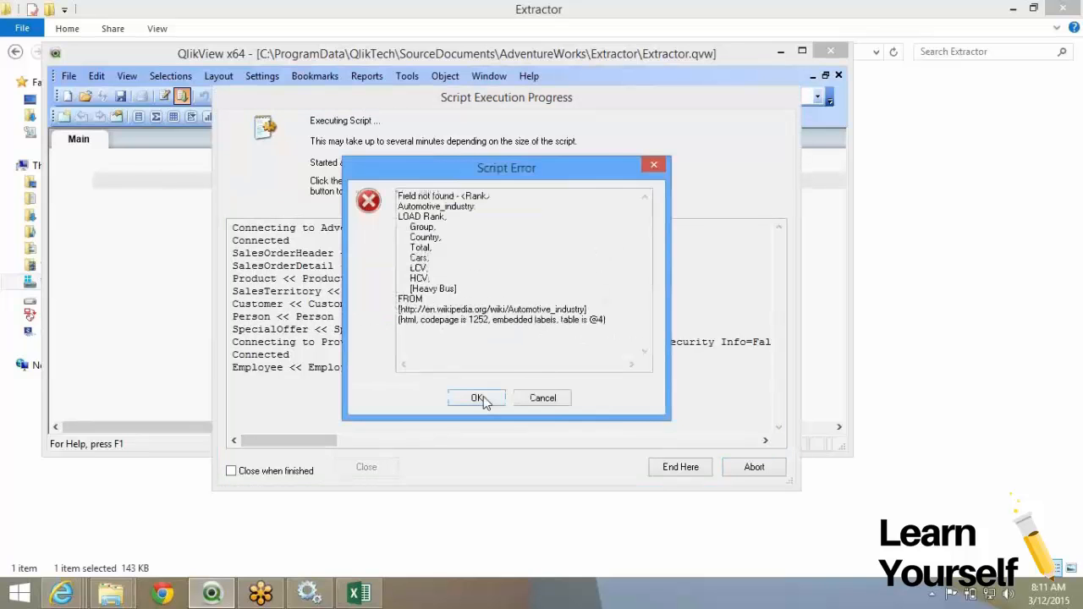
click(483, 396)
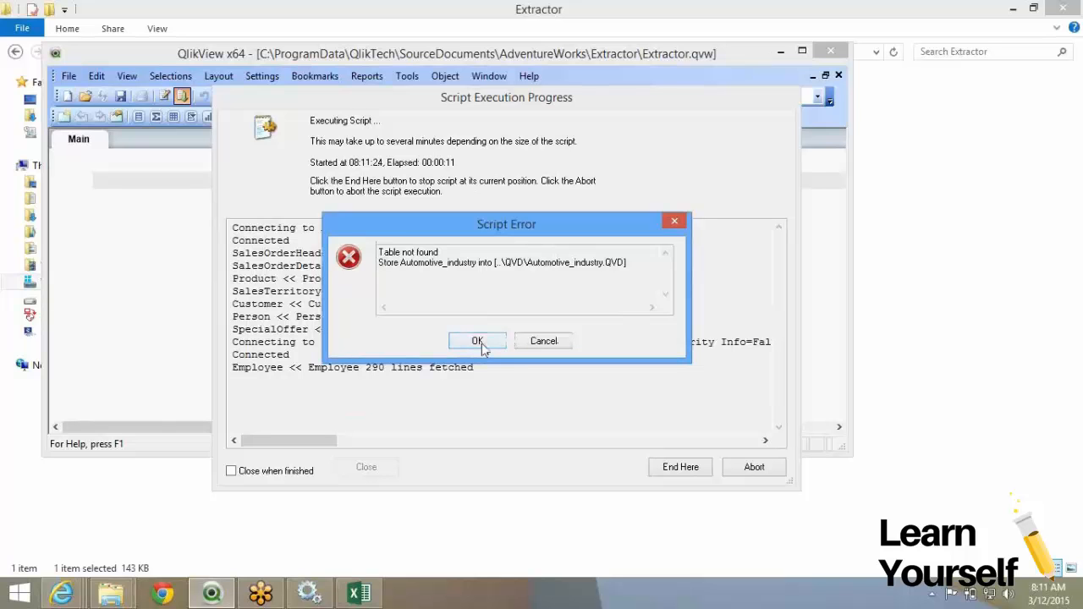
click(479, 342)
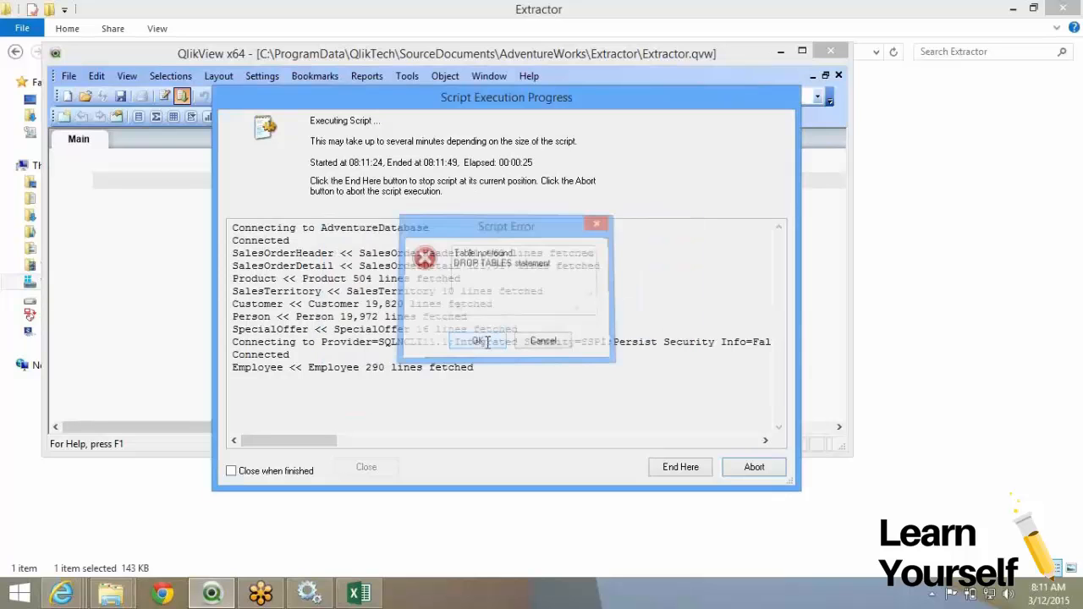
click(486, 342)
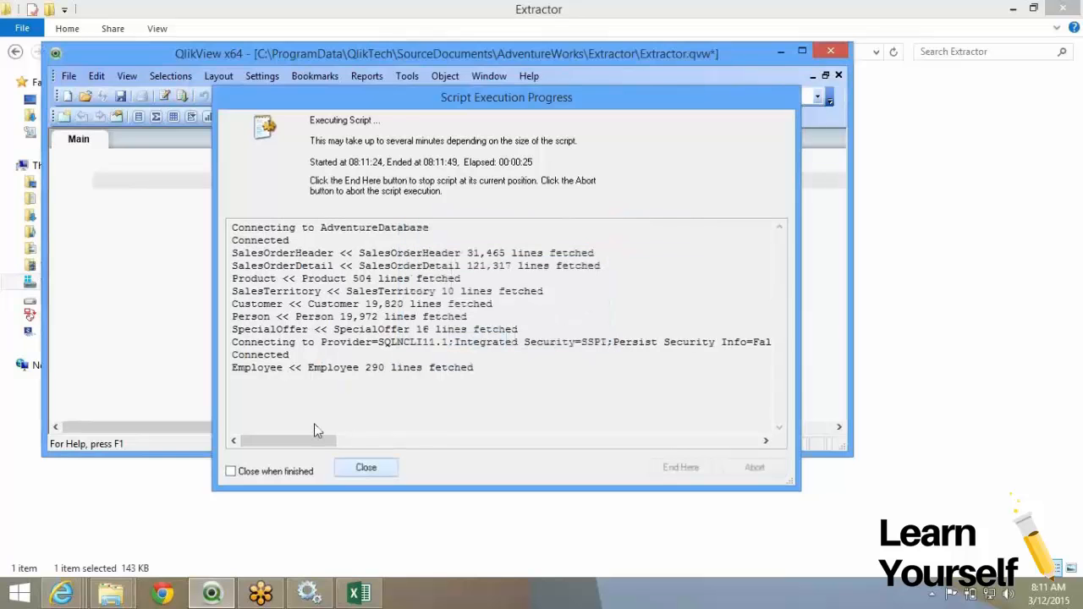
click(365, 468)
Comment out the entire WebFile script tab in the Edit Script editor.
click(165, 96)
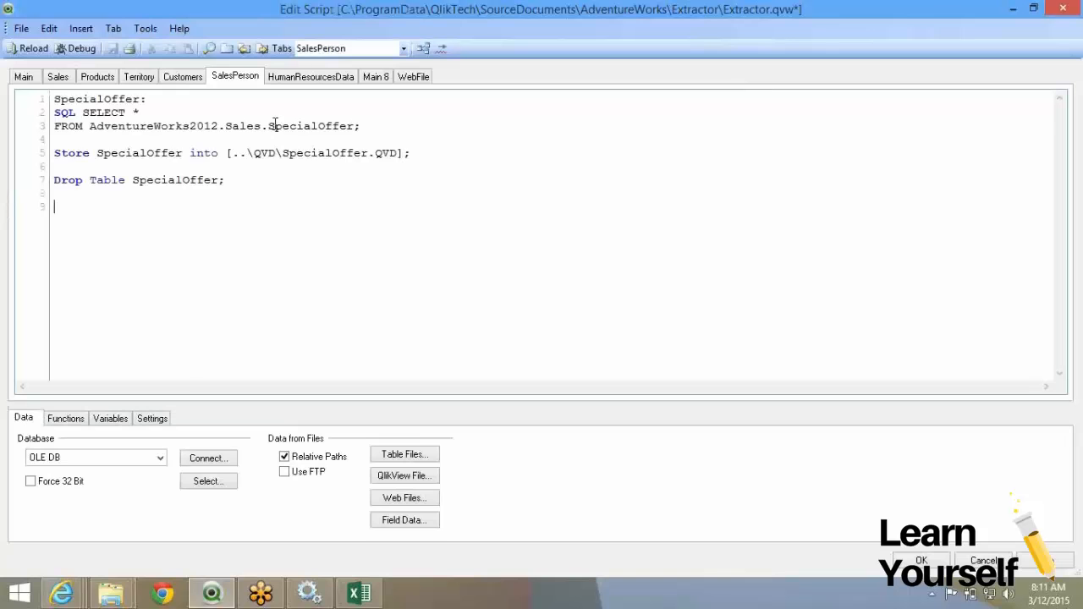
click(377, 77)
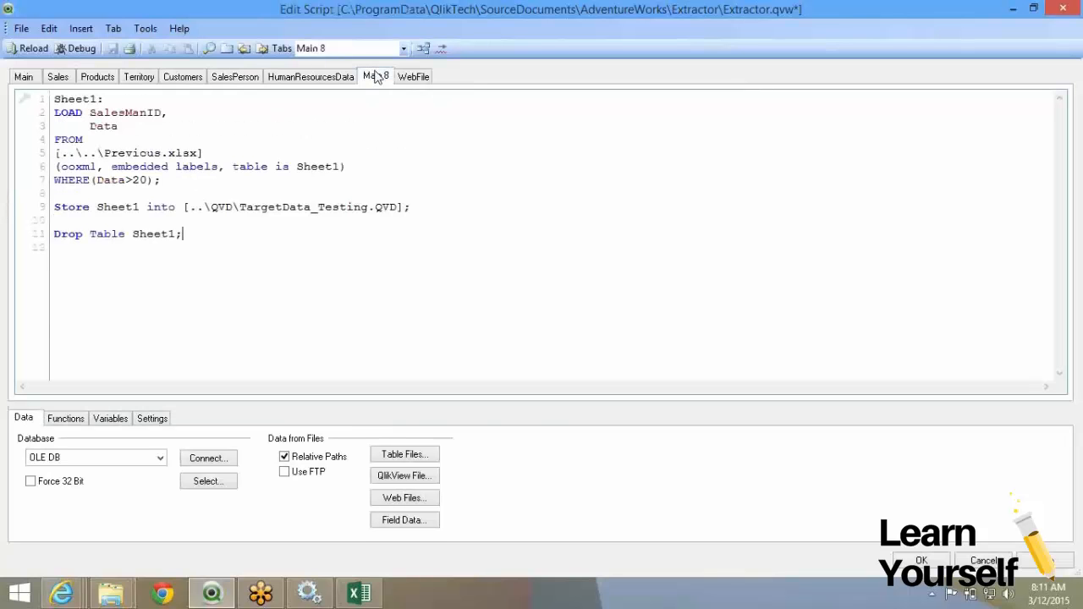
key(Down)
click(423, 77)
drag(320, 342, 54, 98)
right_click(133, 126)
click(164, 210)
Comment out the whole Main 8 script tab and accept the script changes.
click(377, 76)
drag(183, 234, 52, 99)
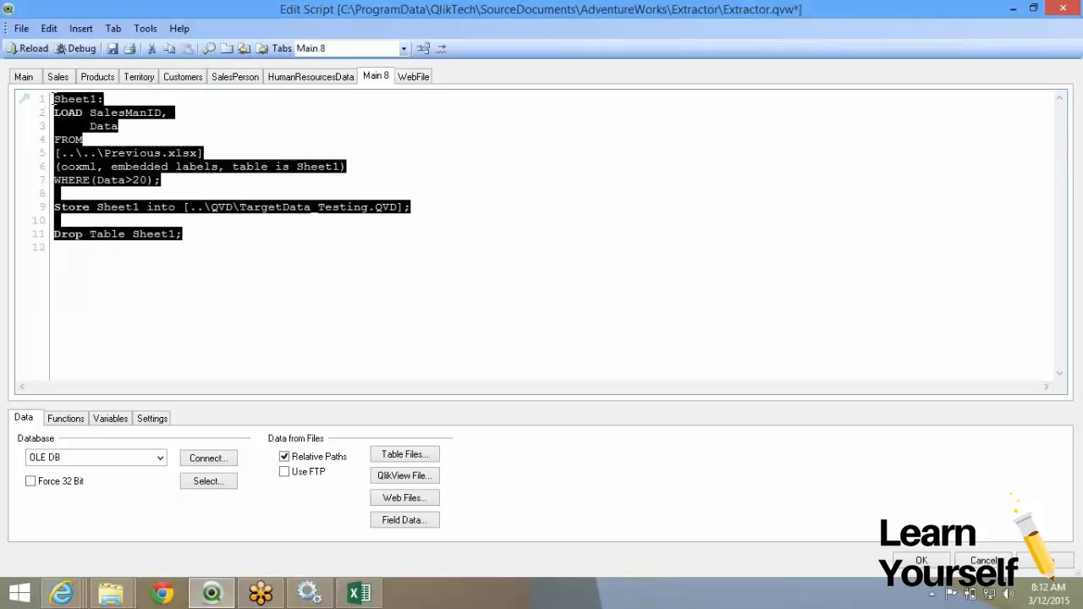
right_click(75, 105)
click(111, 188)
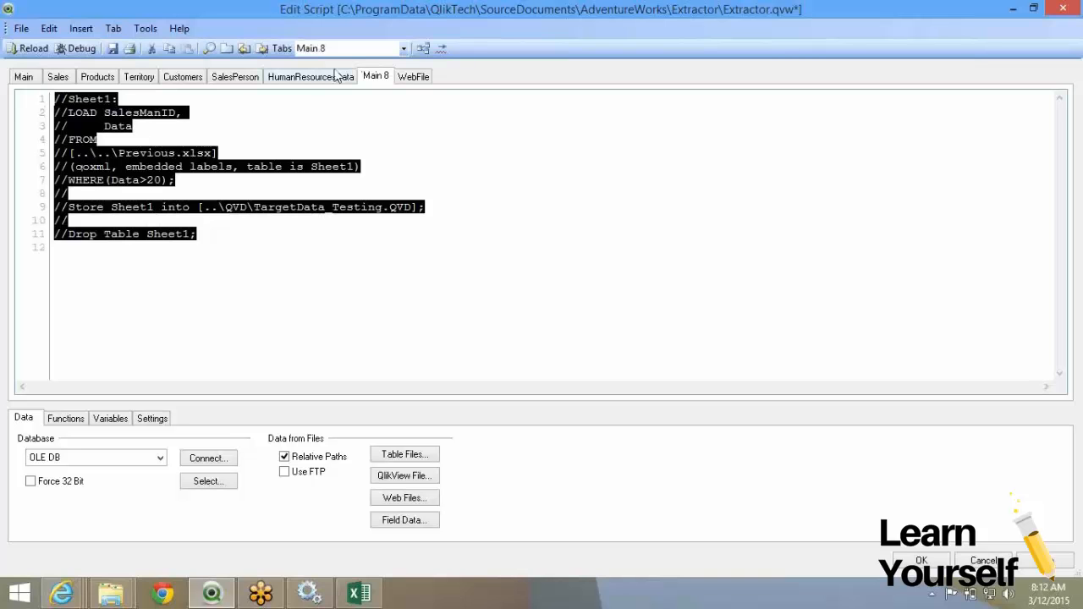
click(337, 76)
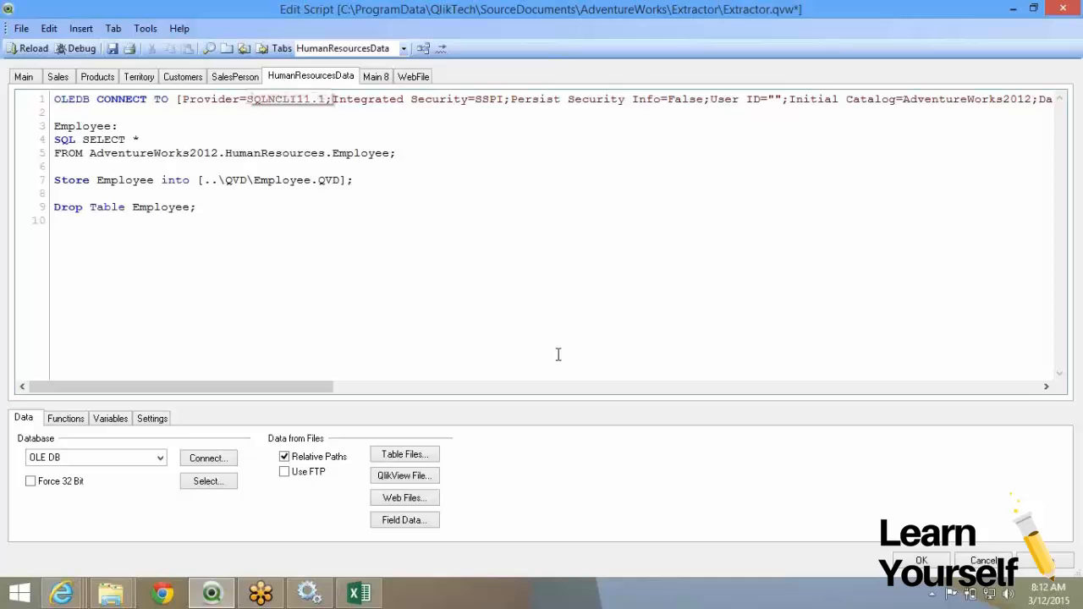
click(919, 561)
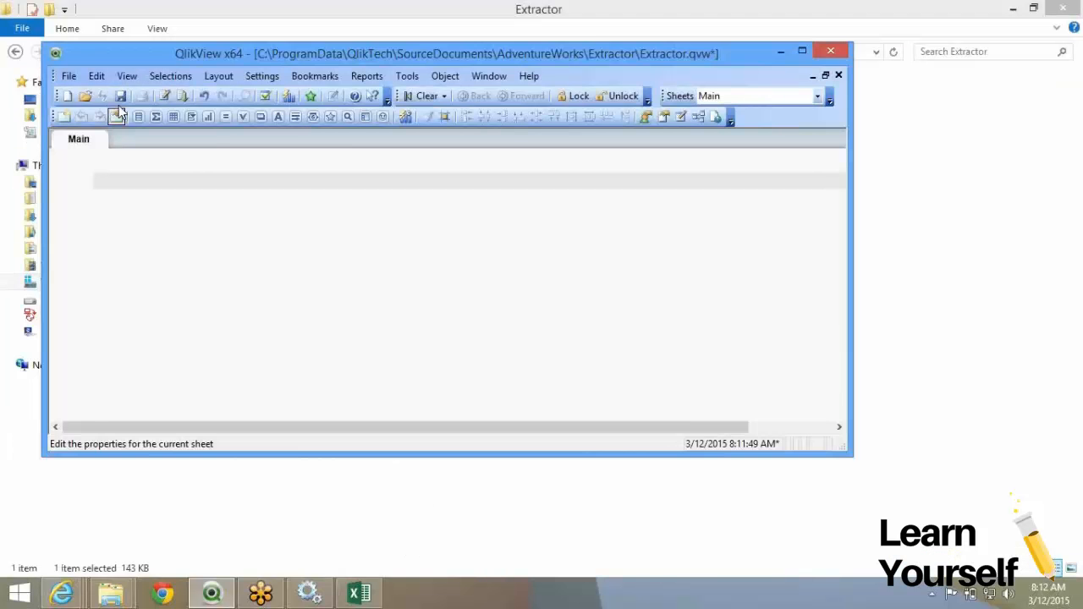
Reload Extractor.qvw without errors, then close it and save the changes.
click(183, 97)
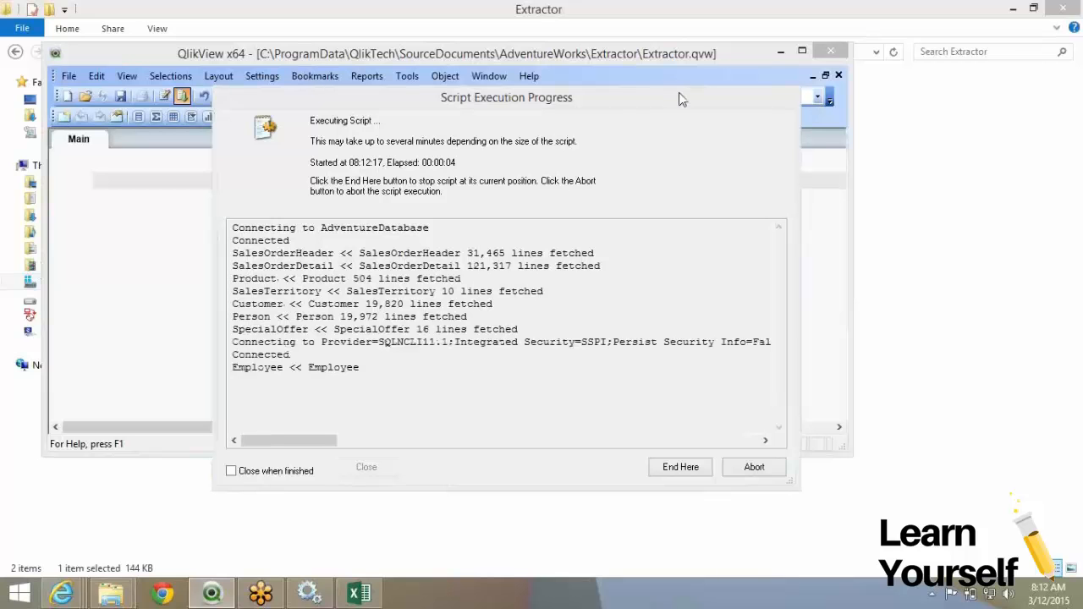
click(428, 415)
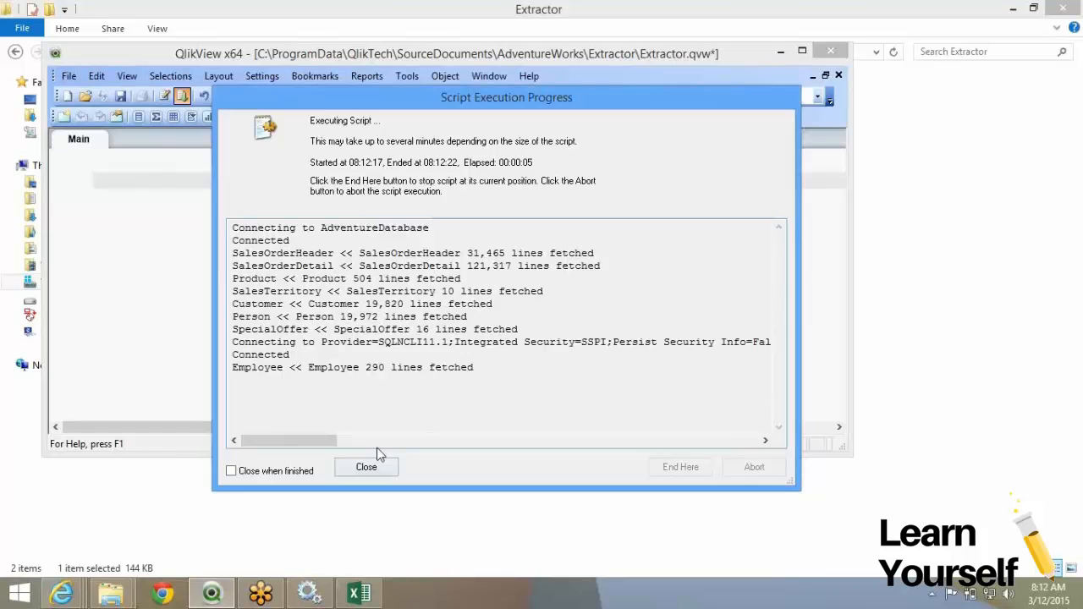
click(372, 465)
click(827, 49)
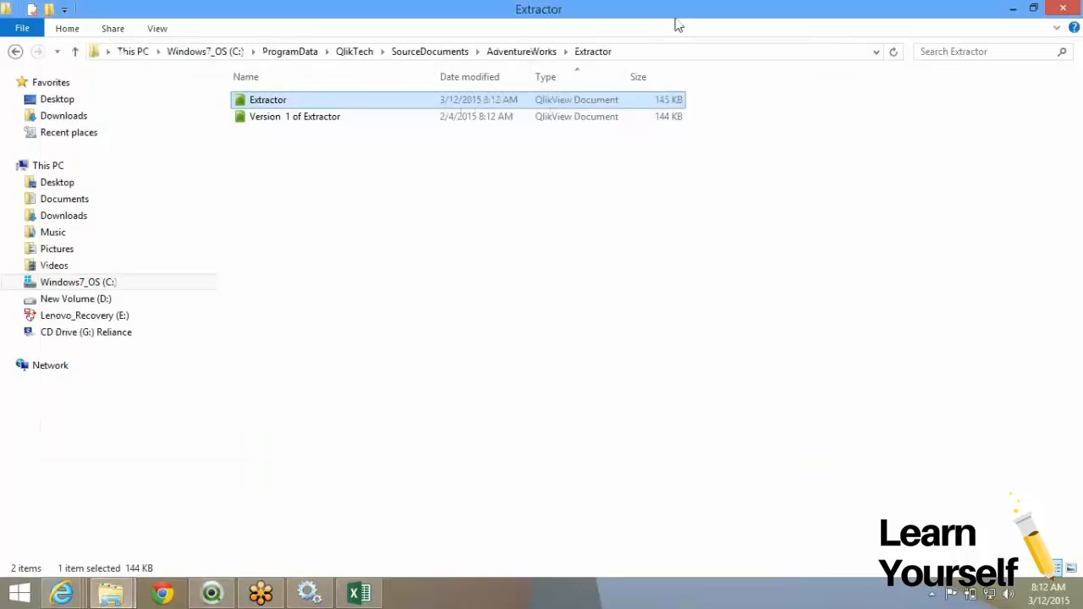
click(298, 586)
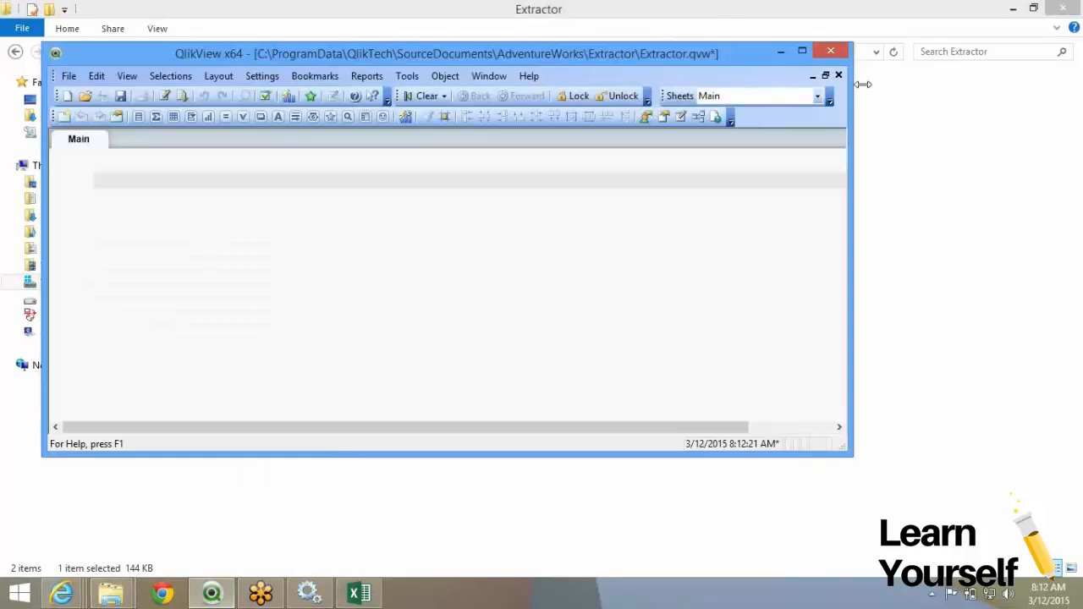
click(830, 52)
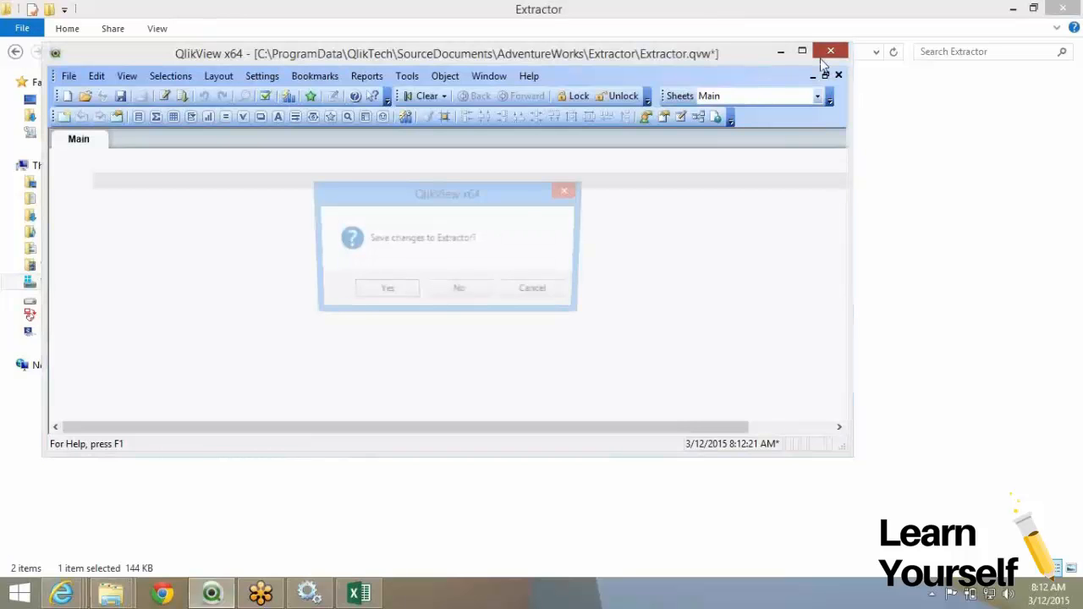
click(383, 292)
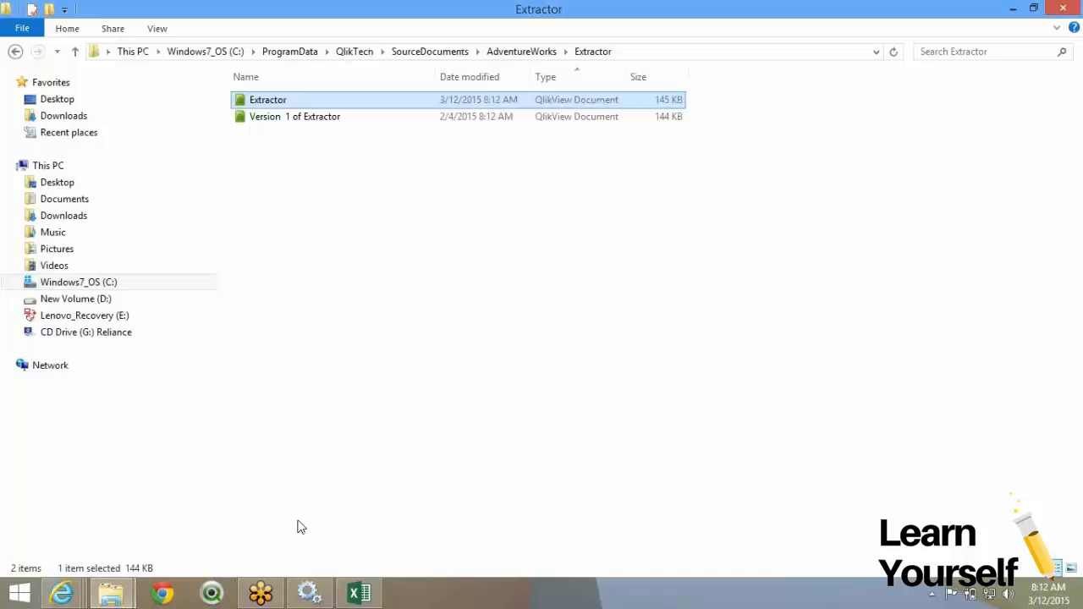
Rerun AdventureWorks Extractor with Automatic refresh on, watching Datamodel and Application complete.
mouse_move(61, 593)
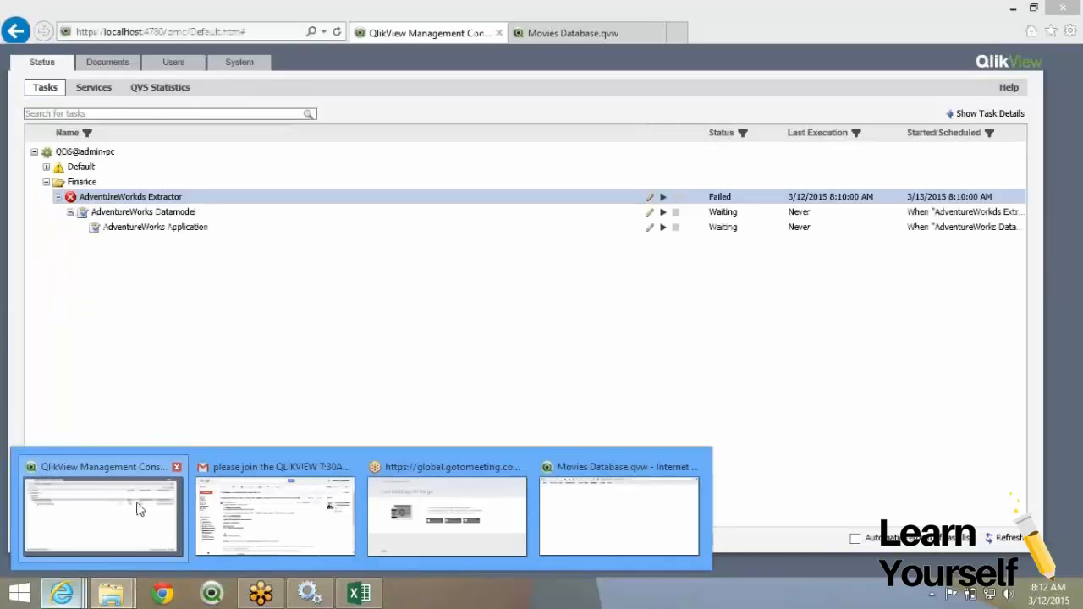
click(138, 507)
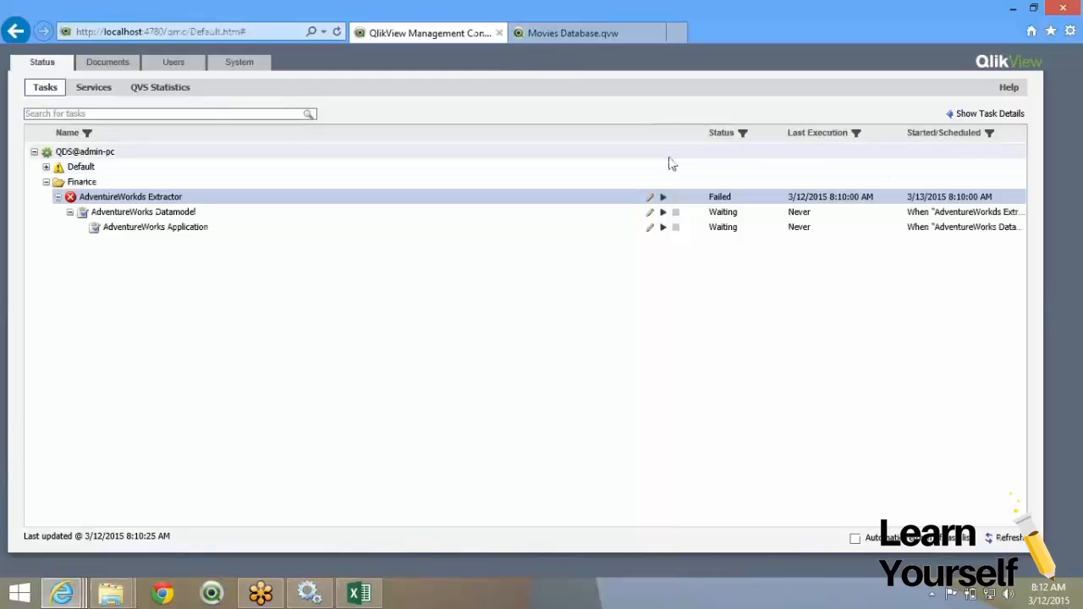
click(663, 198)
click(335, 34)
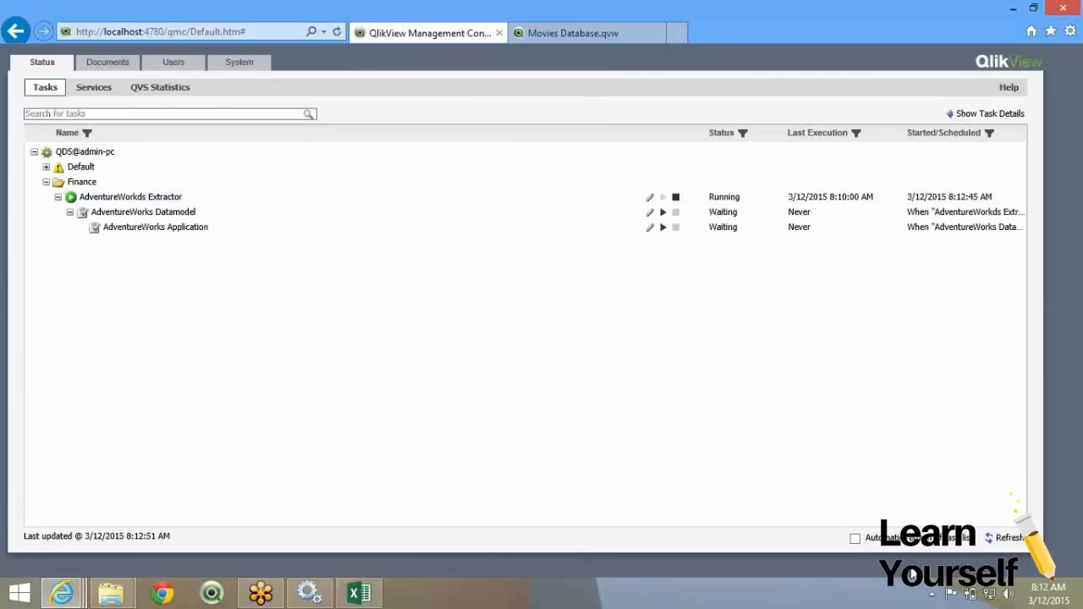
click(854, 538)
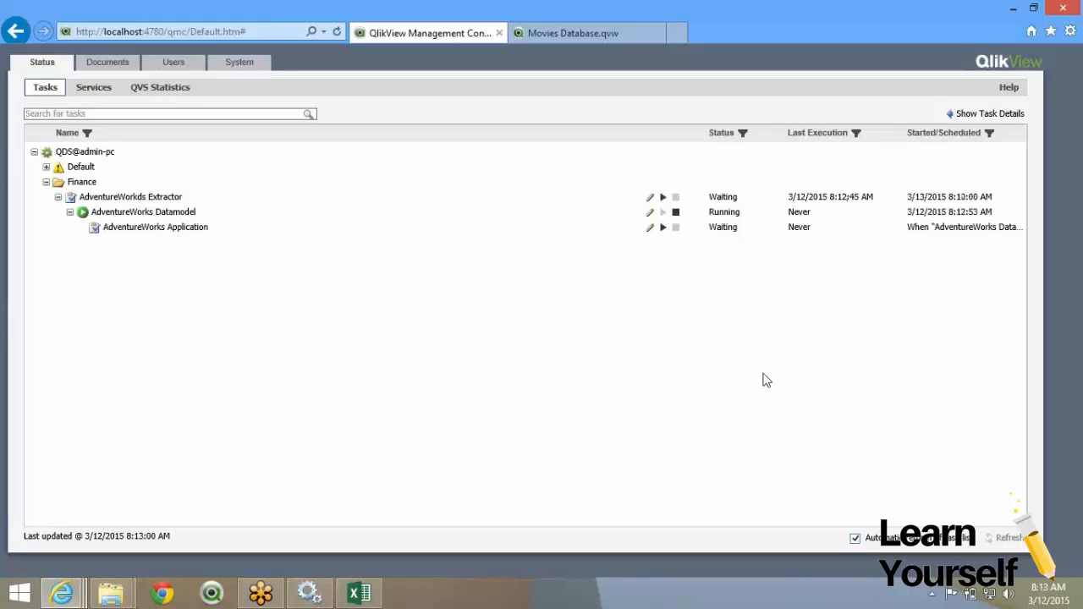
click(736, 200)
click(727, 218)
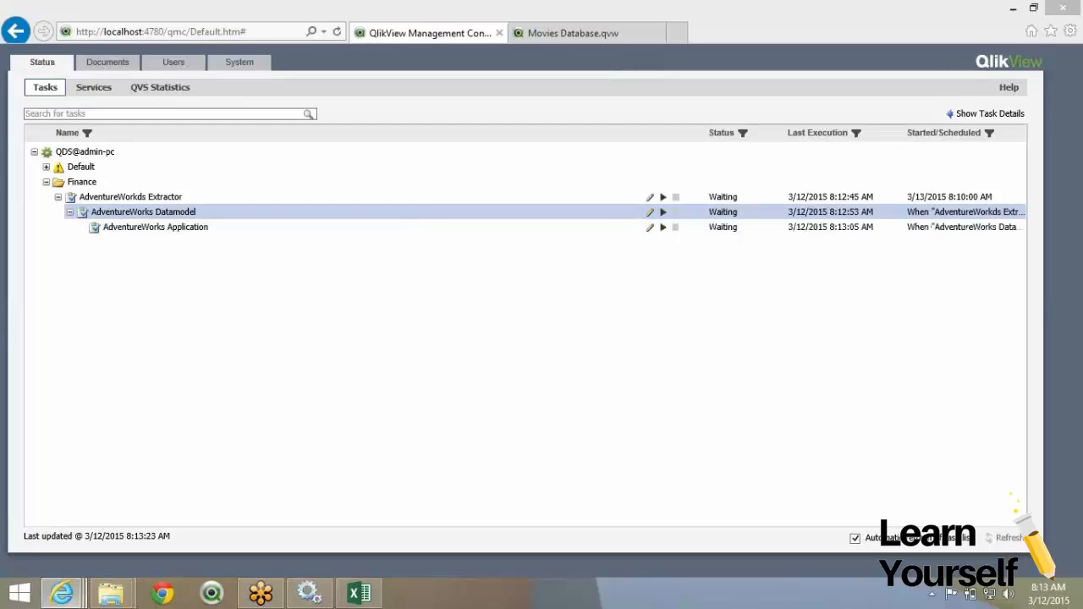
Move between the Movies Database, Management Console and AccessPoint browser windows.
mouse_move(71, 604)
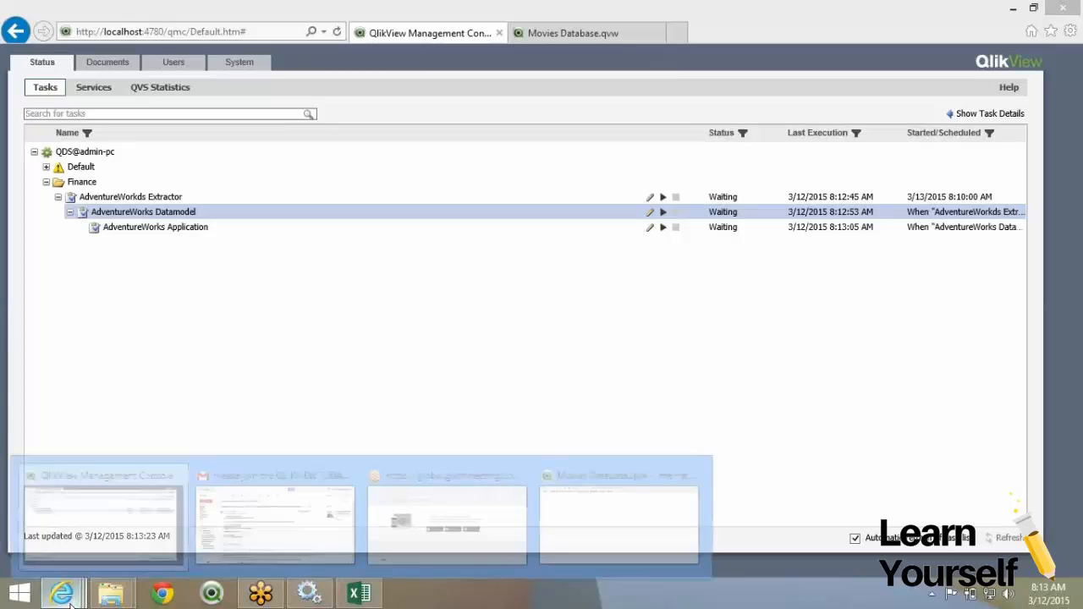
mouse_move(516, 554)
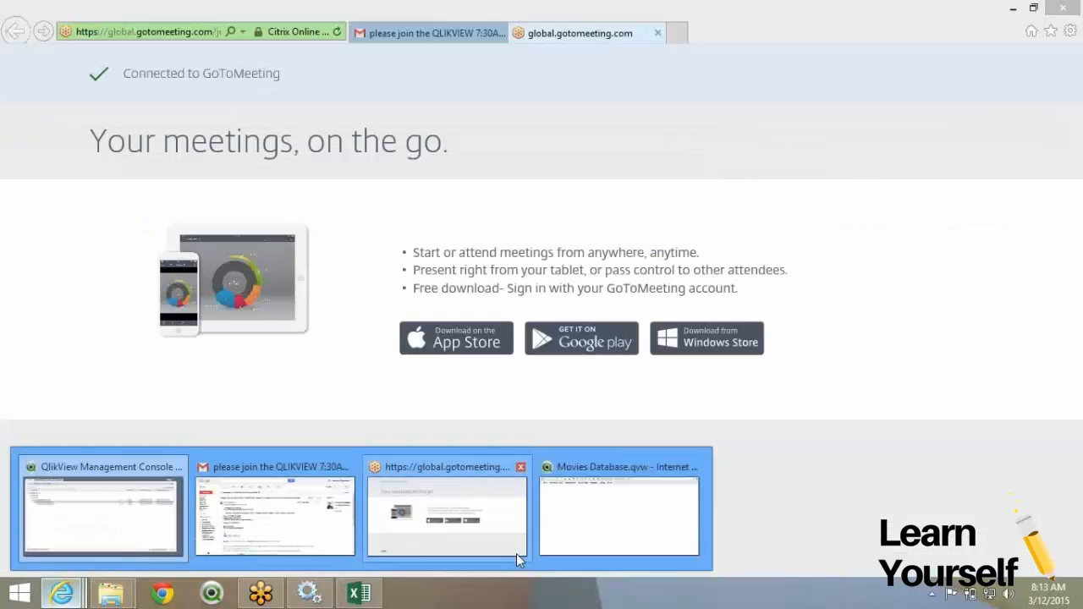
mouse_move(694, 502)
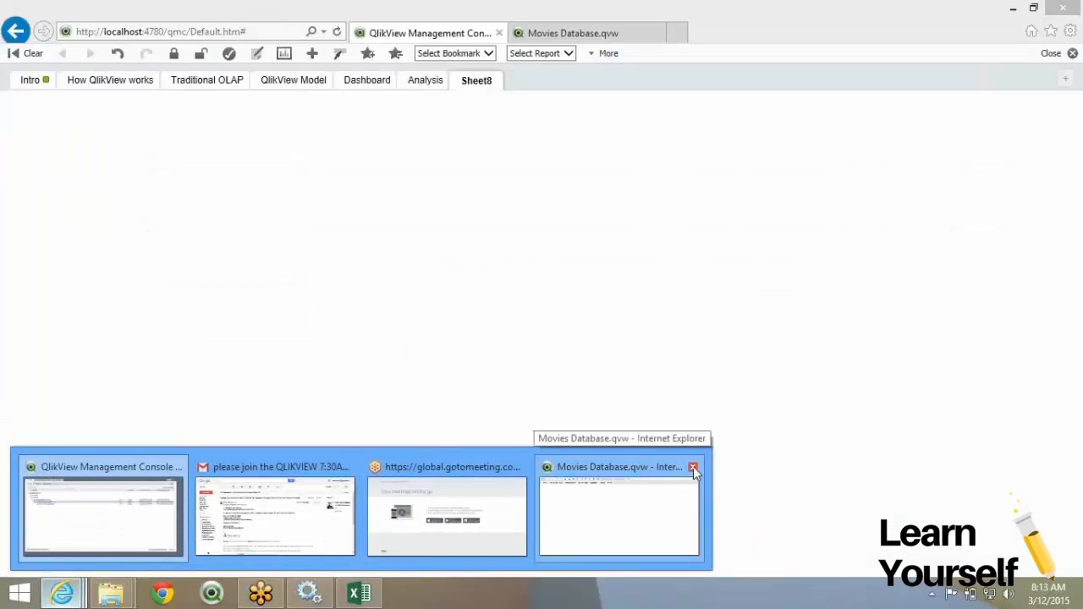
click(692, 468)
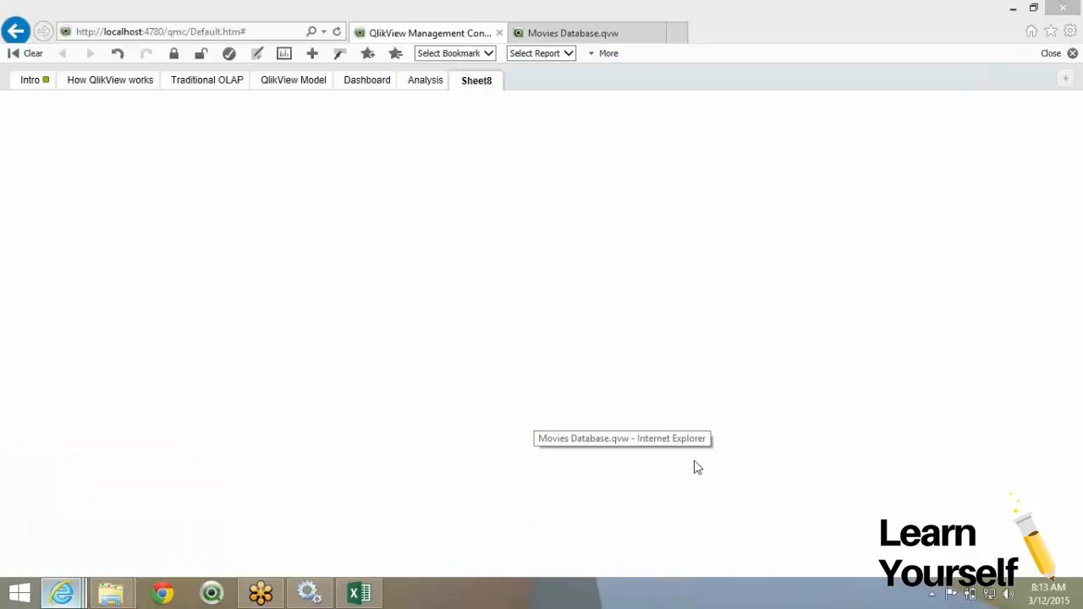
click(16, 32)
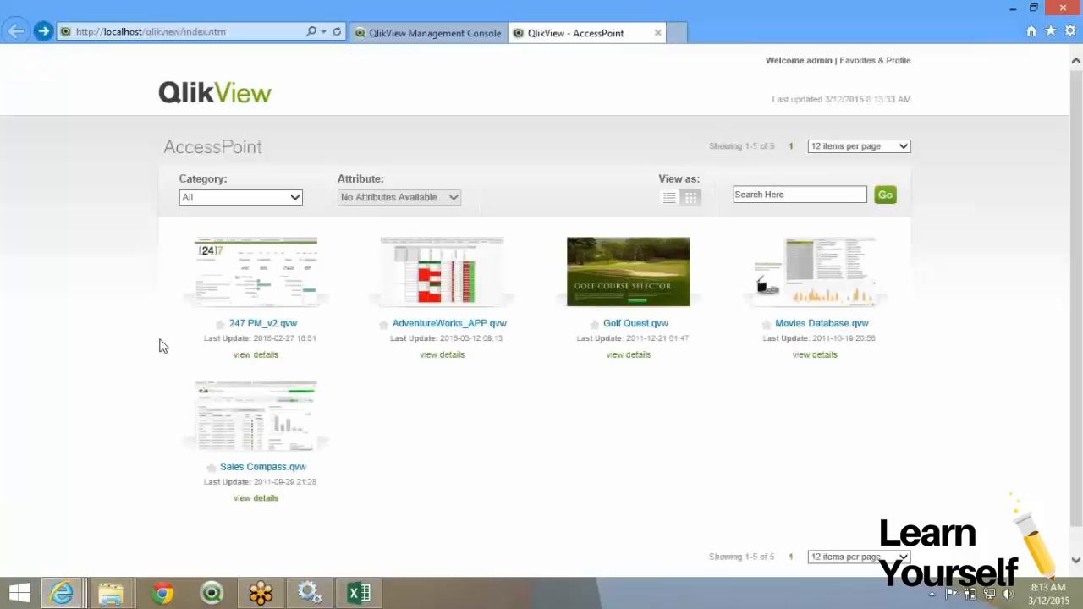
click(63, 593)
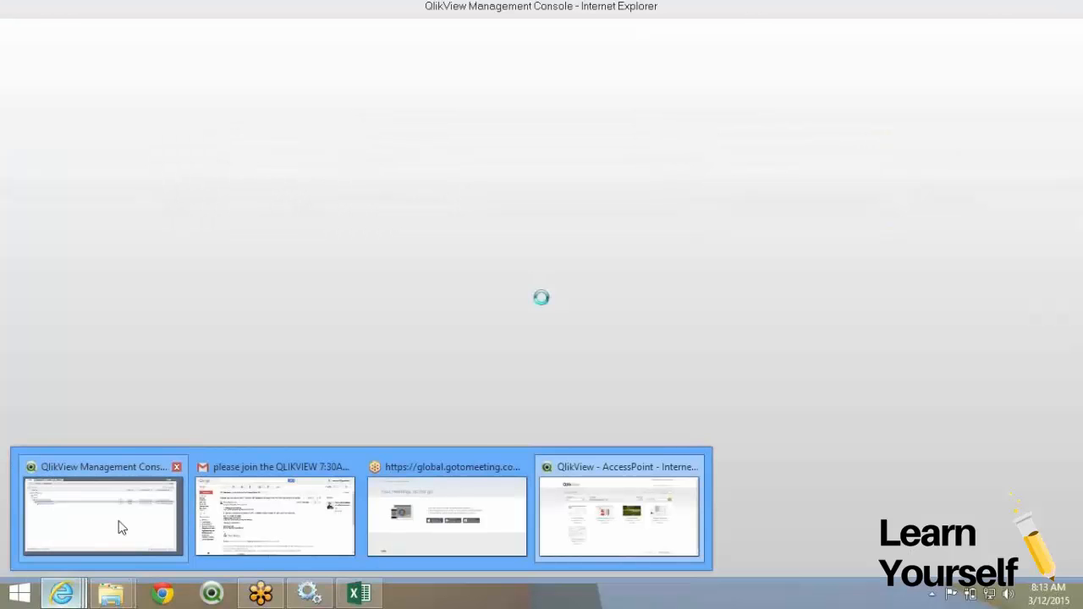
click(119, 527)
click(75, 591)
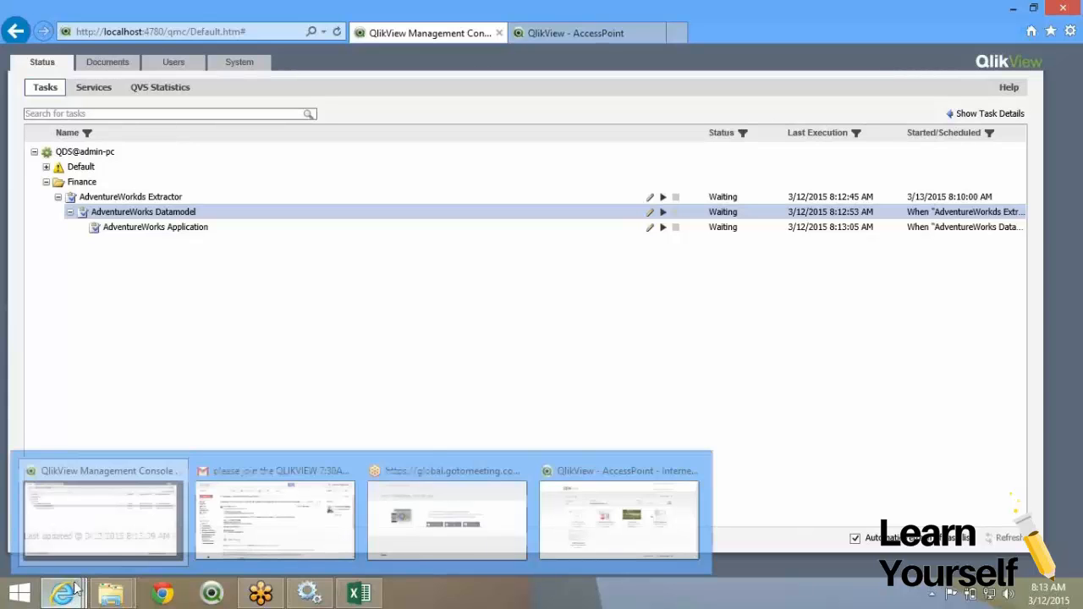
click(590, 554)
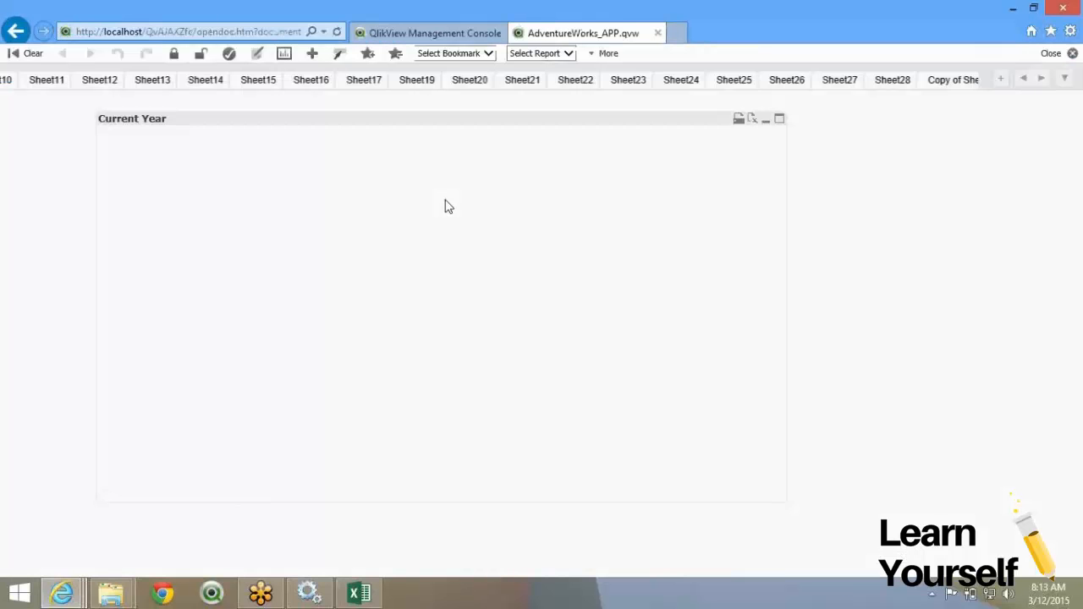
Browse the Main, Copy of Main, Sheet 5, Sheet4, Sheet 6 and Sheet10 sheets, then return to the console.
click(1024, 79)
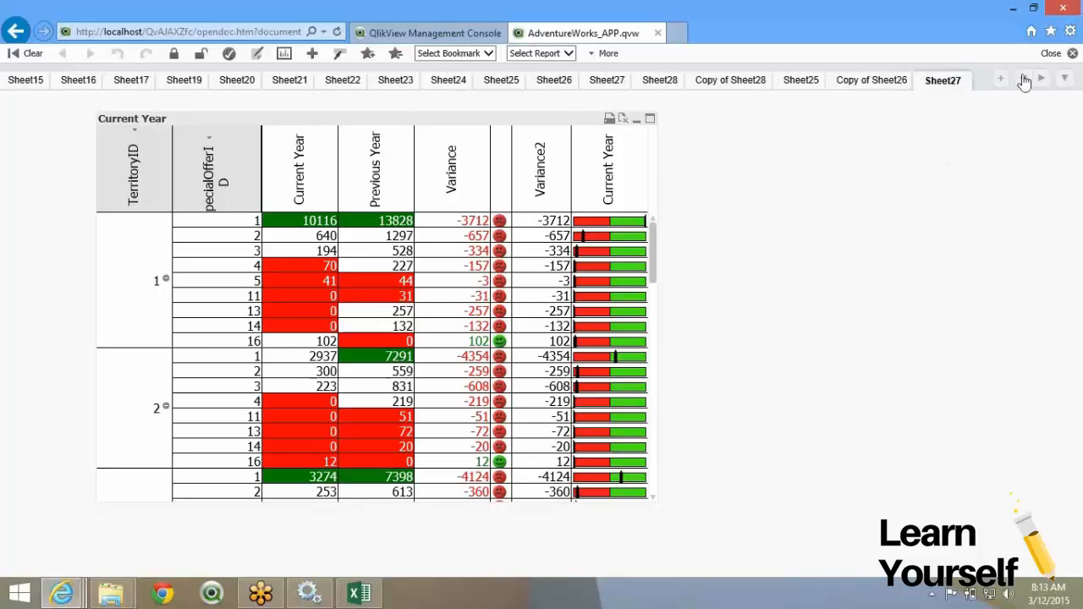
click(1023, 79)
click(1024, 79)
click(31, 85)
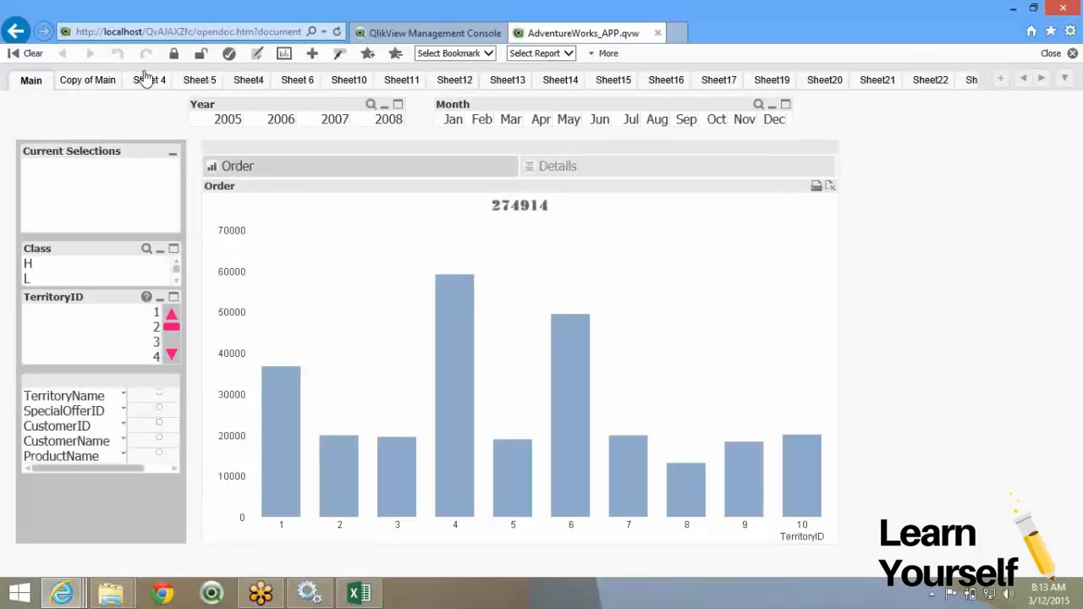
click(89, 80)
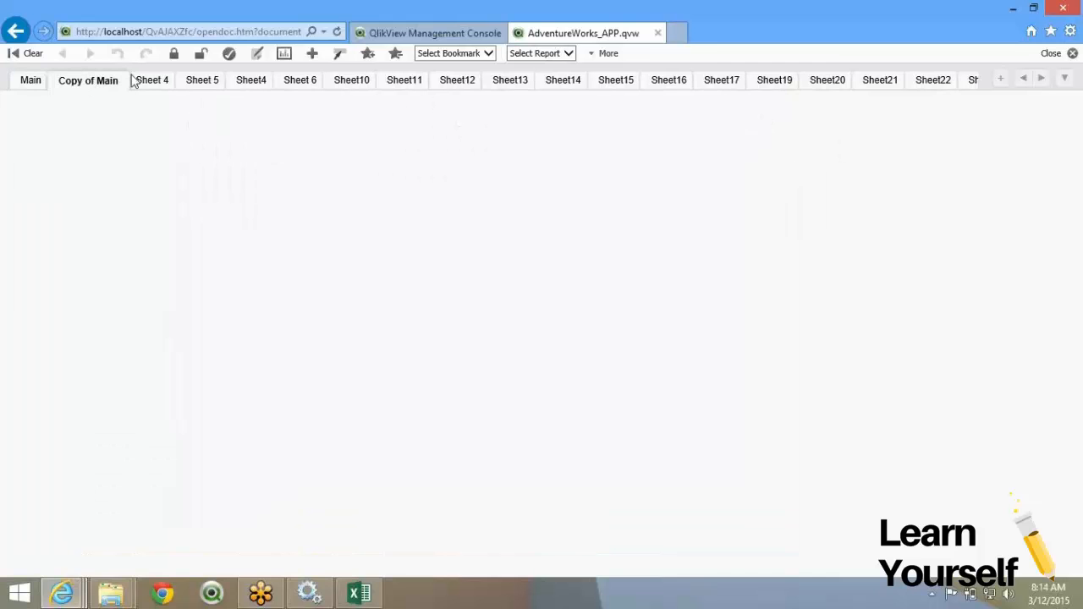
click(206, 88)
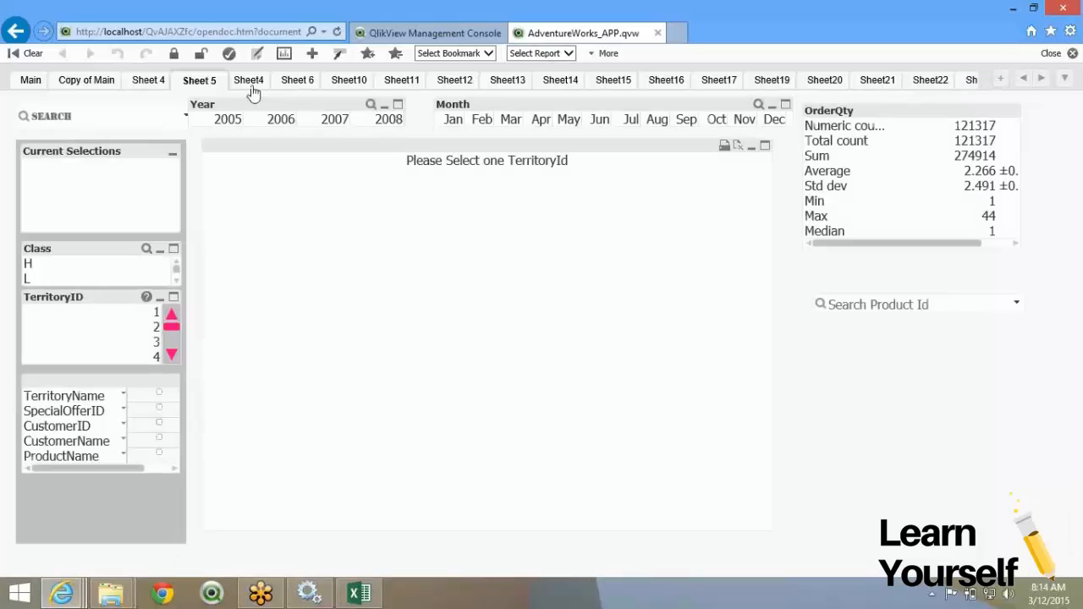
click(250, 82)
click(292, 85)
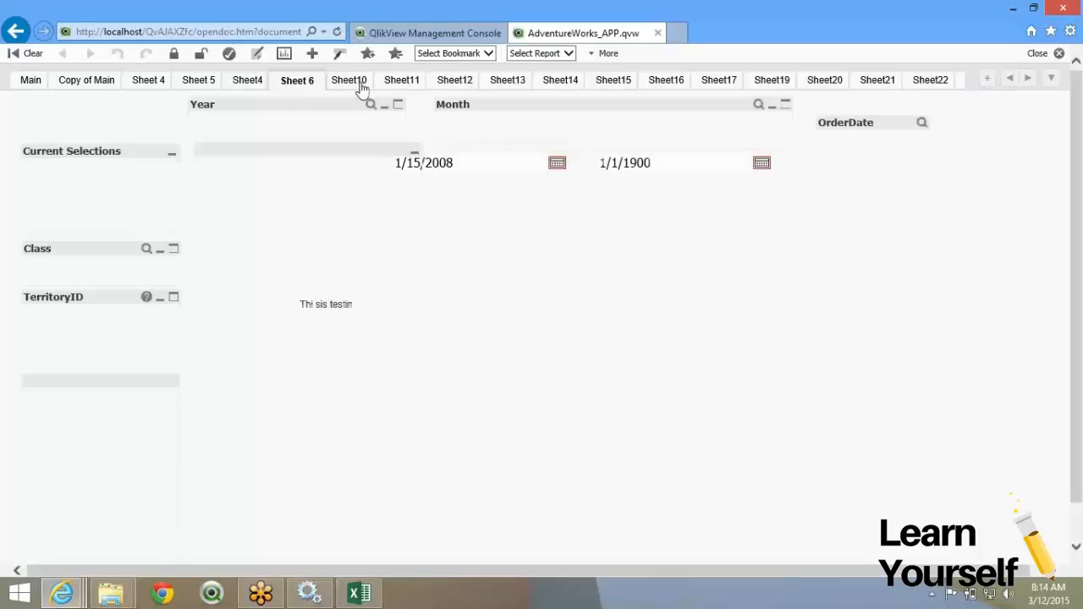
click(353, 81)
click(409, 33)
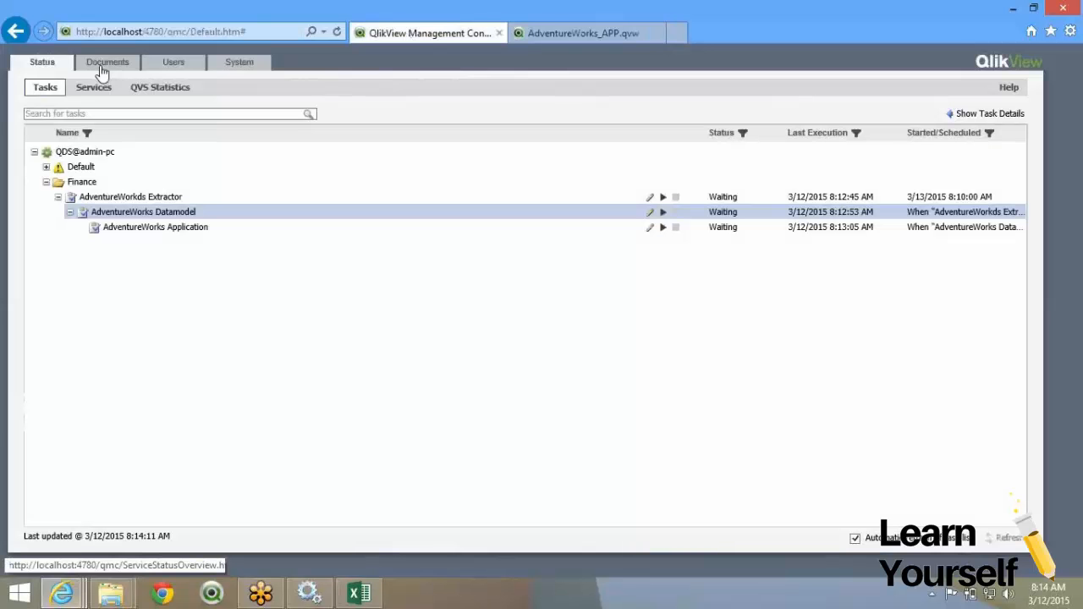
Edit AdventureWorks_APP.qvw's AdventureWorks Application task from Source Documents, viewing its Reload and Reduce settings.
click(98, 88)
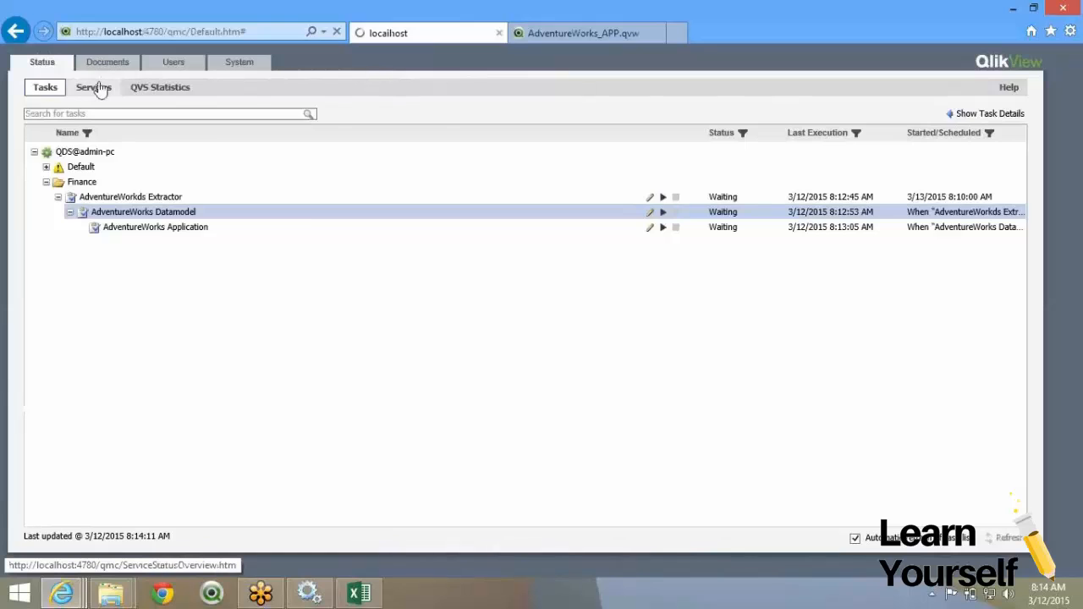
click(106, 66)
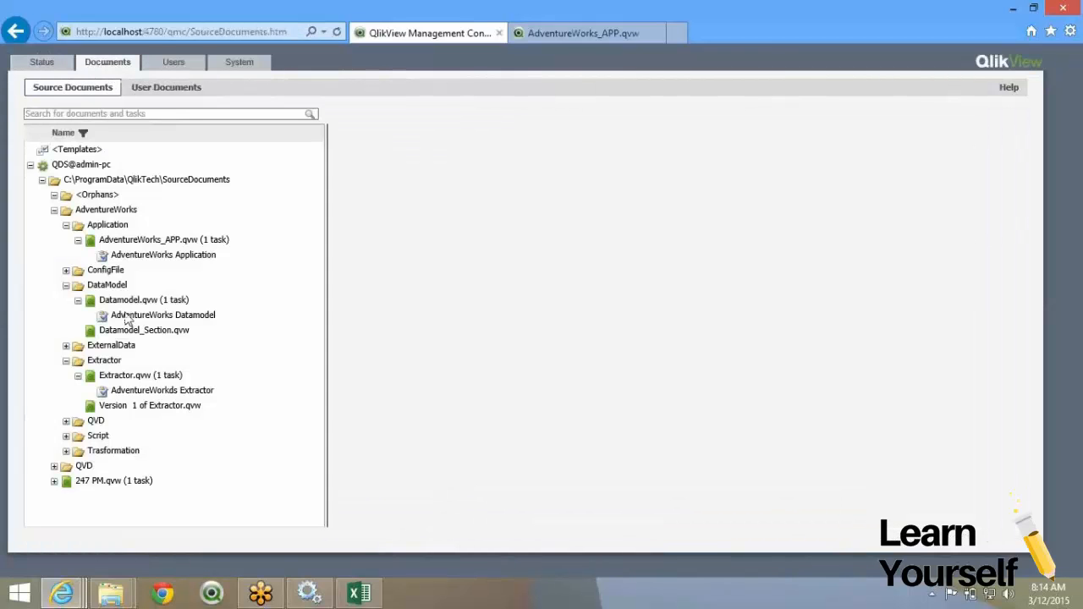
click(152, 243)
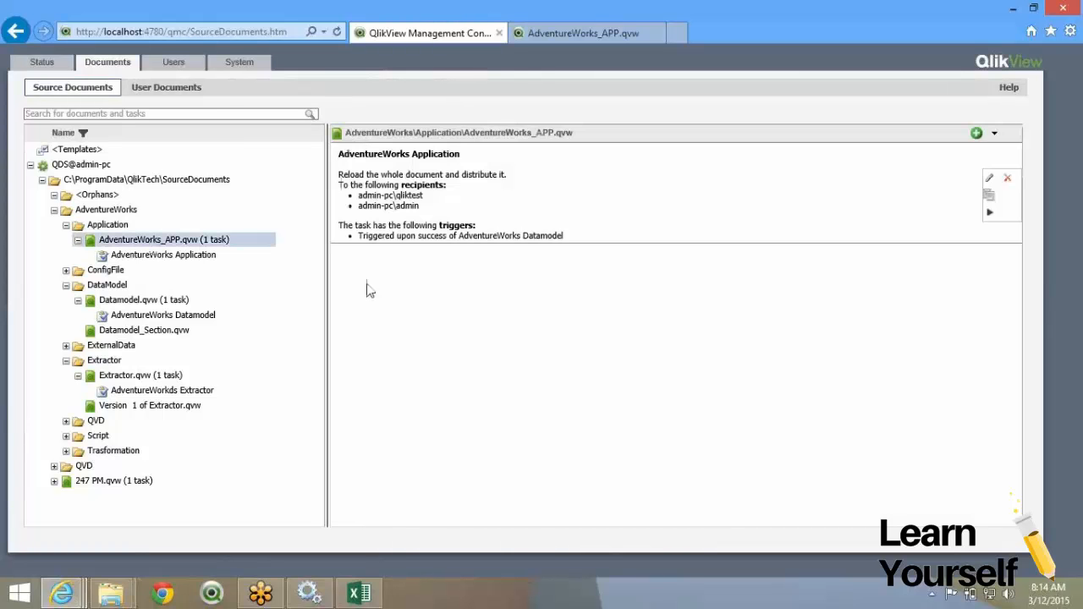
click(989, 179)
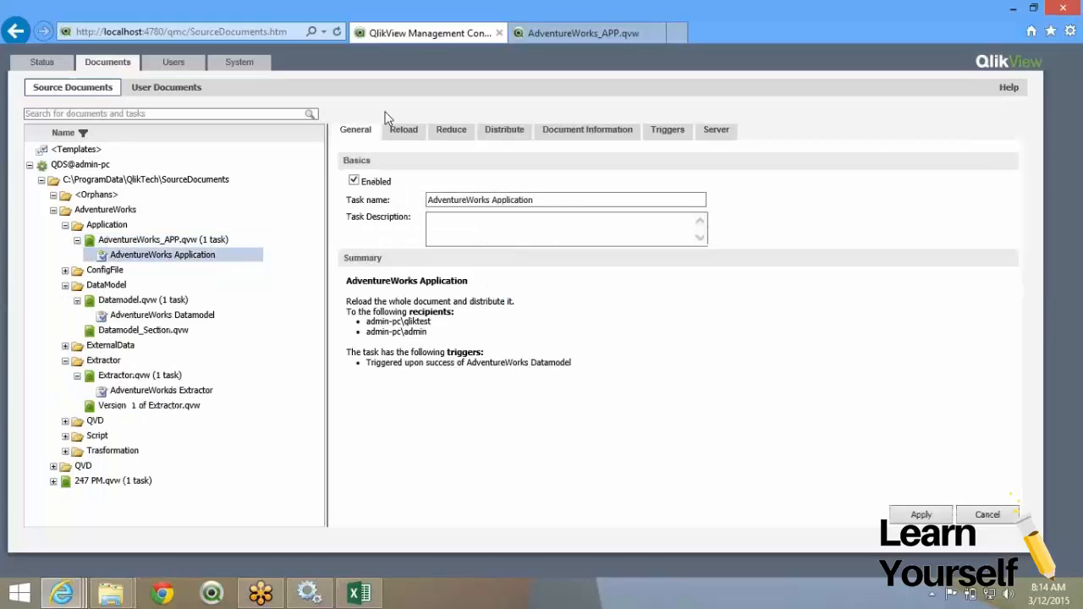
click(402, 132)
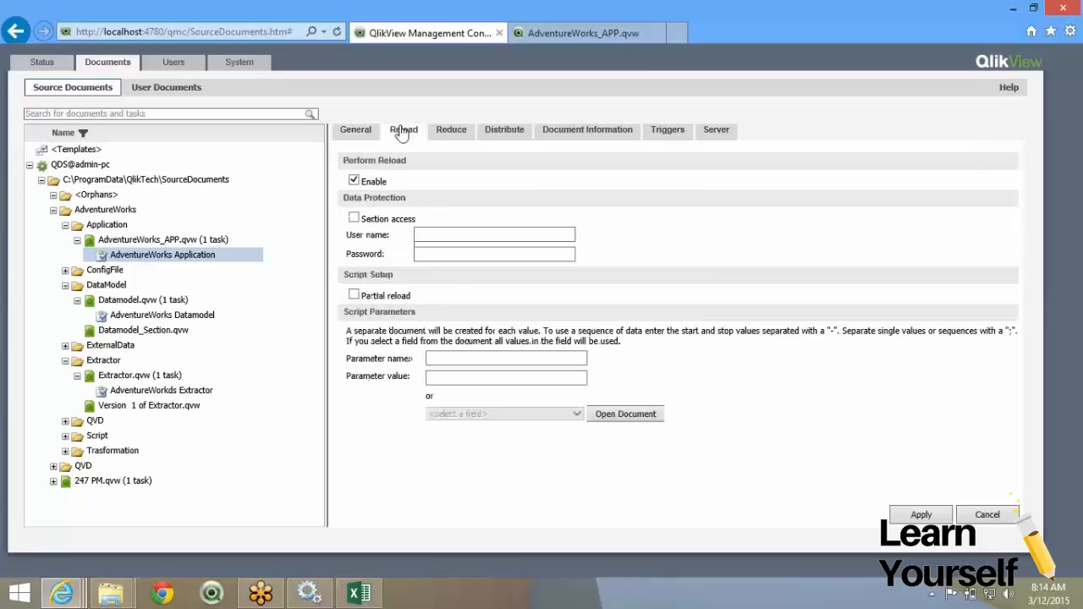
click(449, 133)
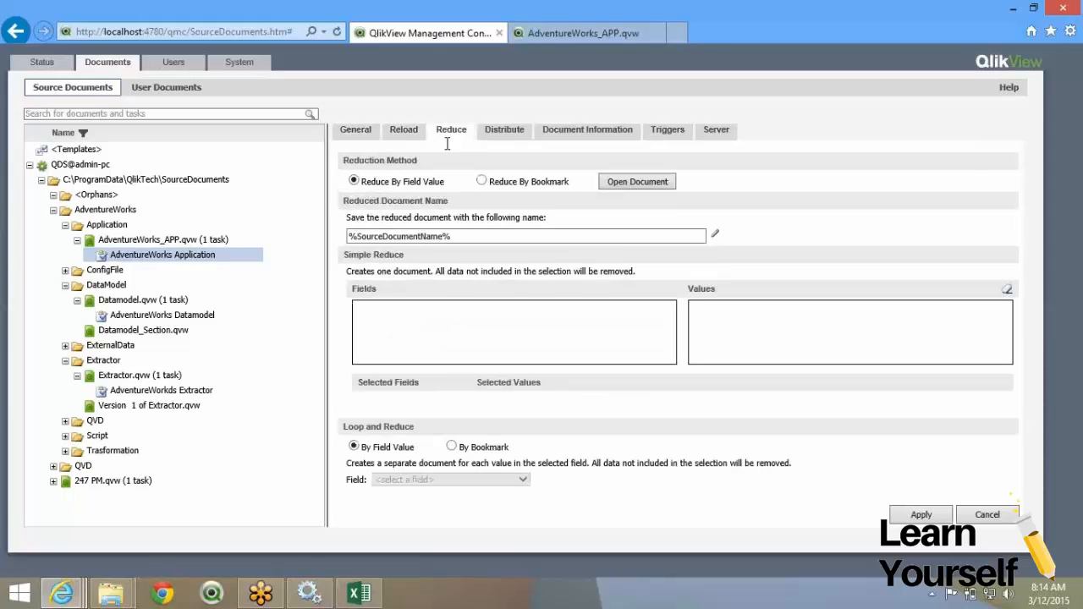
Load the document's fields on the Reduce tab and choose TerritoryID from the Fields list.
click(618, 187)
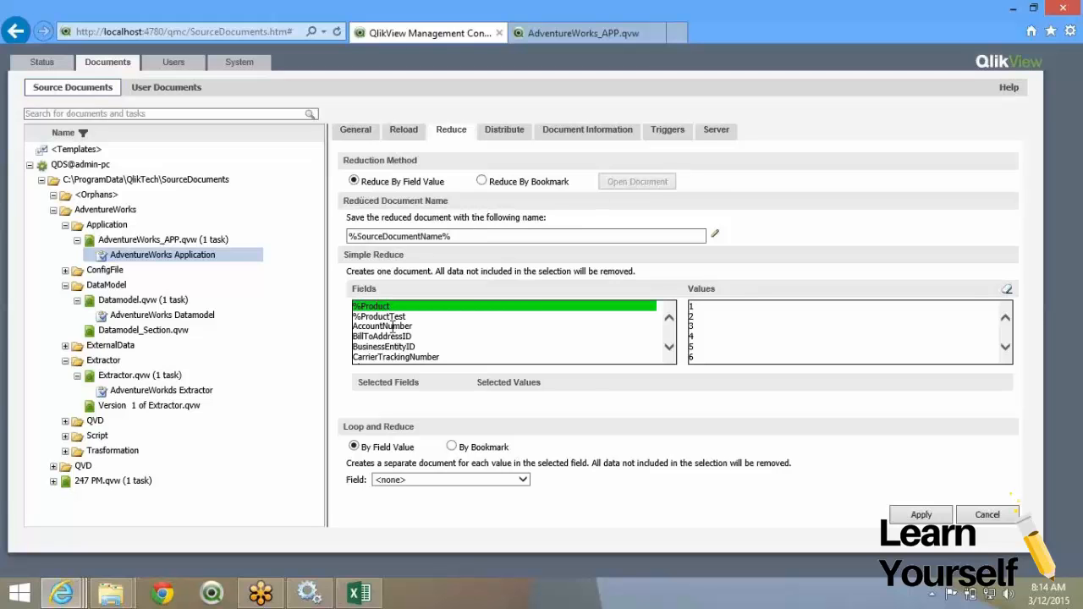
click(669, 350)
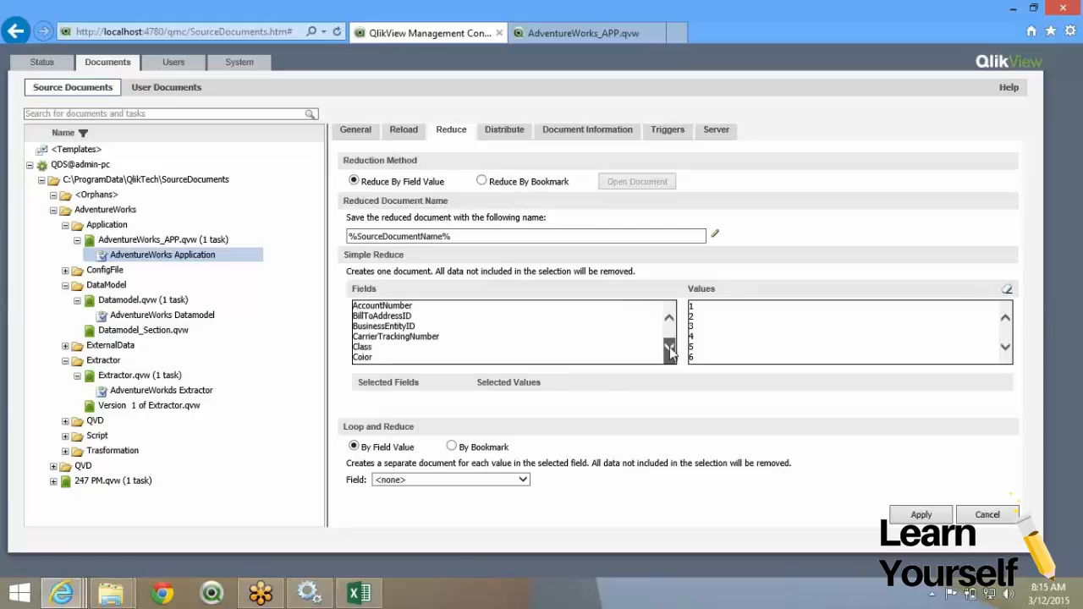
click(669, 349)
click(669, 350)
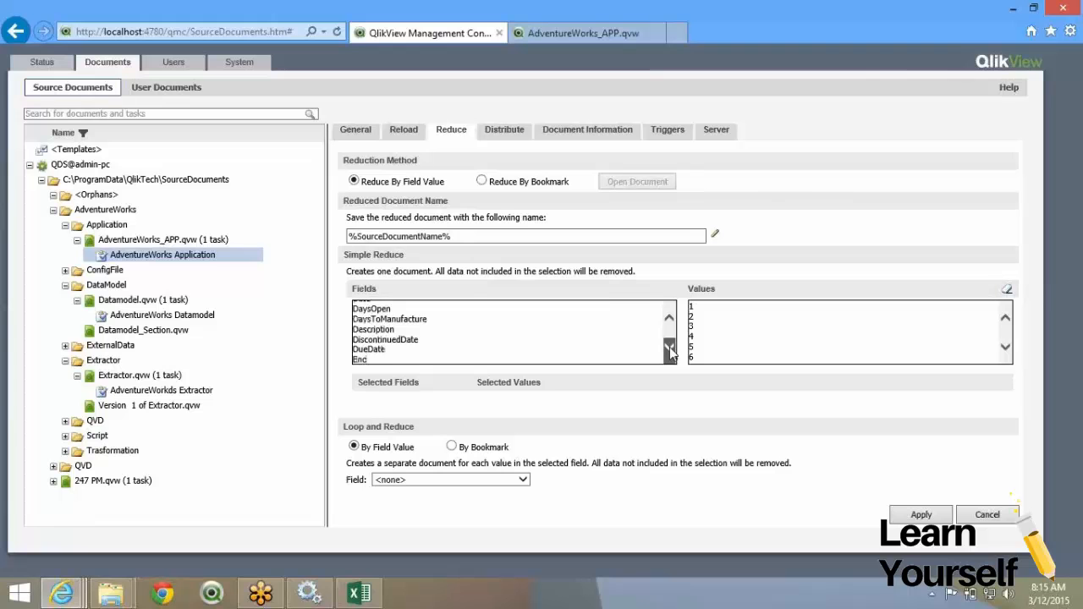
click(669, 350)
click(669, 349)
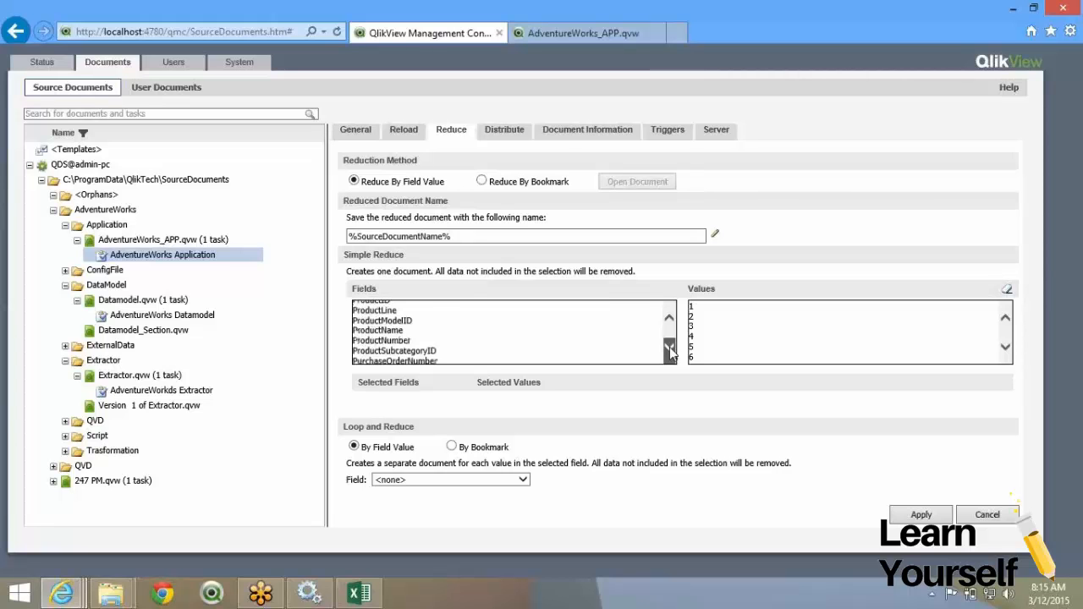
click(670, 349)
click(669, 349)
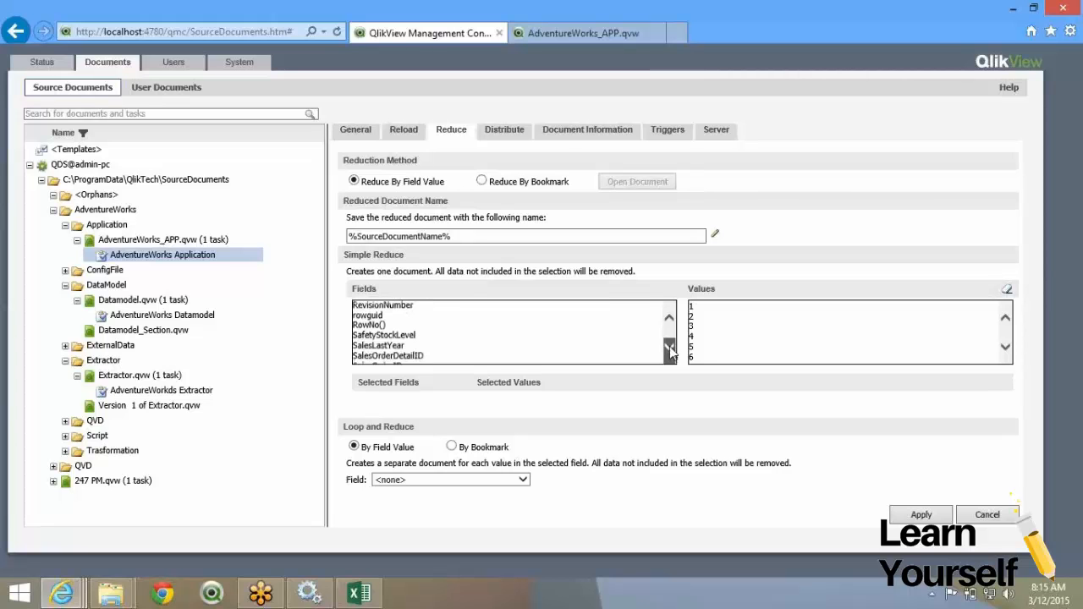
click(669, 349)
click(669, 349)
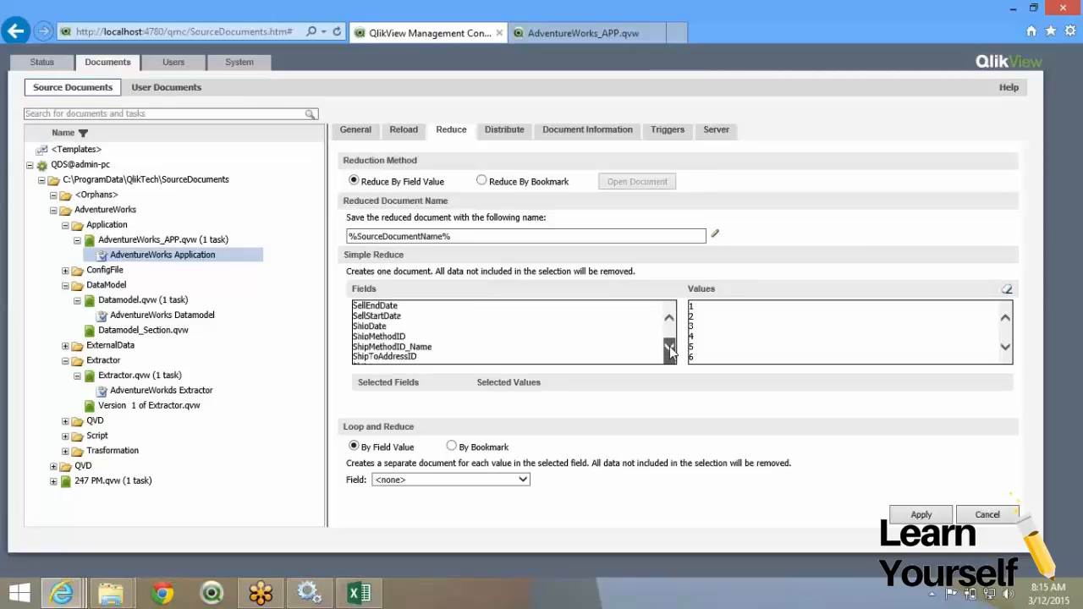
click(670, 349)
click(669, 349)
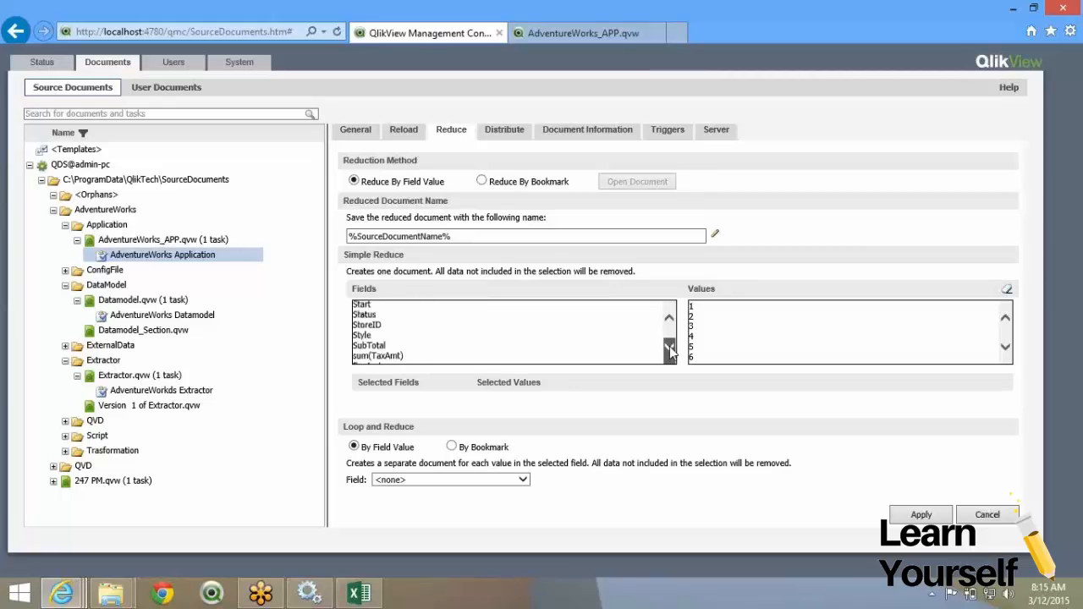
click(669, 349)
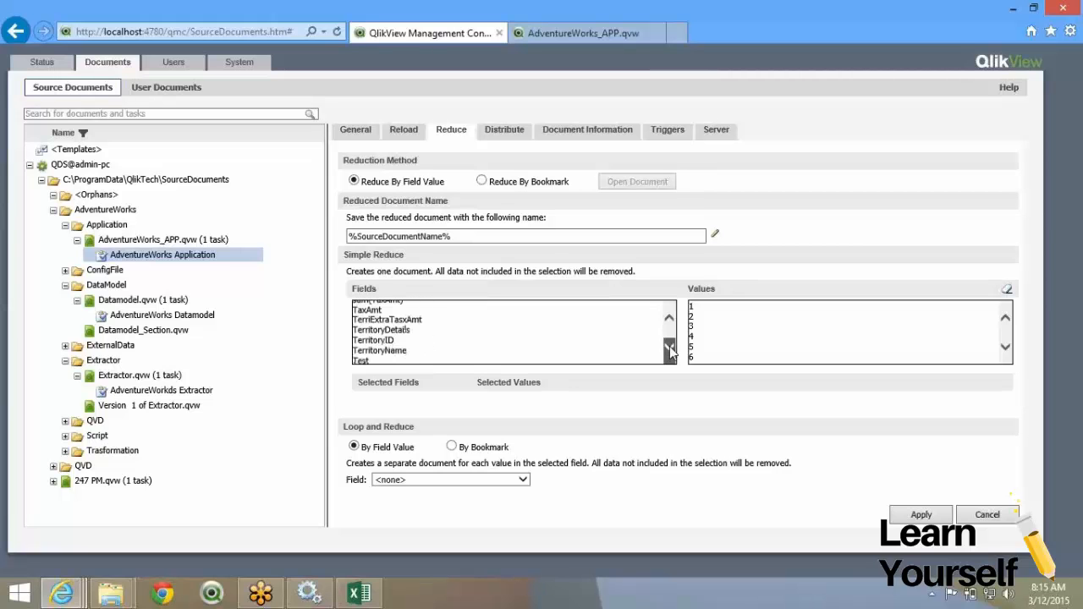
click(371, 342)
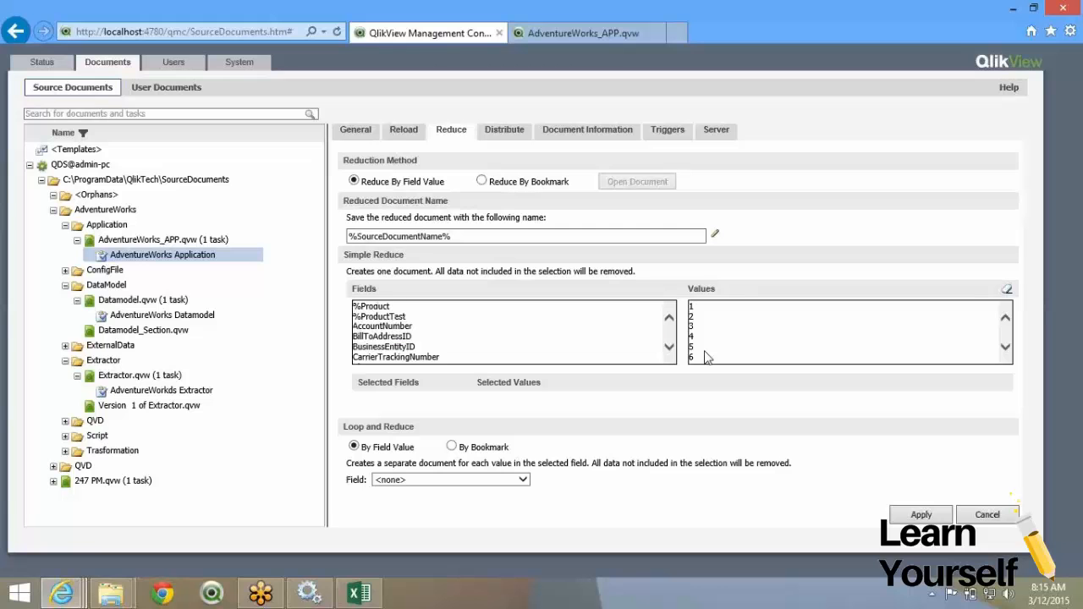
Select territory values 1, 2 and 3 for simple reduce, then clear that selection.
click(715, 307)
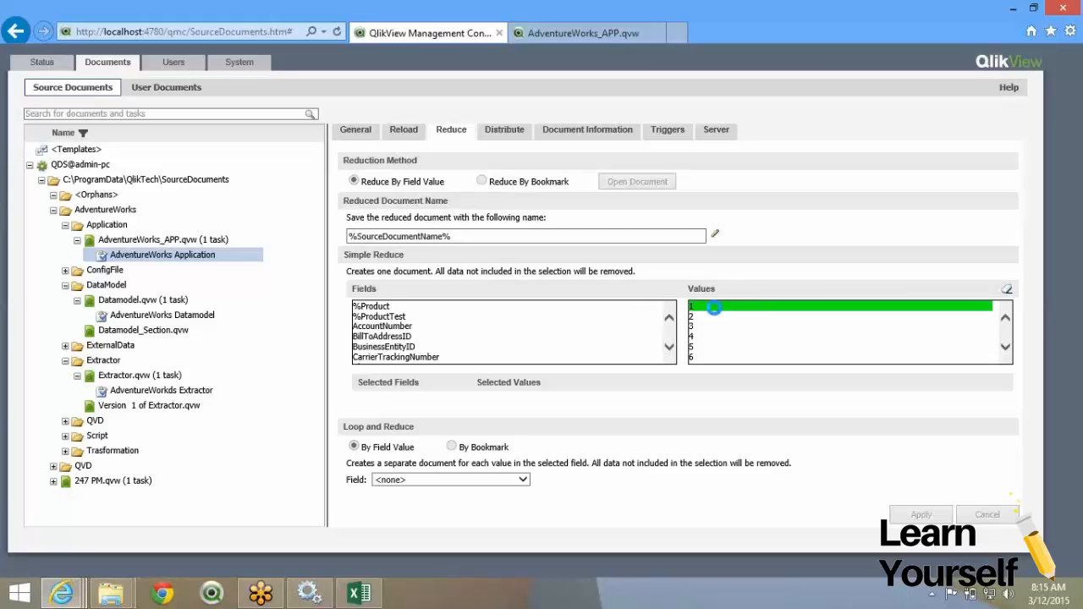
click(713, 318)
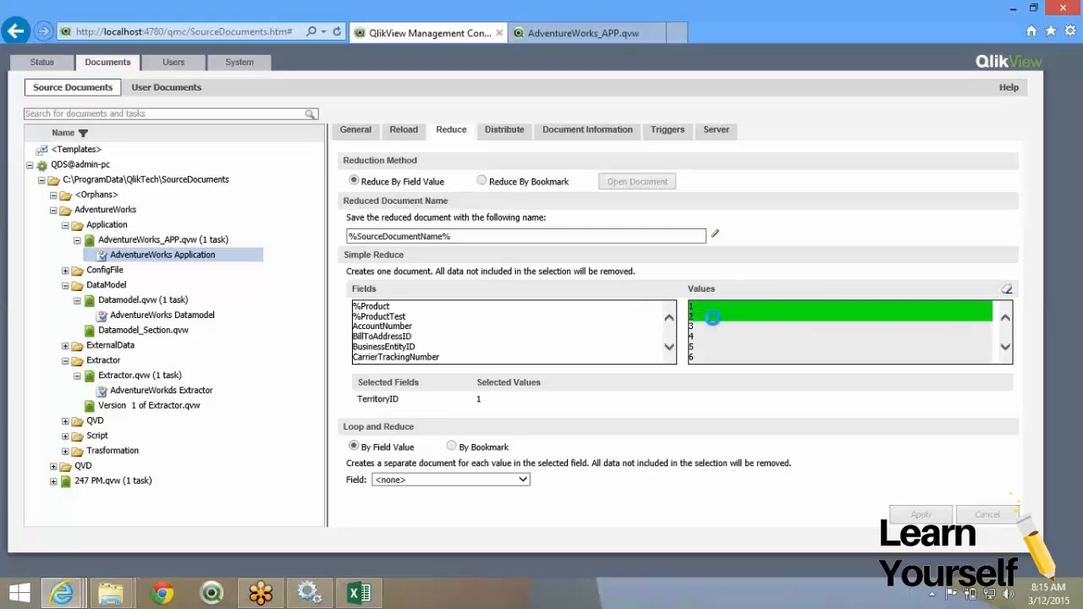
click(713, 327)
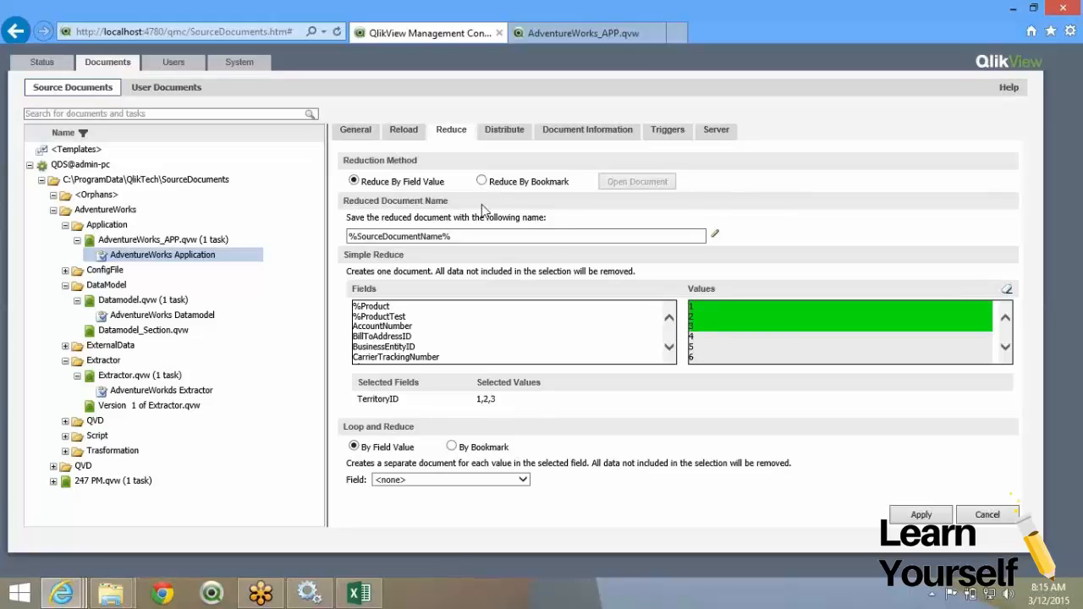
click(1007, 293)
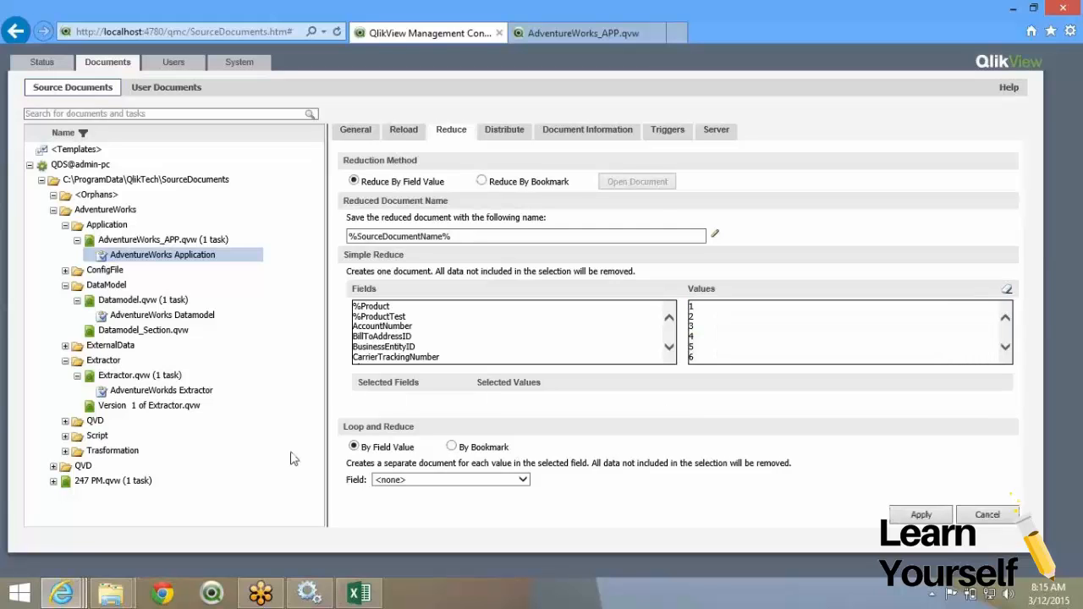
Choose TerritoryID as the Loop and Reduce field.
double_click(367, 447)
click(442, 488)
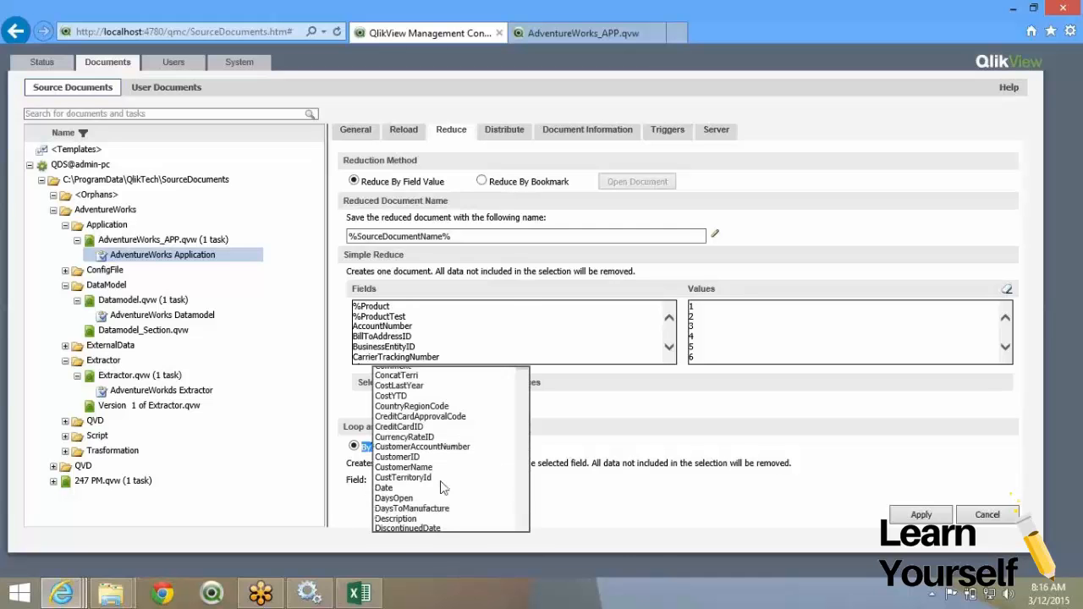
scroll(476, 351, down, 3)
scroll(476, 350, down, 18)
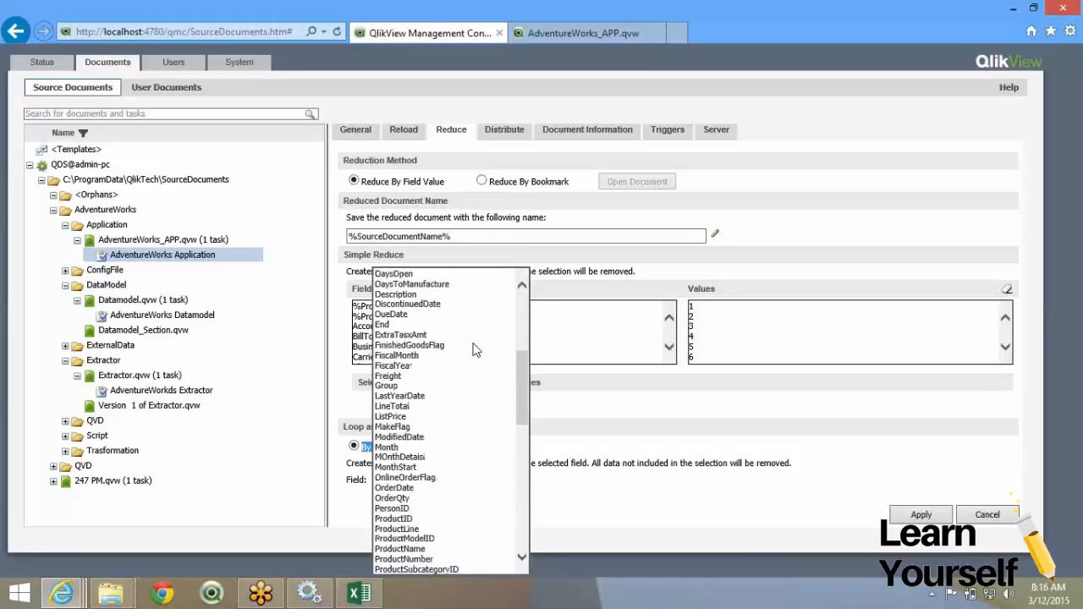
scroll(475, 350, down, 4)
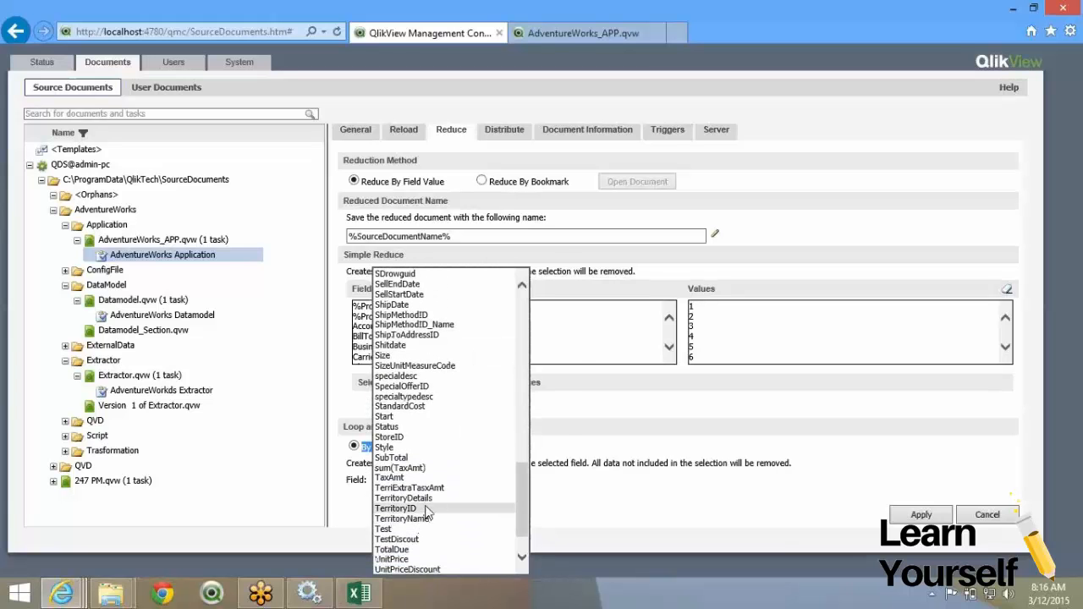
click(426, 509)
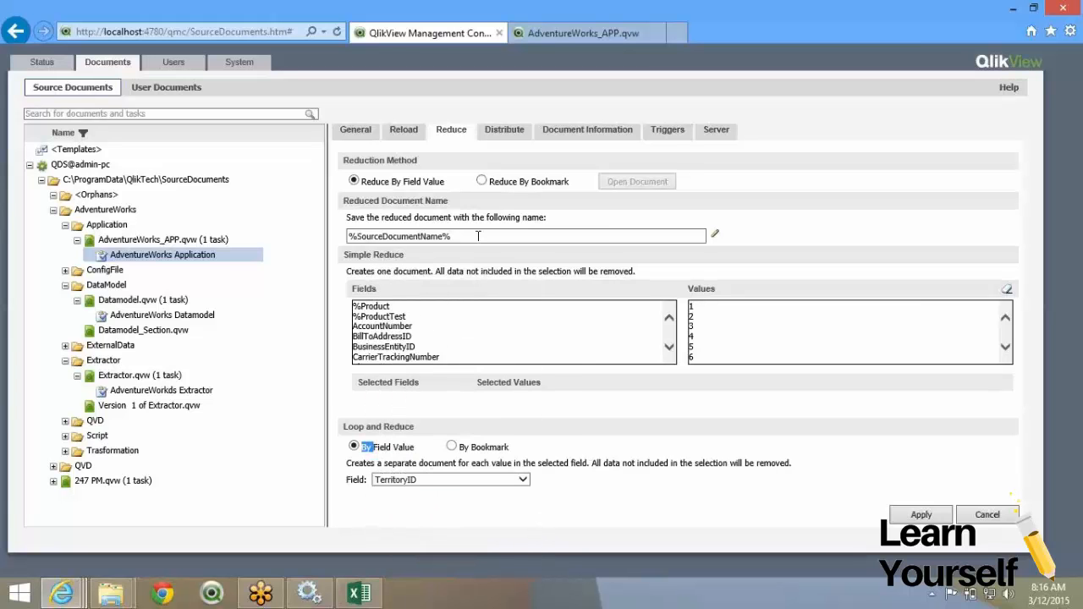
Insert the TerritoryID document field into the reduced document name template.
click(715, 233)
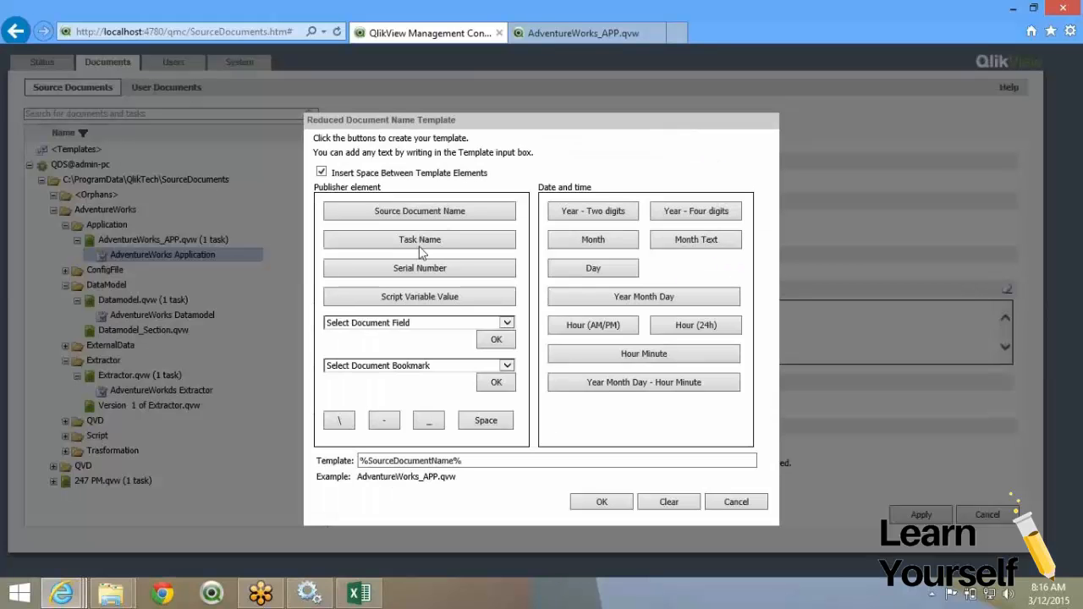
click(434, 324)
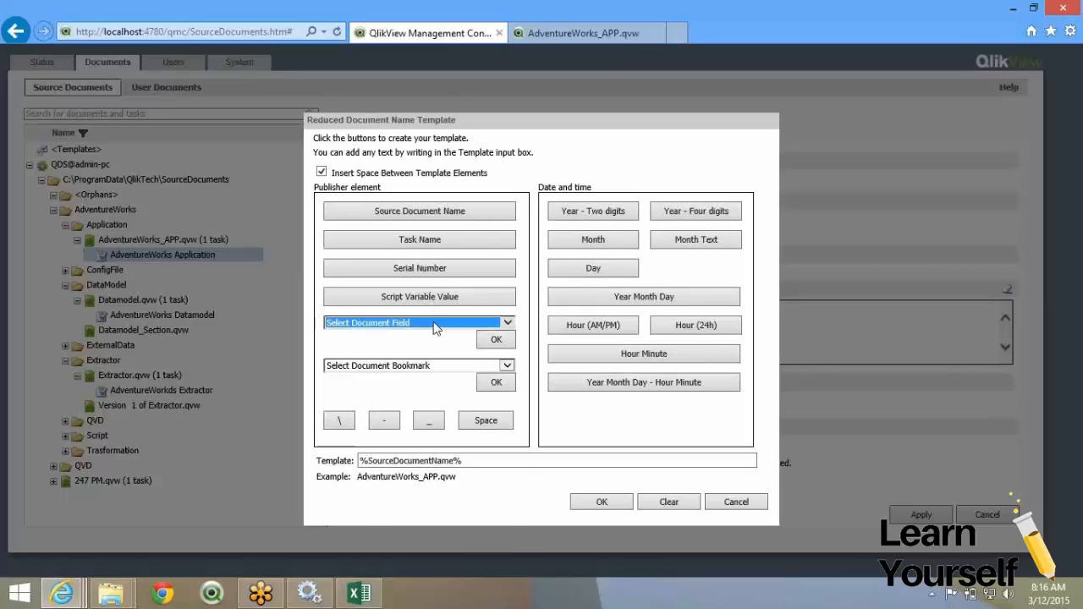
scroll(435, 427, down, 5)
scroll(434, 432, down, 7)
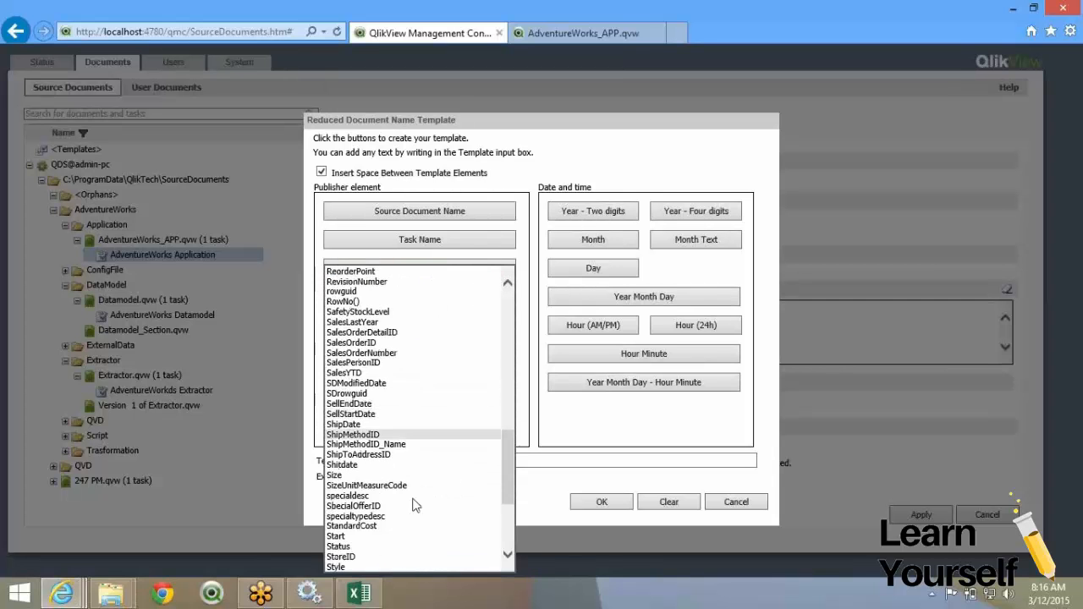
click(398, 536)
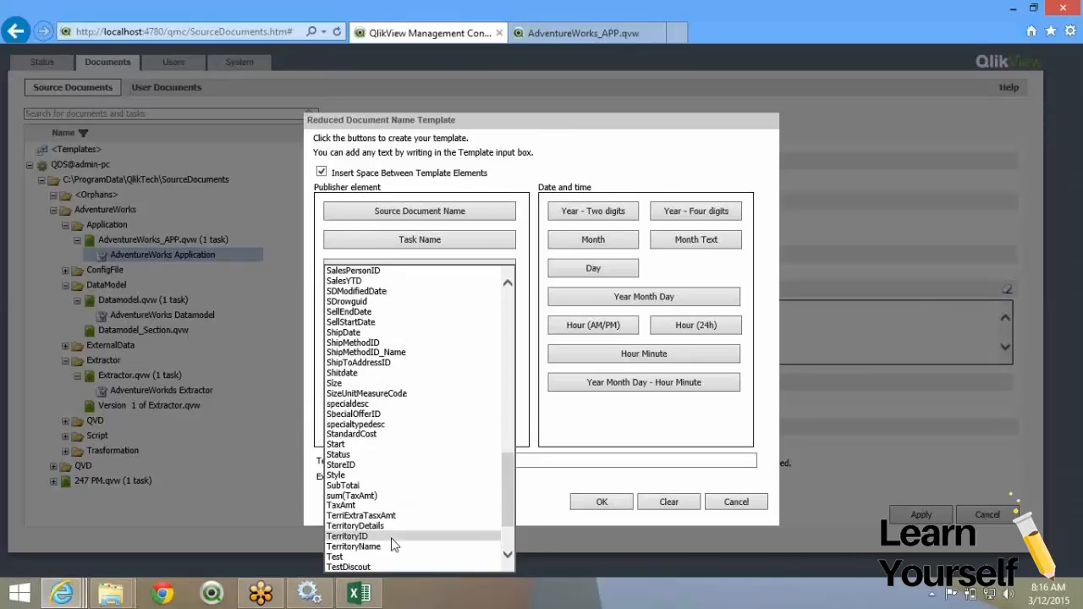
click(607, 510)
click(604, 504)
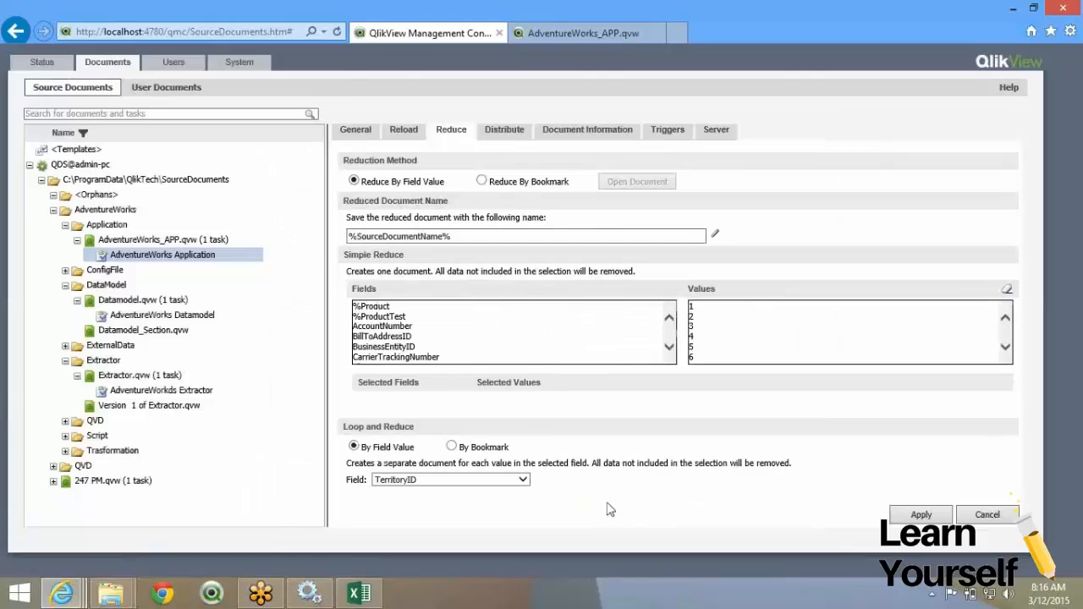
Set the name to '%SourceDocumentName% %DocumentField,TerritoryID%', apply, and view task status.
click(715, 235)
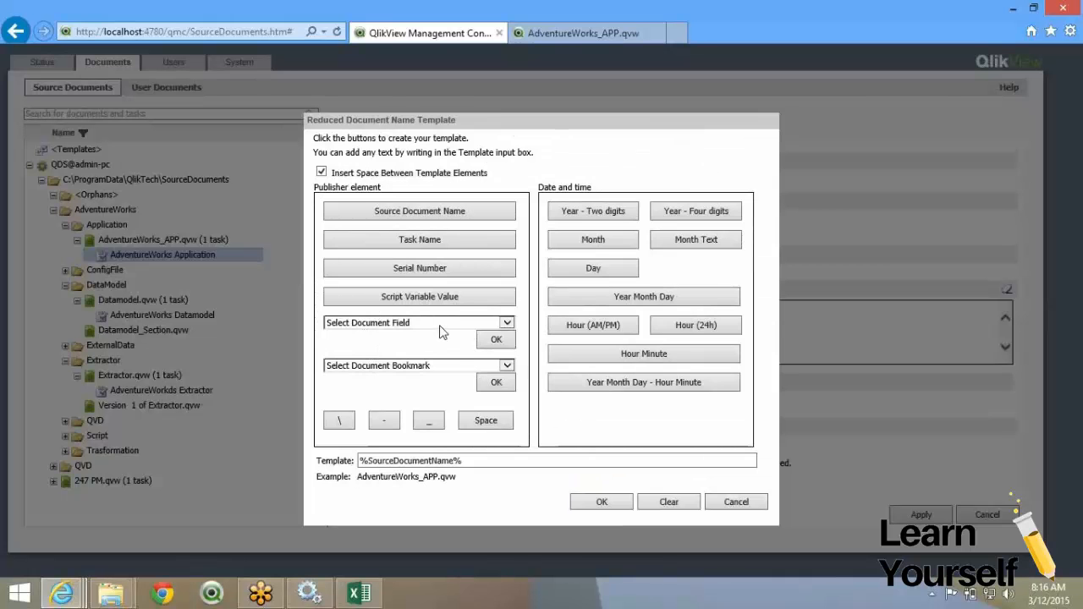
click(440, 326)
scroll(430, 401, down, 20)
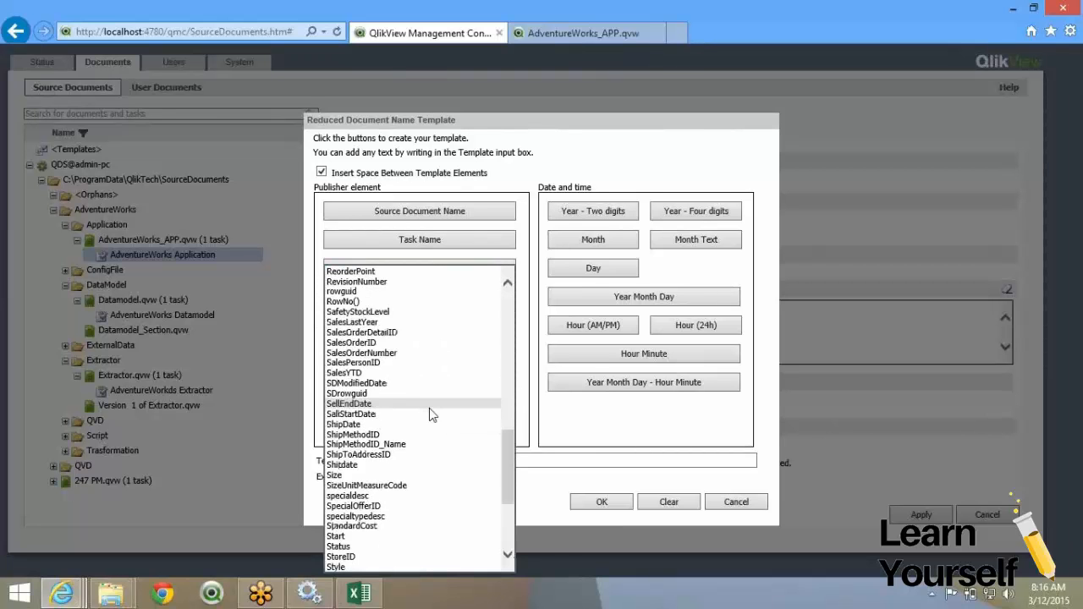
scroll(430, 410, down, 3)
click(382, 525)
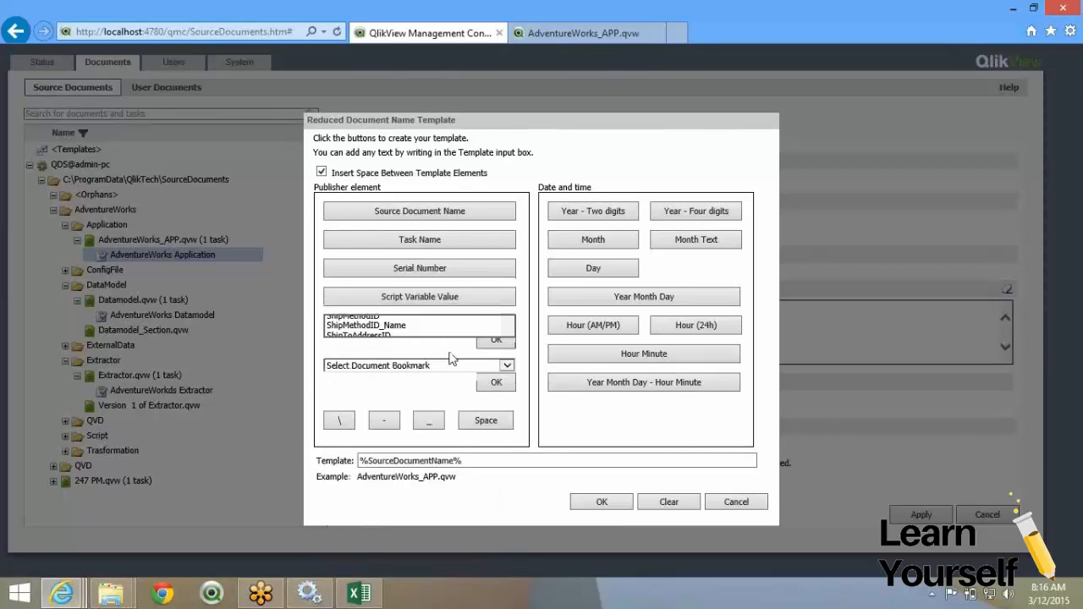
click(497, 339)
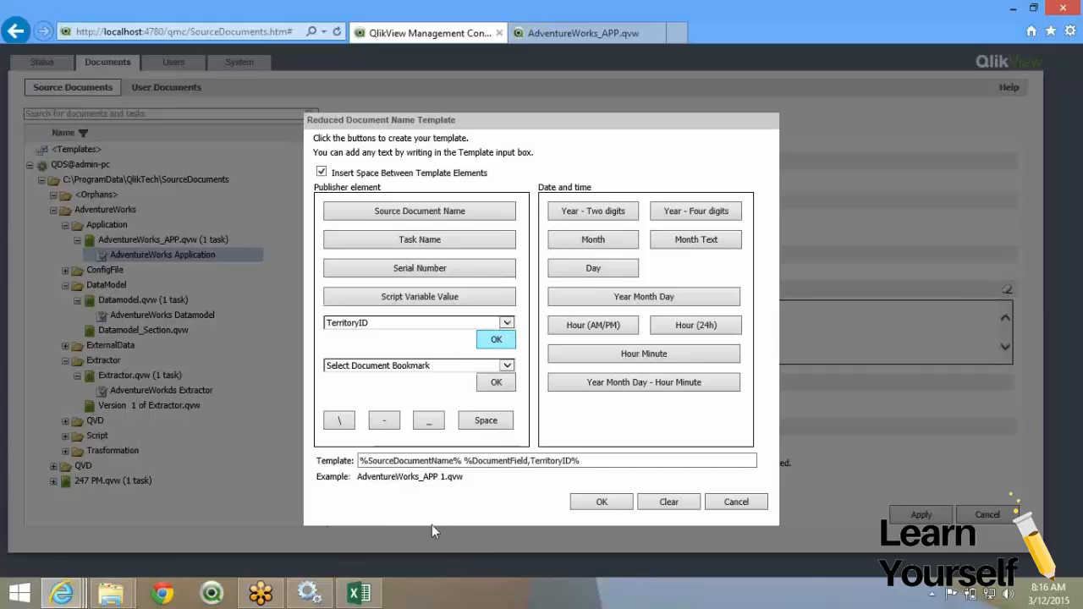
double_click(398, 462)
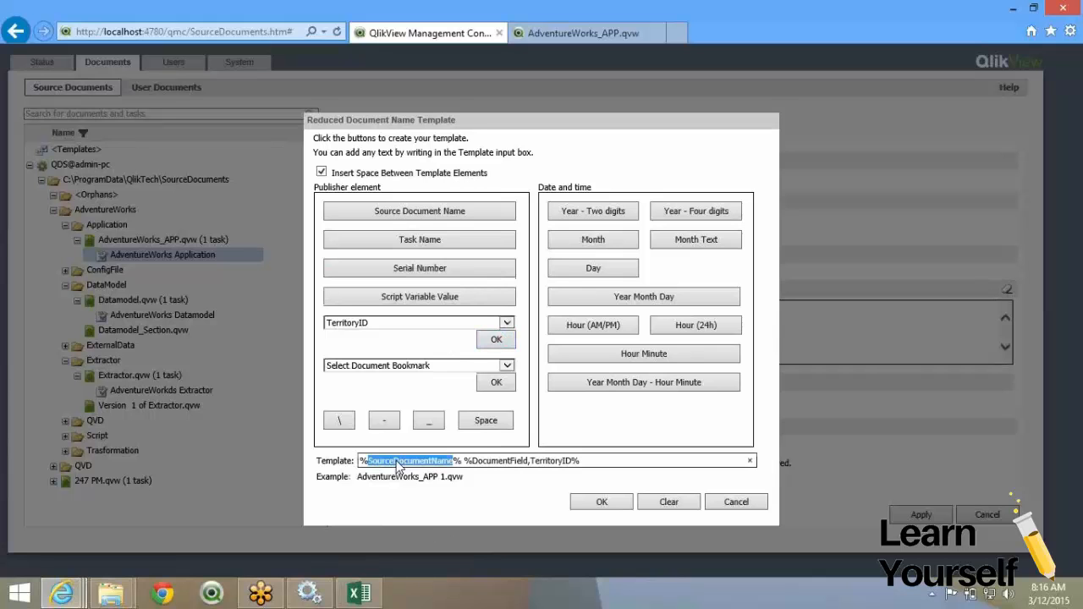
click(521, 459)
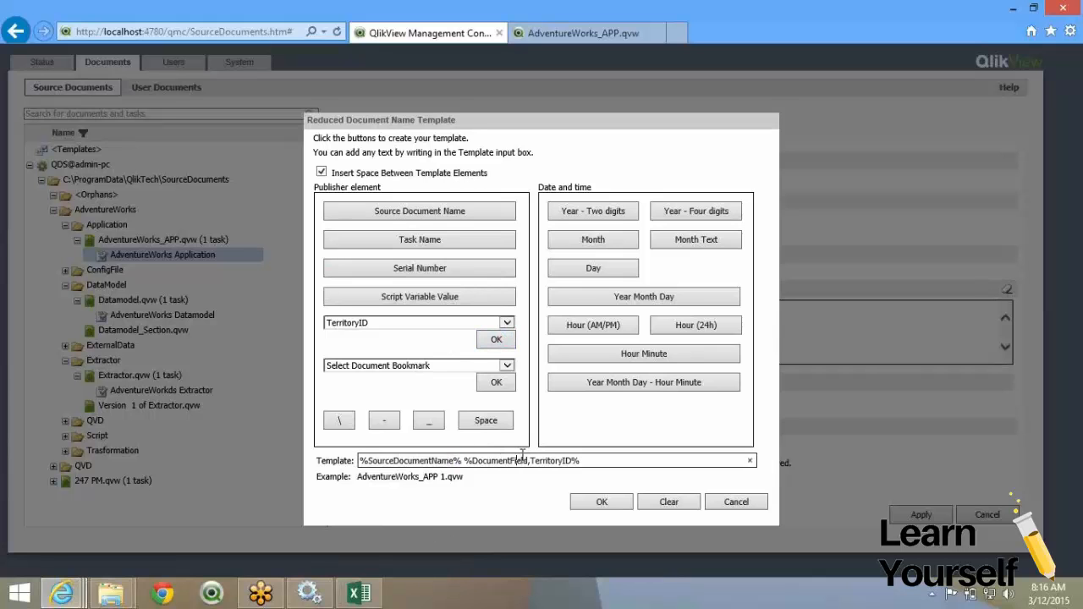
click(618, 502)
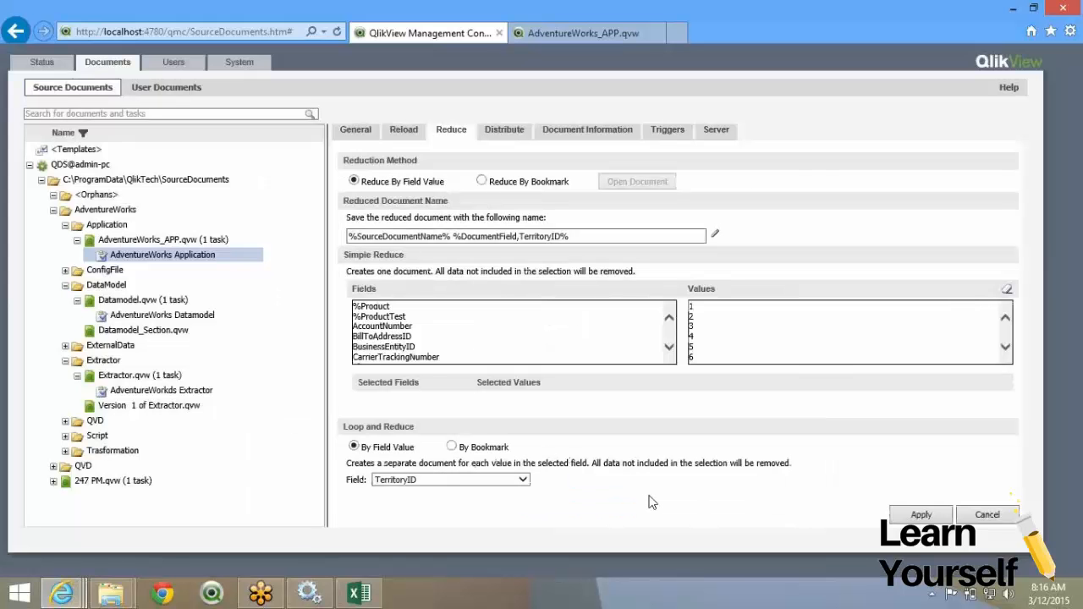
click(921, 514)
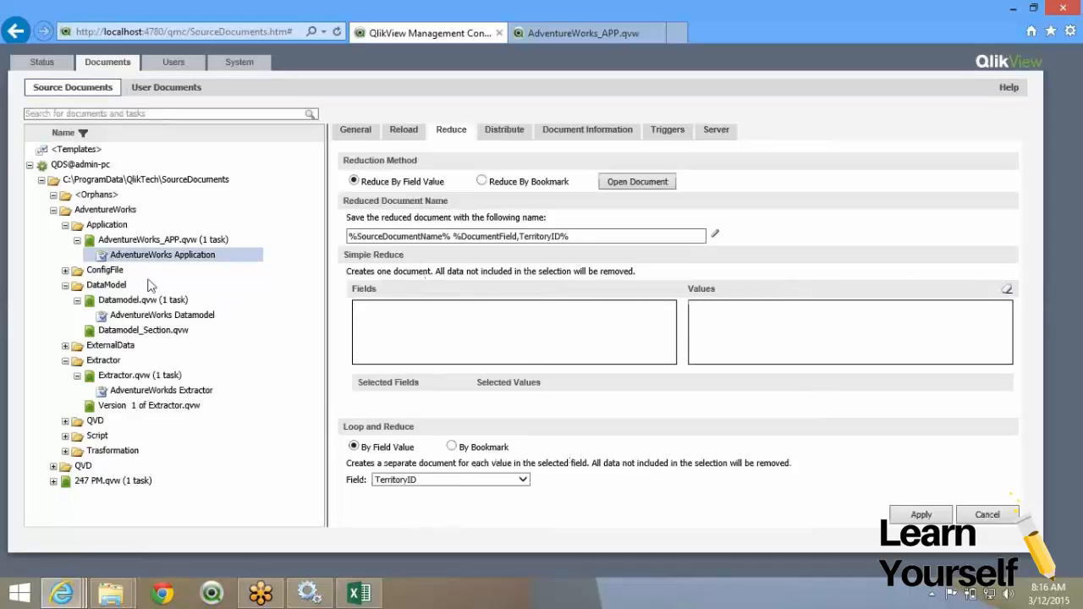
click(28, 65)
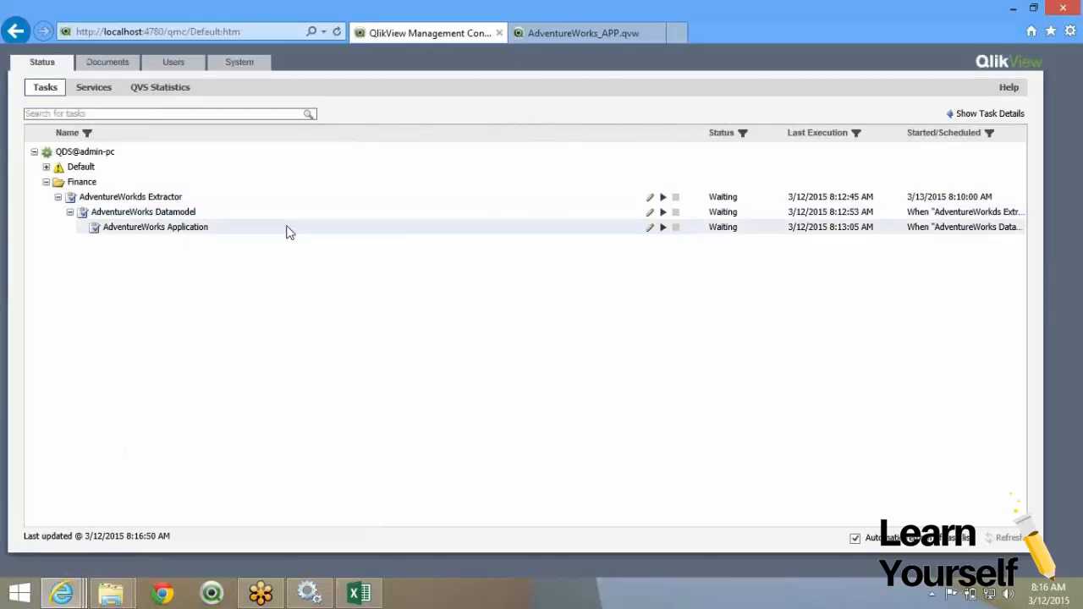
Run AdventureWorks Application, confirm the 8:17:06 AM run, and bring up AdventureWorks_APP.qvw.
click(222, 230)
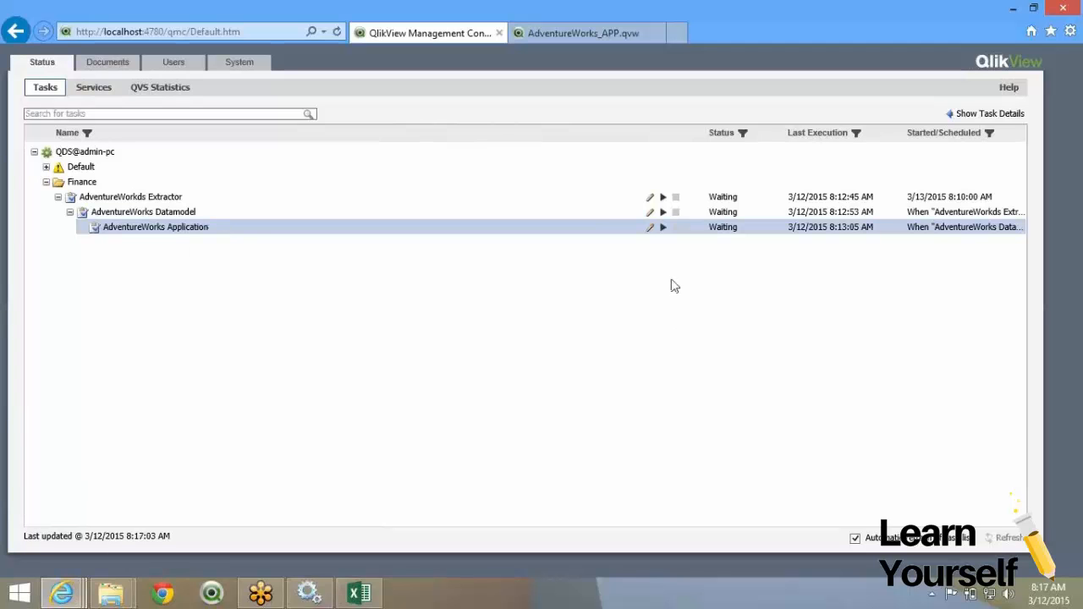
click(664, 229)
click(340, 28)
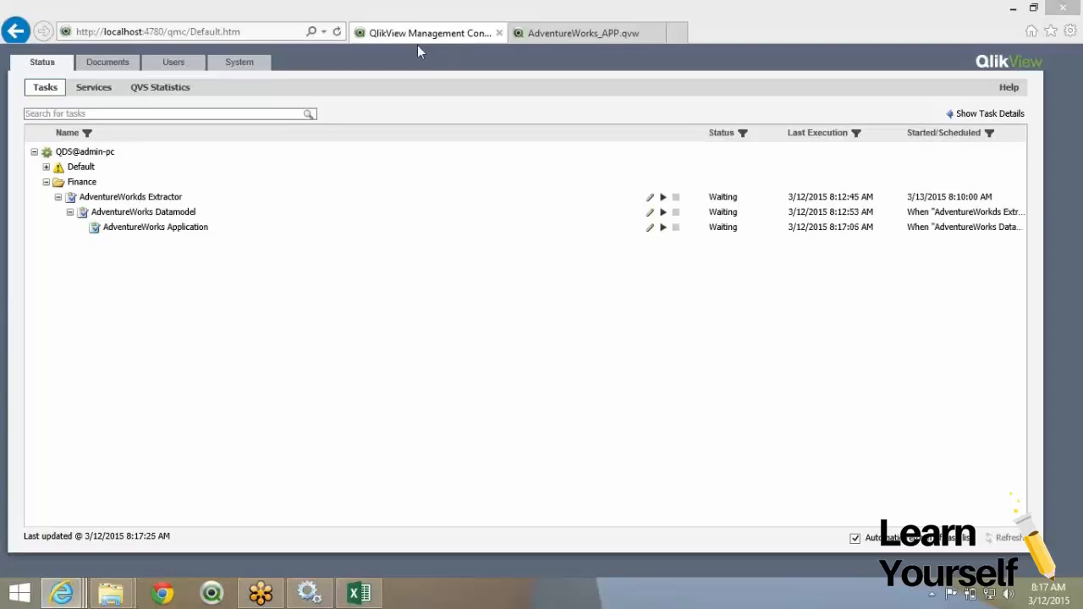
click(336, 32)
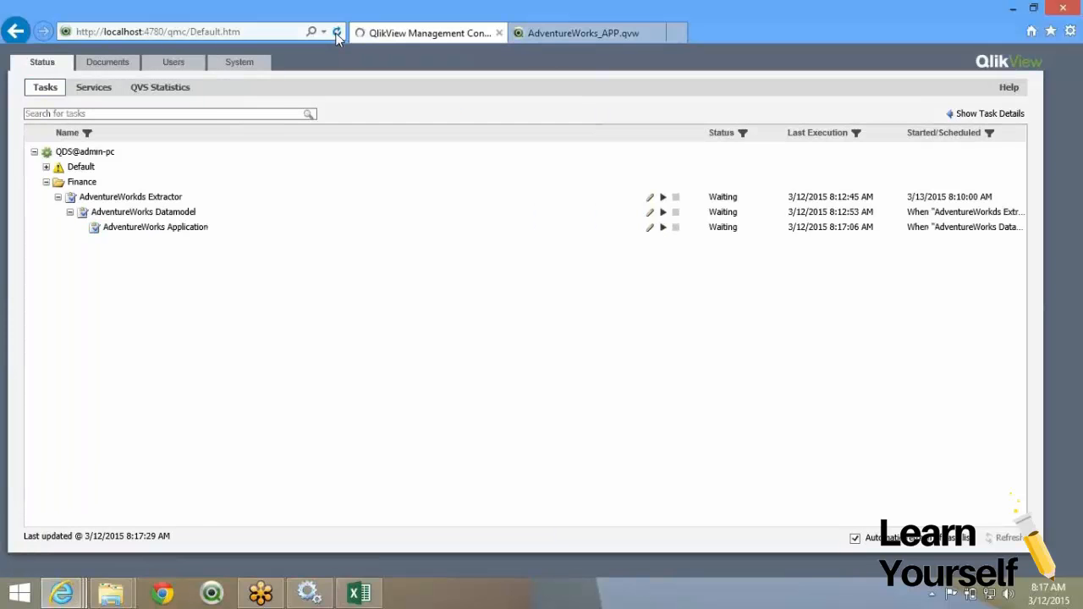
click(62, 593)
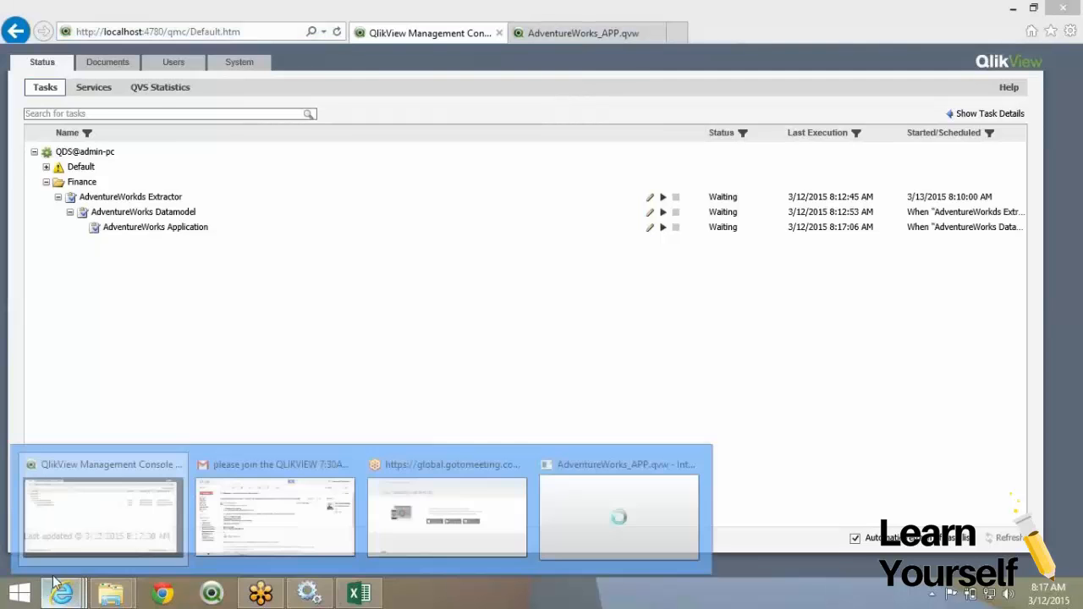
click(583, 499)
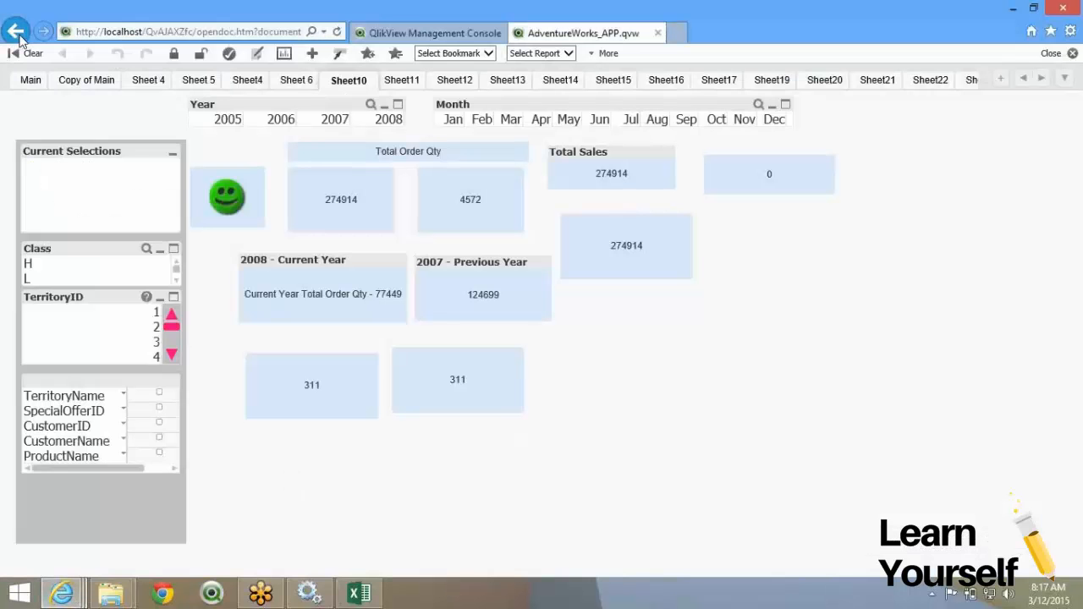
Open AdventureWorks_APP 1 from the AccessPoint list and view its Sheet15 data.
click(16, 34)
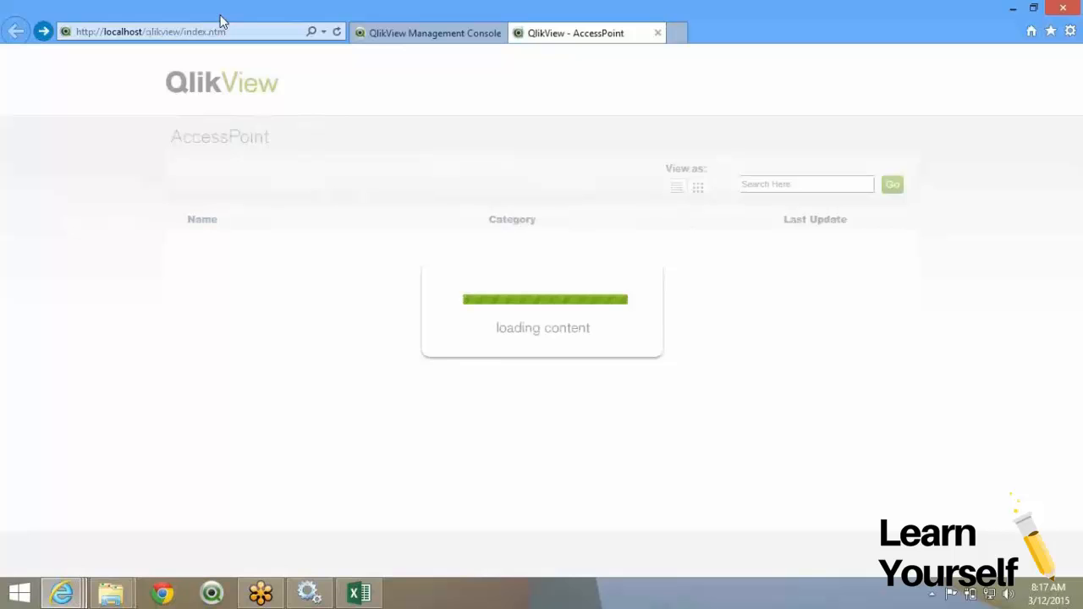
scroll(651, 476, down, 1)
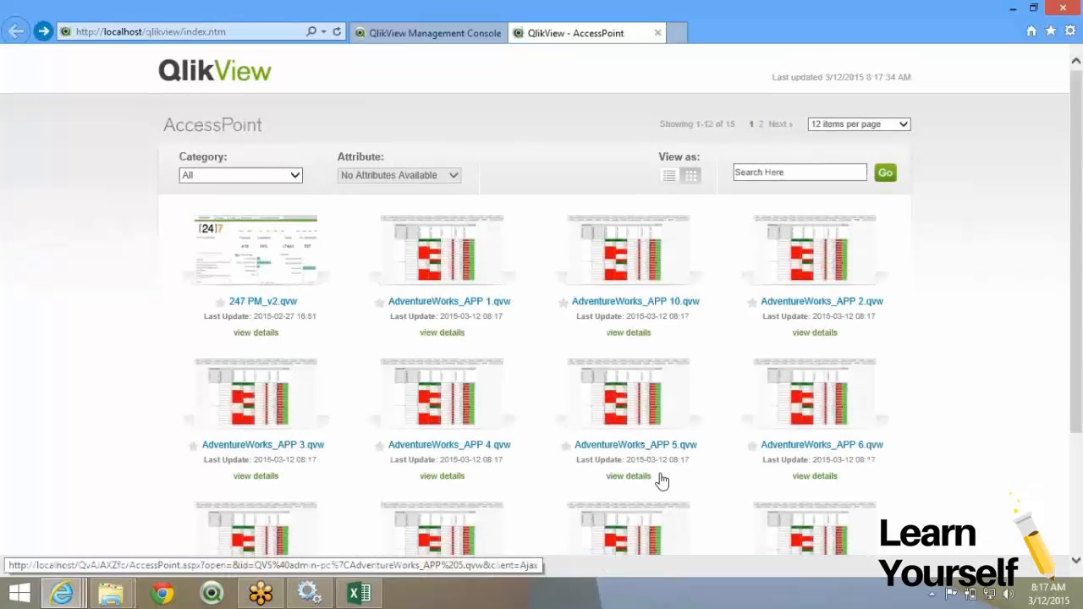
scroll(662, 480, down, 3)
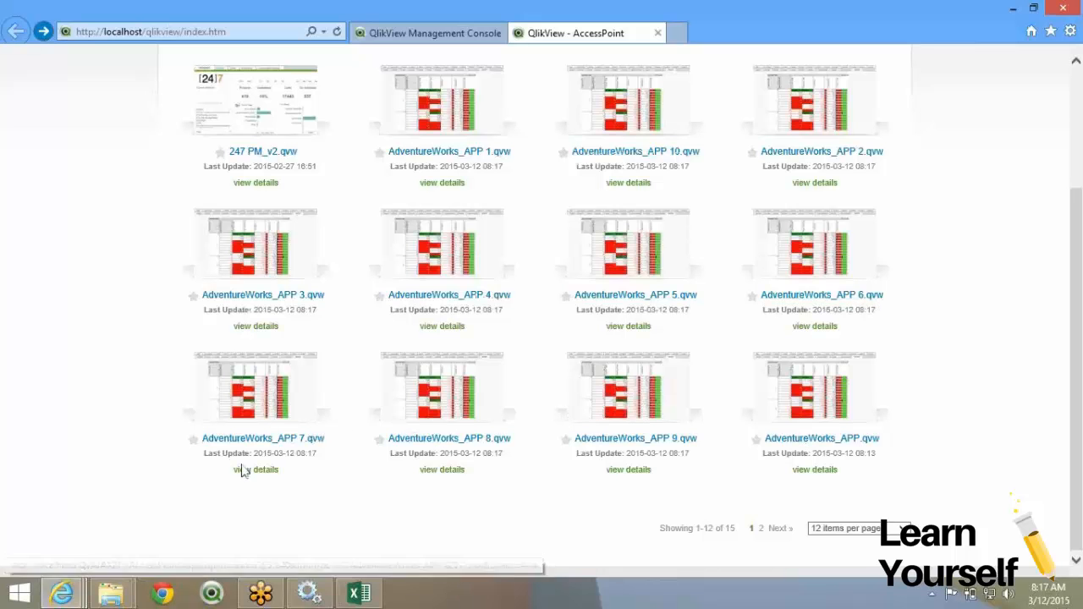
click(458, 200)
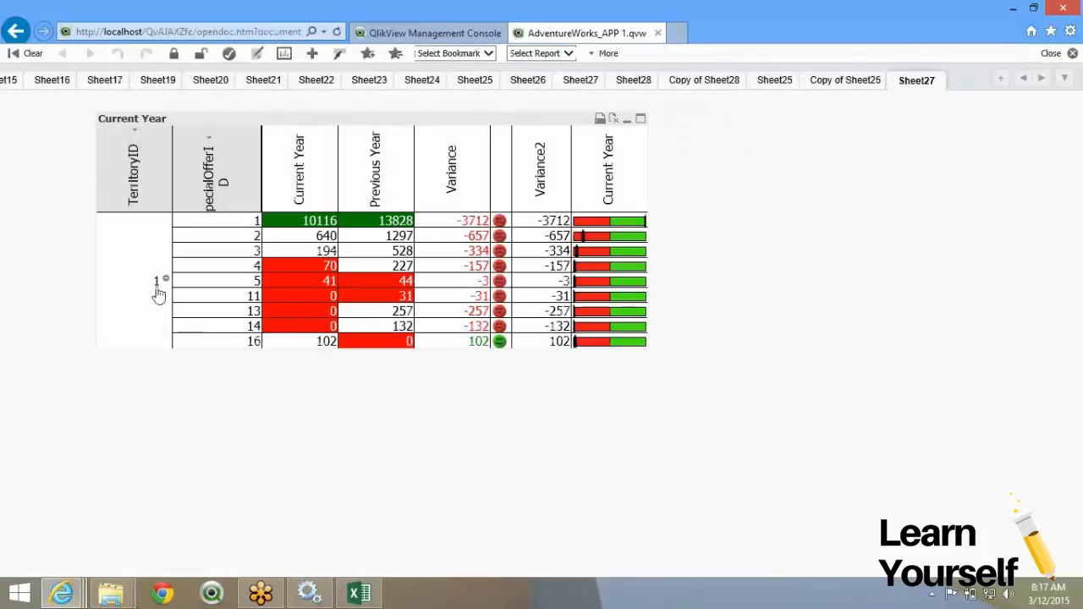
click(7, 84)
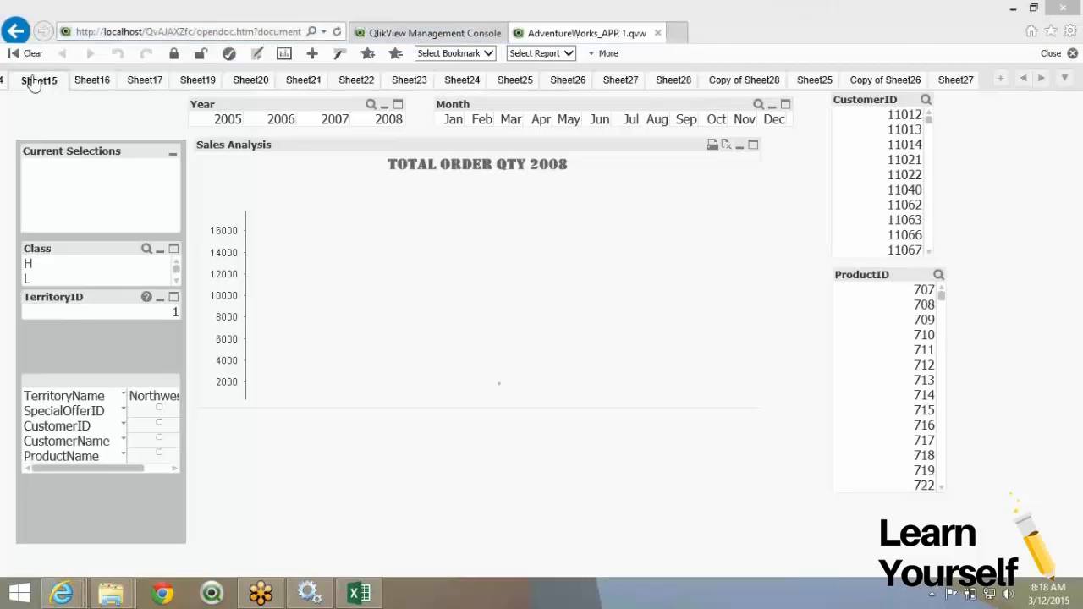
Open AdventureWorks_APP 5 to check its territory data, then reselect the console task.
click(15, 30)
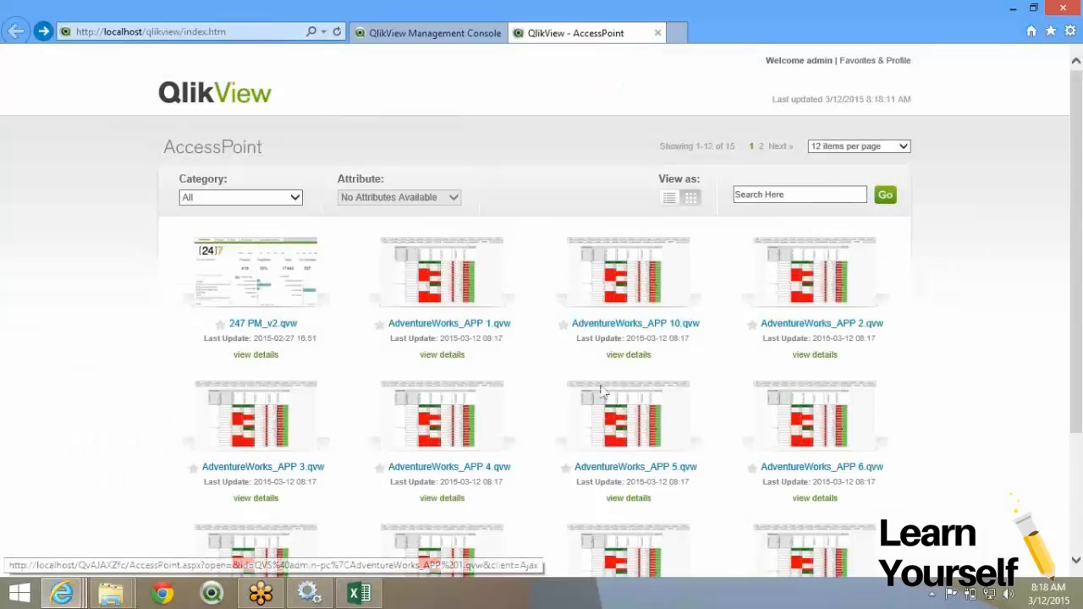
scroll(600, 388, down, 1)
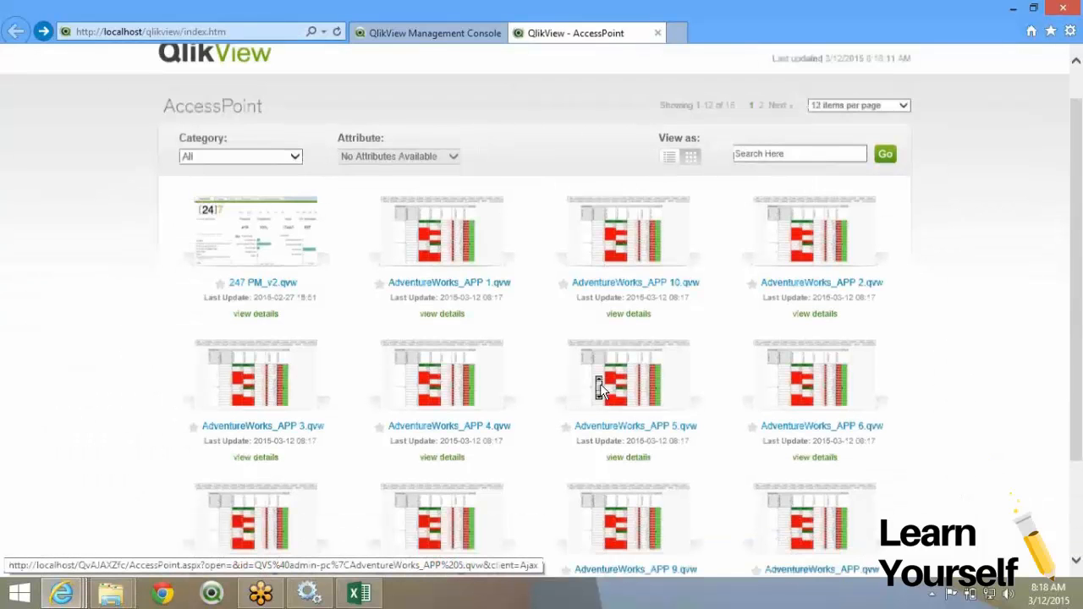
click(600, 384)
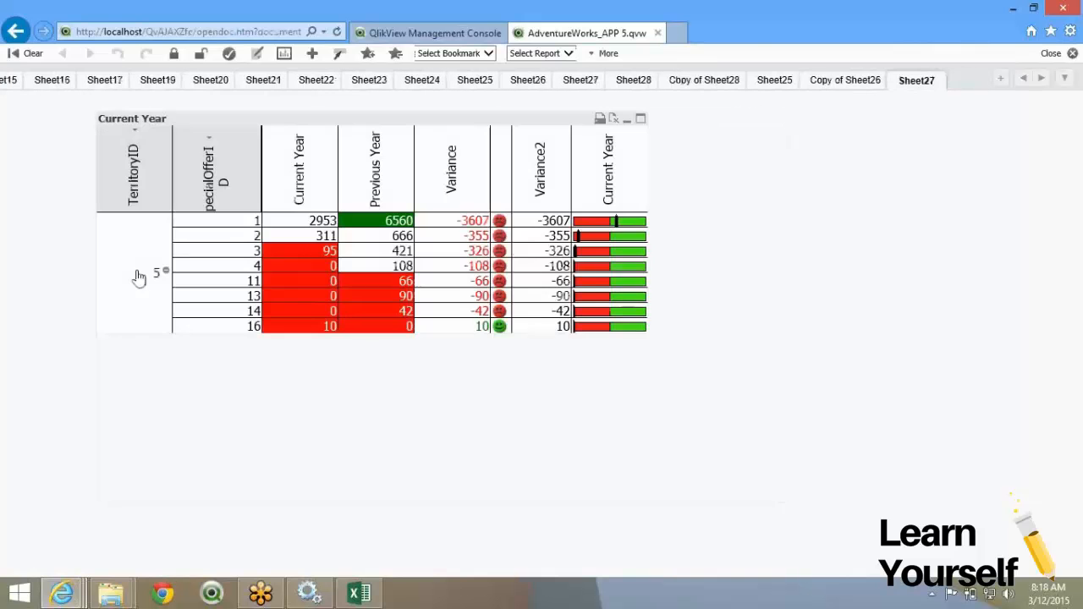
click(15, 32)
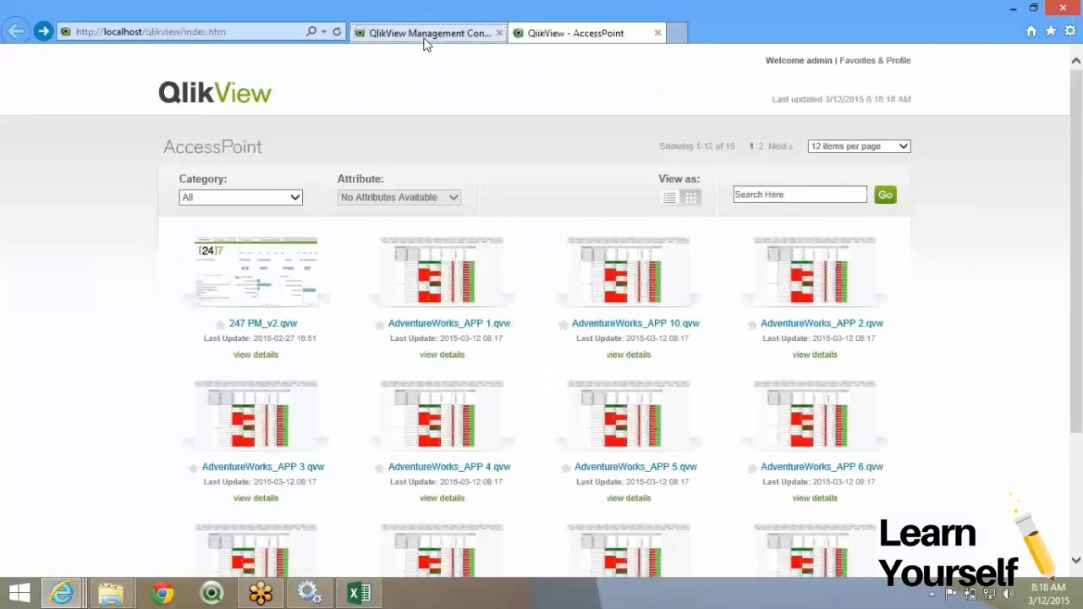
click(425, 37)
click(190, 230)
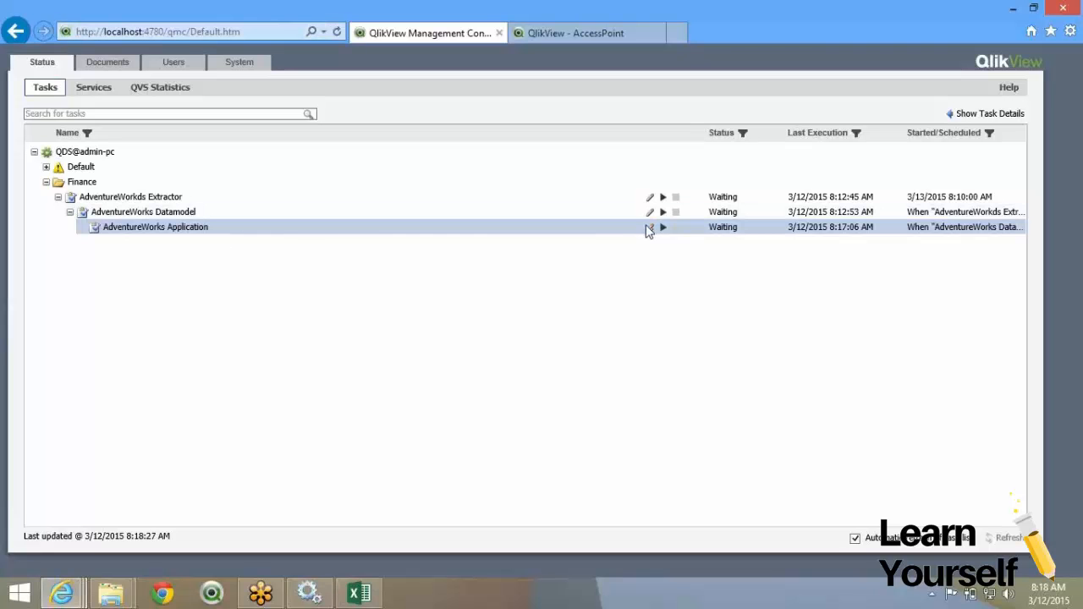
Show the AdventureWorks Application task's TerritoryID reduce settings, then select Excel cell G4.
click(108, 65)
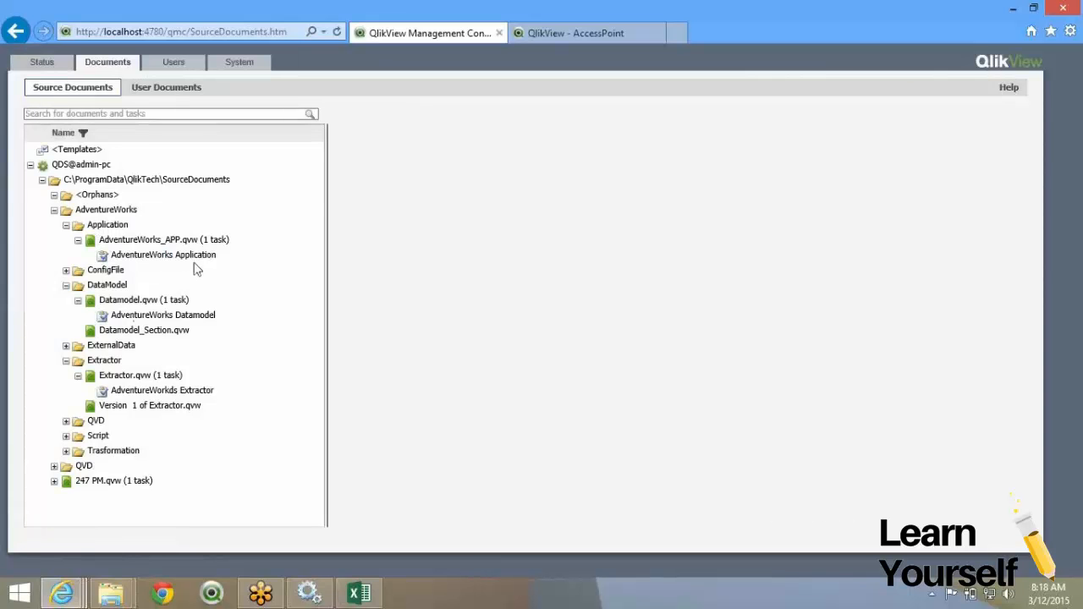
click(242, 255)
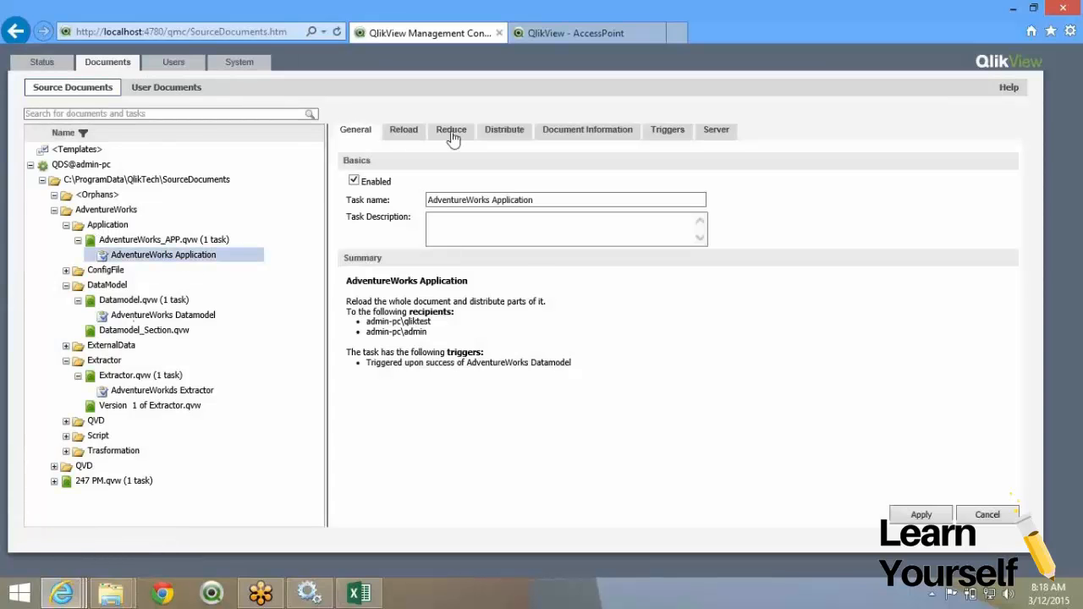
click(451, 137)
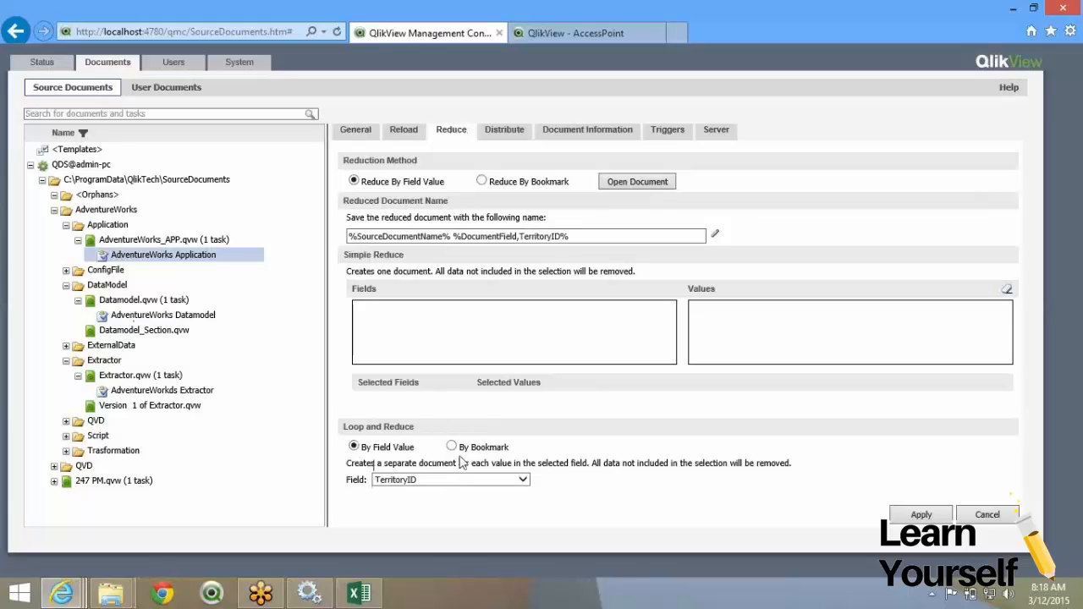
click(490, 137)
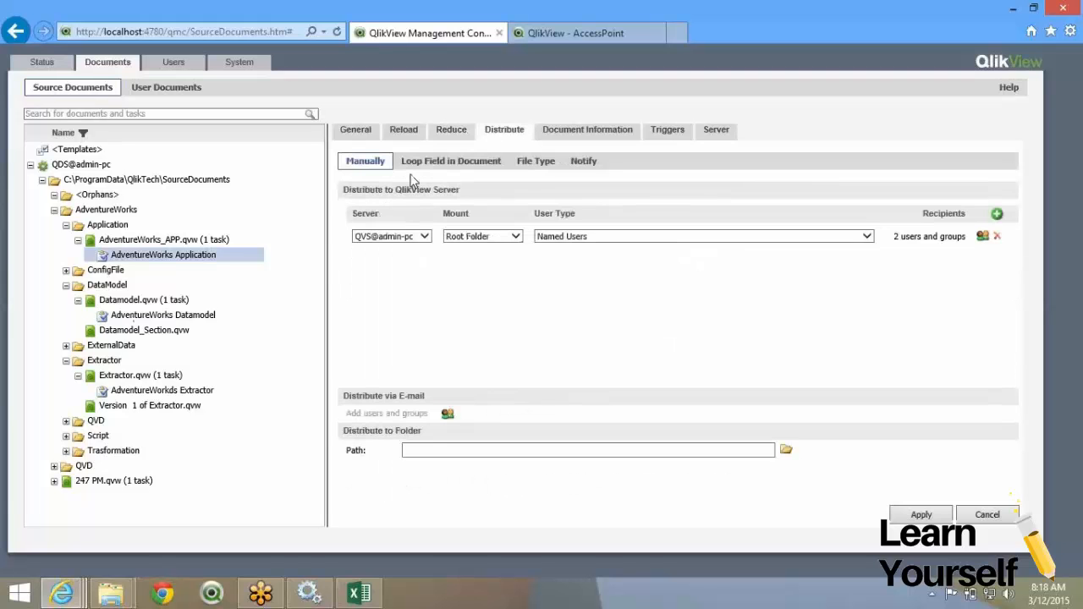
click(442, 135)
click(495, 135)
click(453, 137)
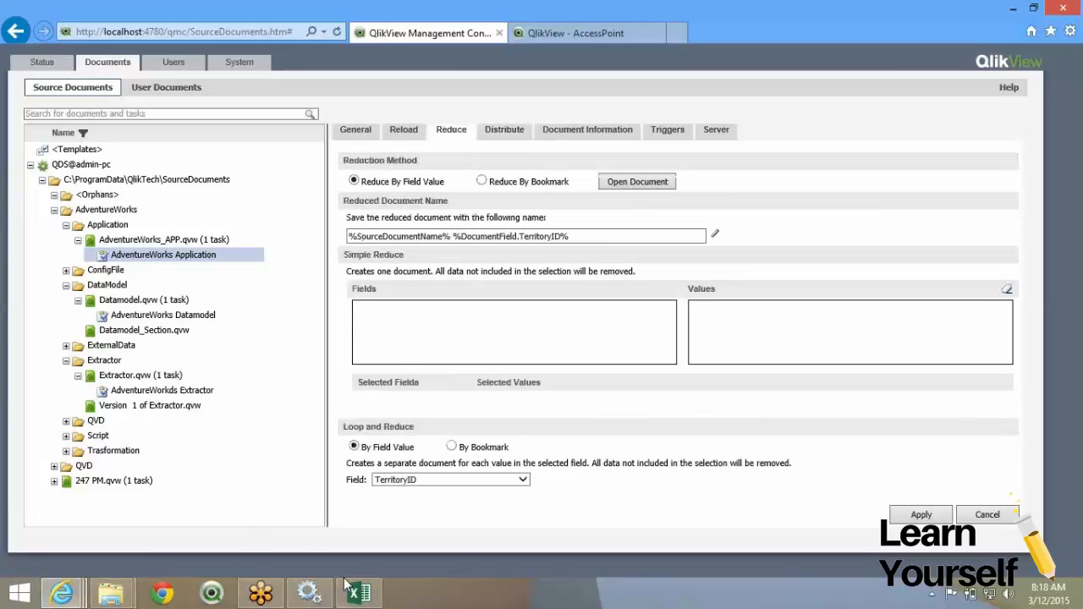
click(378, 603)
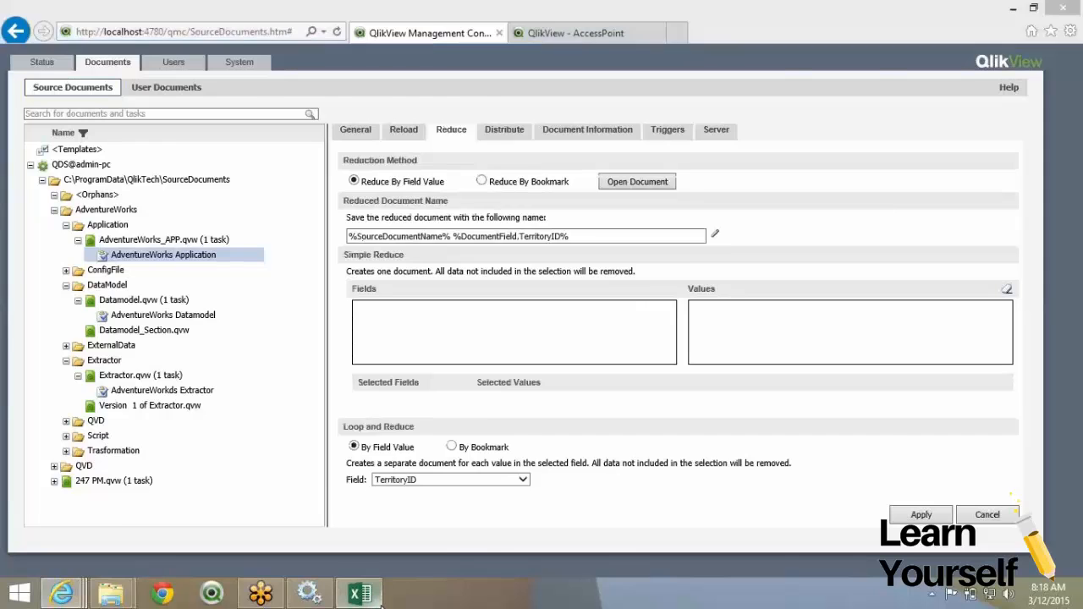
click(341, 221)
Enter the note 'Creating Docuemnts' in cell G4 of Sheet13.
double_click(341, 224)
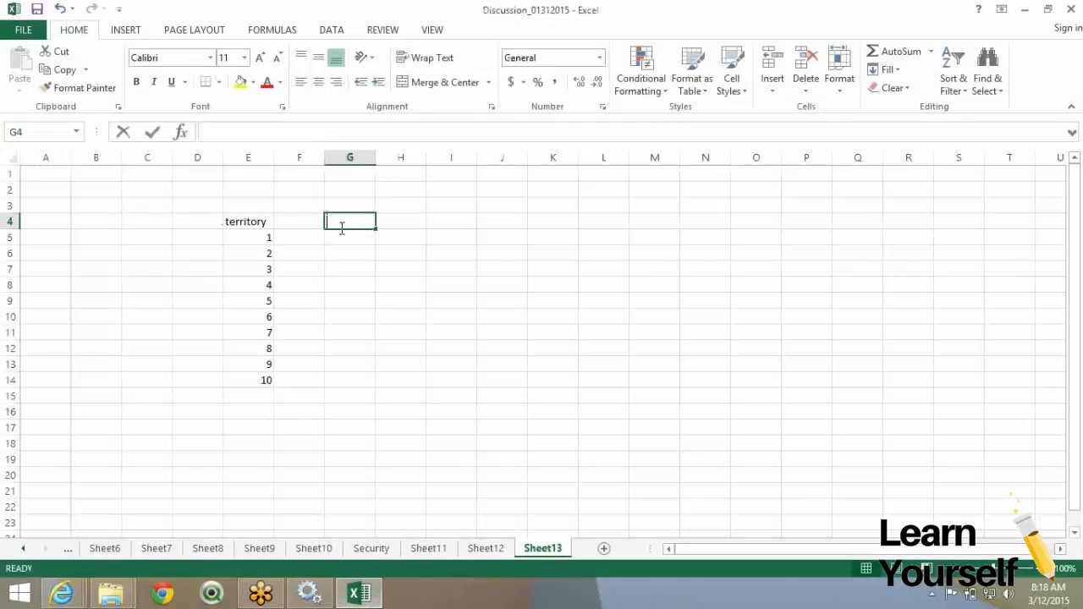
text(Creating Docuemnt)
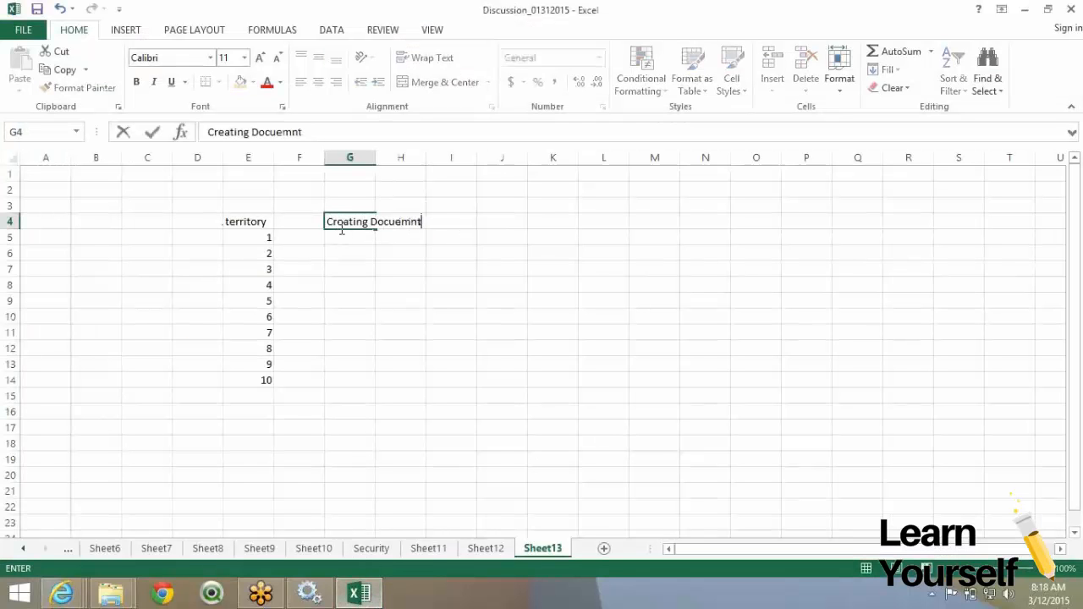
text(s)
key(Return)
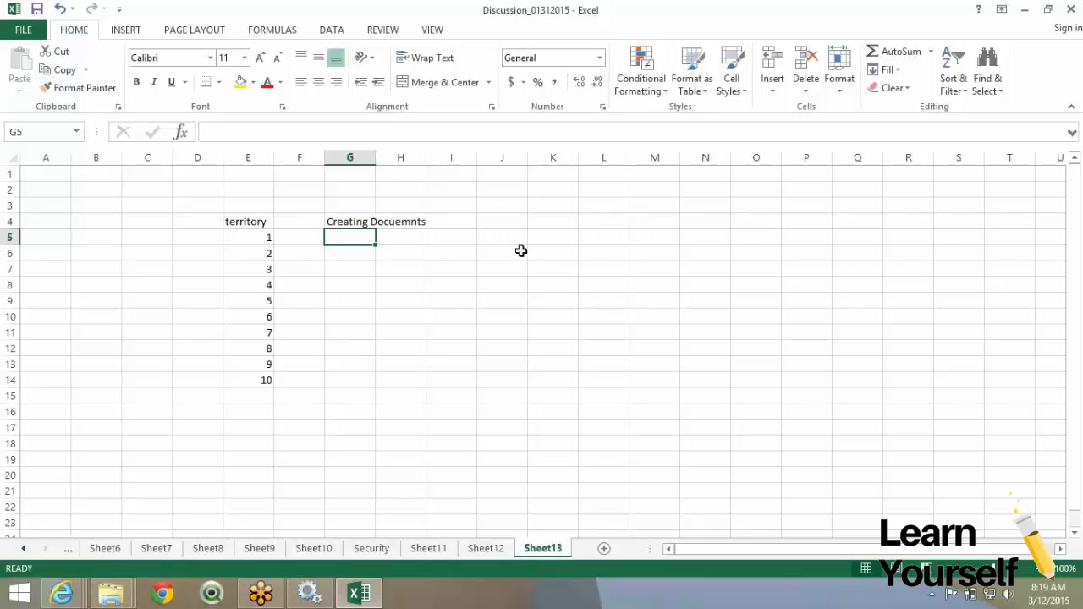
click(730, 20)
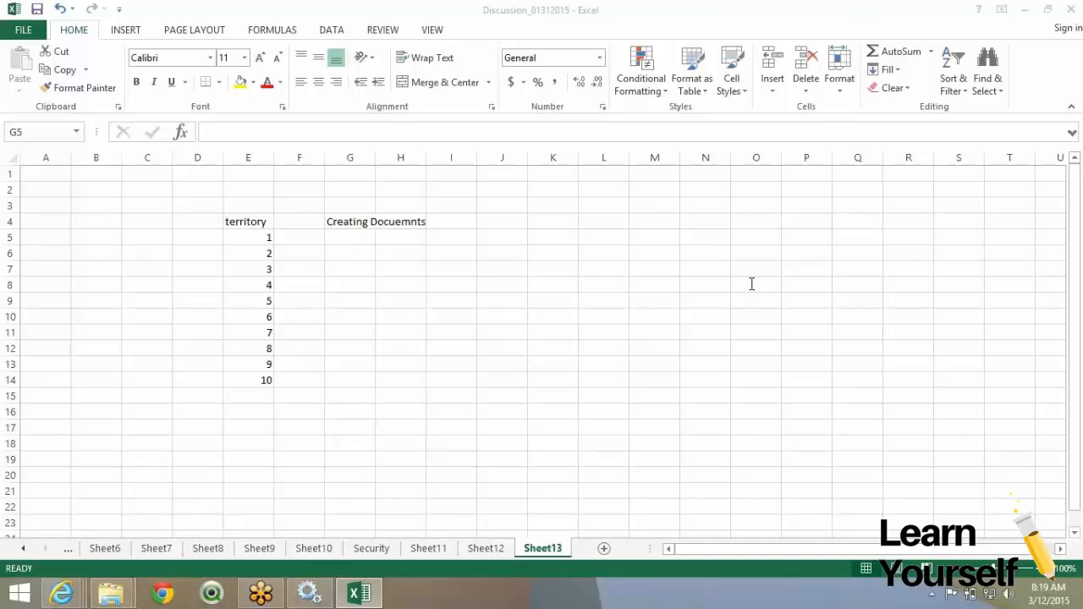
click(383, 334)
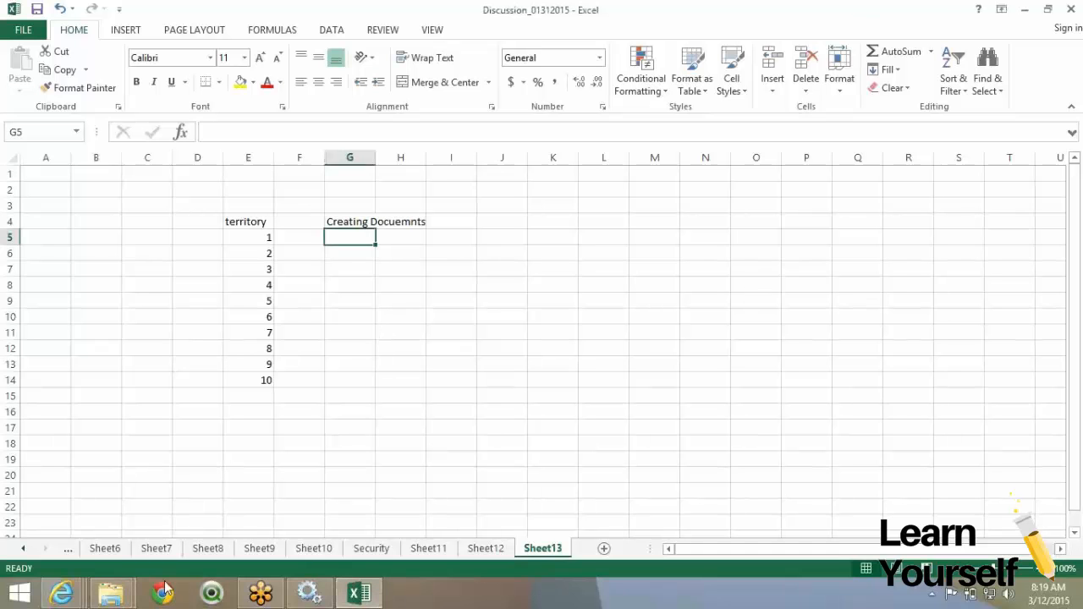
click(82, 598)
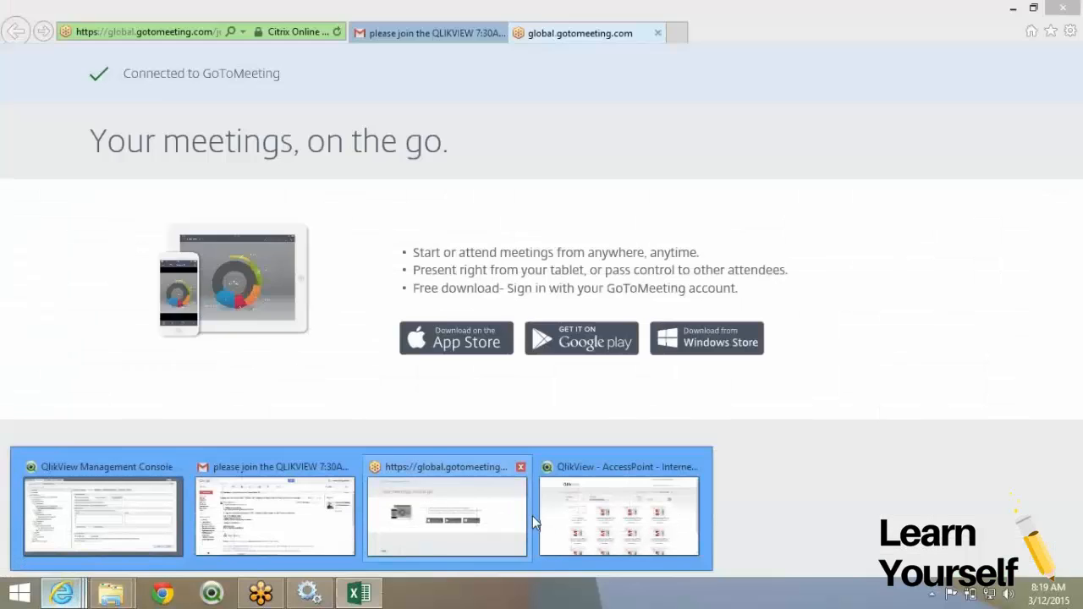
Scroll through the generated AdventureWorks_APP 1–10 documents, then return to the Management Console.
click(541, 515)
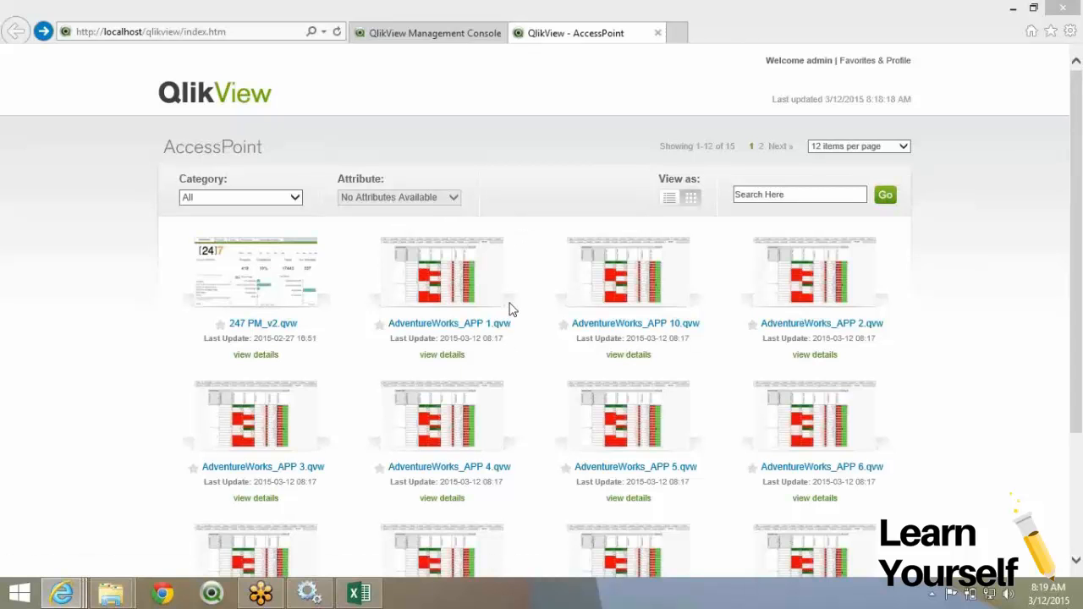
scroll(510, 310, down, 1)
scroll(510, 310, down, 3)
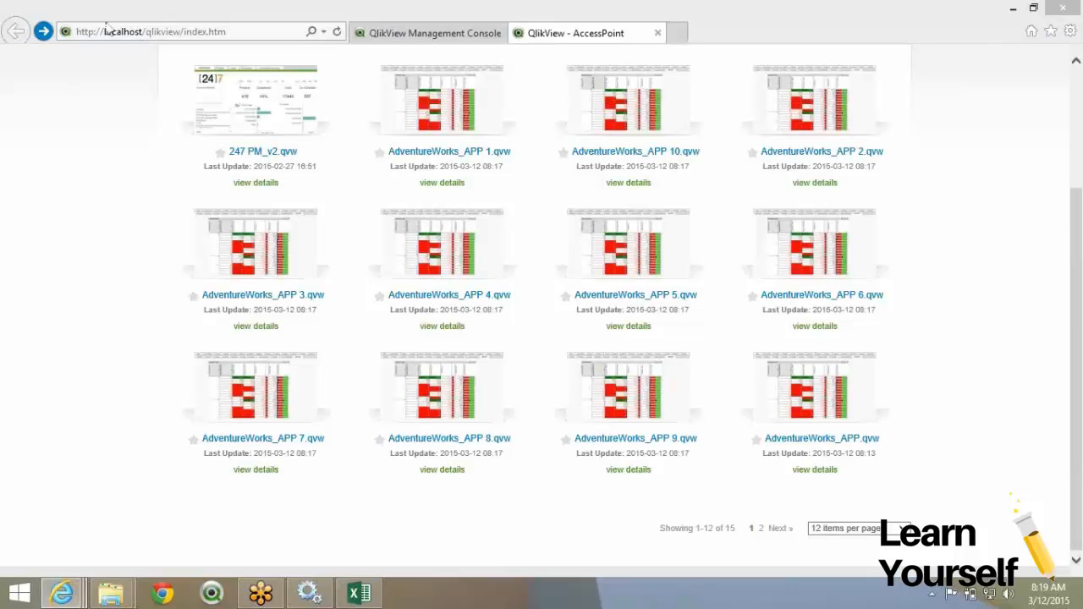
click(414, 35)
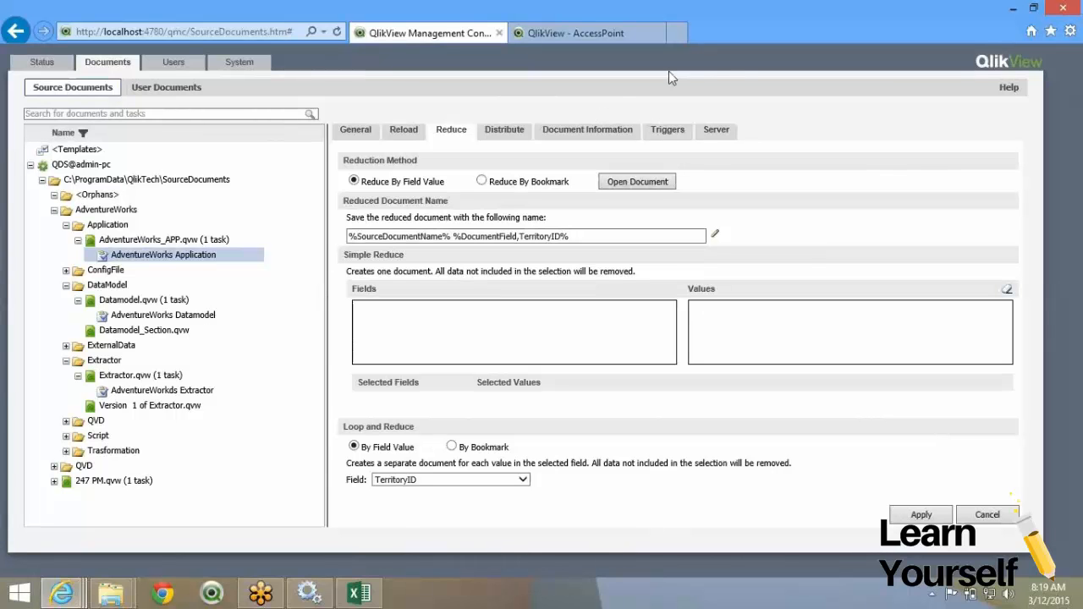
Set the Loop and Reduce field to <none> and apply the reduce settings.
click(730, 24)
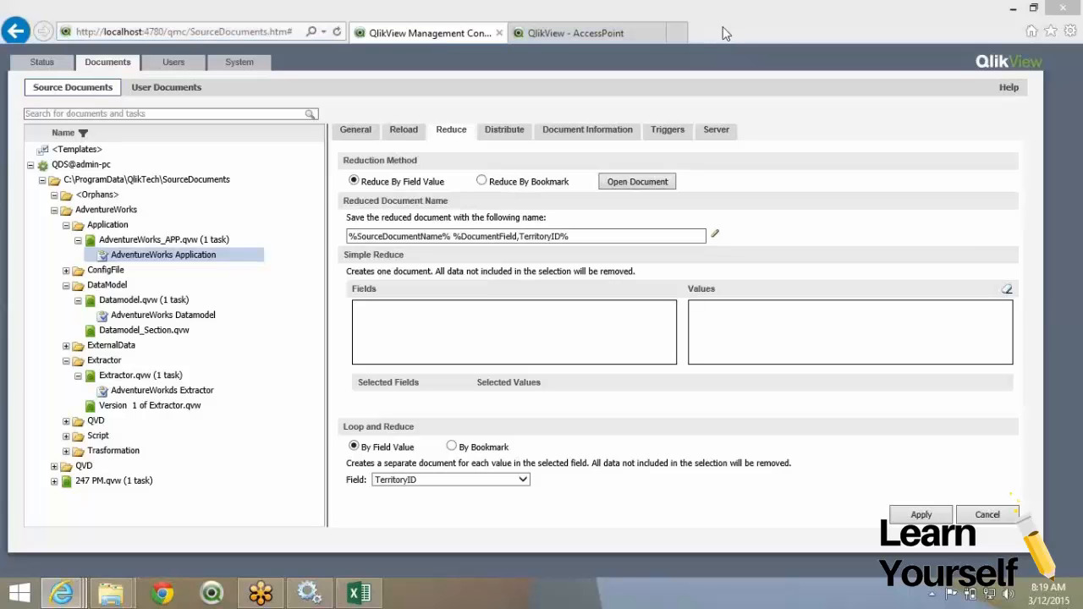
click(432, 280)
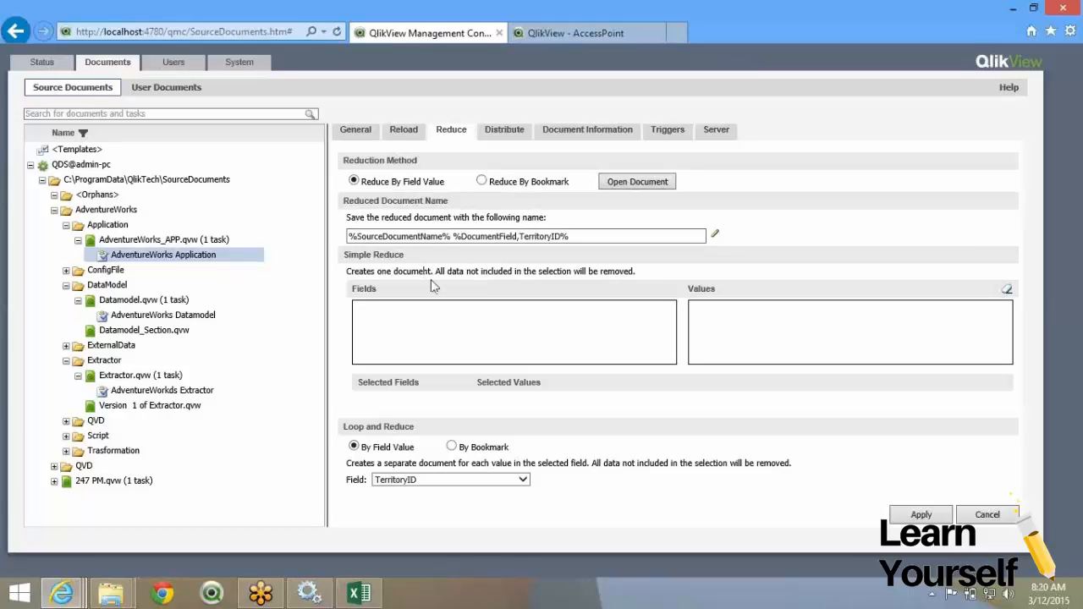
click(489, 135)
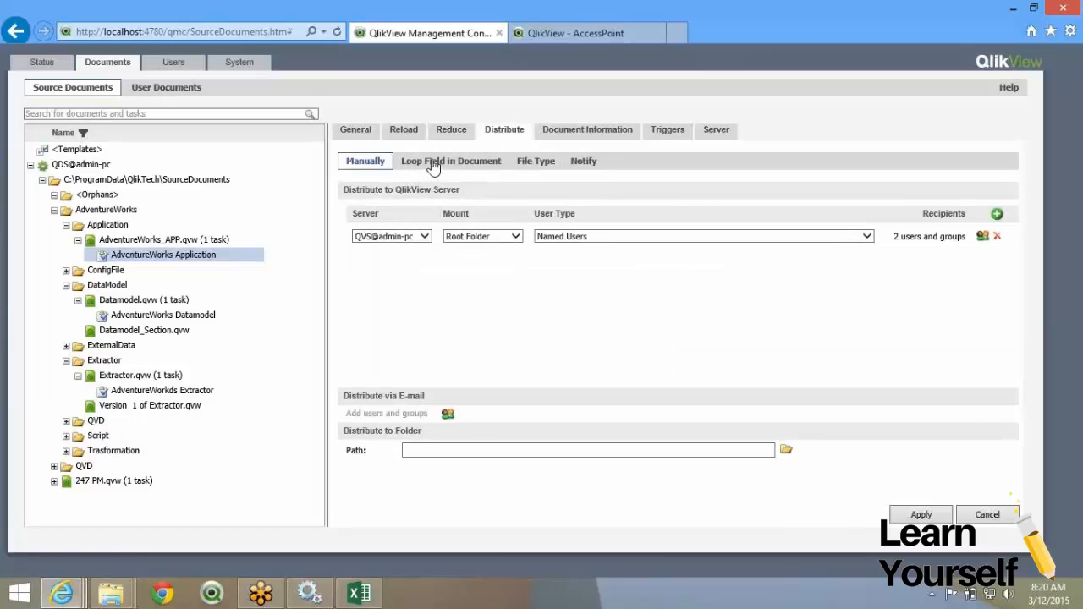
click(445, 134)
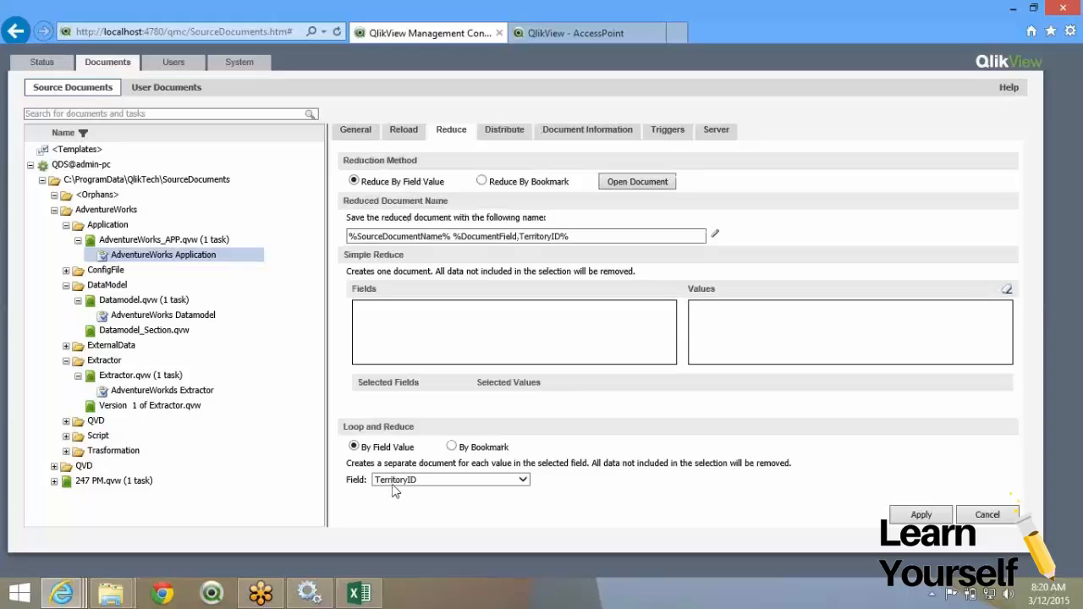
click(394, 482)
click(463, 470)
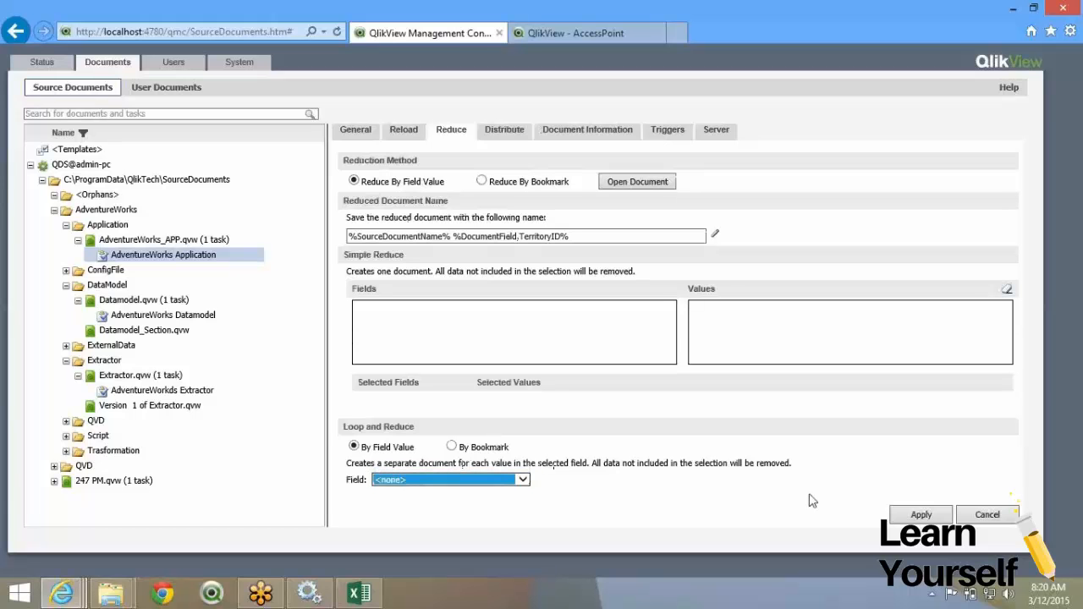
click(931, 517)
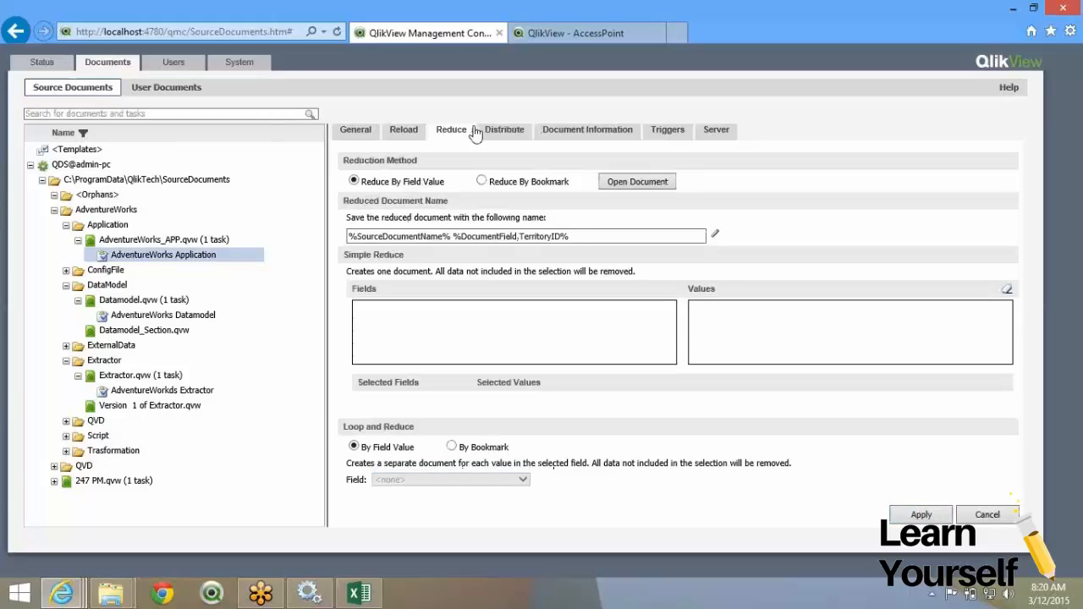
Show the Loop Field in Document options, then select territories 1–10 in Excel.
click(499, 136)
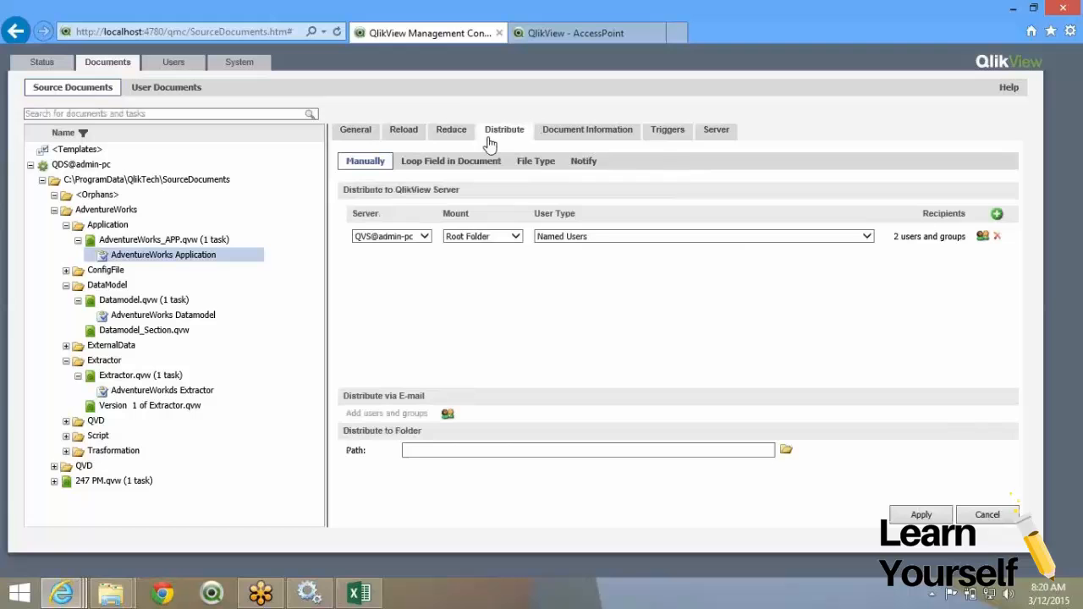
click(440, 165)
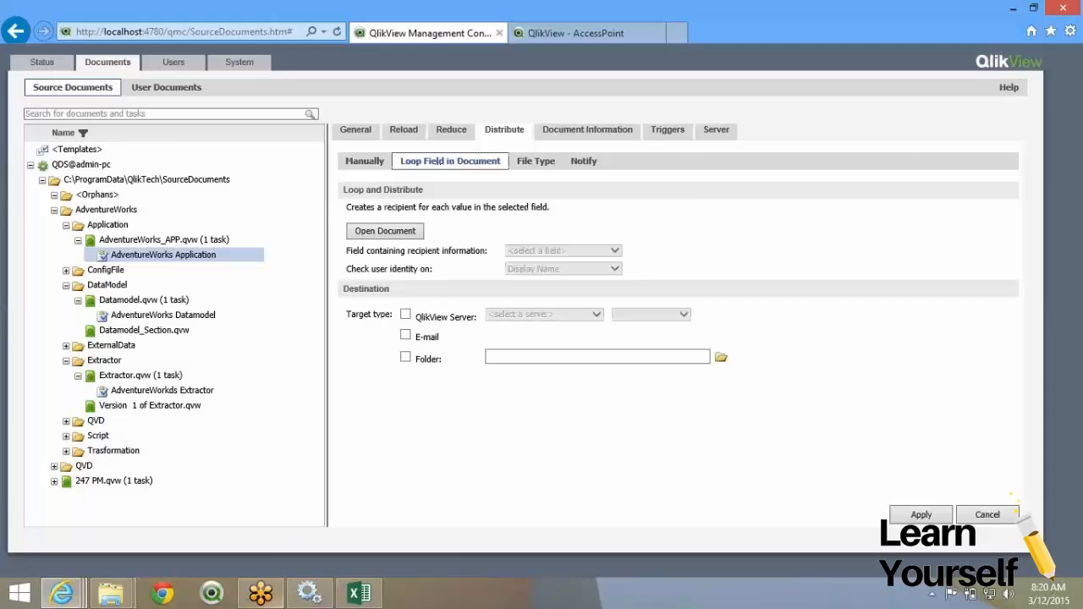
click(359, 593)
drag(249, 237, 253, 380)
click(550, 237)
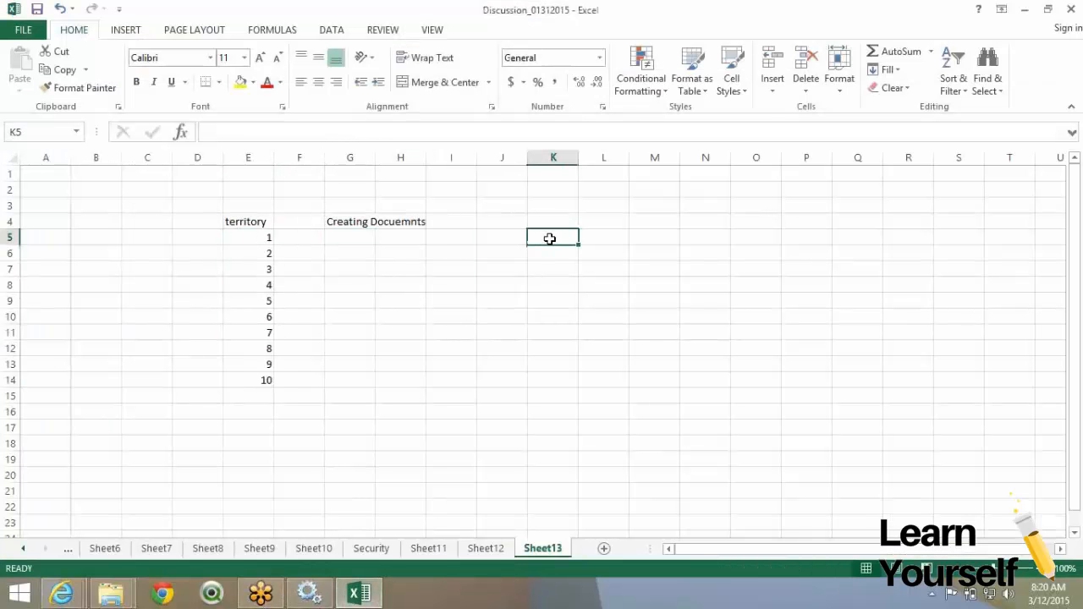
Replace the K5 heading 'Managers' with 'EmailID', then return to the Management Console.
text(Managers)
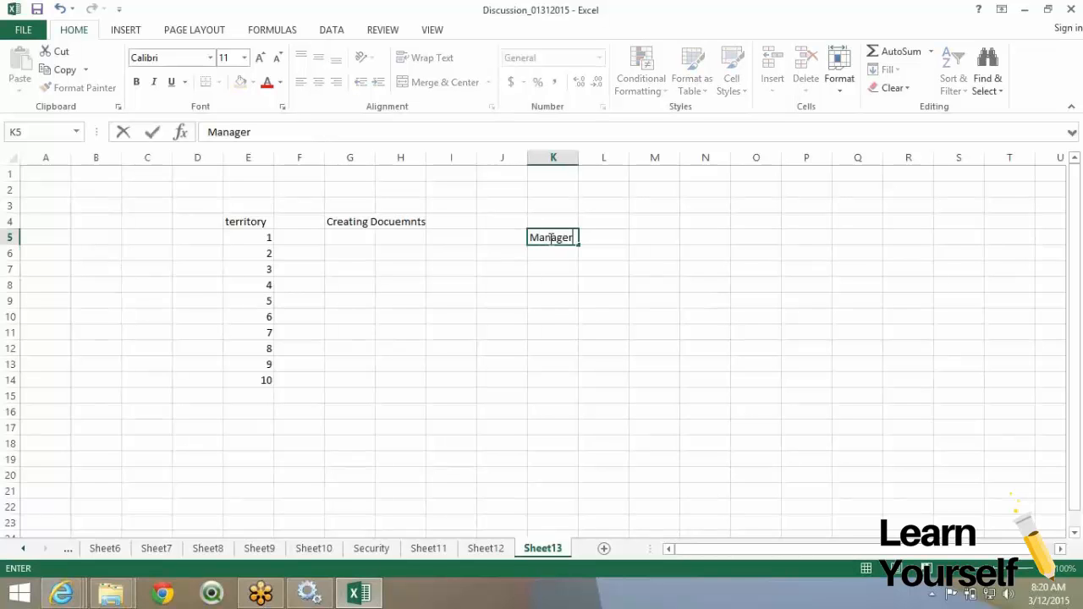
key(Return)
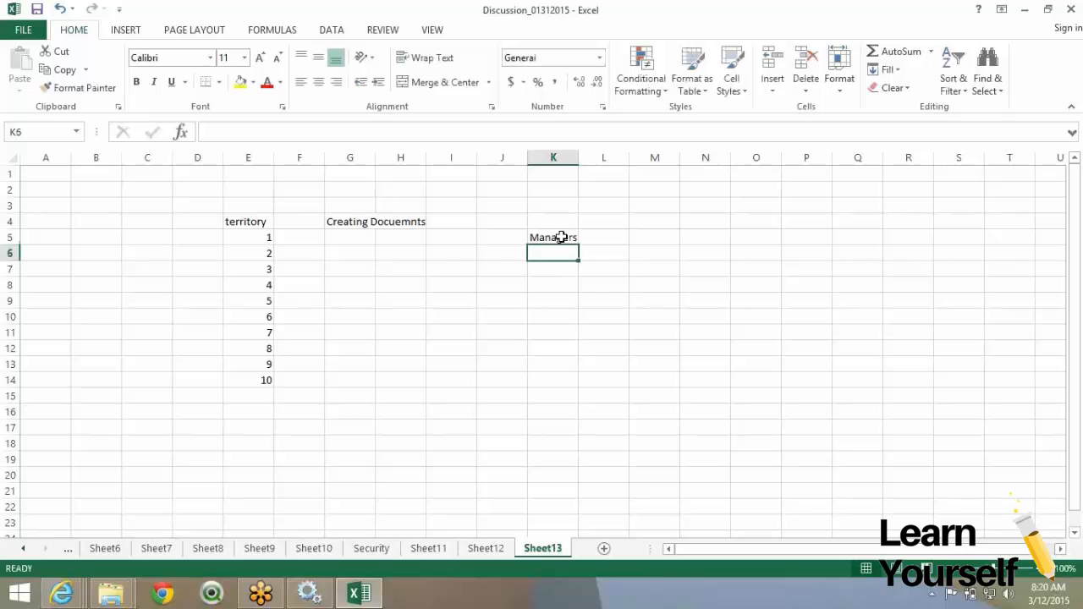
click(558, 237)
click(556, 251)
drag(703, 252, 875, 409)
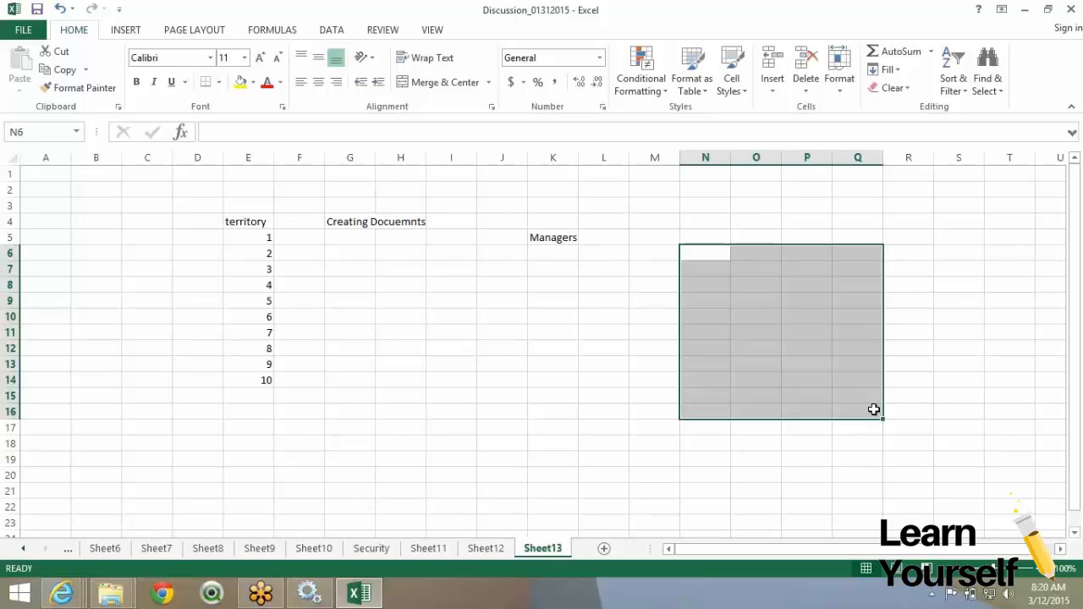
click(561, 252)
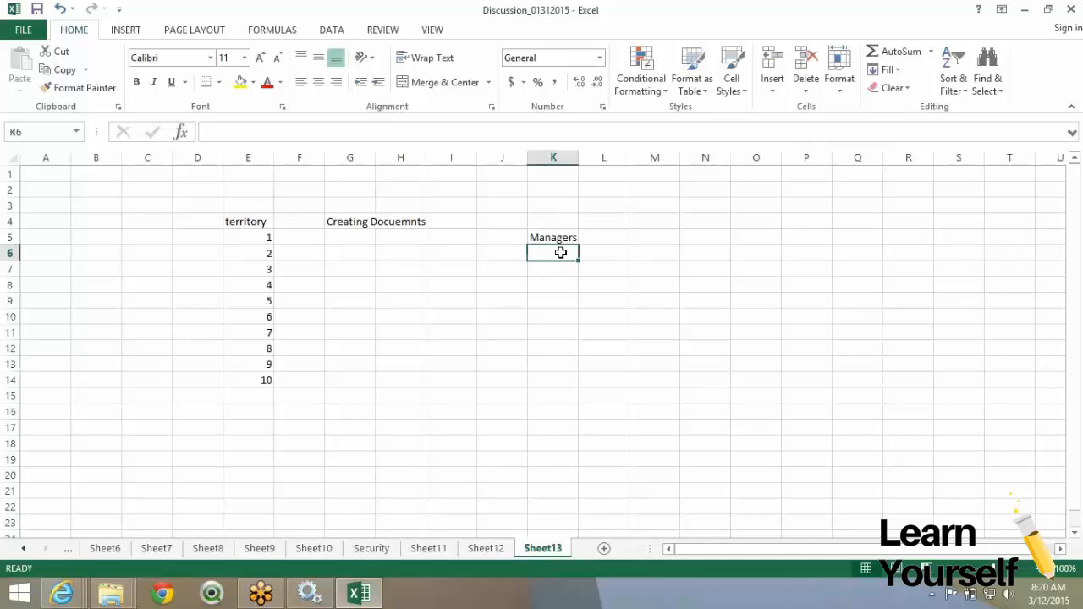
key(Up)
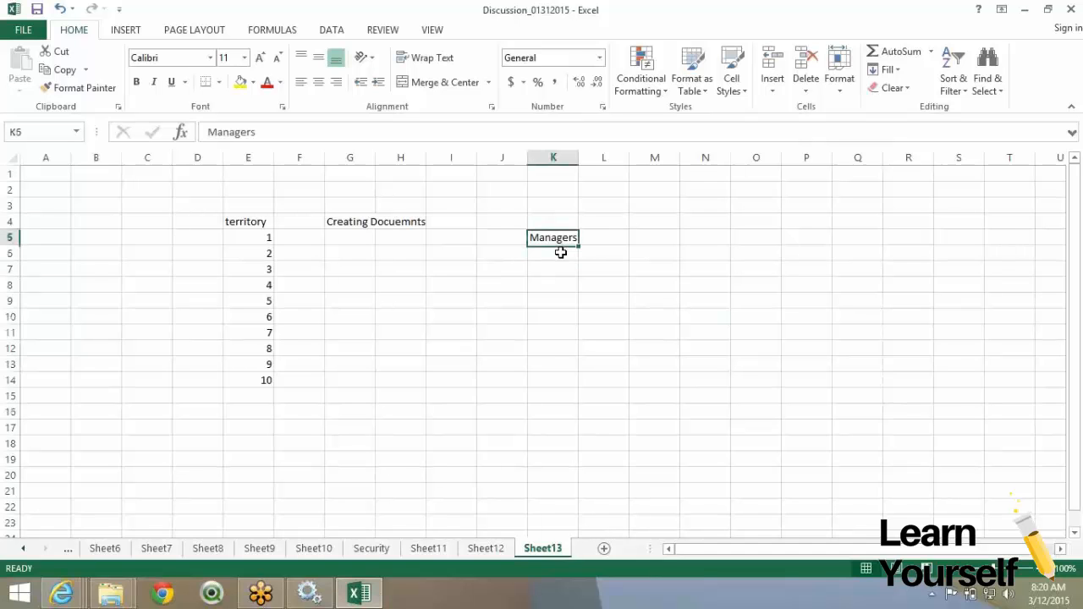
text(Emaill)
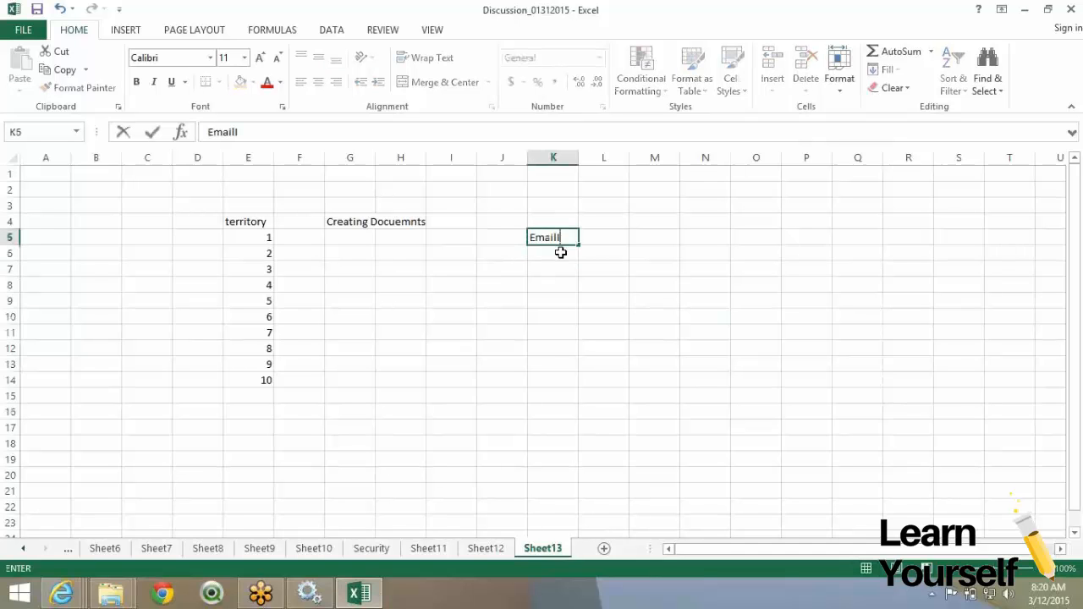
text(D)
key(Return)
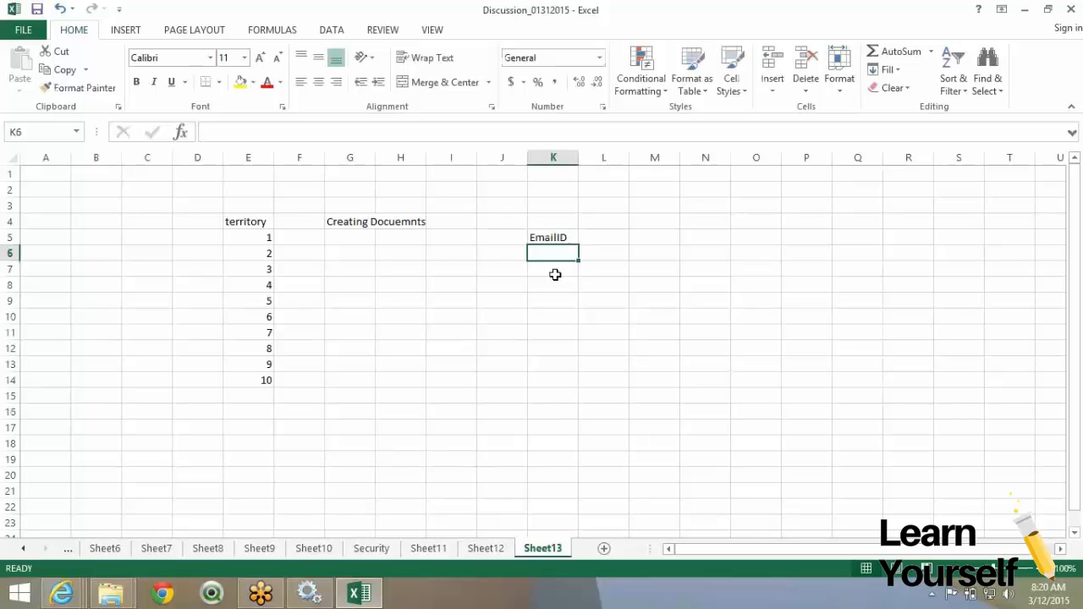
key(alt+Tab)
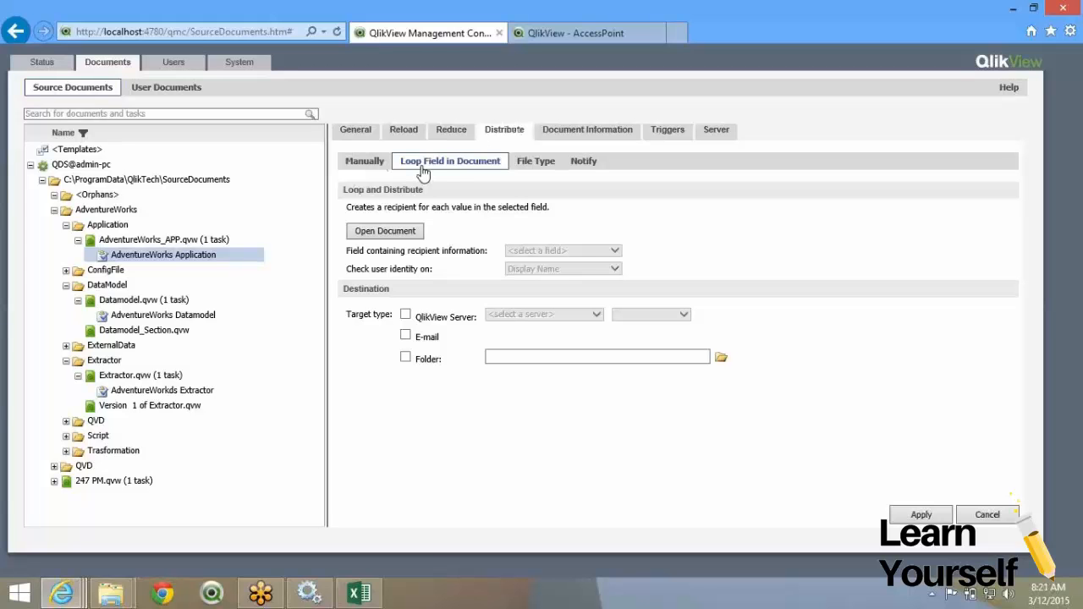
Load the document fields and choose BusinessEntityID as the recipient information field.
click(401, 236)
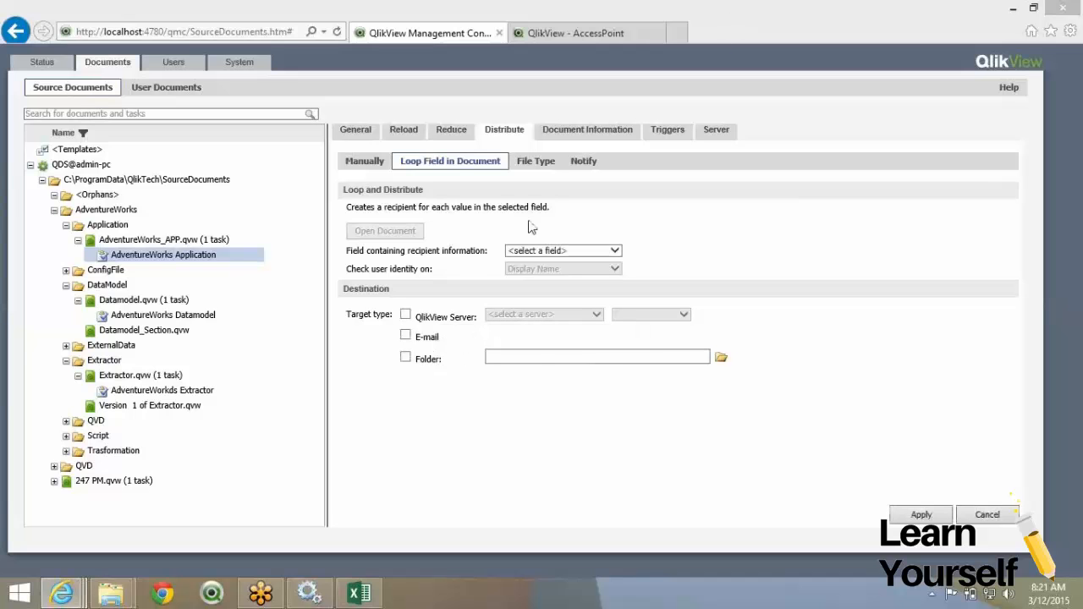
click(546, 253)
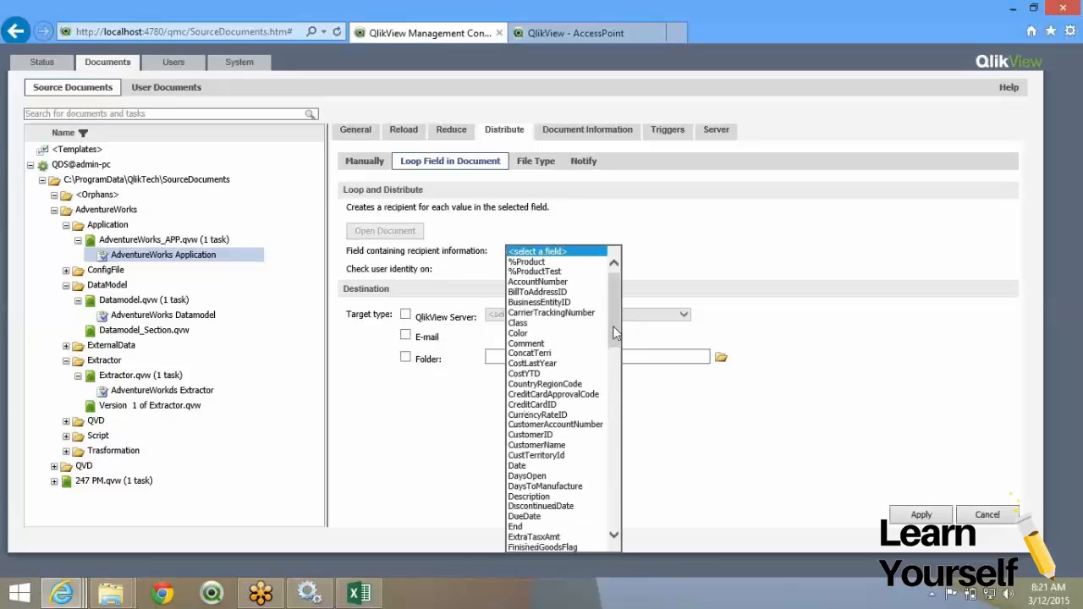
drag(615, 330, 597, 525)
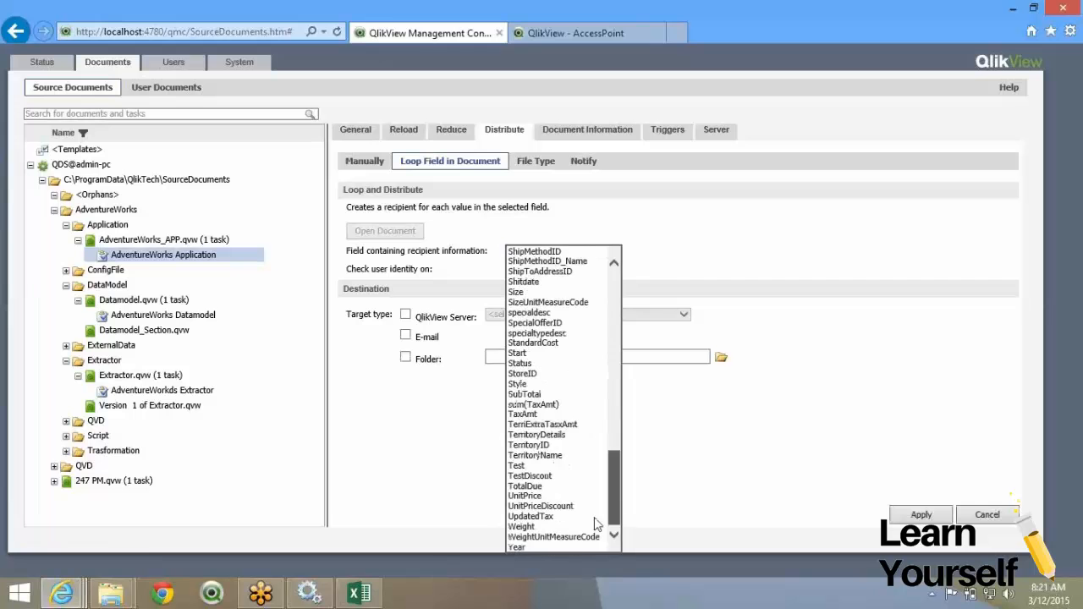
scroll(608, 458, up, 7)
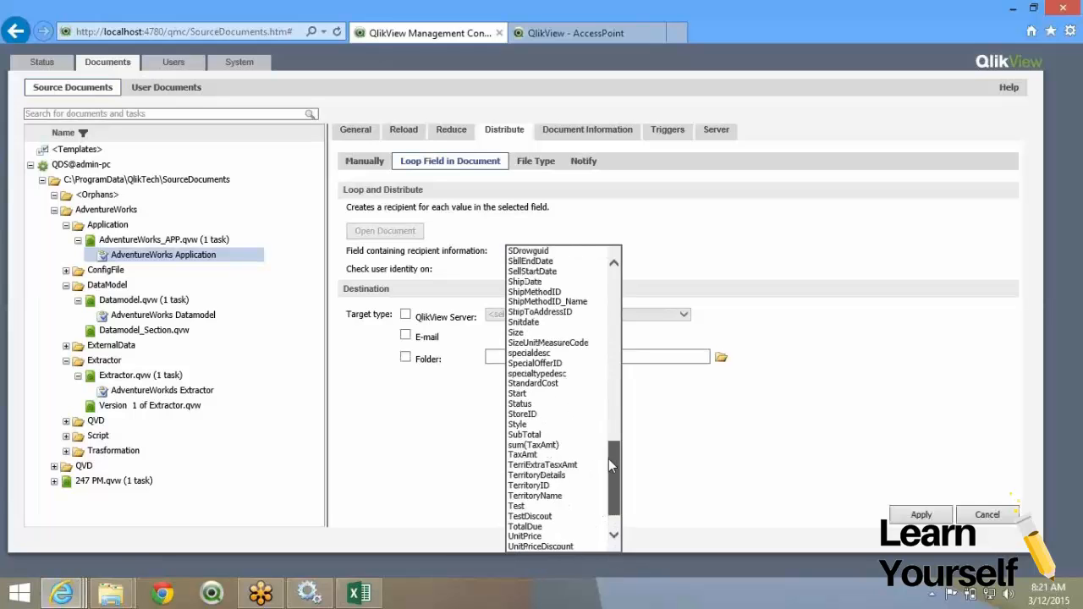
drag(610, 449, 606, 302)
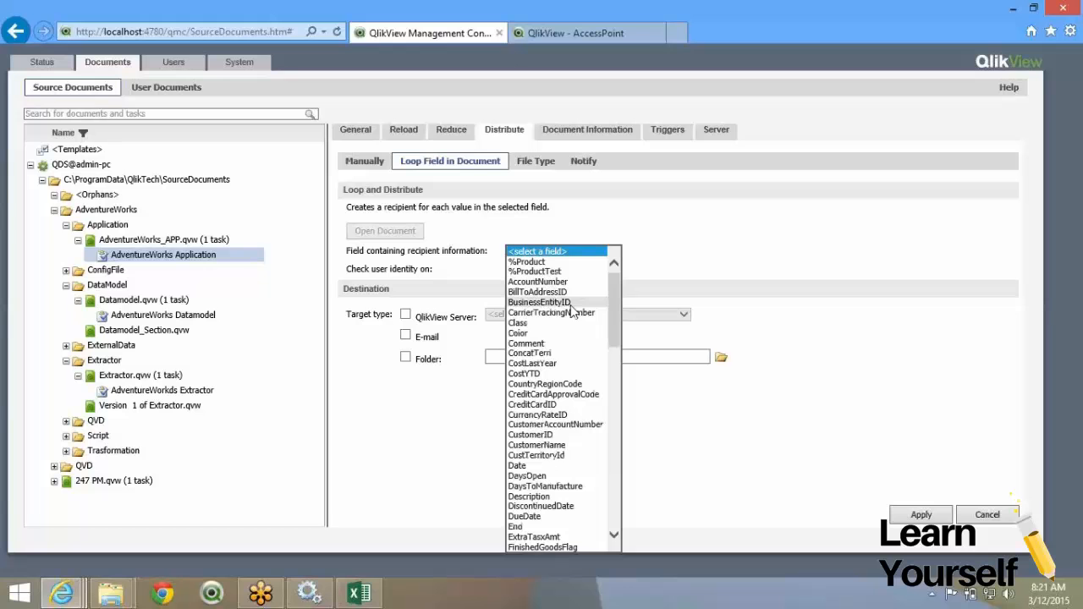
click(570, 304)
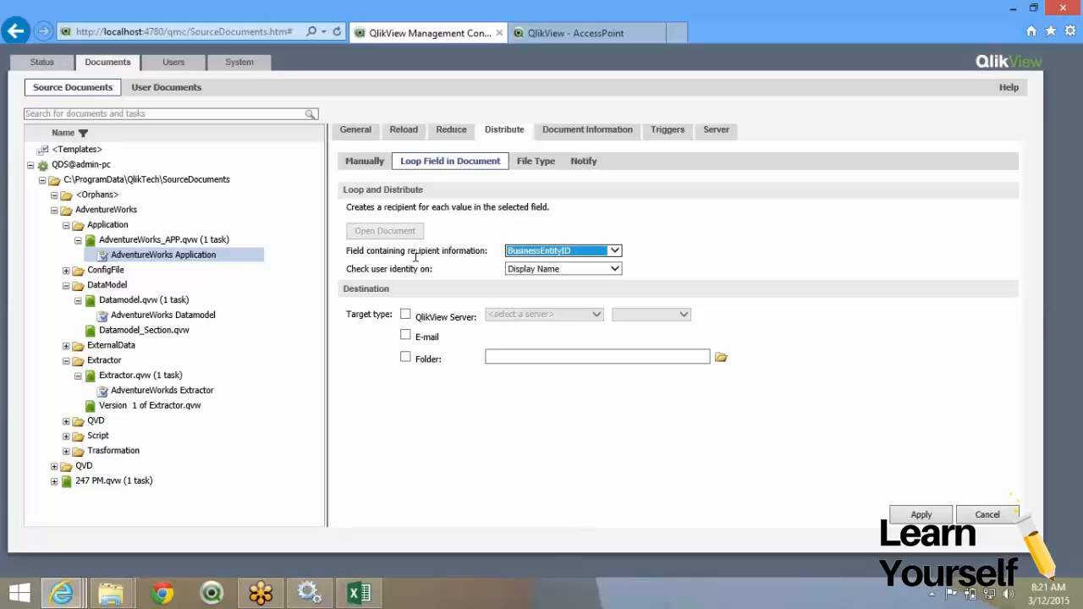
click(516, 251)
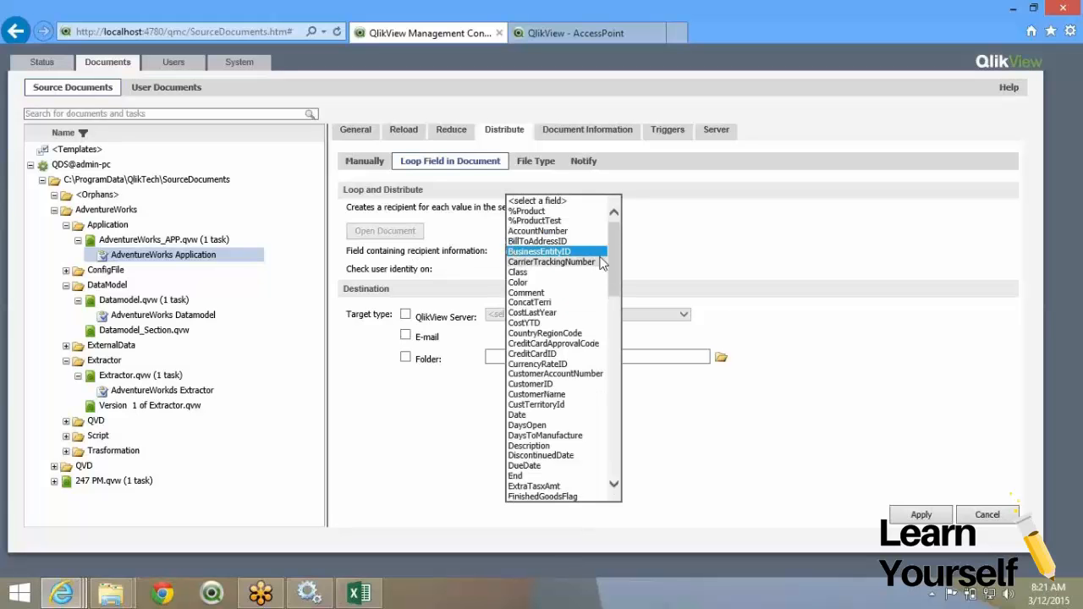
mouse_move(614, 254)
mouse_down()
mouse_move(613, 445)
mouse_move(611, 249)
mouse_up()
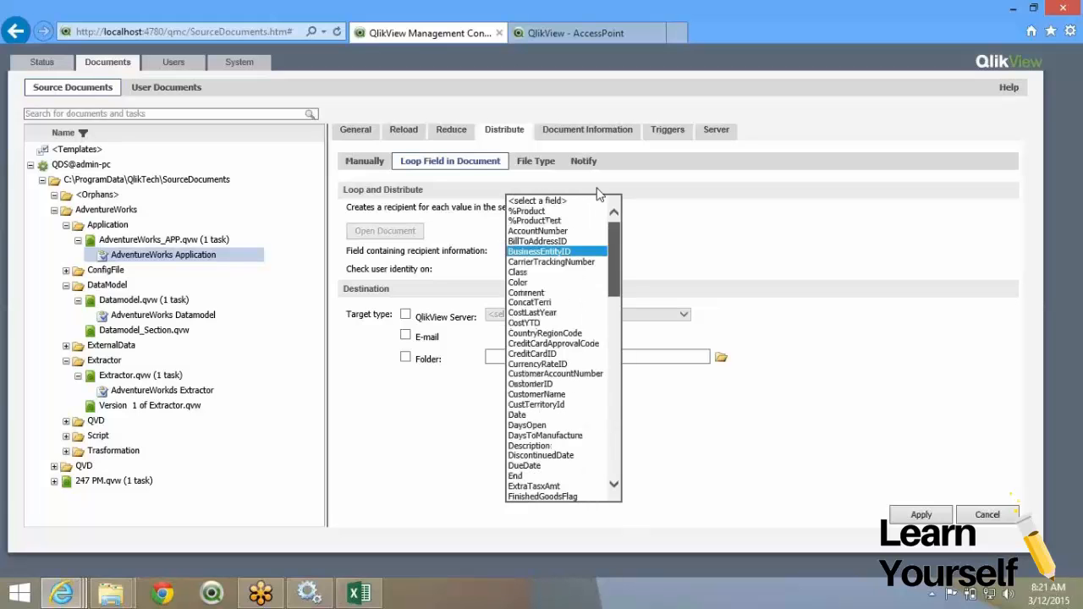
click(578, 253)
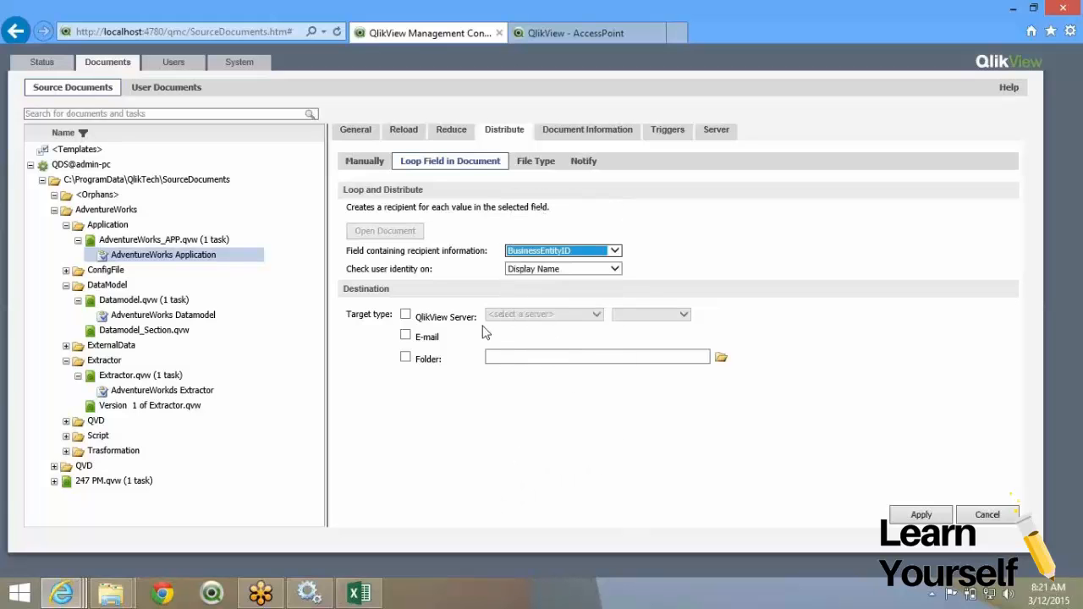
click(538, 271)
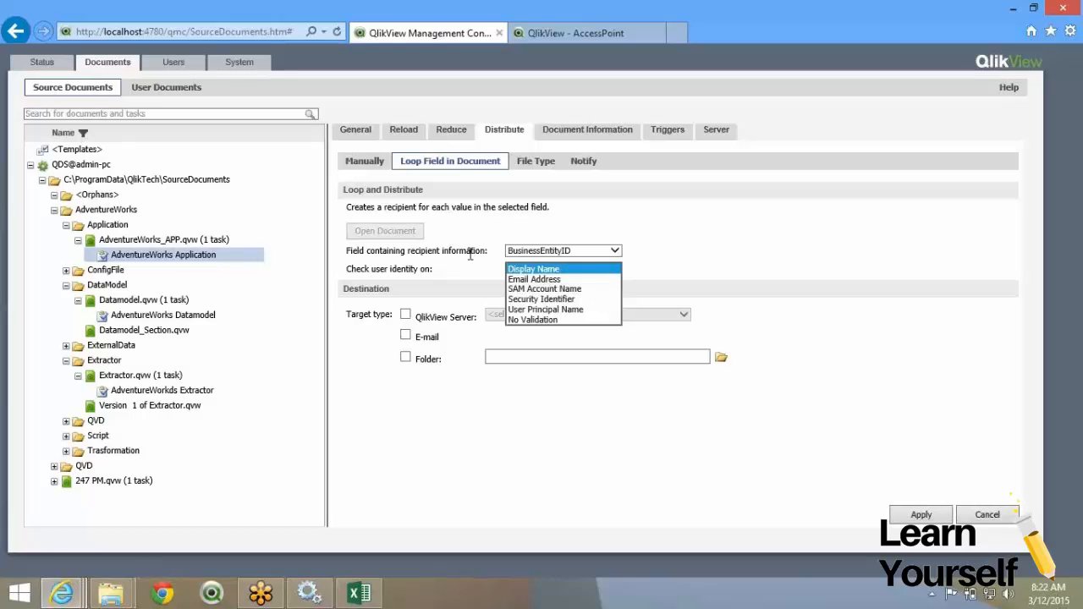
Check user identity by Email Address instead of Display Name.
click(450, 283)
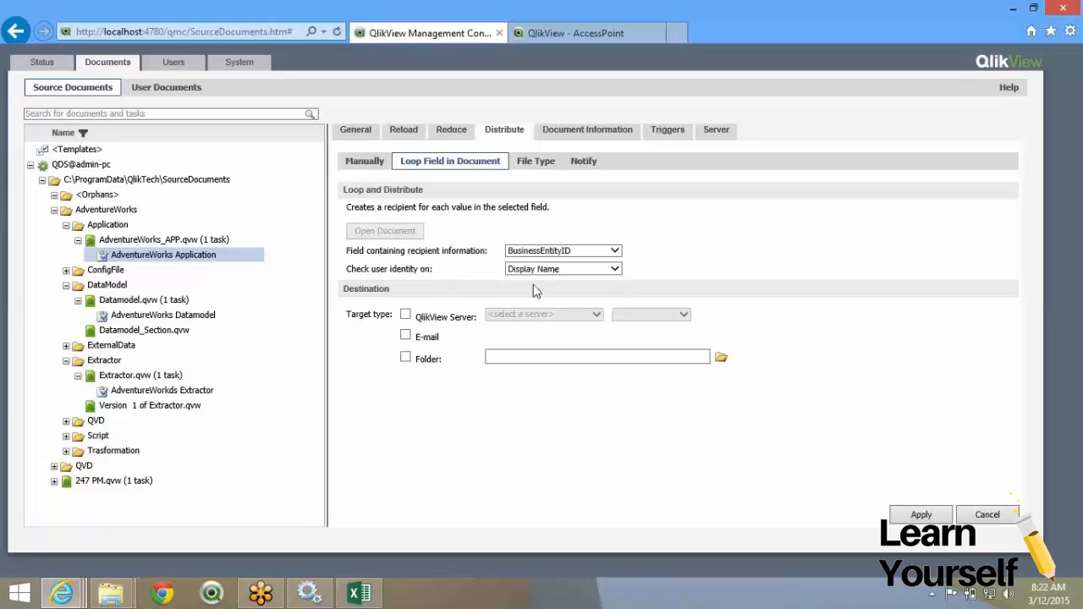
click(527, 273)
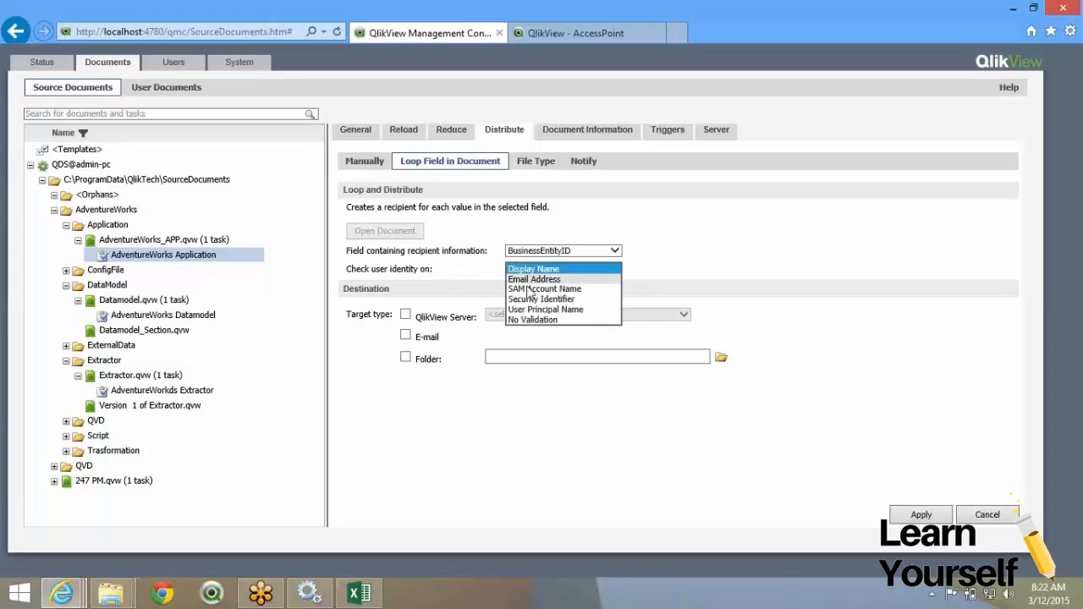
click(530, 280)
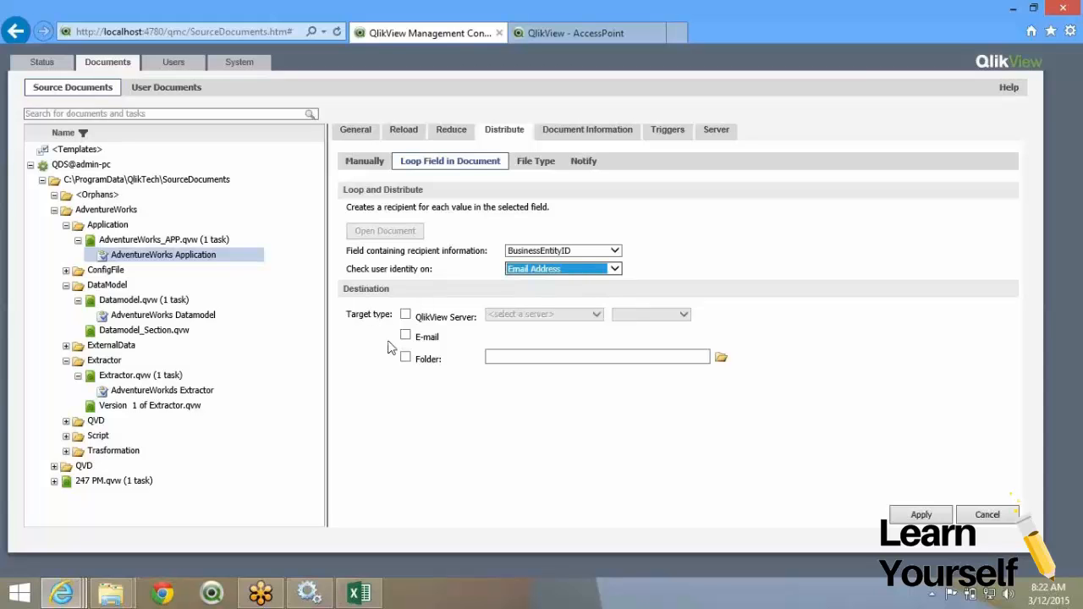
Distribute to the QlikView Server QVS@admin-pc, plus E-mail and Folder targets.
click(406, 317)
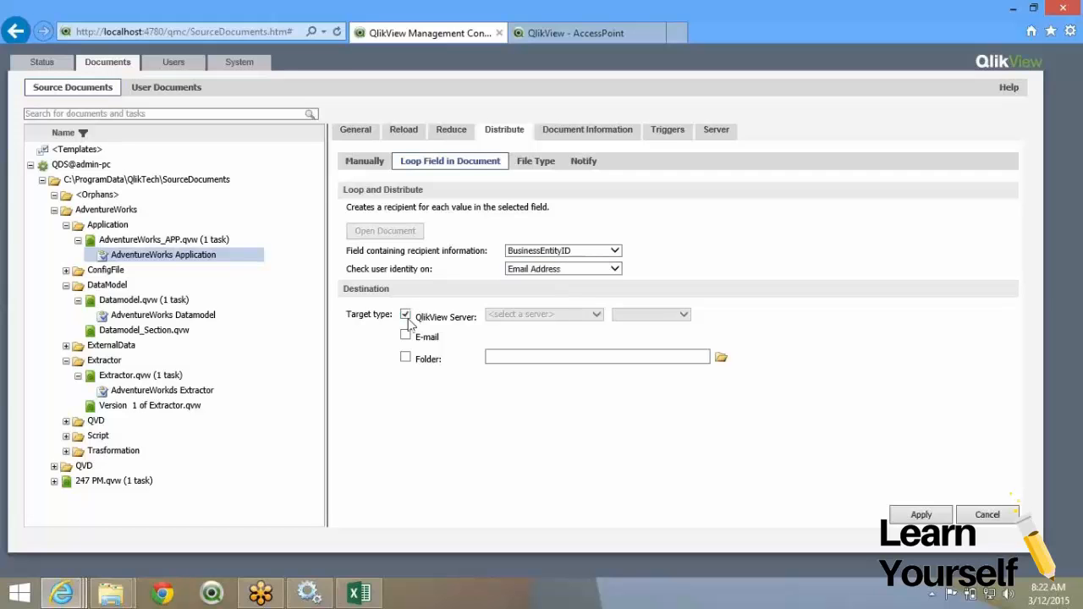
click(540, 315)
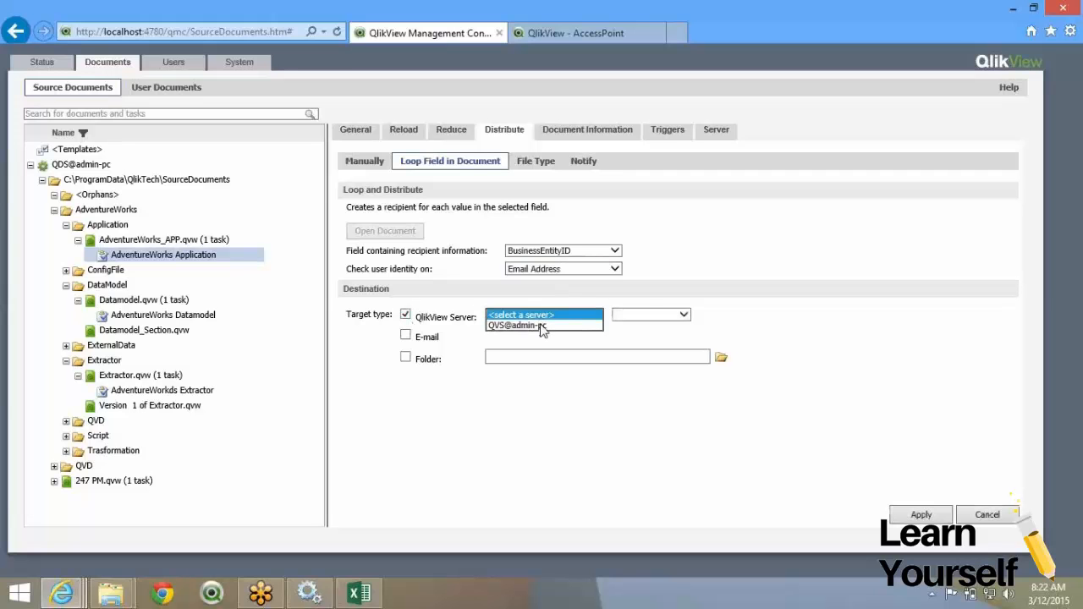
click(542, 327)
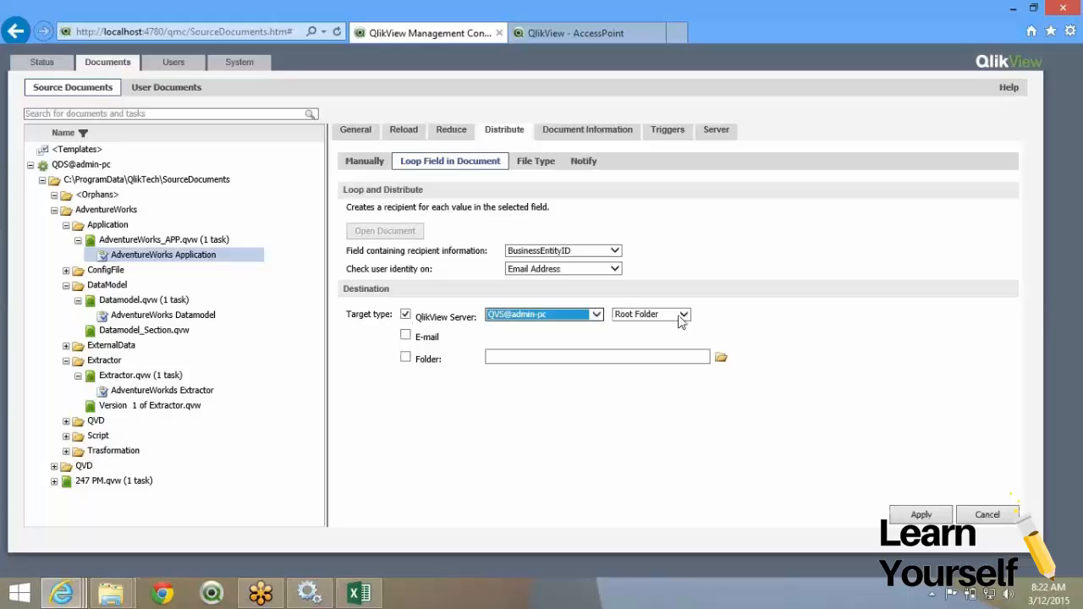
click(681, 316)
click(405, 337)
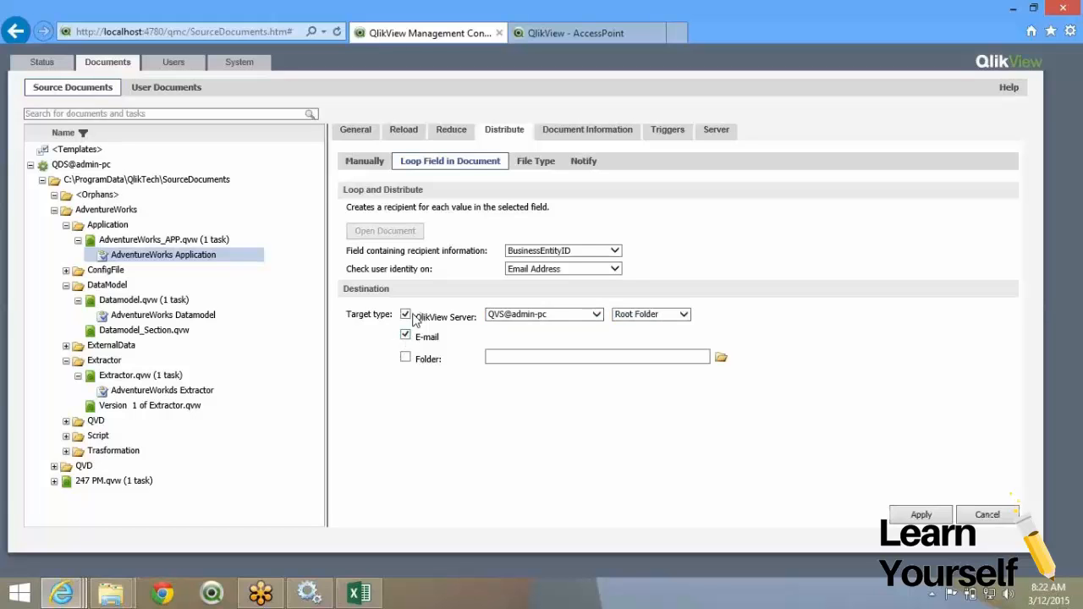
click(405, 359)
click(541, 169)
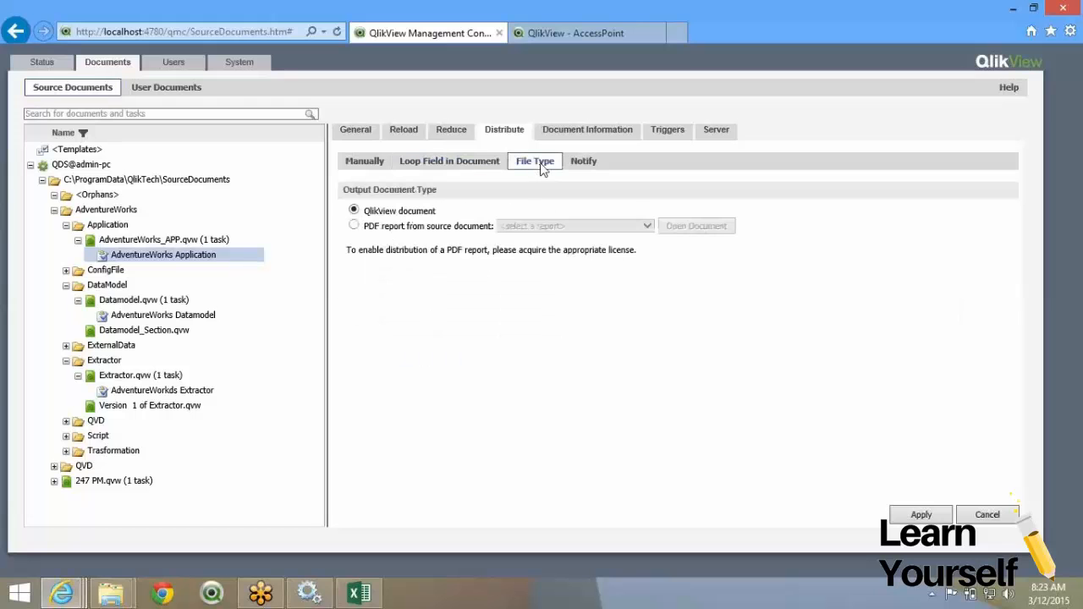
Switch the output file type to 'PDF report from source document', leaving the report unchosen.
double_click(375, 212)
click(353, 225)
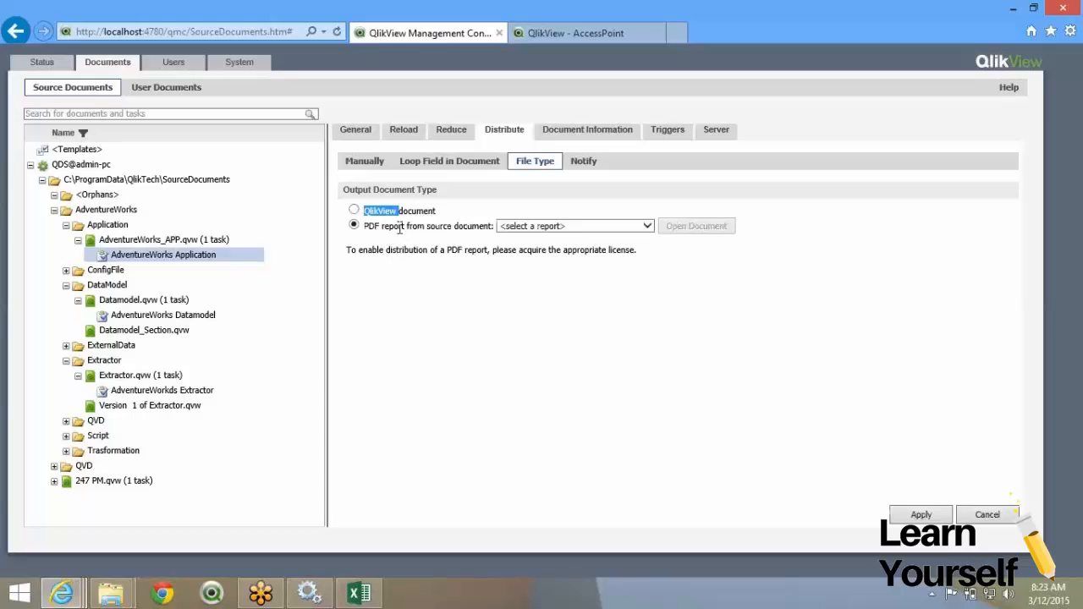
click(581, 228)
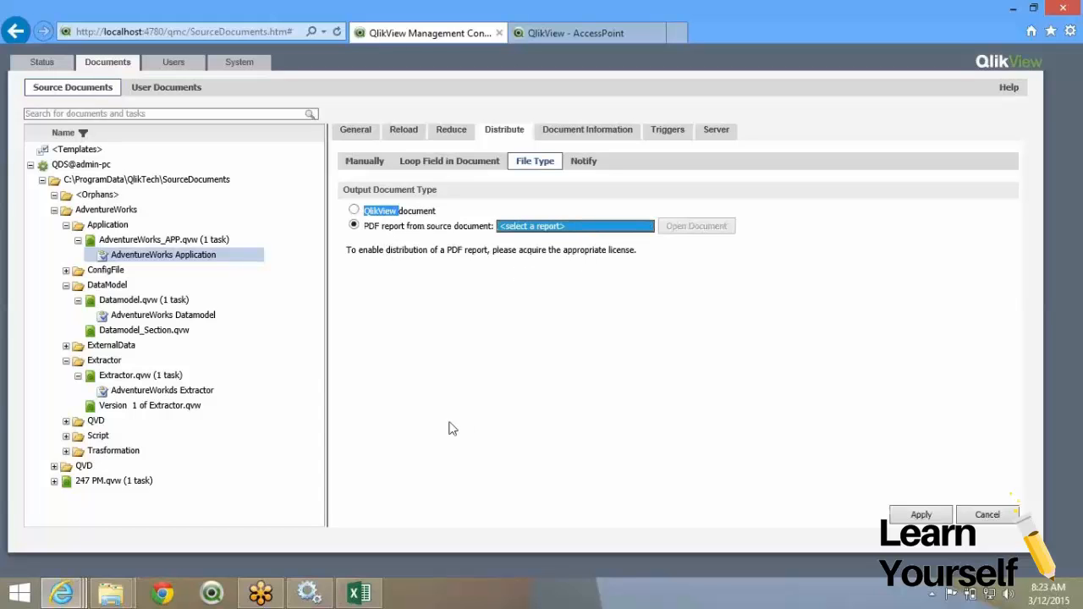
click(111, 593)
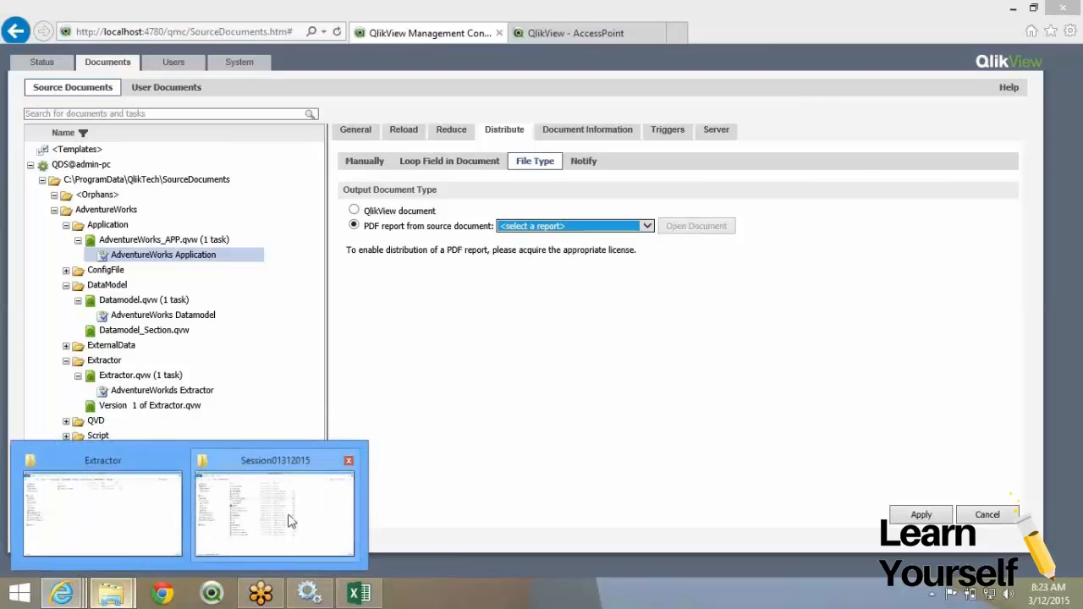
Open AdventureWorks_APP from the AdventureWorks > Application folder in QlikView.
click(102, 512)
click(518, 51)
double_click(292, 98)
click(303, 107)
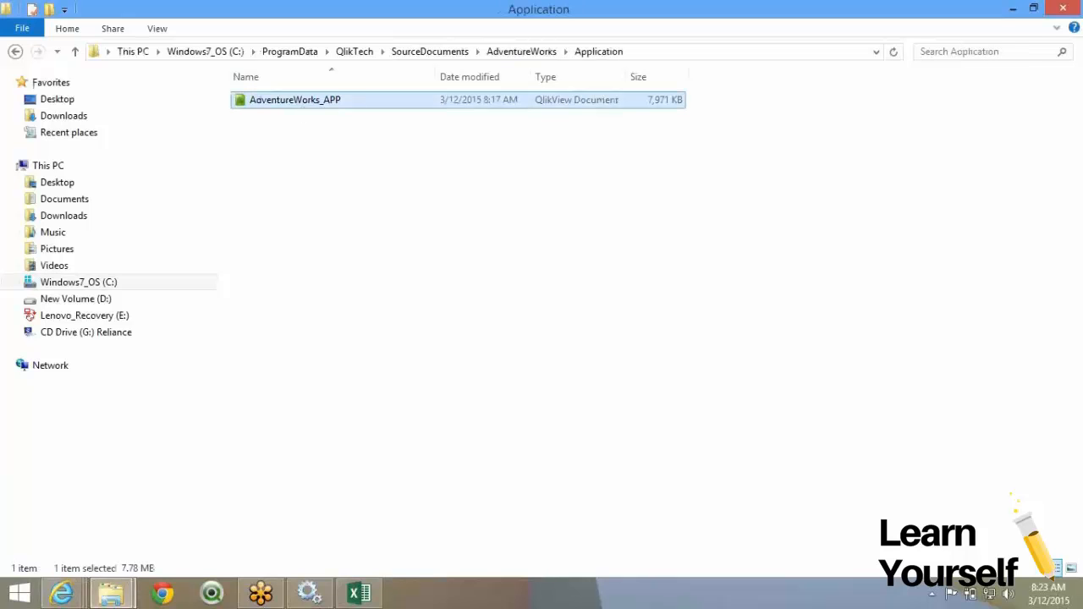
key(Return)
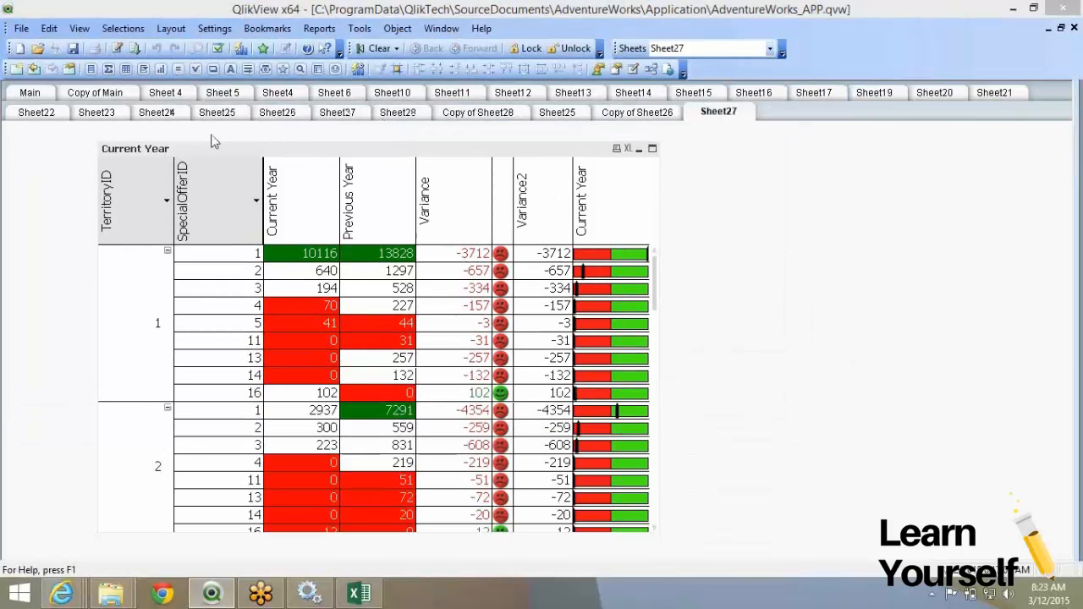
On Sheet14, add a report named DailyReport and open its blank page in the Report Editor.
click(38, 113)
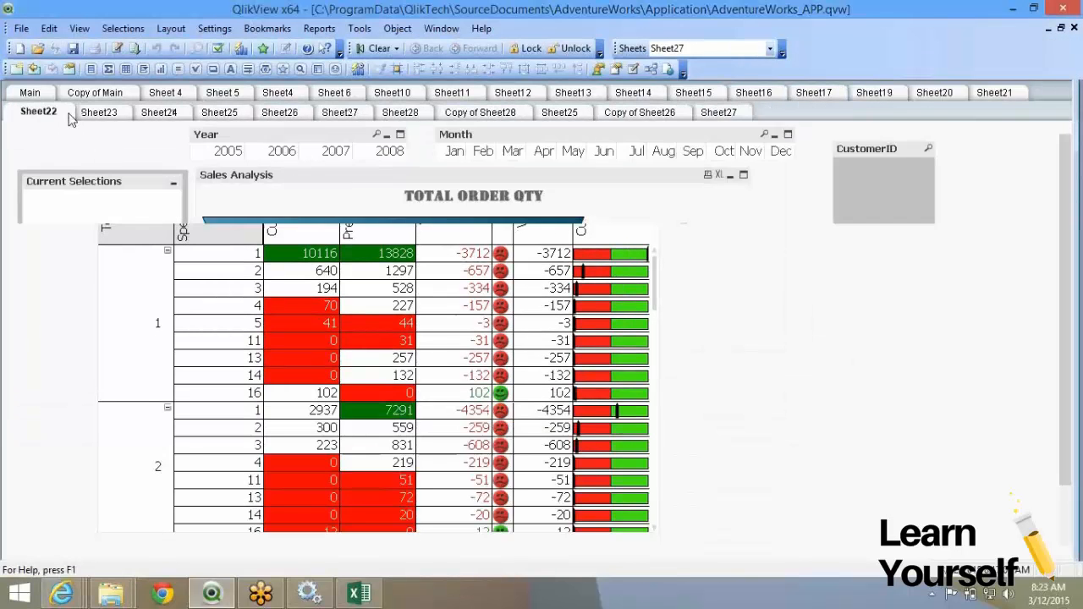
click(161, 115)
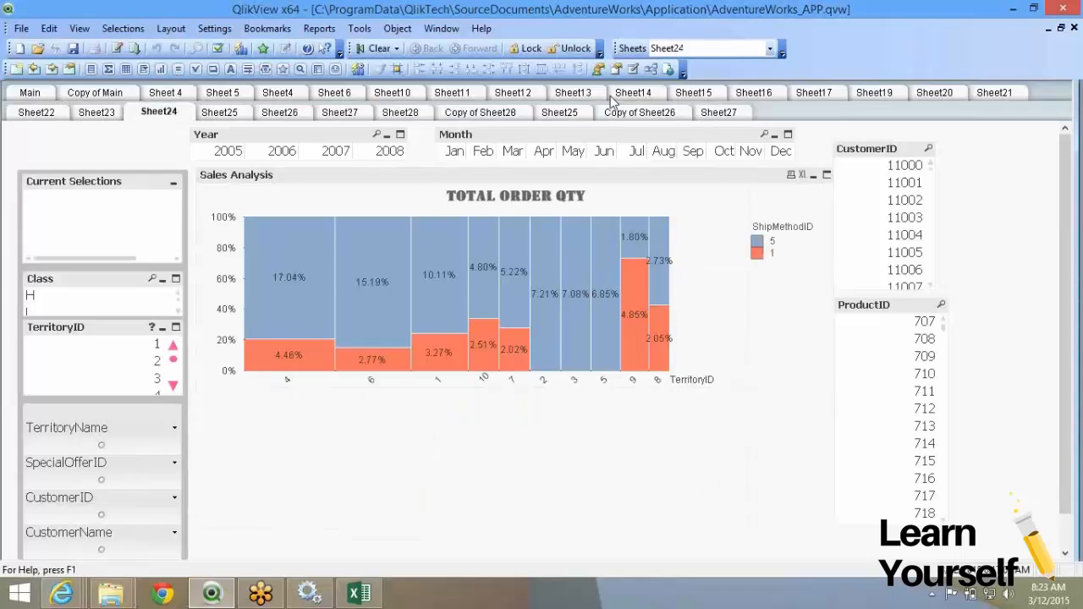
click(633, 93)
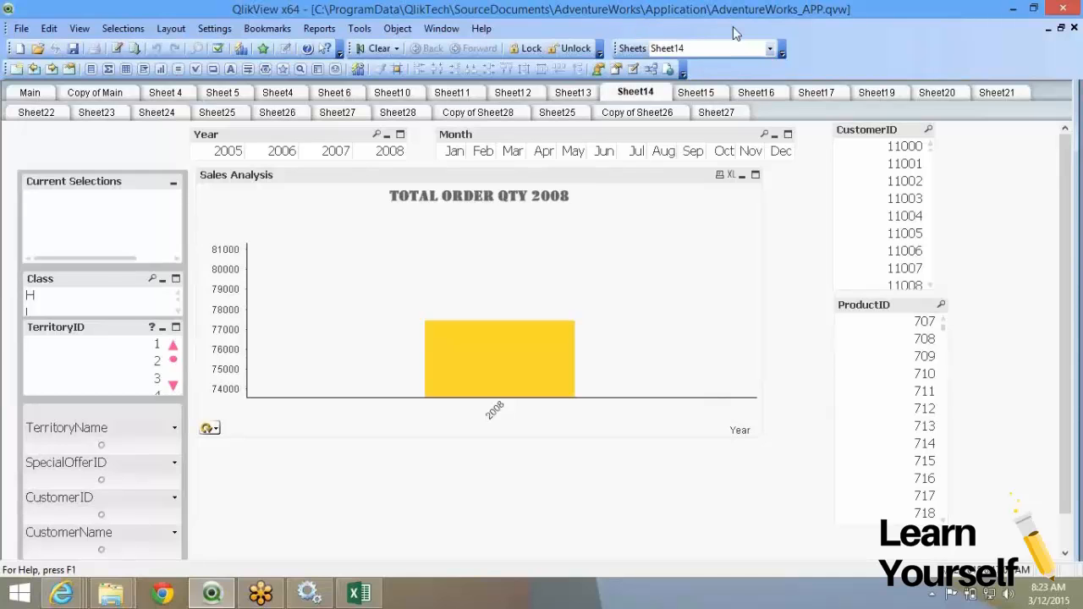
click(318, 31)
click(335, 49)
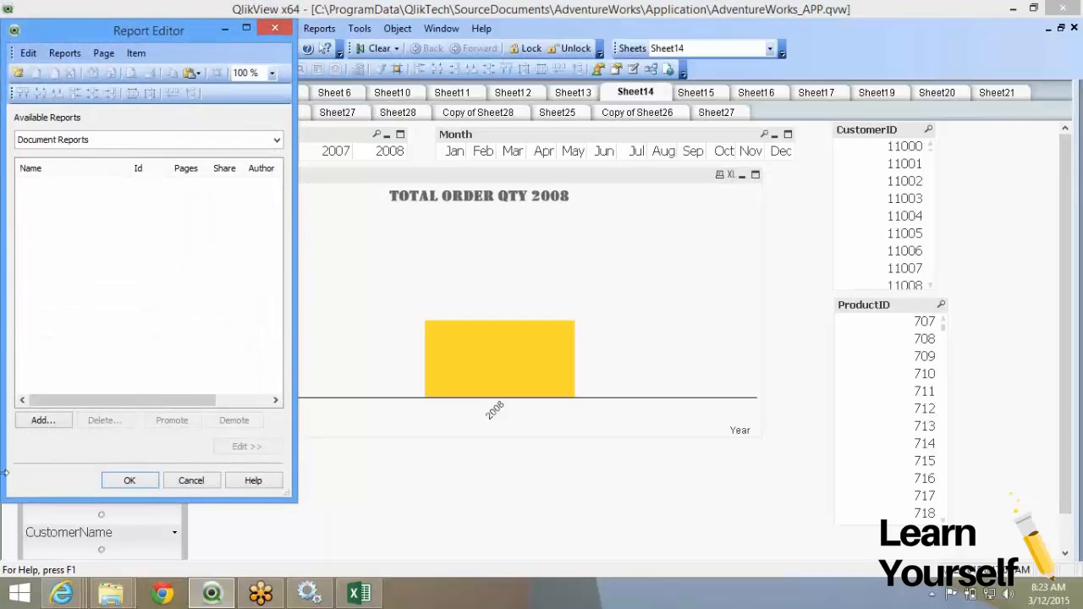
click(50, 418)
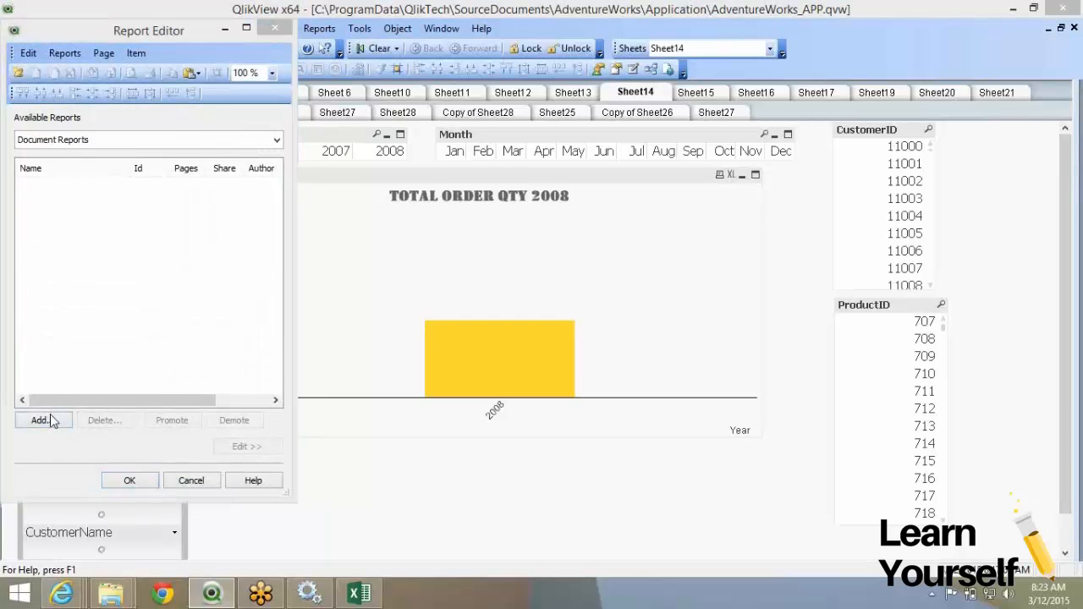
text(DailyReport)
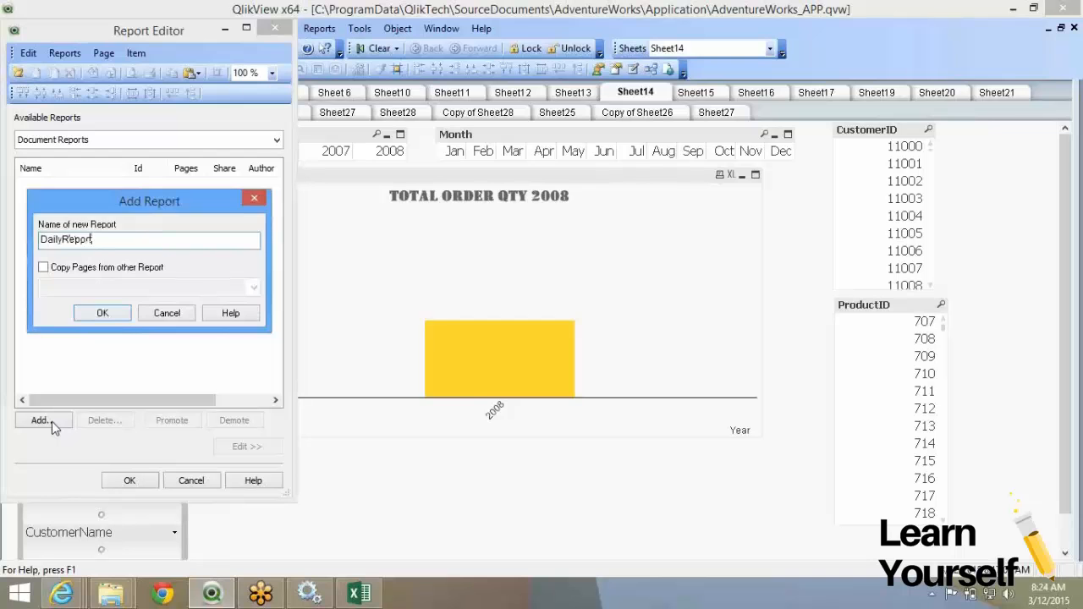
key(Return)
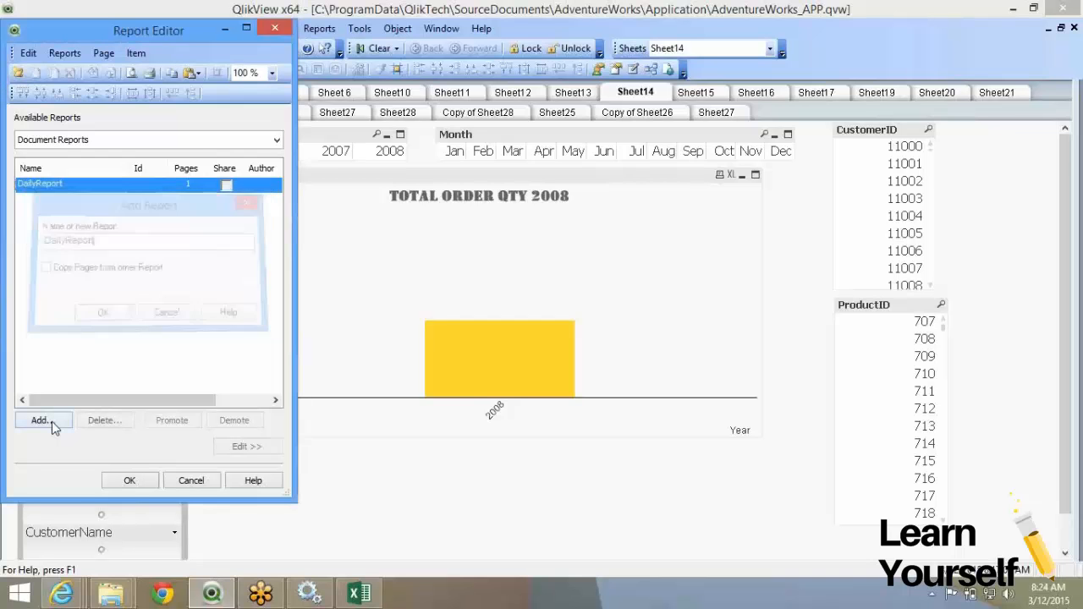
double_click(115, 184)
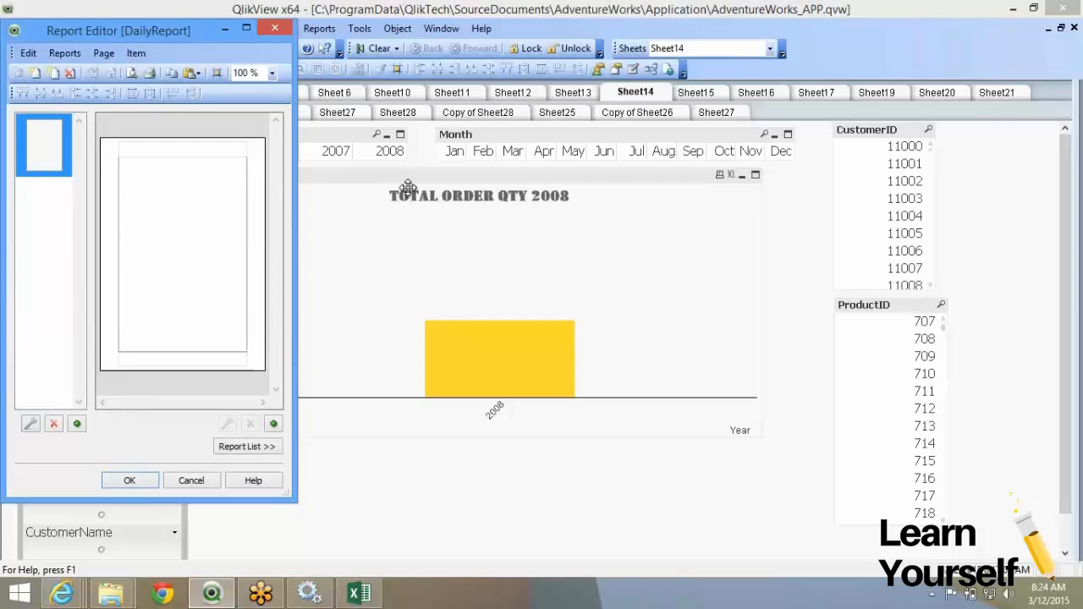
Place the 2008 order quantity chart and Sheet17's line chart on the page, resized smaller.
drag(417, 175, 184, 170)
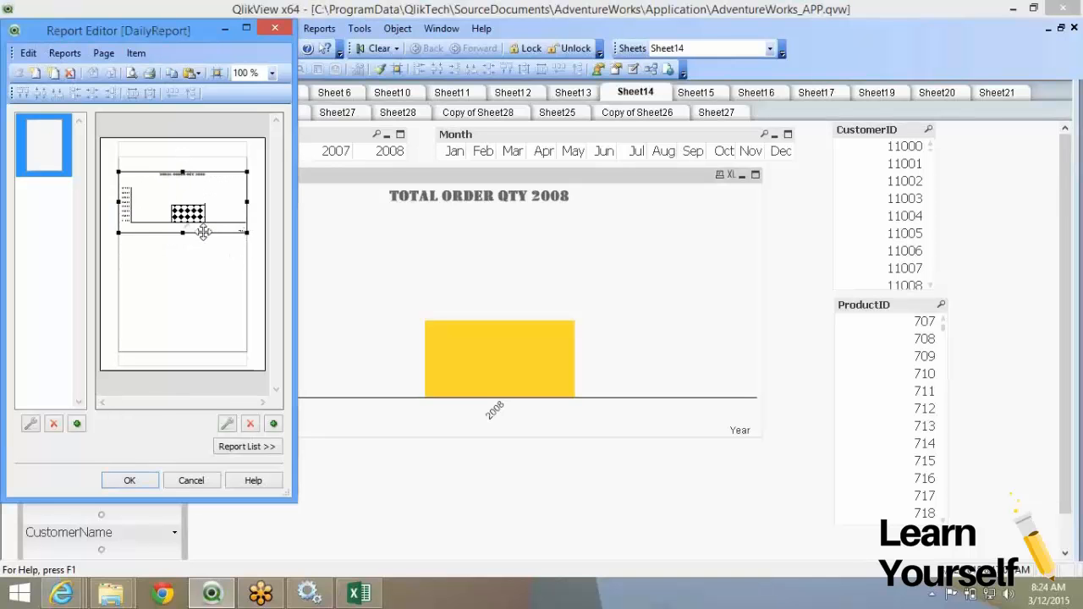
drag(183, 233, 183, 159)
drag(247, 180, 186, 176)
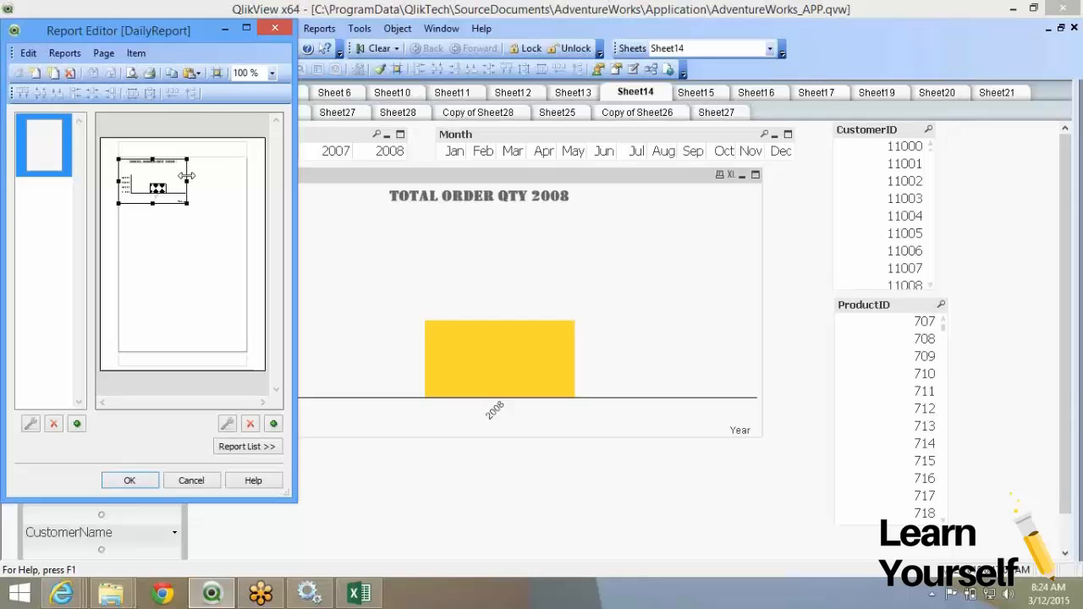
click(714, 99)
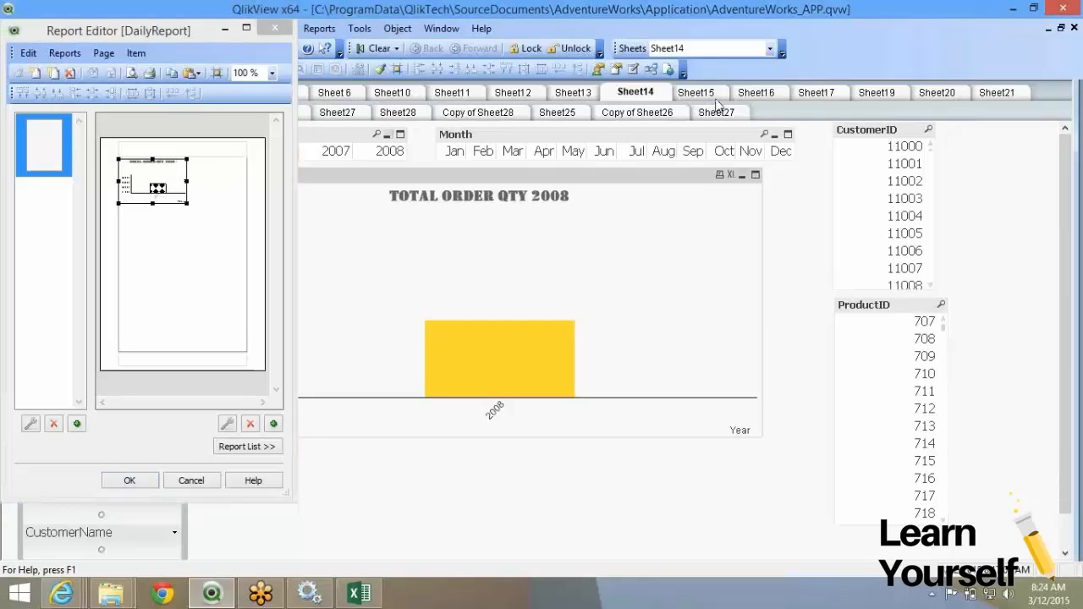
click(824, 93)
drag(551, 173, 184, 210)
drag(247, 298, 191, 267)
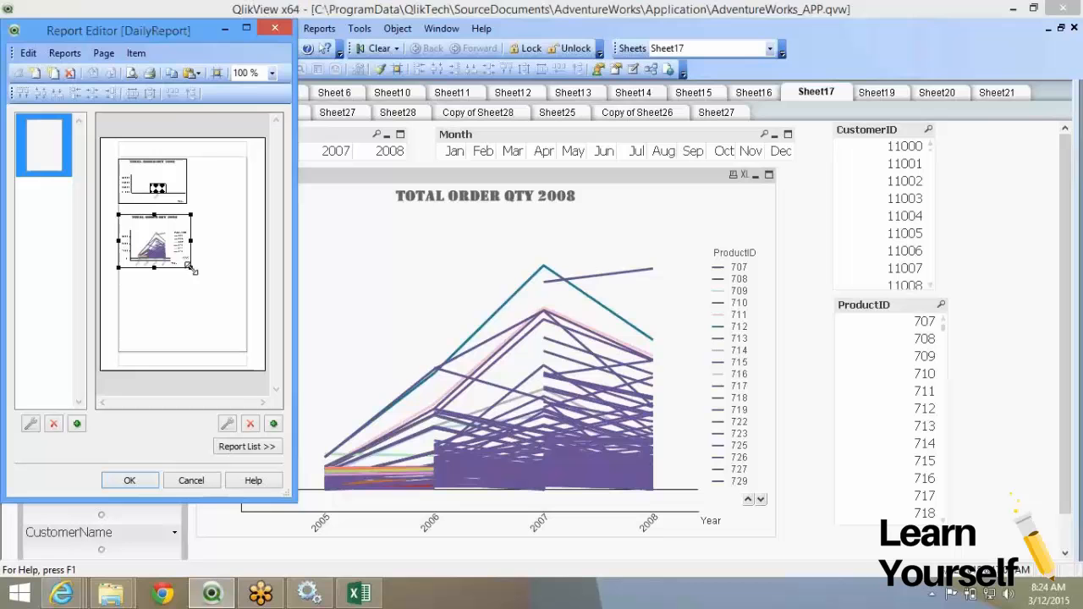
Add Sheet19's budget bar chart at top right and Sheet20's radar chart below, then finish editing.
click(877, 92)
drag(575, 188, 202, 276)
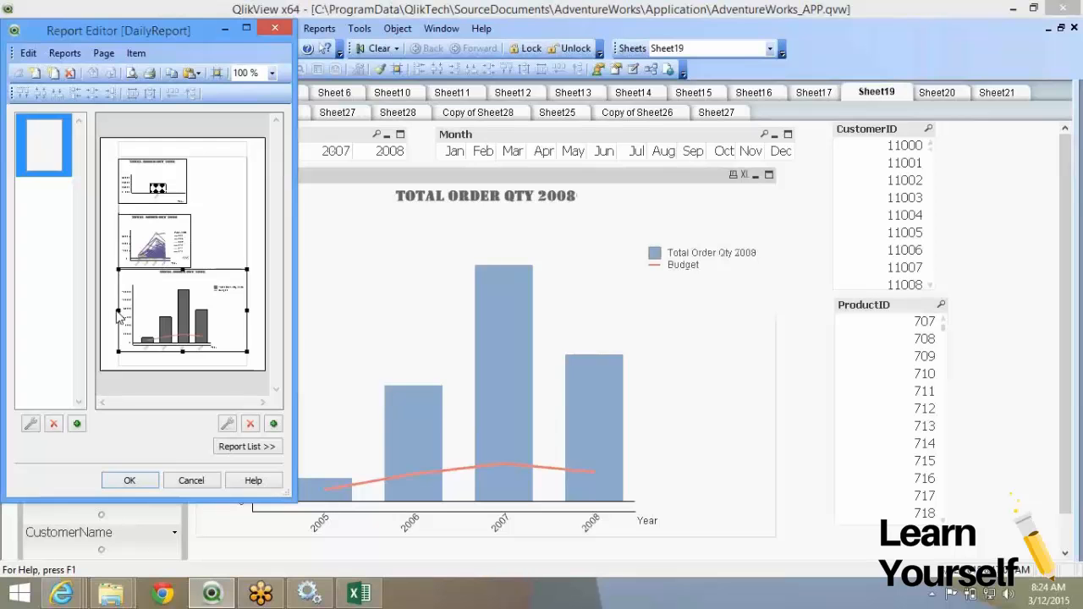
drag(118, 310, 197, 315)
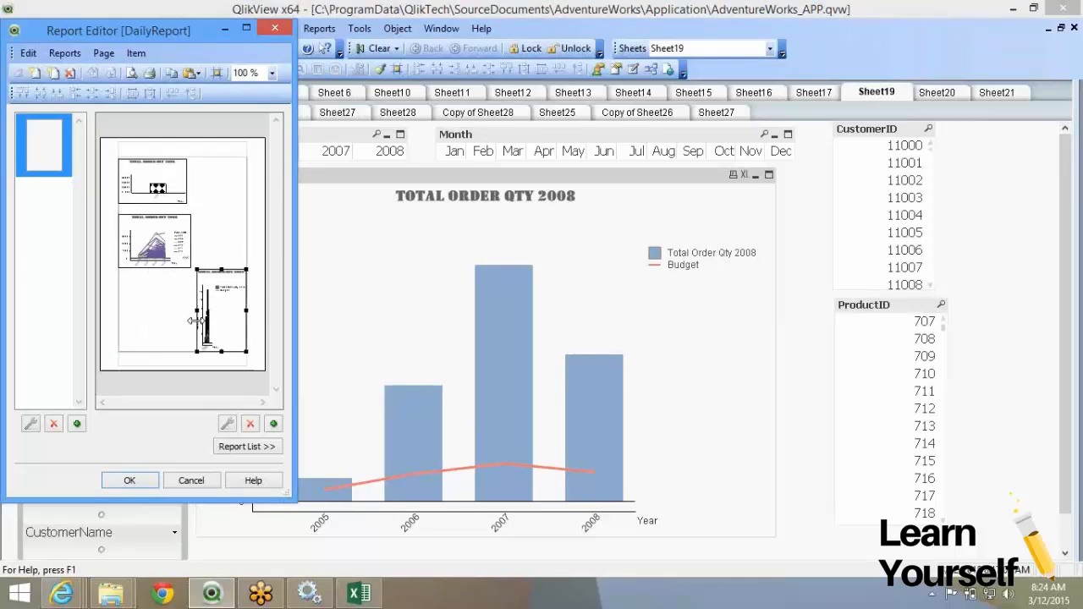
drag(222, 279, 218, 170)
drag(236, 239, 245, 200)
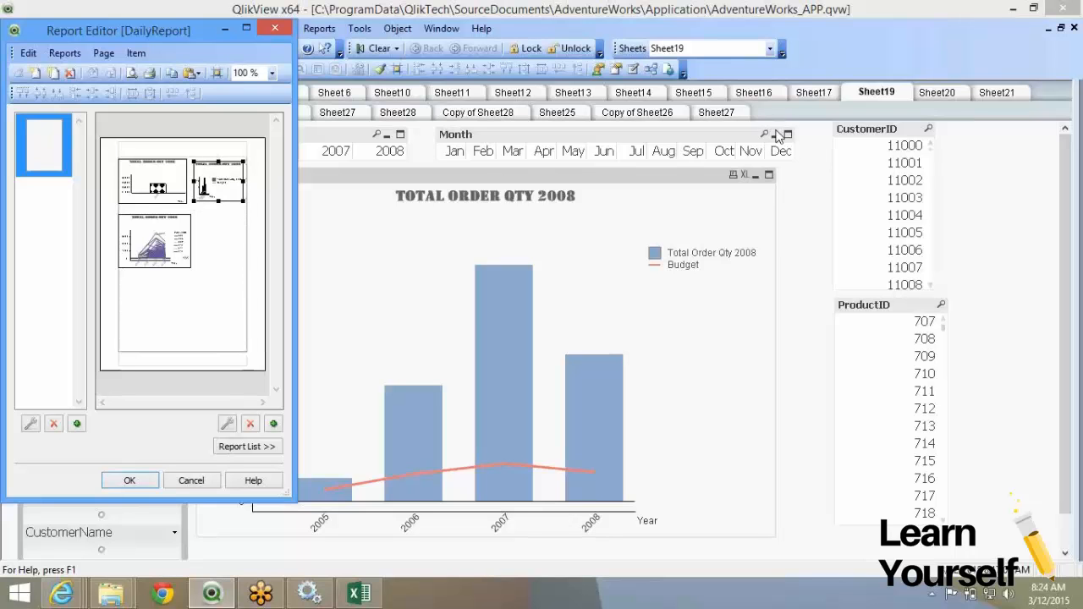
click(936, 93)
drag(431, 187, 212, 267)
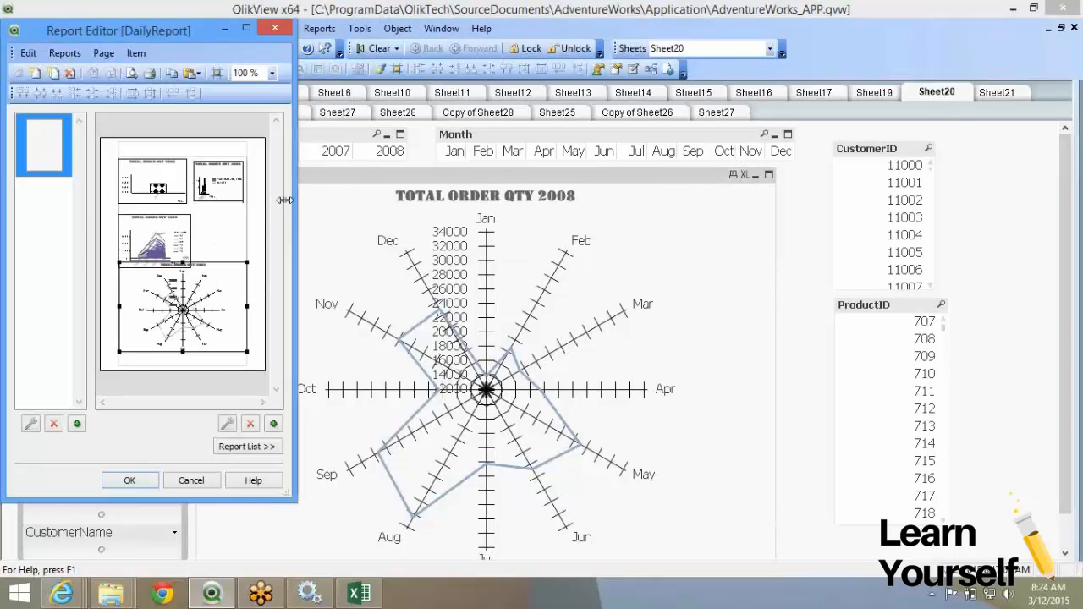
click(140, 480)
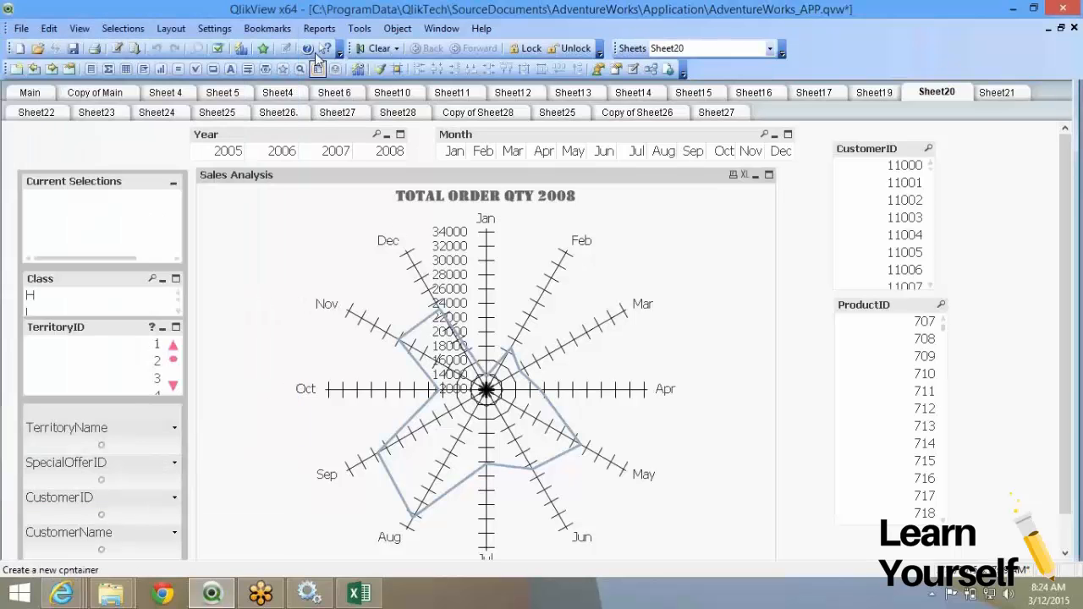
Preview DailyReport's printout zoomed in and out, cancel printing, and close QlikView Desktop.
click(319, 28)
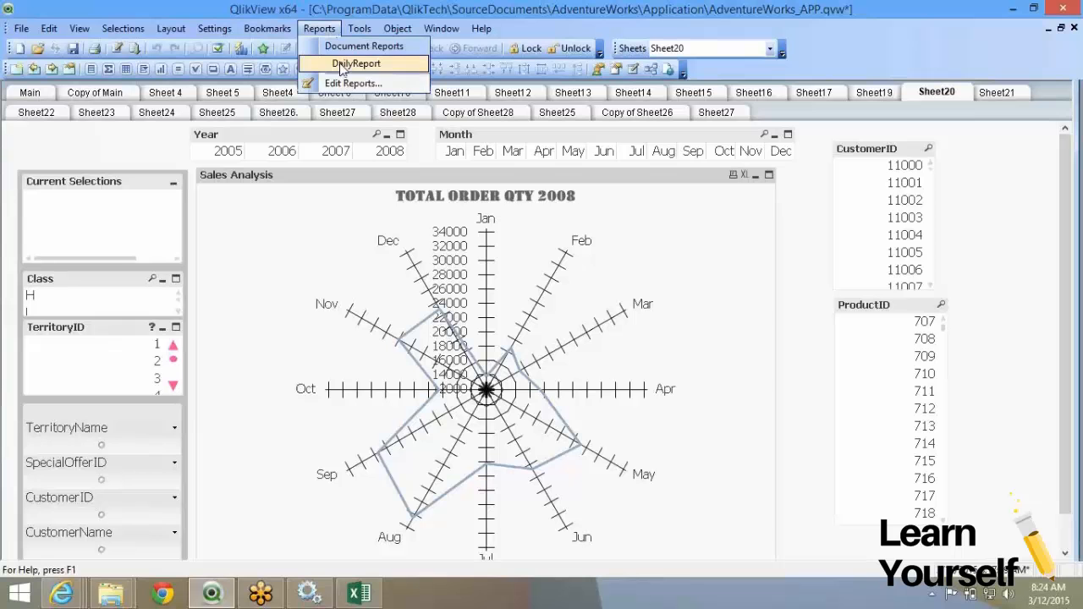
click(355, 65)
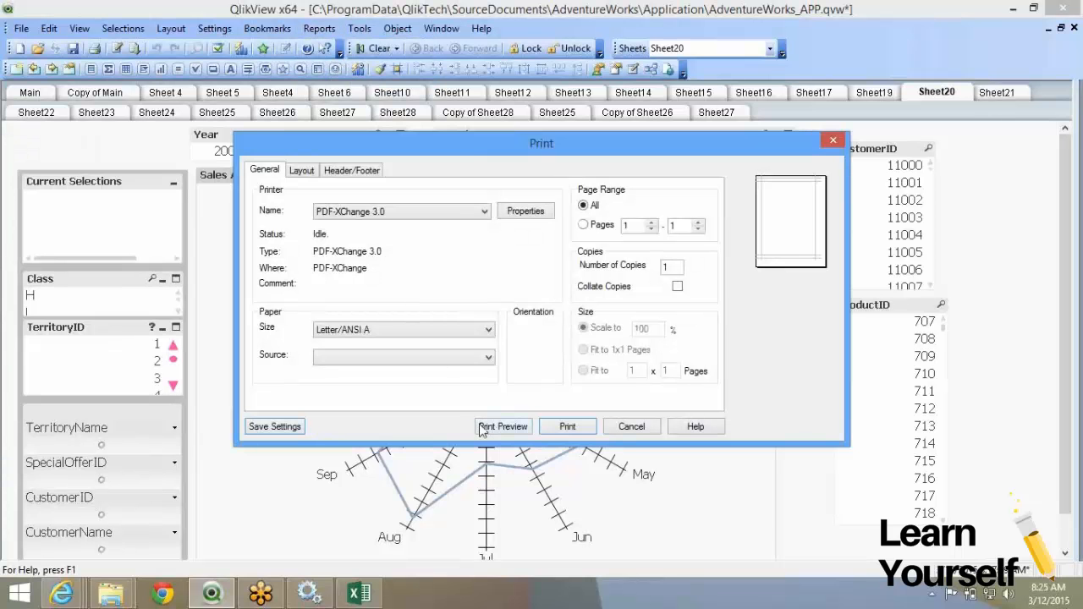
click(482, 427)
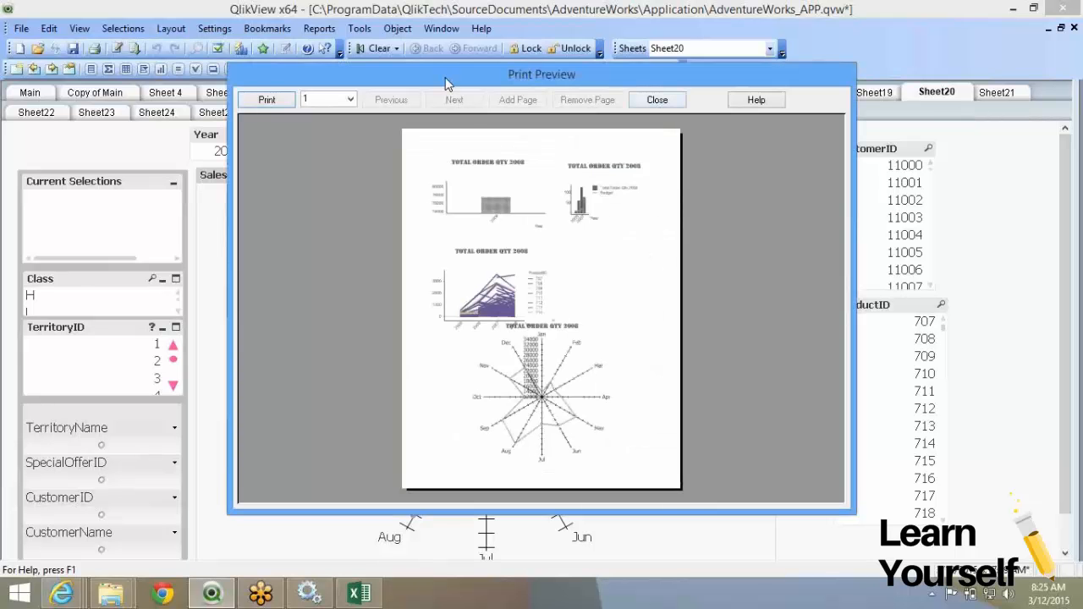
click(516, 278)
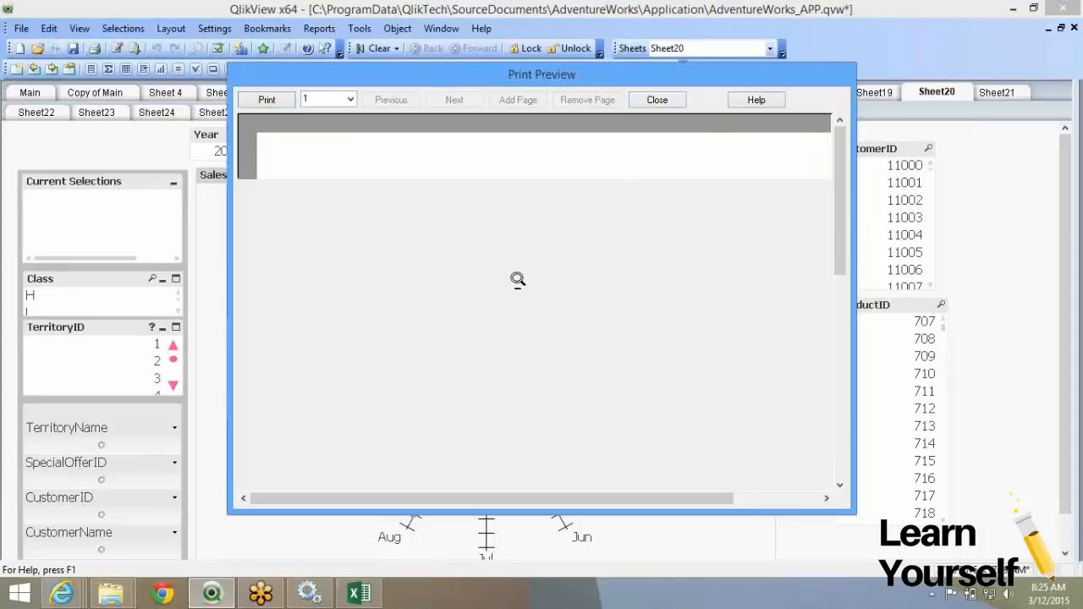
scroll(556, 312, down, 10)
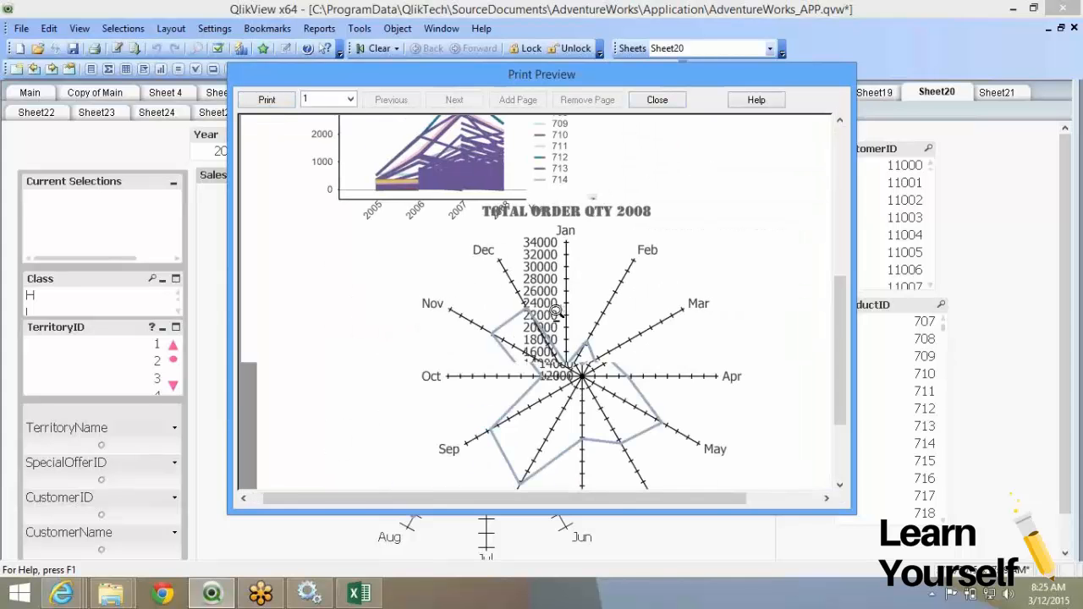
click(555, 309)
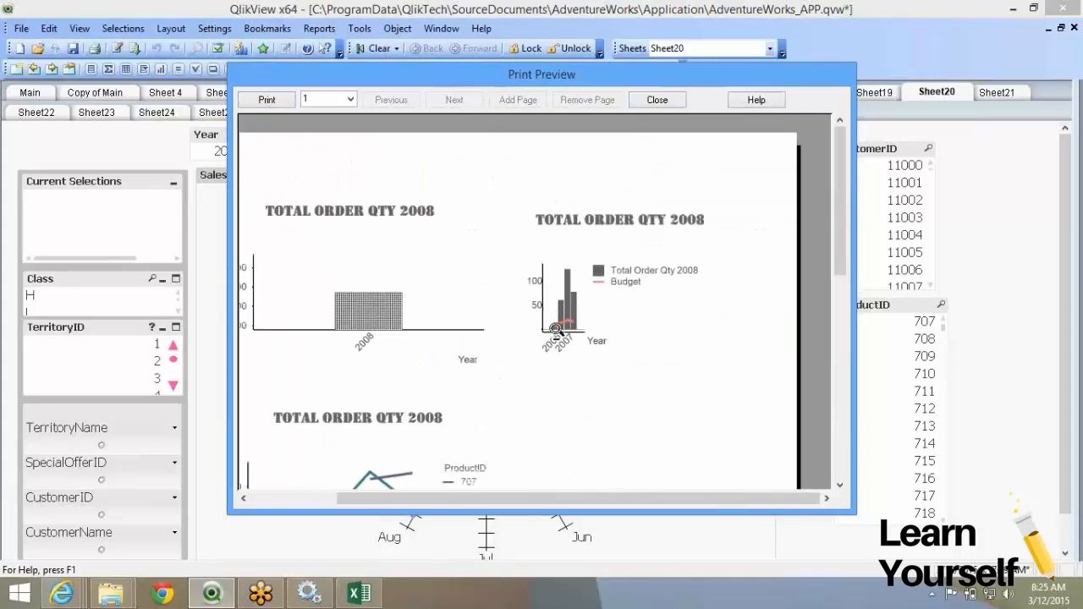
click(639, 112)
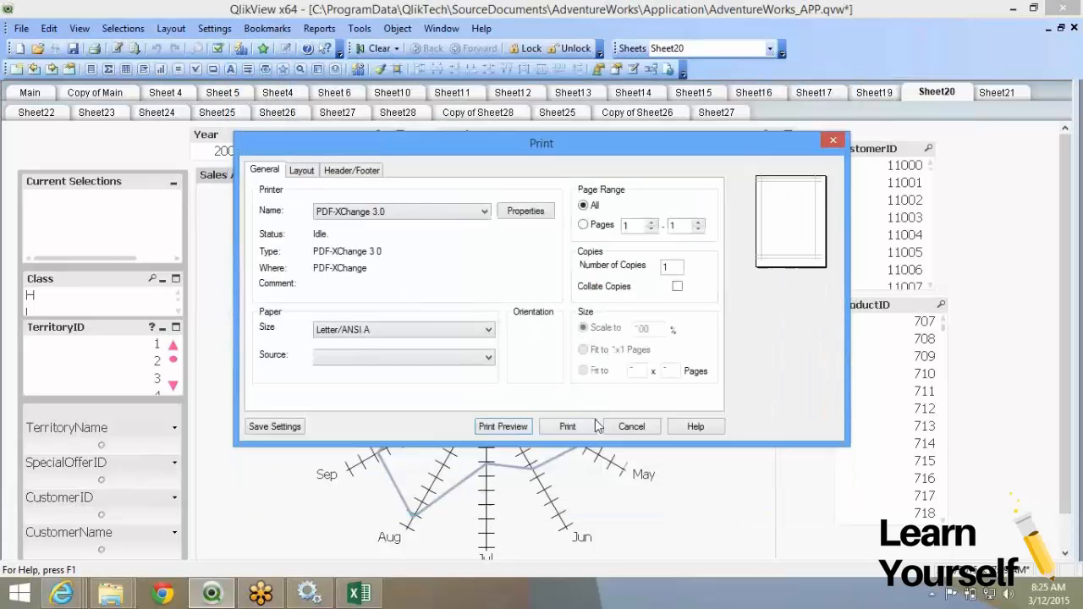
click(630, 427)
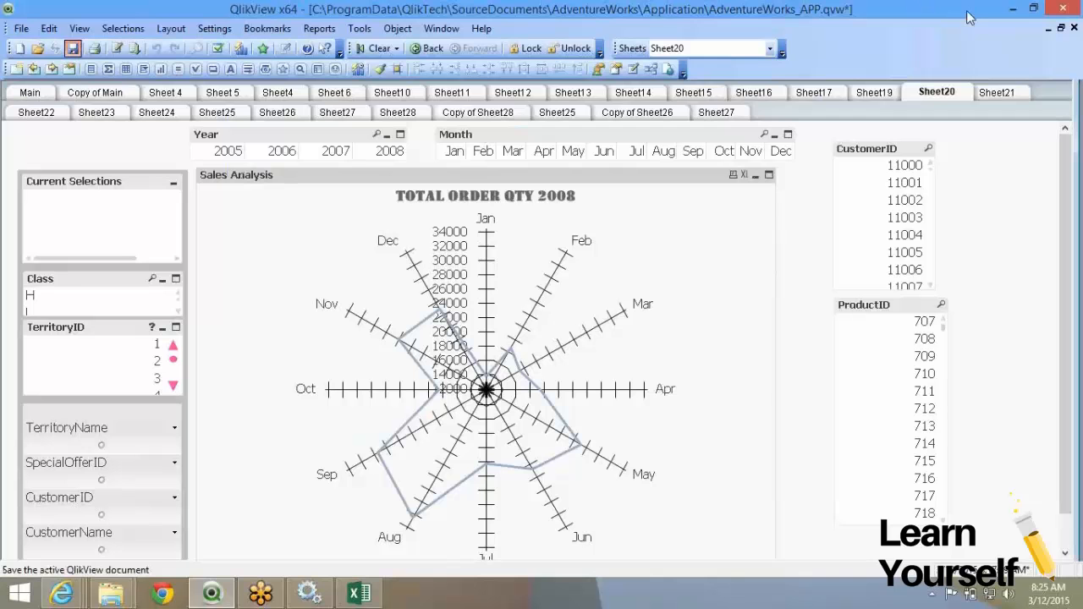
click(1064, 10)
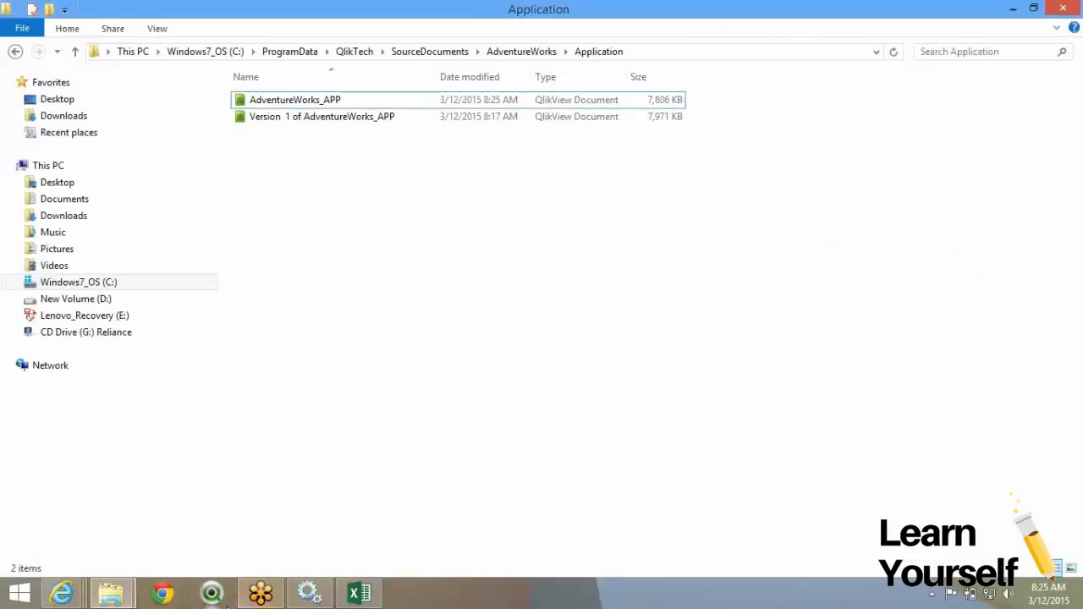
Back in the Management Console, select the AdventureWorks Application task and review its distribution settings.
click(64, 593)
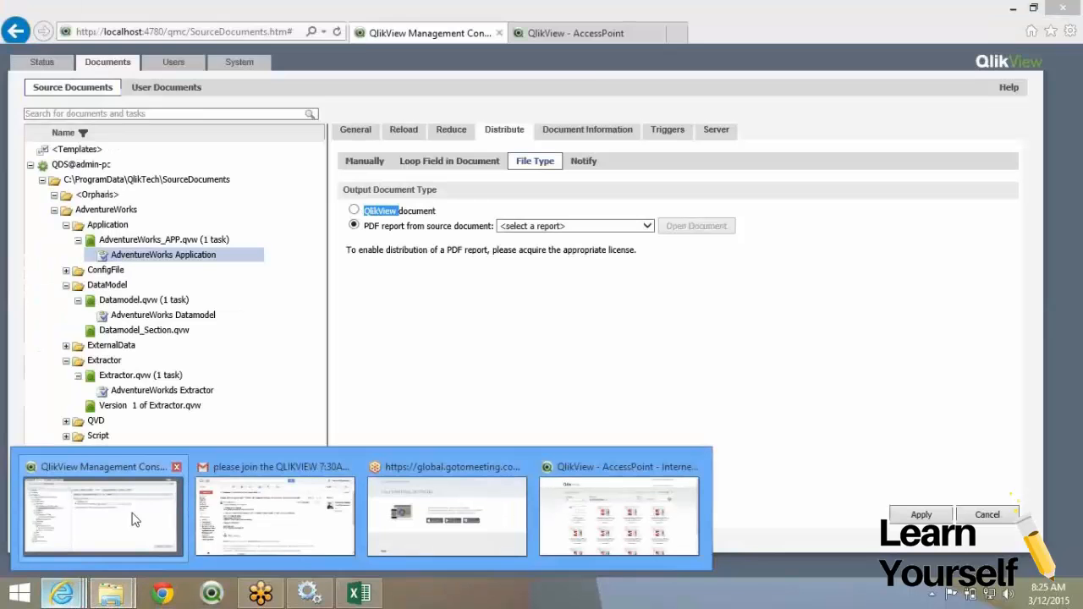
click(133, 519)
click(920, 515)
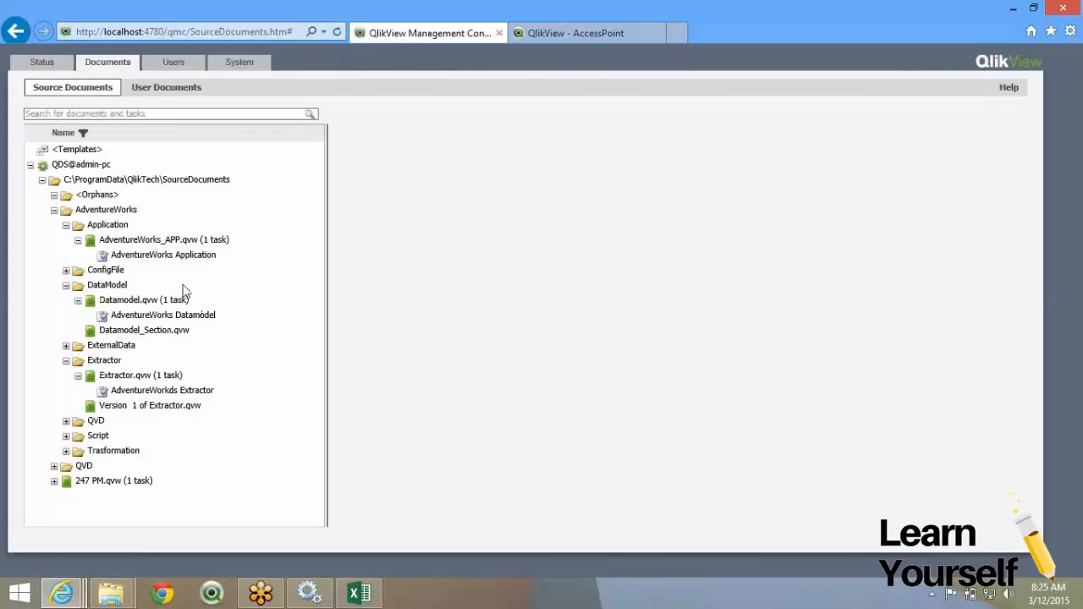
click(188, 259)
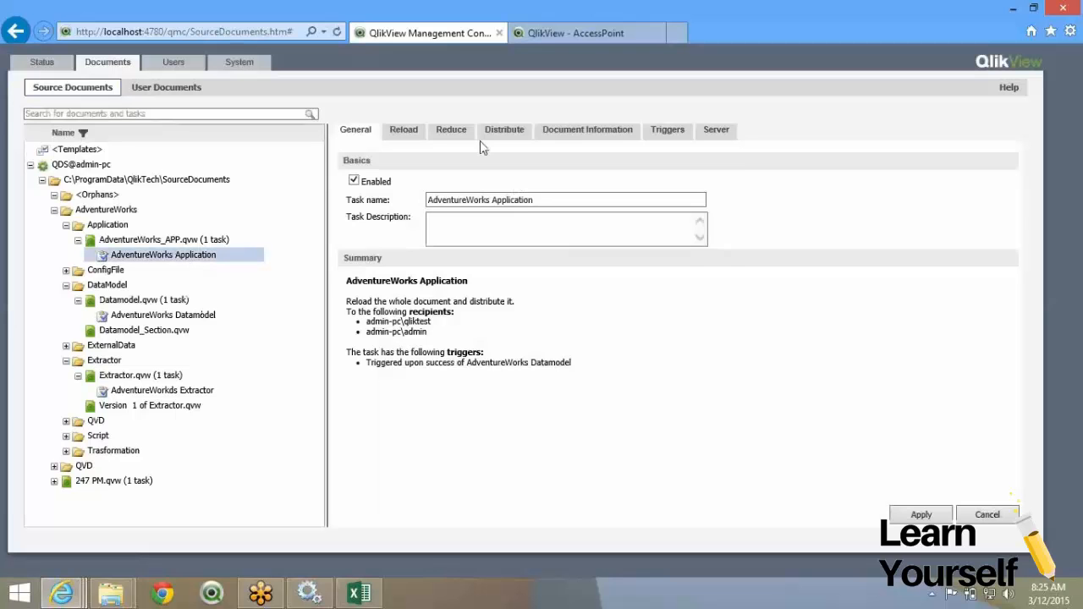
click(619, 139)
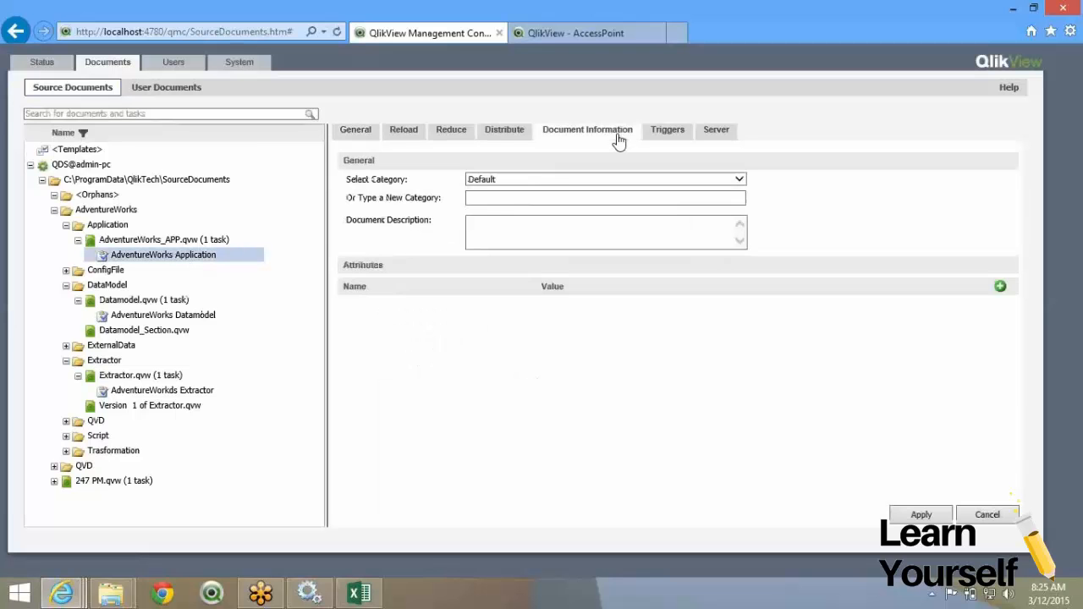
click(506, 135)
click(450, 161)
click(520, 162)
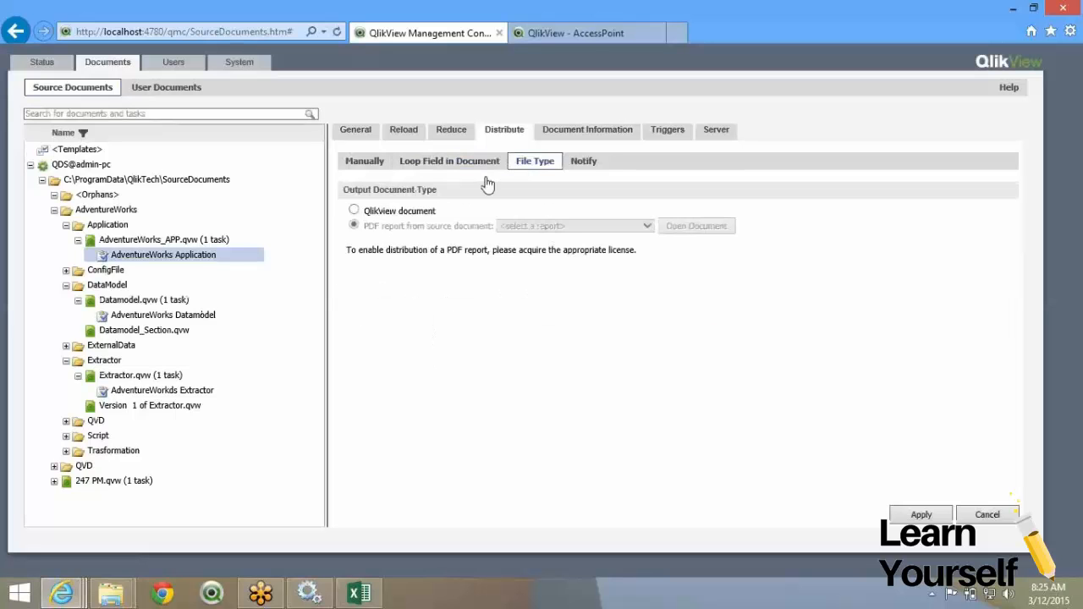
click(488, 160)
click(405, 232)
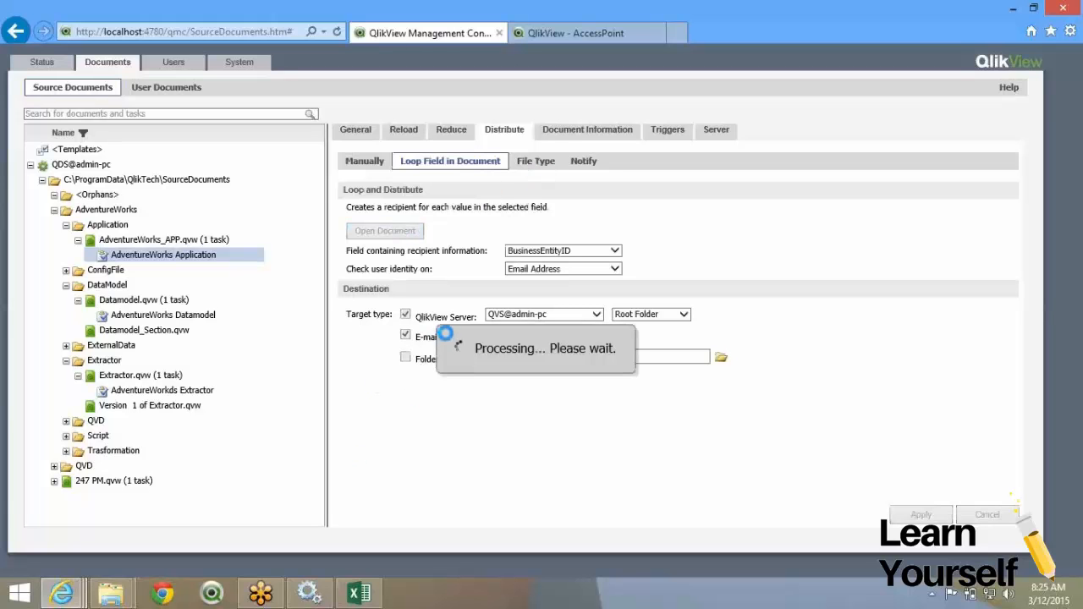
Choose DailyReport as the PDF report, enable notification e-mails, and apply the settings.
click(533, 168)
click(626, 226)
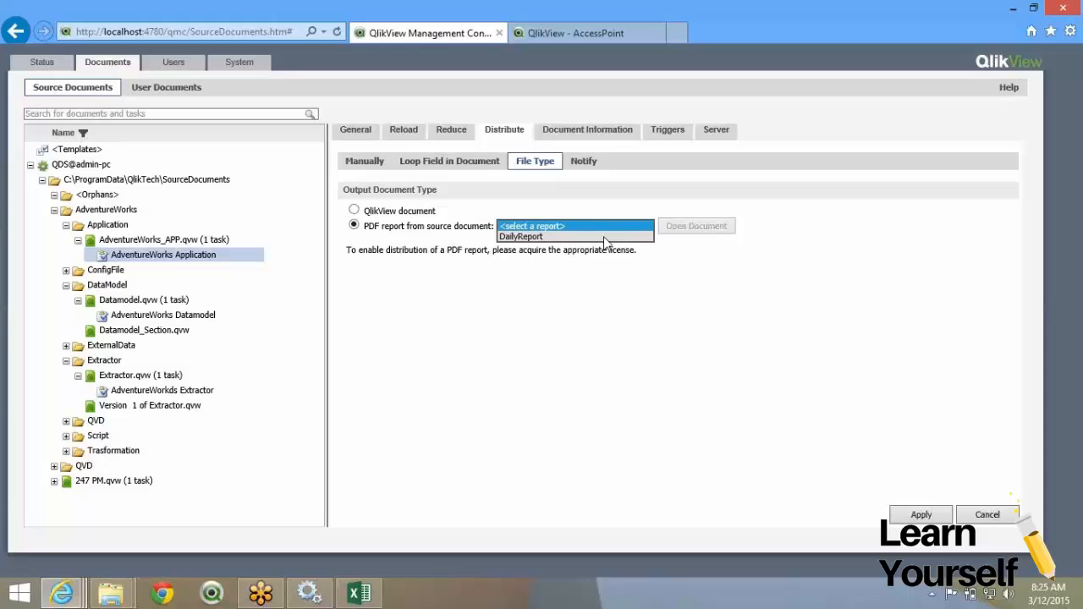
click(514, 238)
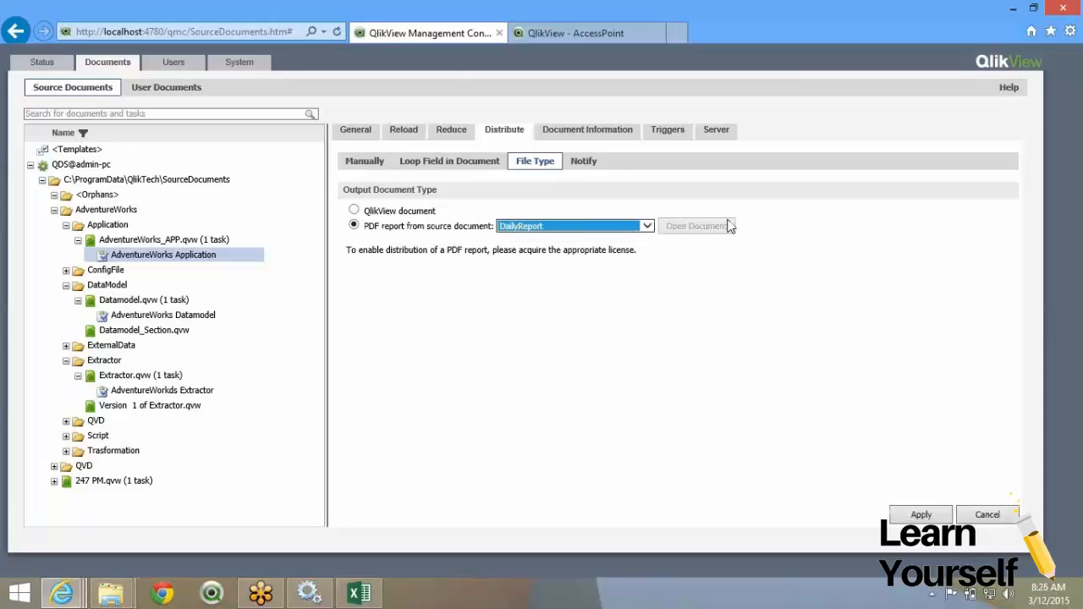
click(575, 174)
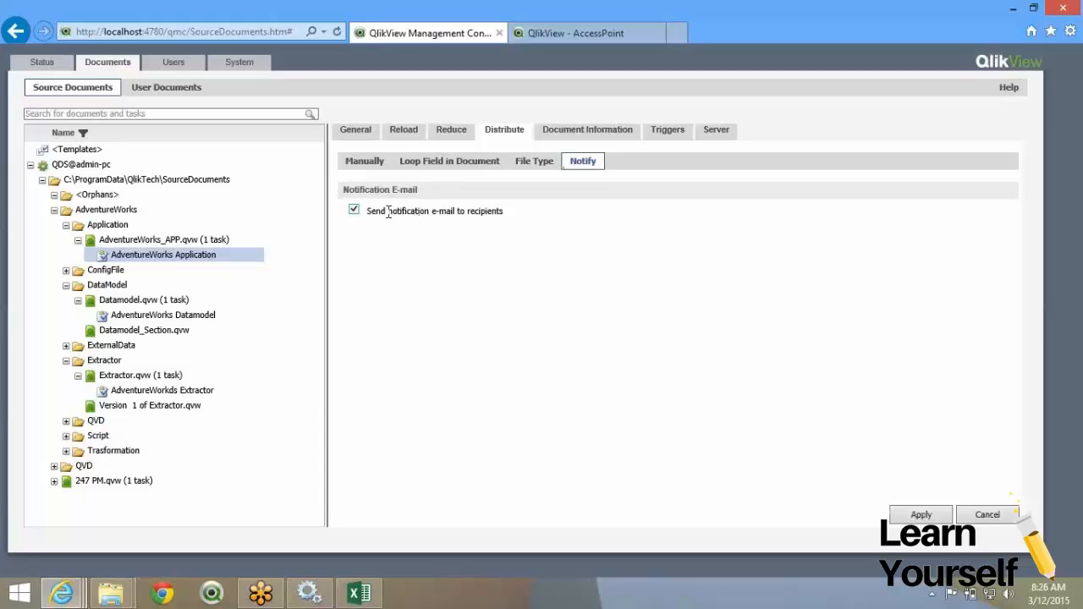
click(924, 514)
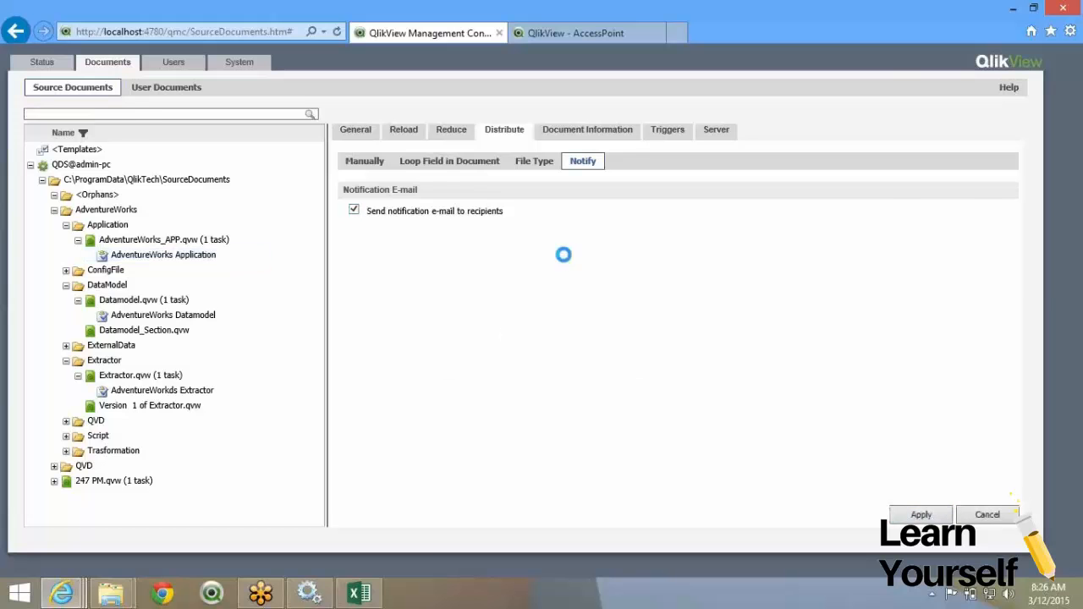
Review the task's manual, loop, file type and notify distribution settings, then show its reduction settings.
click(448, 166)
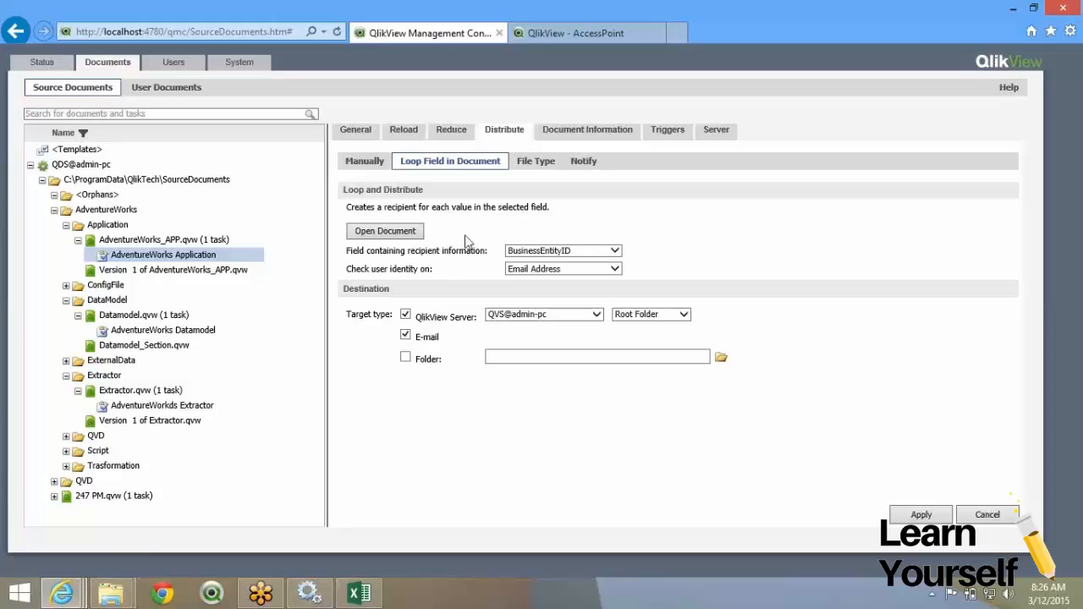
click(352, 161)
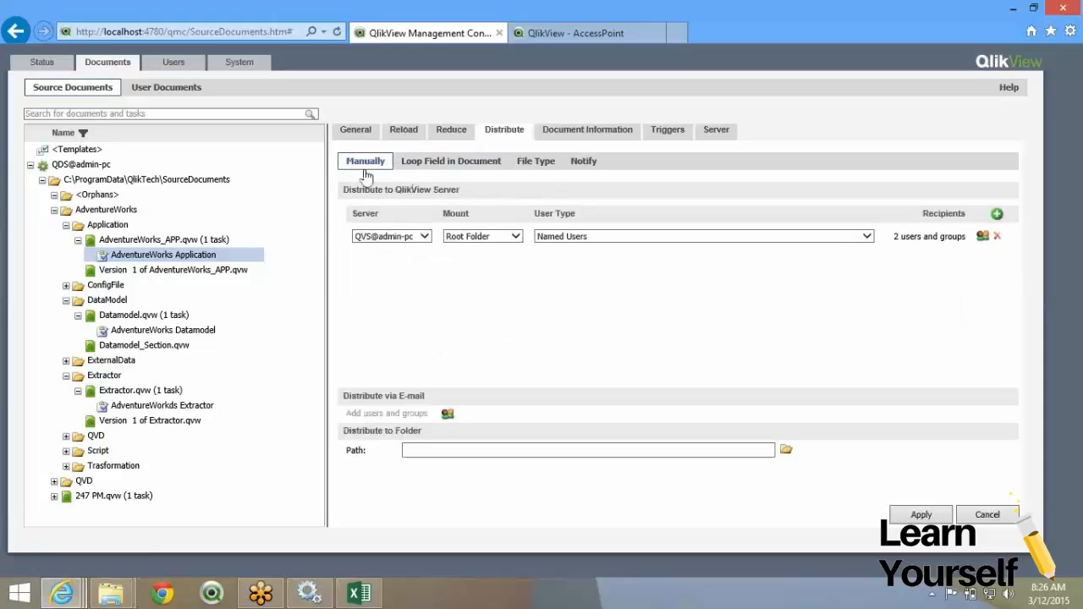
click(433, 166)
click(536, 161)
click(582, 163)
click(465, 169)
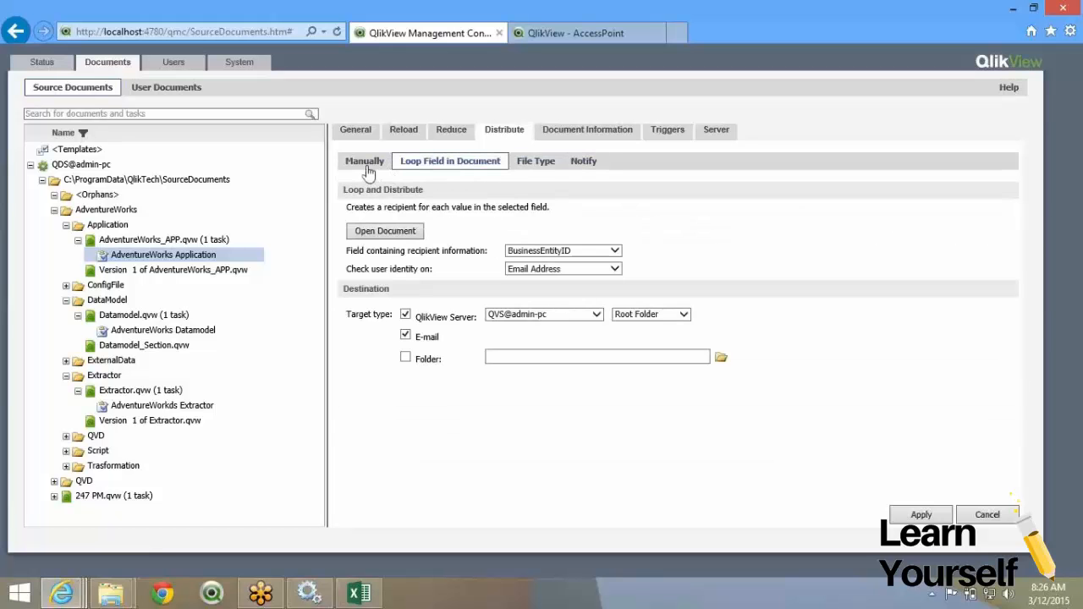
click(367, 165)
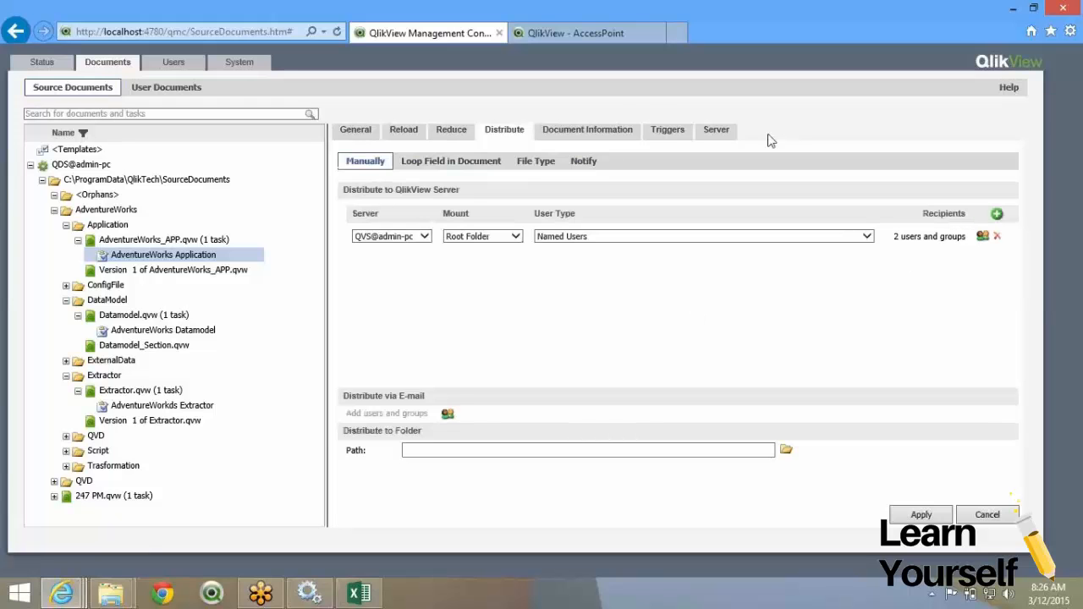
click(452, 133)
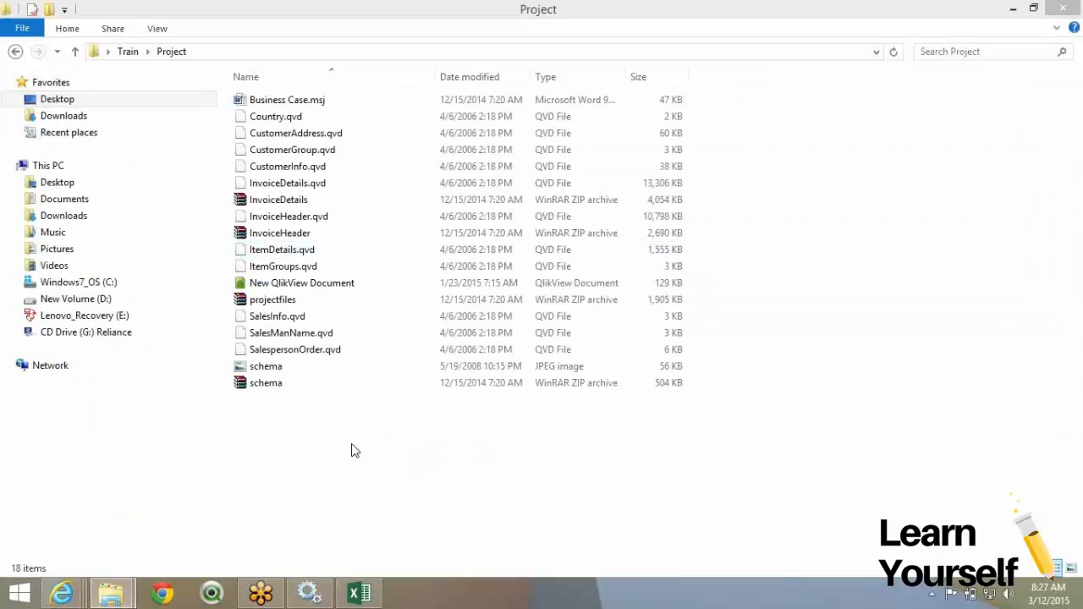
Switch to the Project folder window, then return to the Management Console's reduce settings.
click(354, 451)
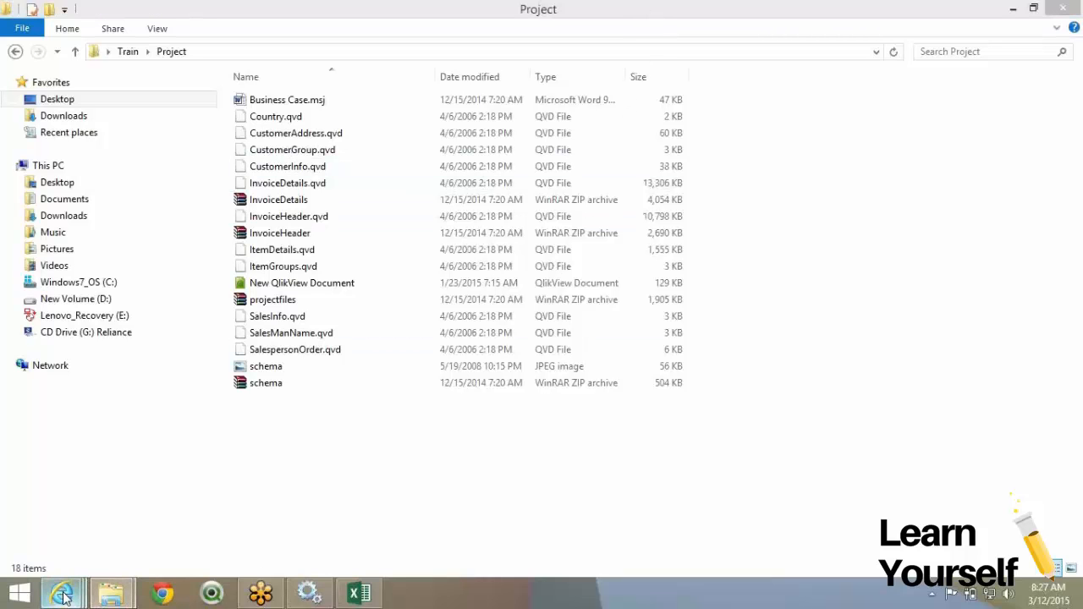
mouse_move(64, 595)
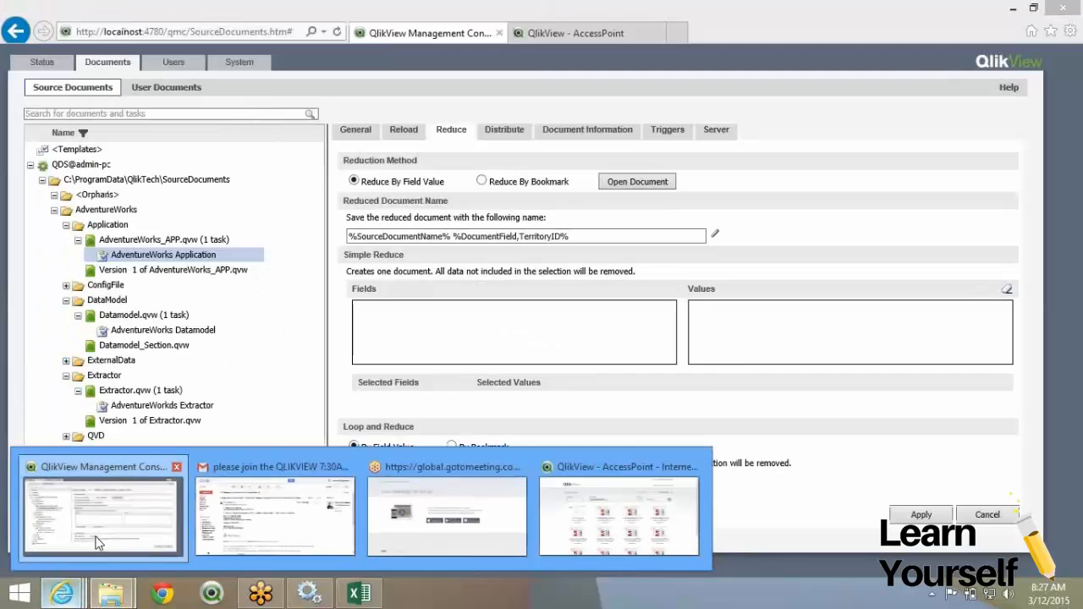
click(93, 544)
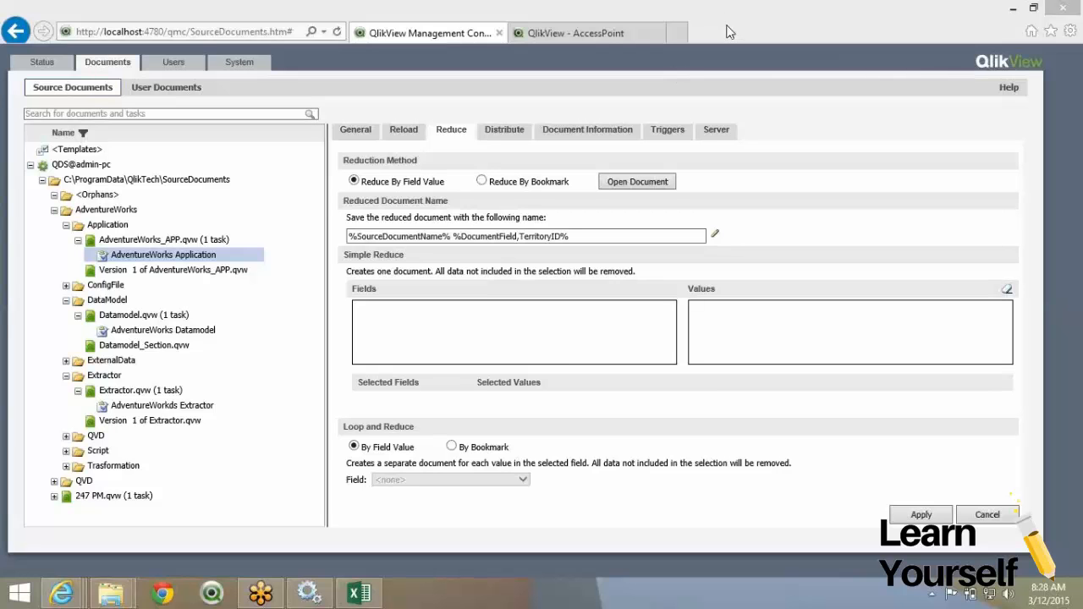
Open Business Case.msj from the Project folder in Word.
mouse_move(133, 598)
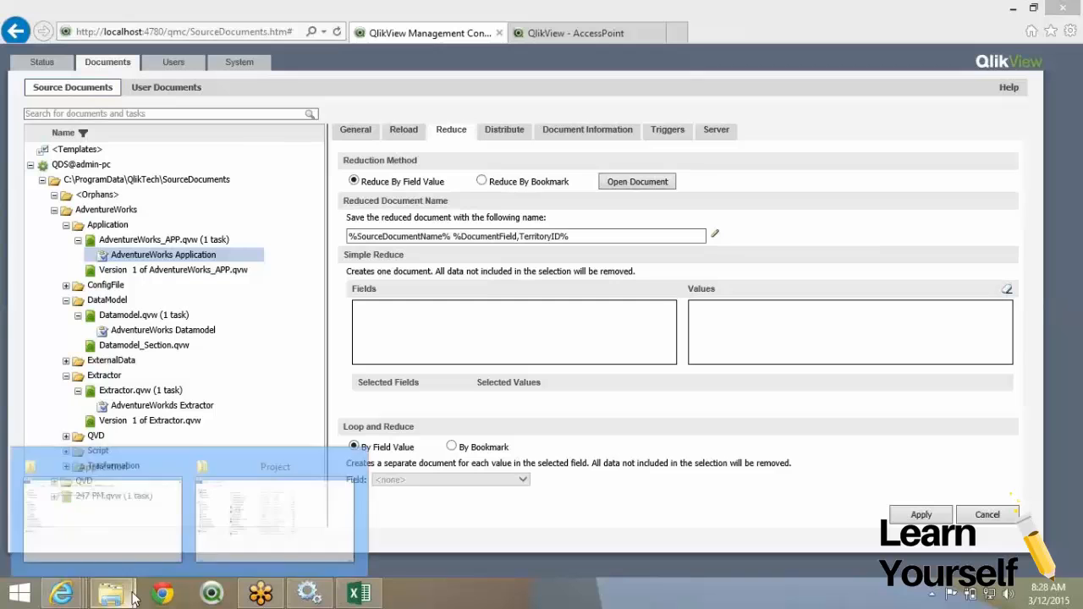
click(250, 510)
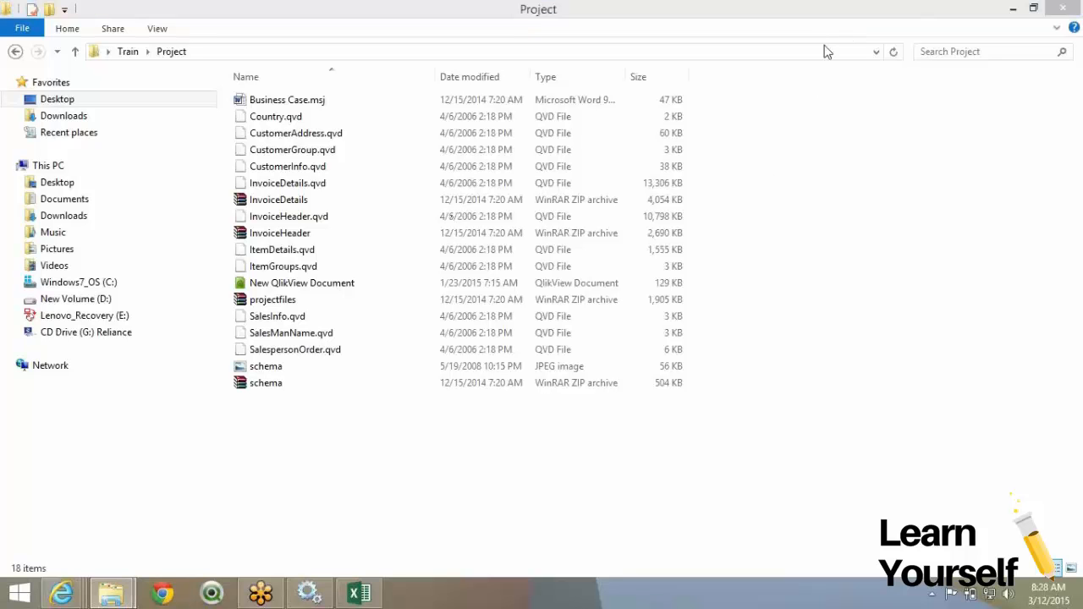
click(343, 537)
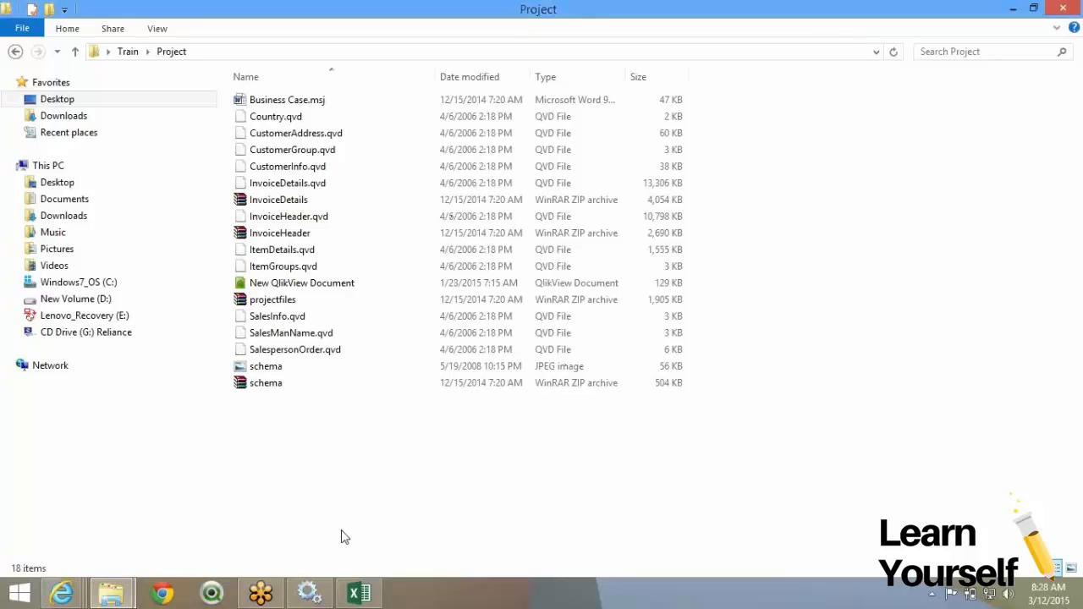
click(335, 101)
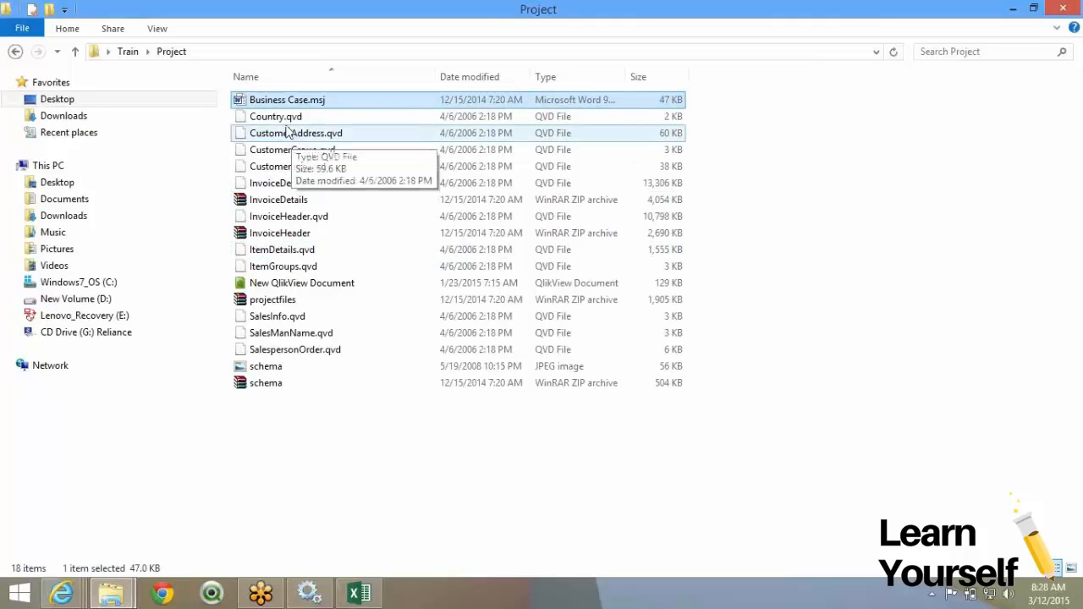
click(291, 118)
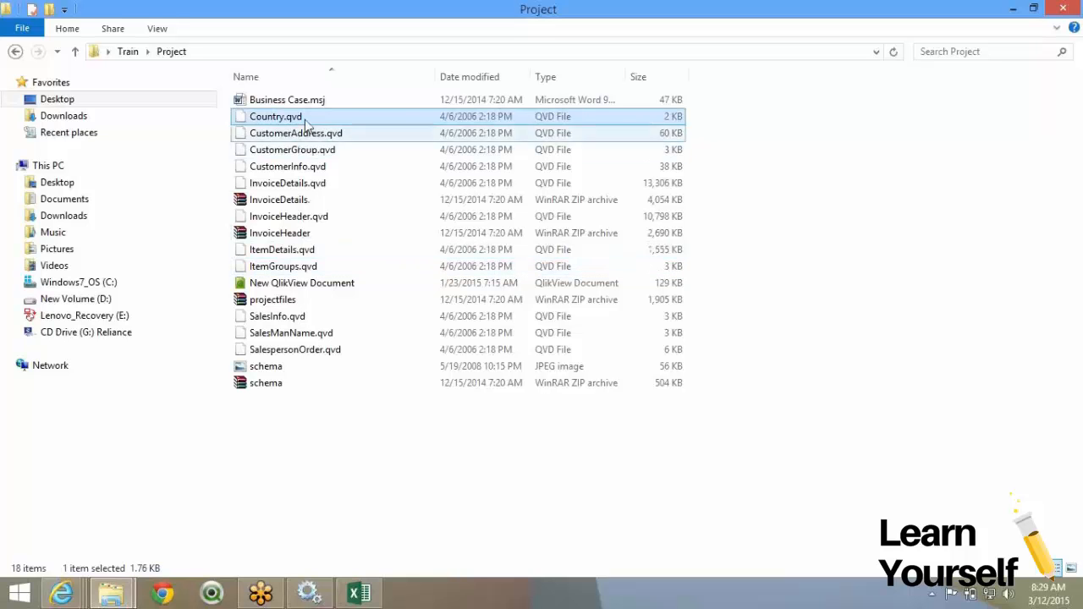
double_click(322, 101)
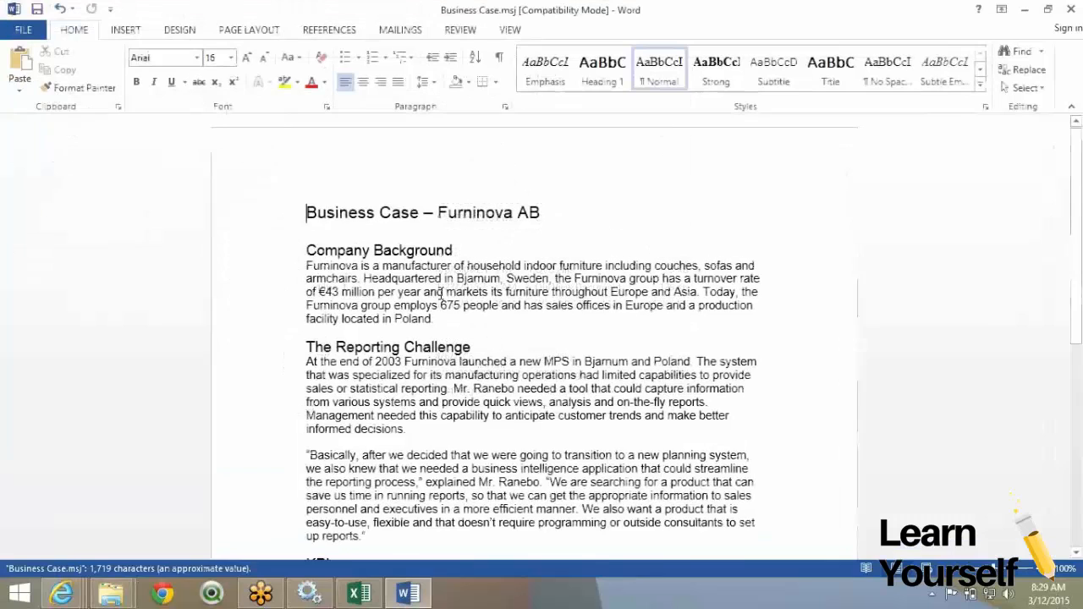
Read the opening of the Furninova business case, highlighting passages in the Reporting Challenge section.
scroll(439, 293, down, 4)
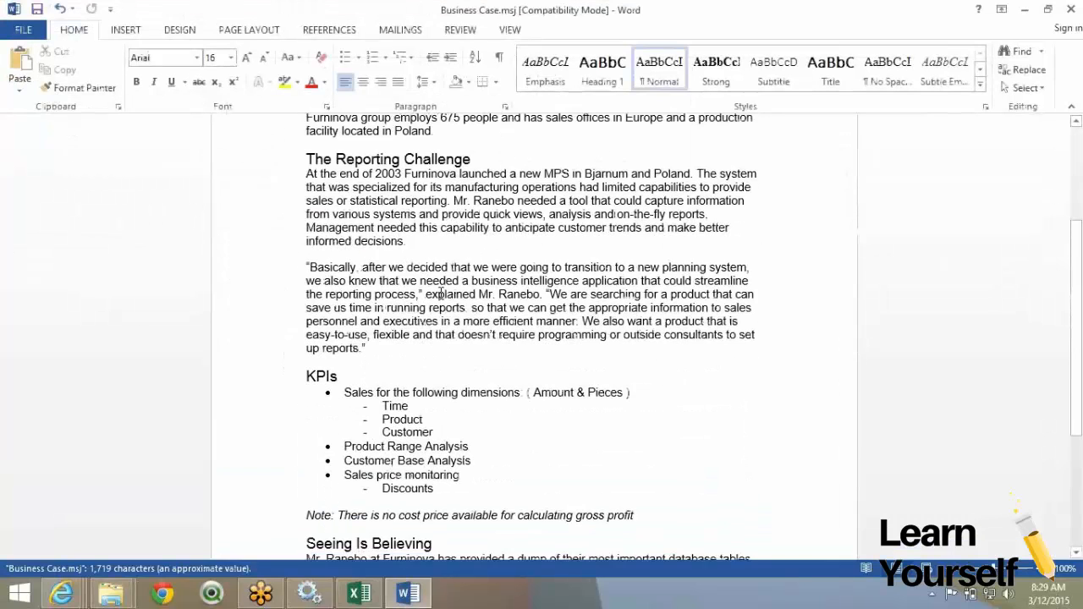
scroll(440, 293, up, 4)
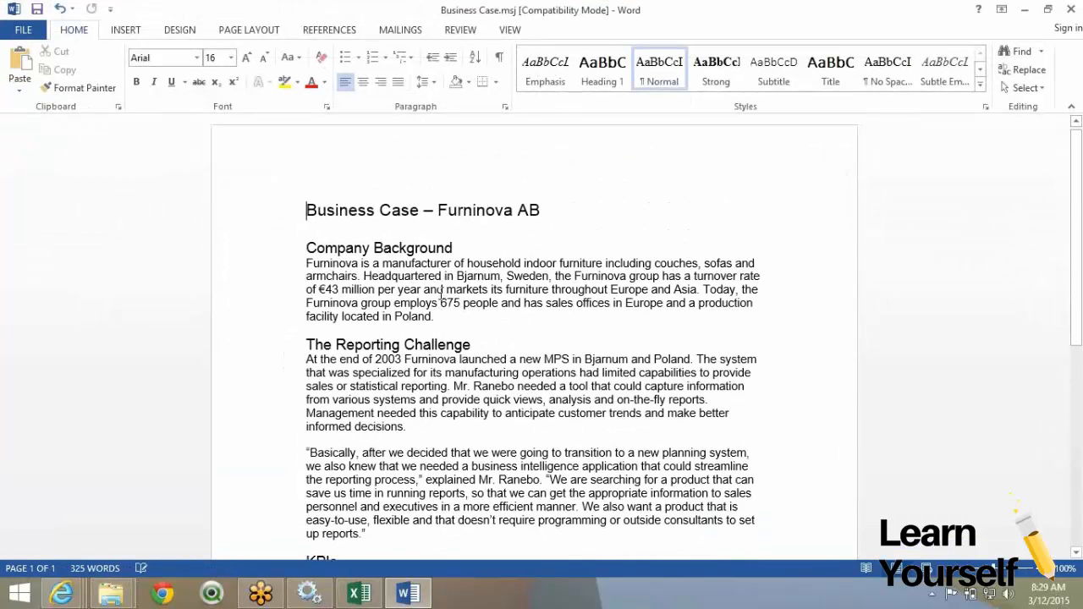
scroll(416, 244, down, 2)
drag(307, 238, 454, 291)
drag(612, 361, 726, 399)
scroll(696, 387, down, 2)
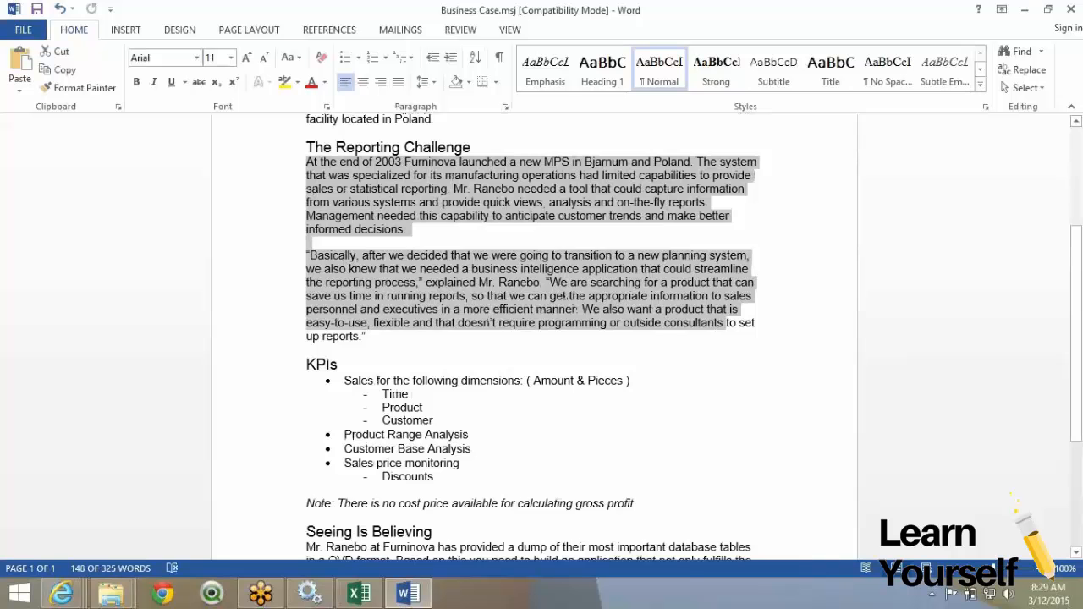
click(415, 284)
Review the KPI list, highlighting Sales price monitoring and the Note about calculating gross.
scroll(477, 316, down, 1)
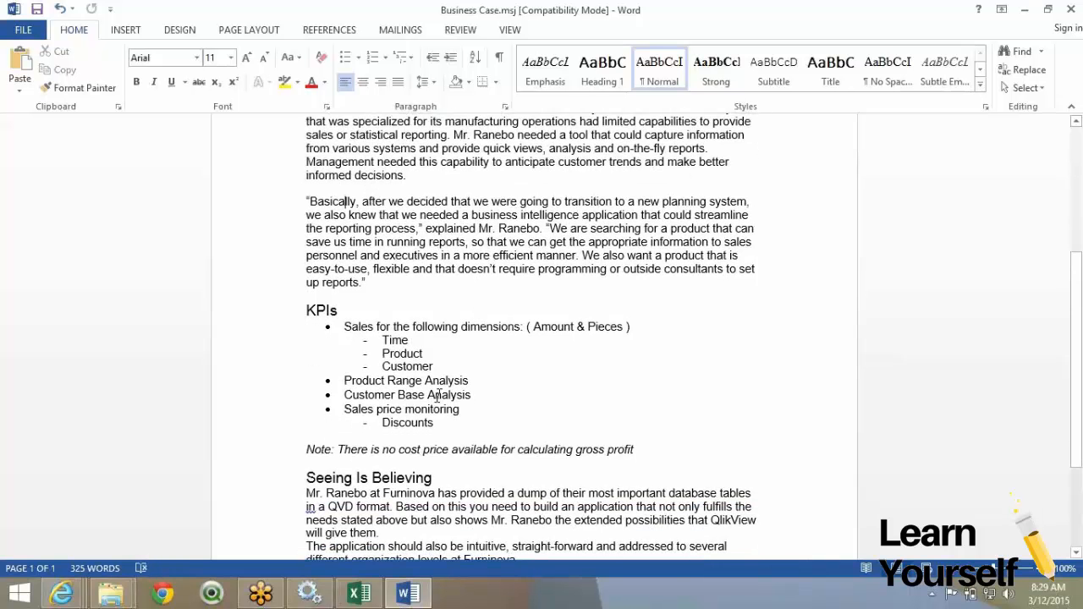
scroll(437, 398, down, 1)
mouse_move(346, 263)
mouse_down()
mouse_move(447, 365)
mouse_move(373, 276)
mouse_move(332, 265)
mouse_up()
click(448, 365)
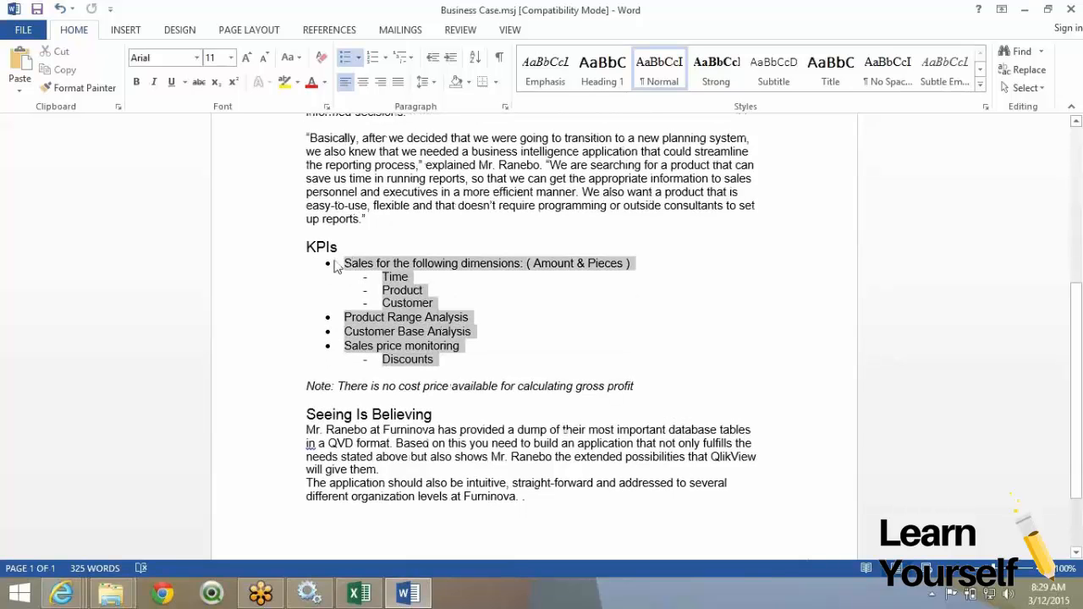
click(474, 385)
drag(479, 339, 439, 363)
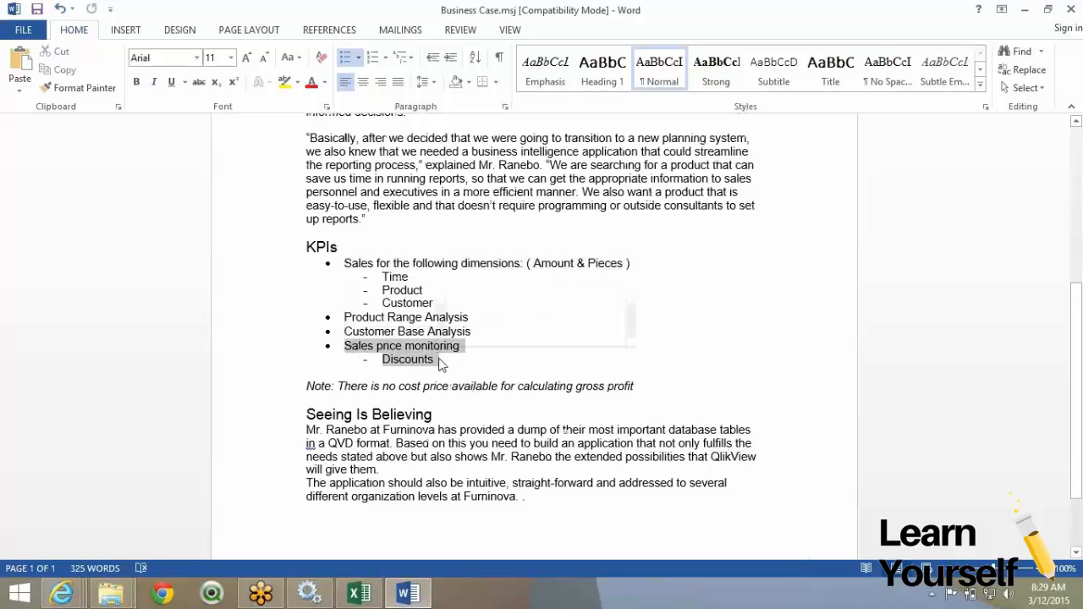
scroll(356, 372, down, 2)
drag(512, 285, 606, 286)
click(636, 285)
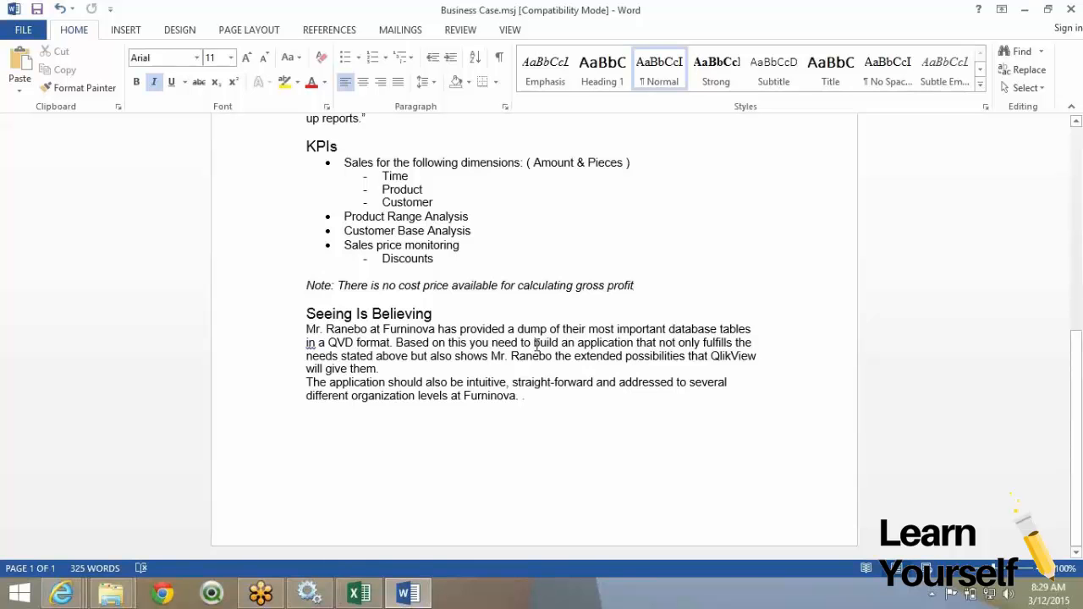
Skim back through the business case and close Word.
scroll(536, 344, up, 5)
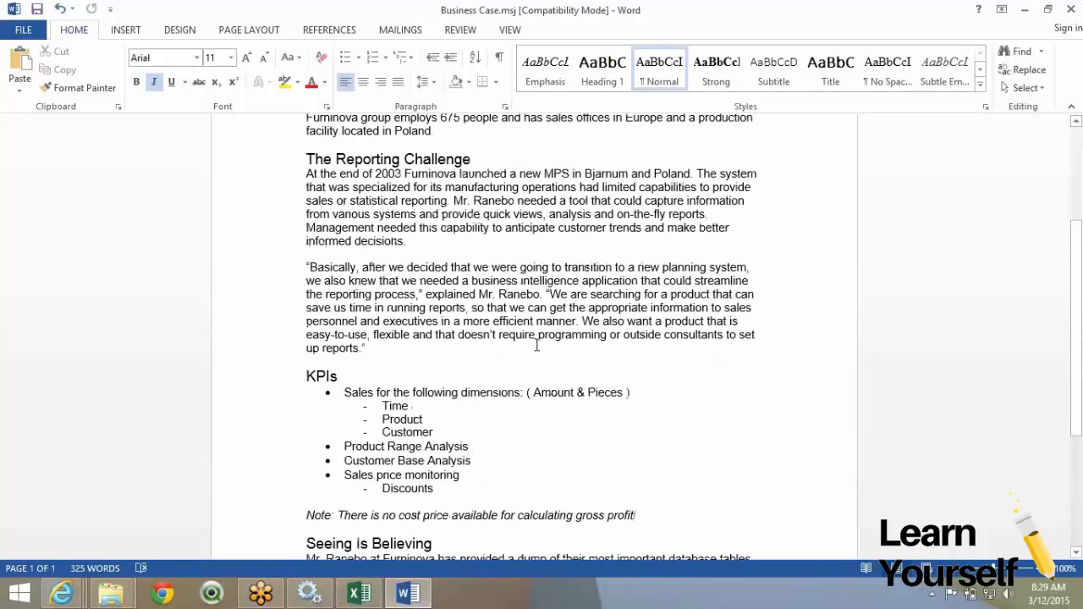
scroll(536, 345, up, 4)
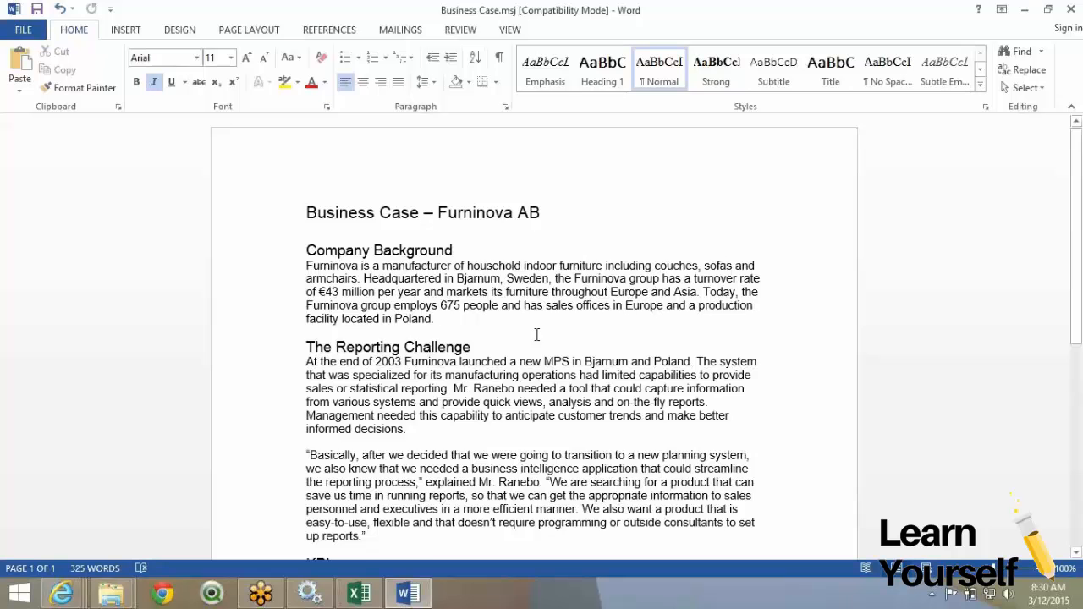
scroll(537, 335, down, 10)
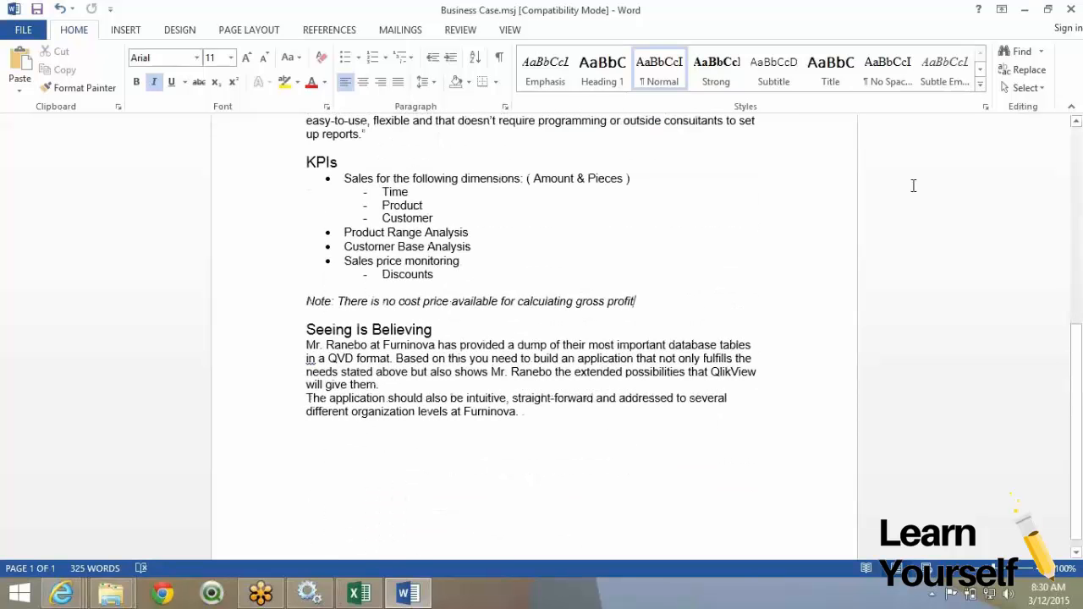
click(1071, 10)
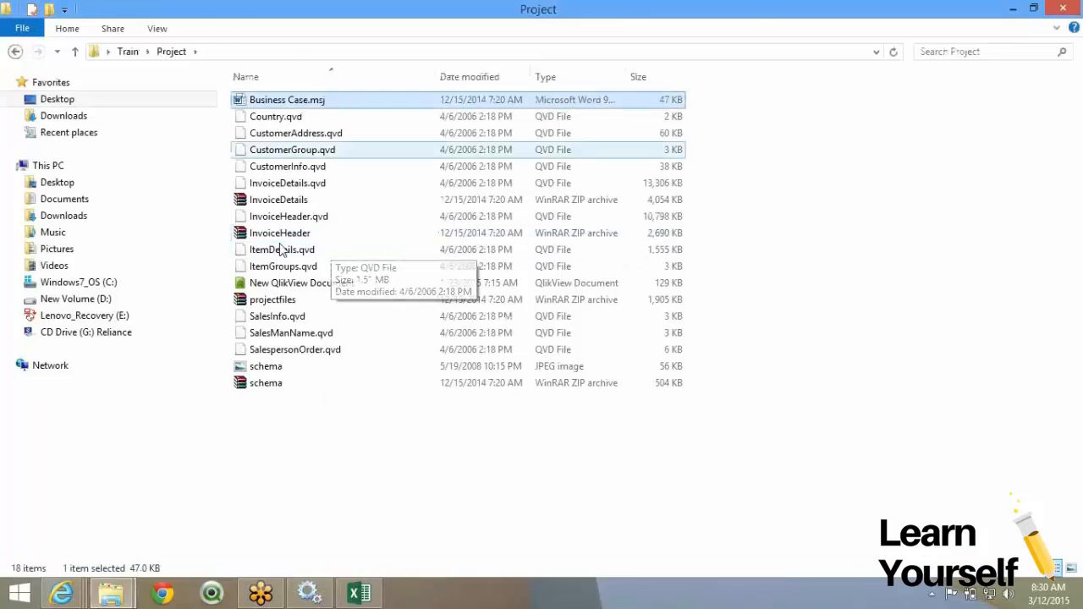
View the schema JPEG's table diagram in Photo Viewer, closing and reopening it once.
double_click(270, 368)
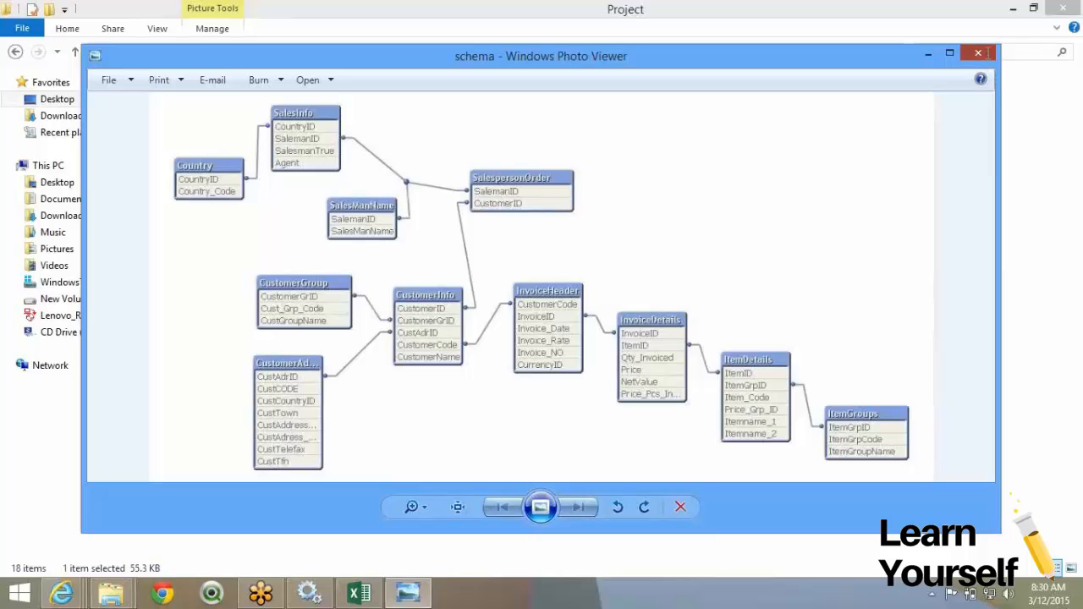
click(981, 53)
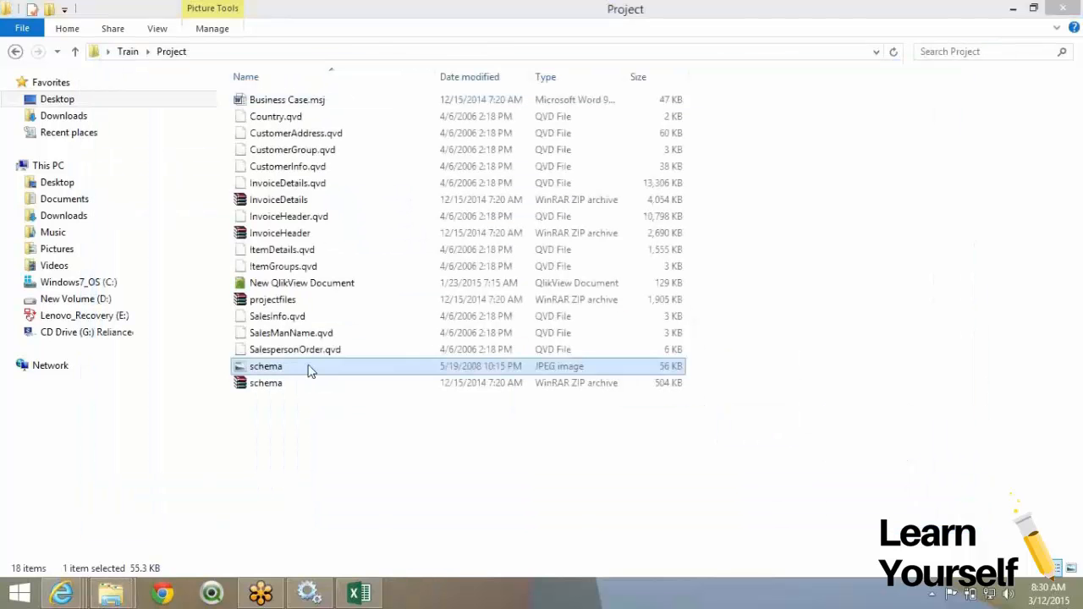
double_click(308, 370)
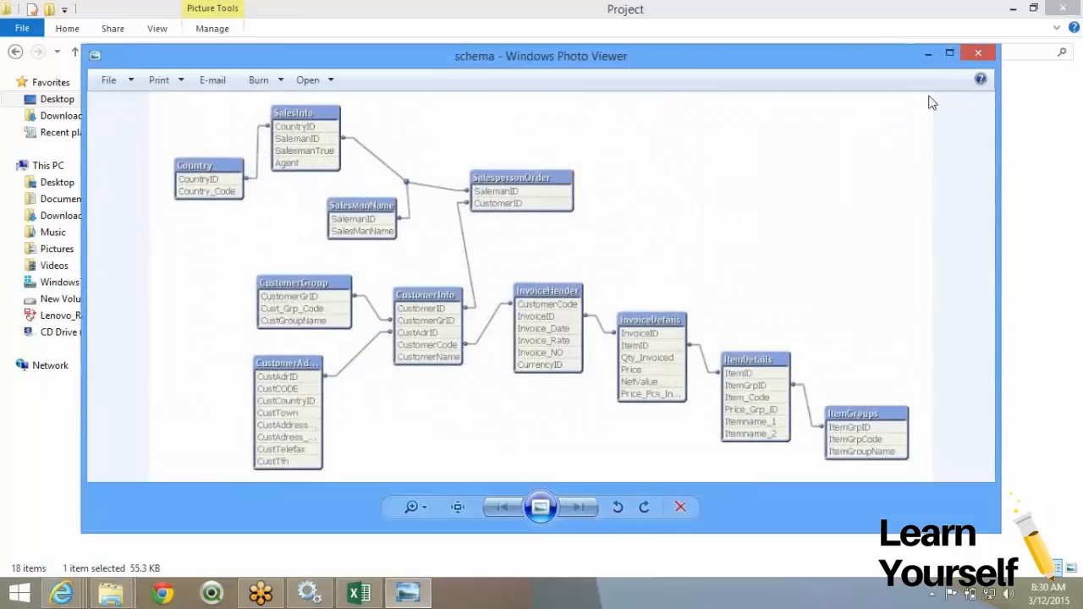
Close the schema picture, then switch to another window with Alt+Tab.
click(978, 61)
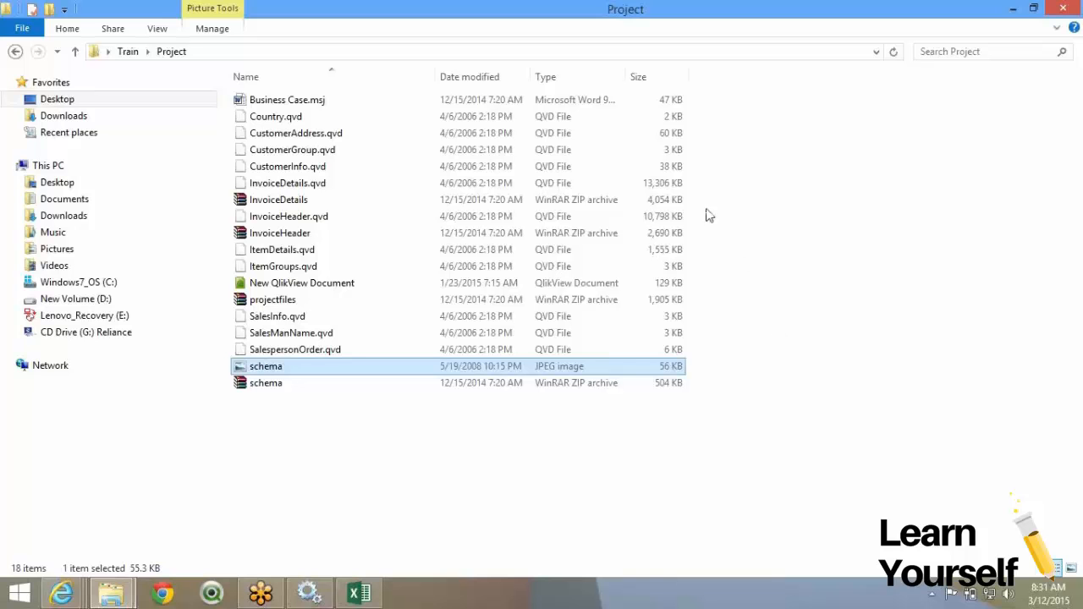
key(alt+Tab)
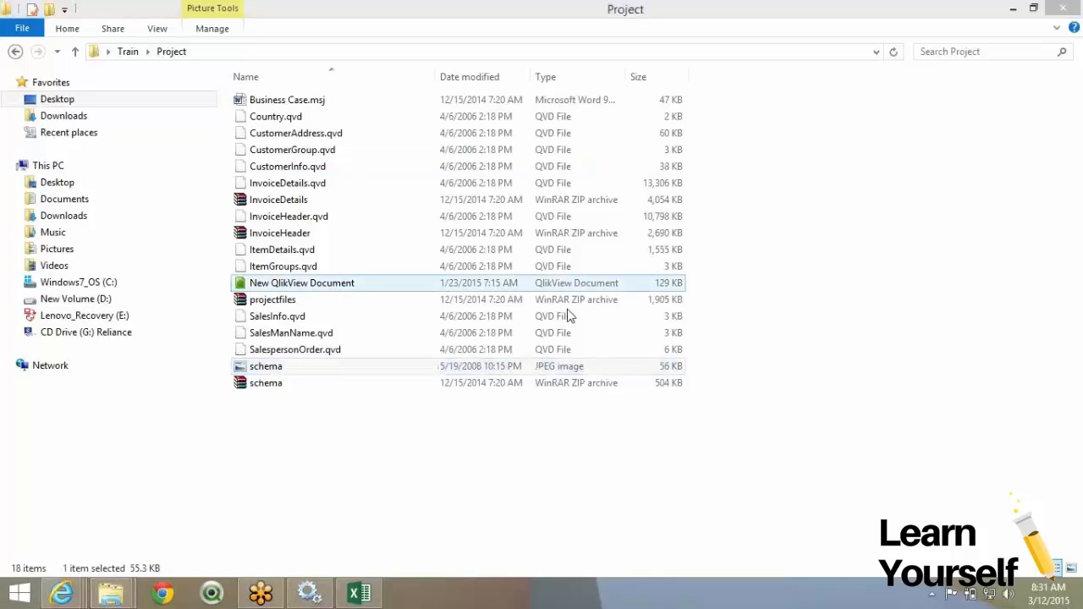